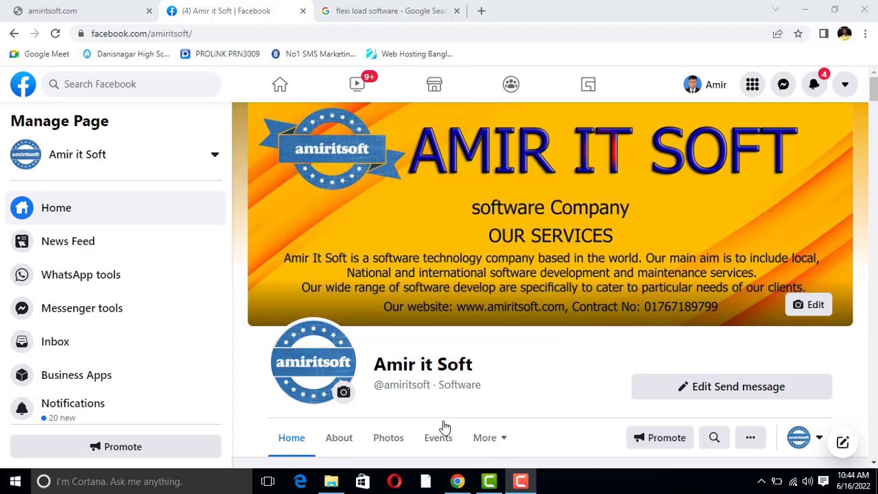
- Minimize all windows and create a new blank Excel workbook on the desktop
scroll(546, 245, "down", 3)
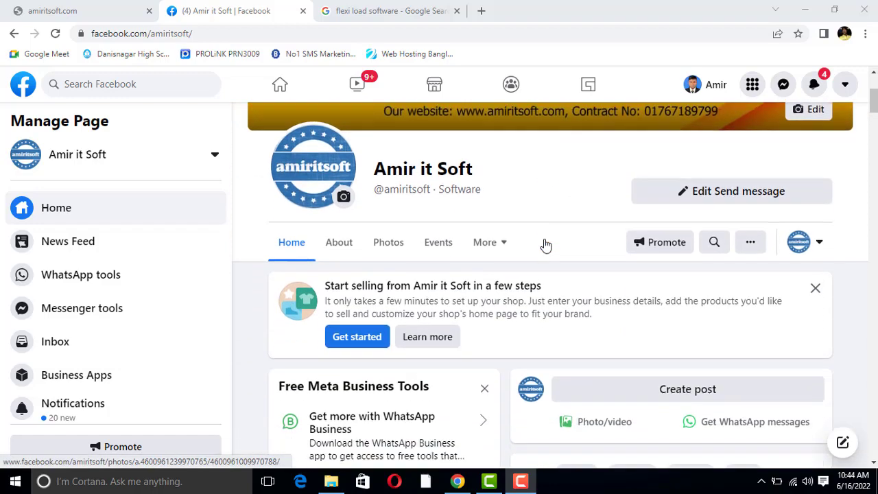
scroll(546, 245, "down", 2)
scroll(593, 344, "down", 1)
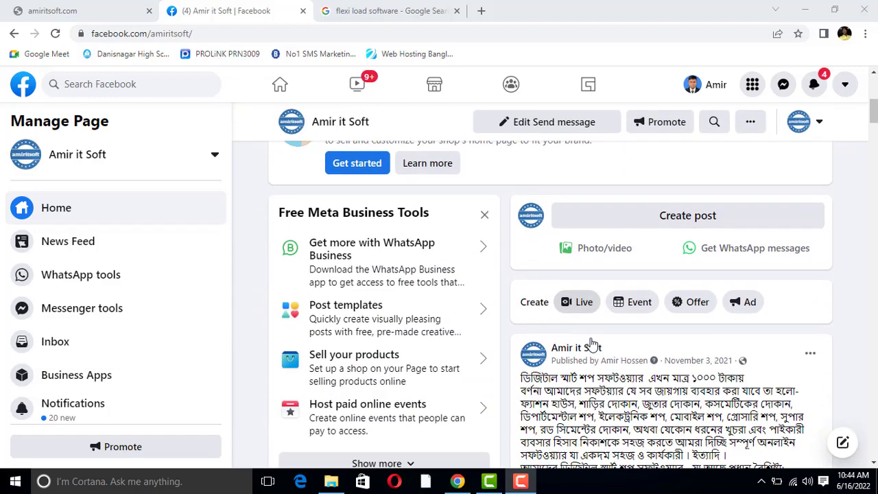
scroll(593, 343, "down", 1)
scroll(594, 335, "down", 4)
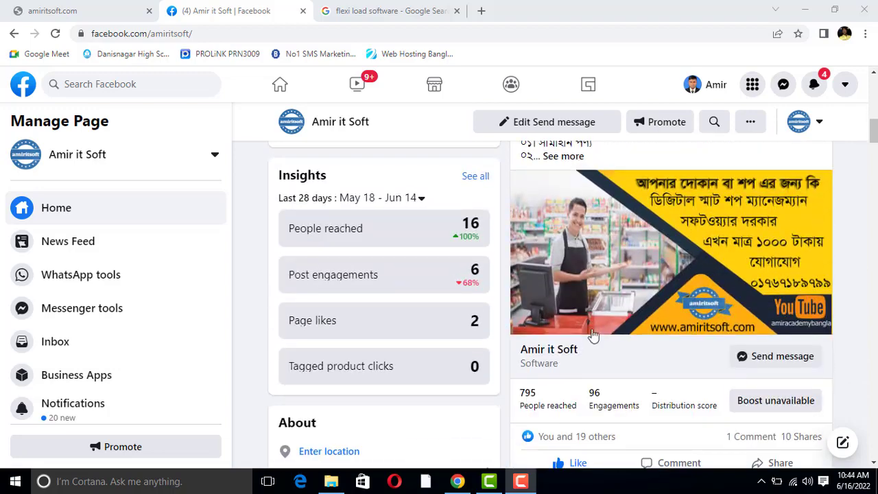
scroll(595, 326, "down", 4)
scroll(599, 321, "down", 4)
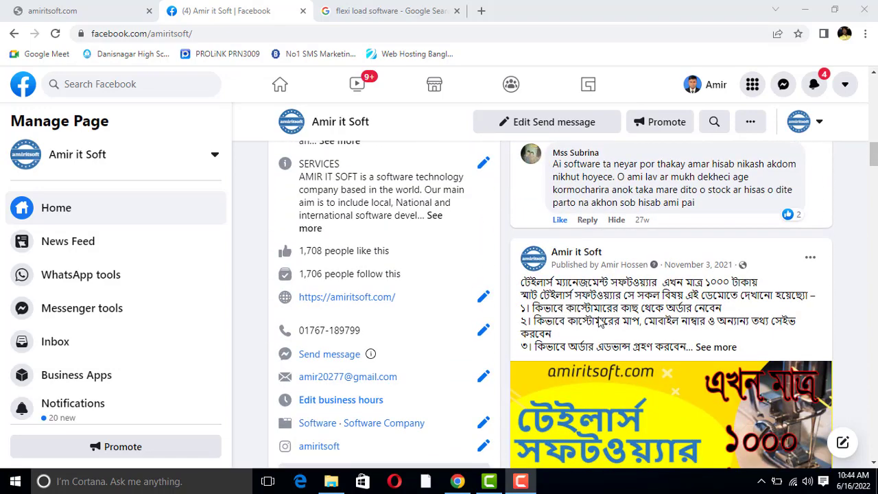
scroll(599, 323, "down", 4)
scroll(599, 323, "down", 2)
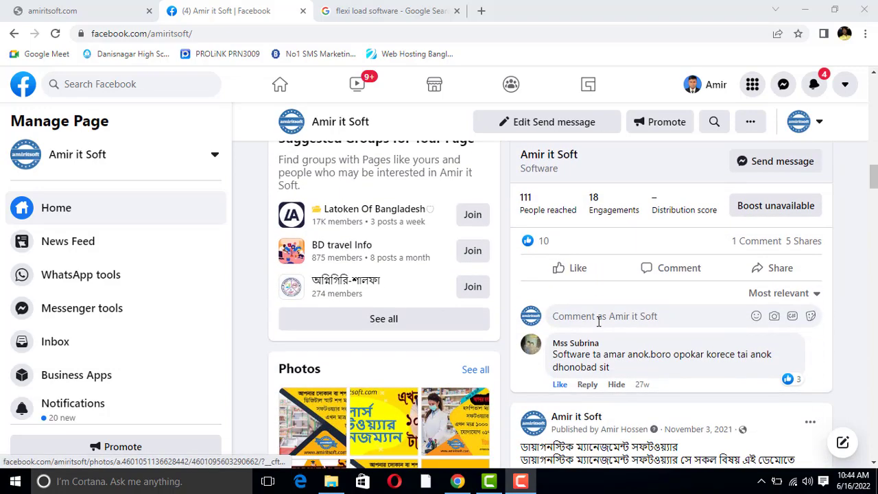
scroll(601, 353, "down", 4)
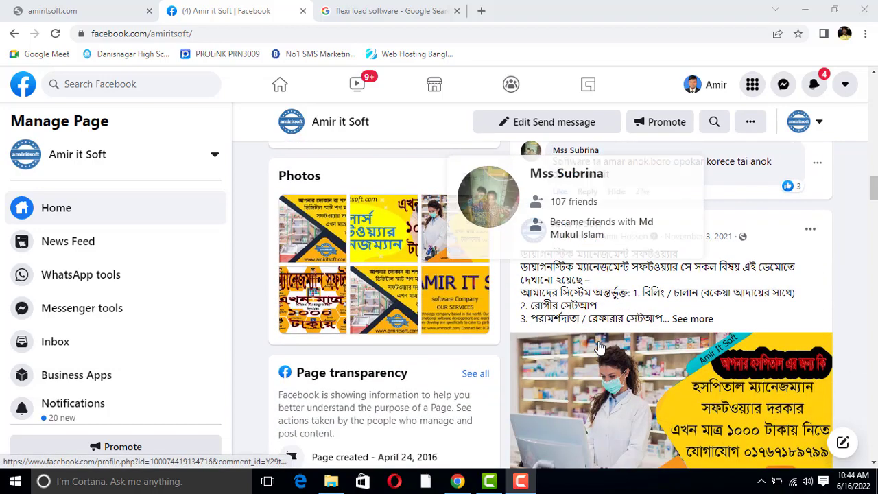
scroll(720, 373, "down", 2)
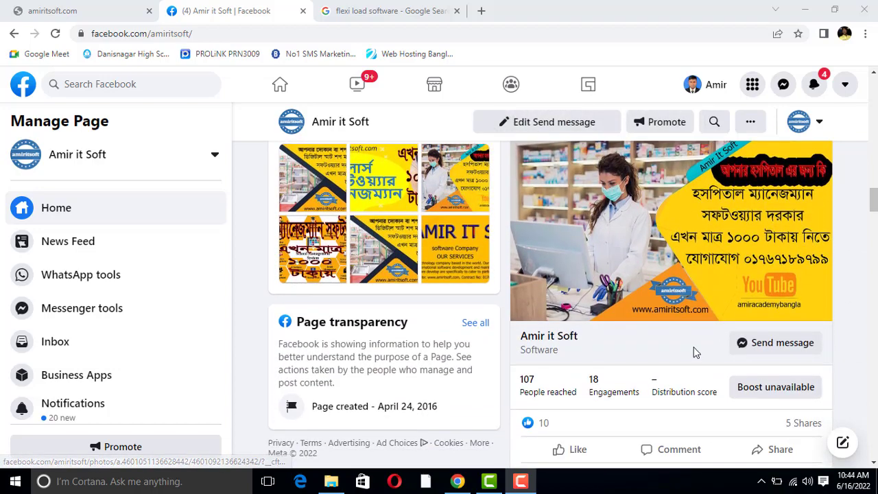
scroll(692, 353, "down", 3)
scroll(695, 353, "down", 2)
scroll(695, 353, "down", 4)
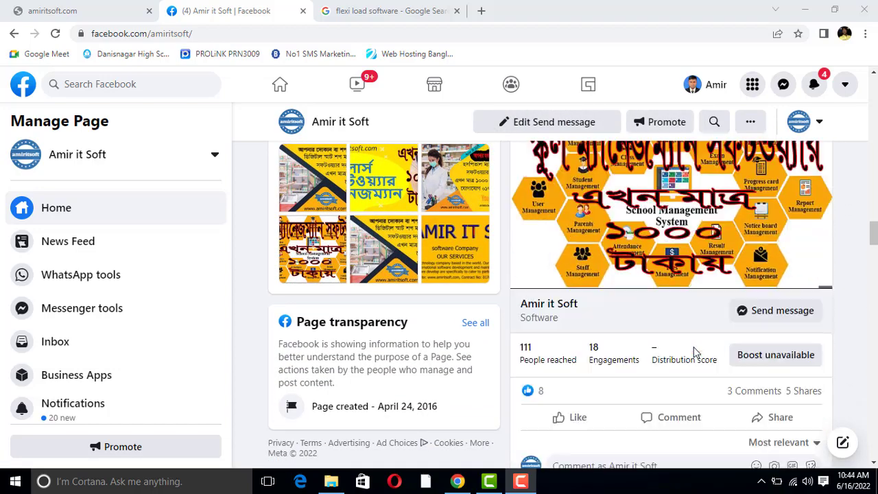
scroll(695, 353, "down", 1)
scroll(695, 353, "down", 3)
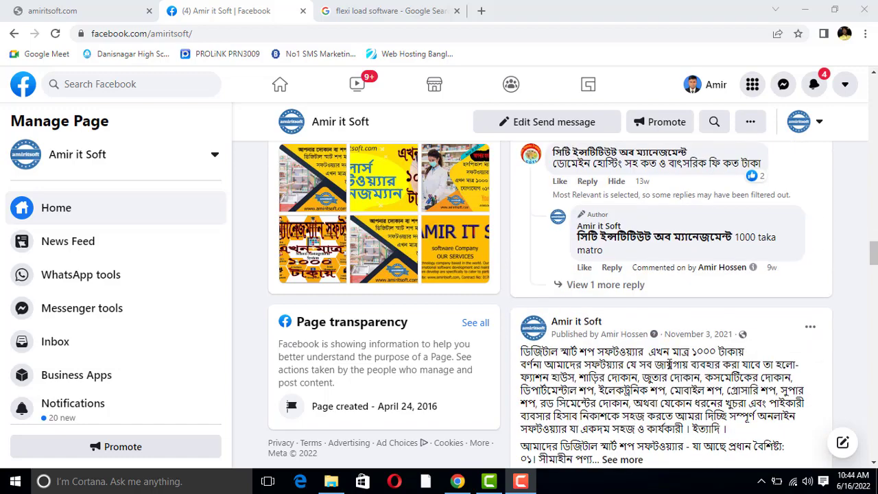
scroll(669, 365, "down", 3)
scroll(669, 369, "down", 5)
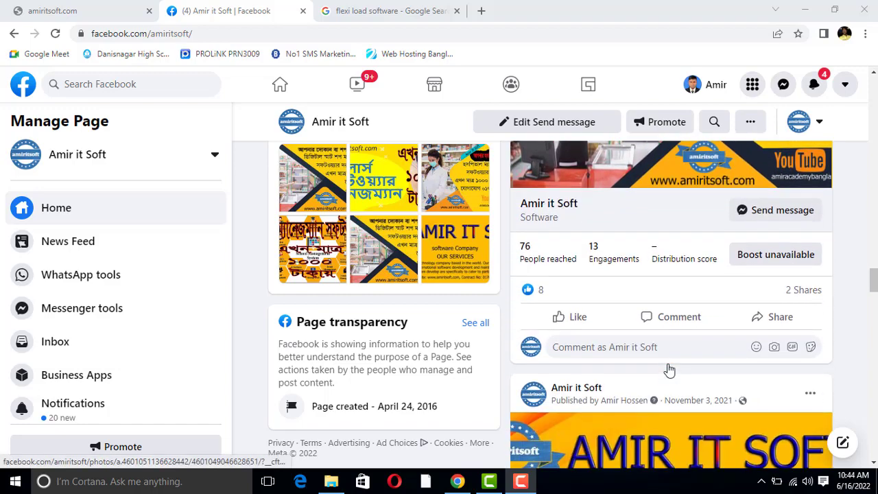
scroll(667, 369, "down", 2)
scroll(668, 369, "down", 3)
scroll(669, 369, "down", 5)
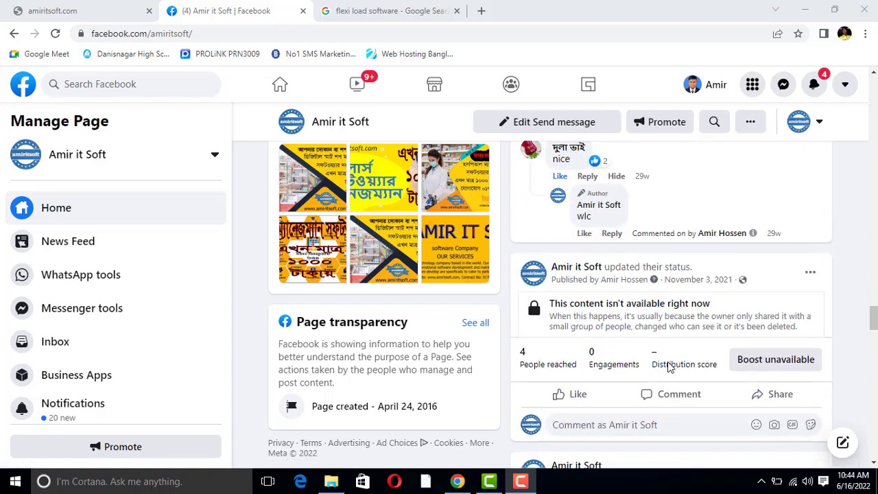
scroll(669, 367, "down", 3)
scroll(669, 367, "down", 2)
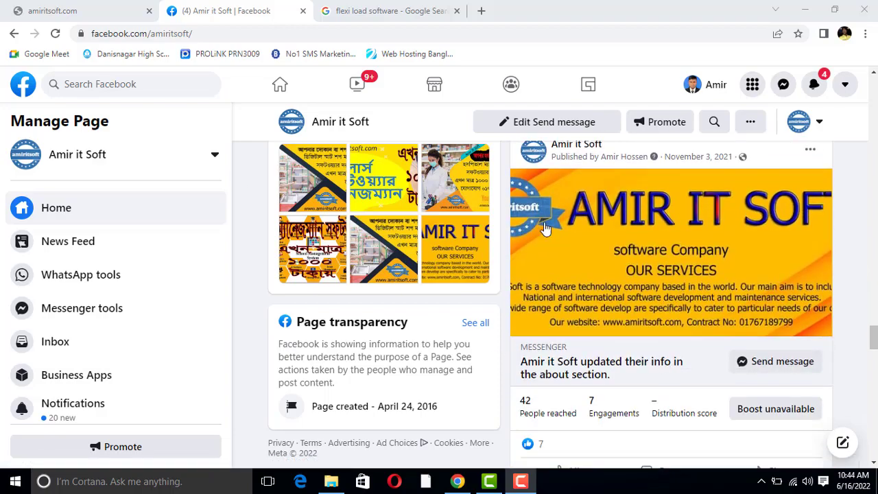
scroll(580, 229, "down", 4)
scroll(613, 229, "down", 4)
scroll(624, 275, "down", 4)
scroll(643, 319, "down", 4)
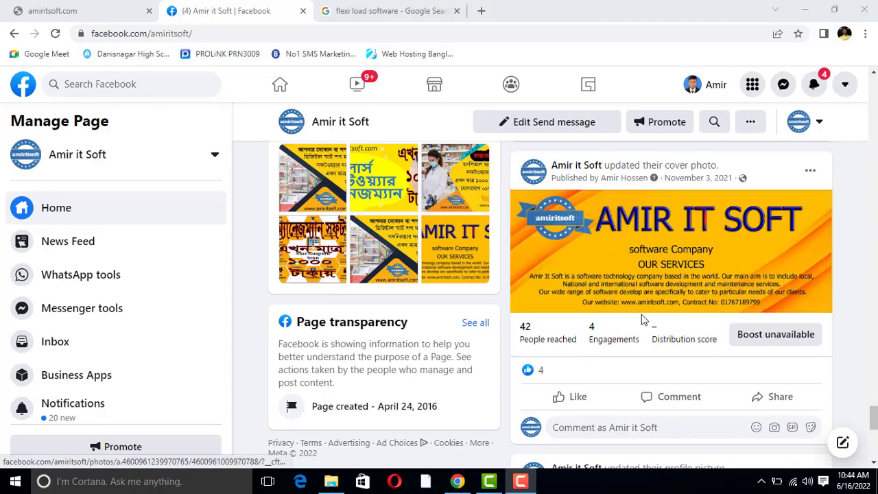
scroll(617, 289, "up", 1)
scroll(631, 290, "up", 5)
scroll(631, 298, "up", 4)
scroll(631, 297, "up", 4)
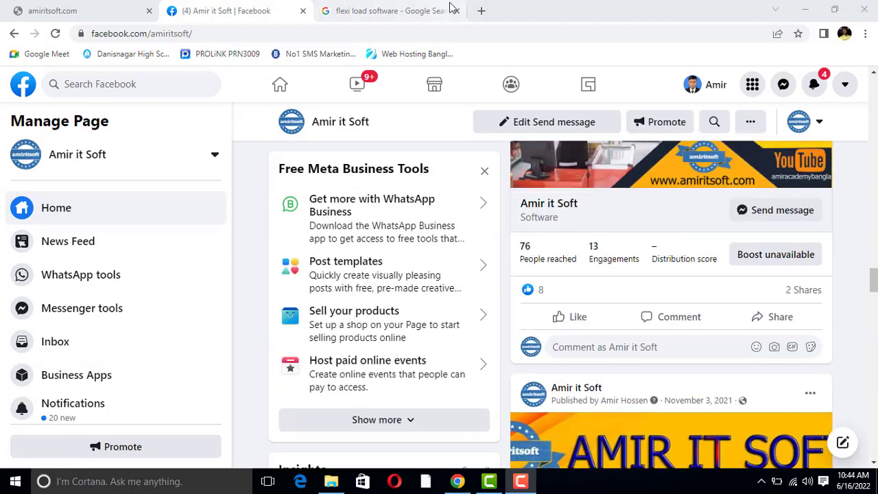
scroll(604, 281, "up", 3)
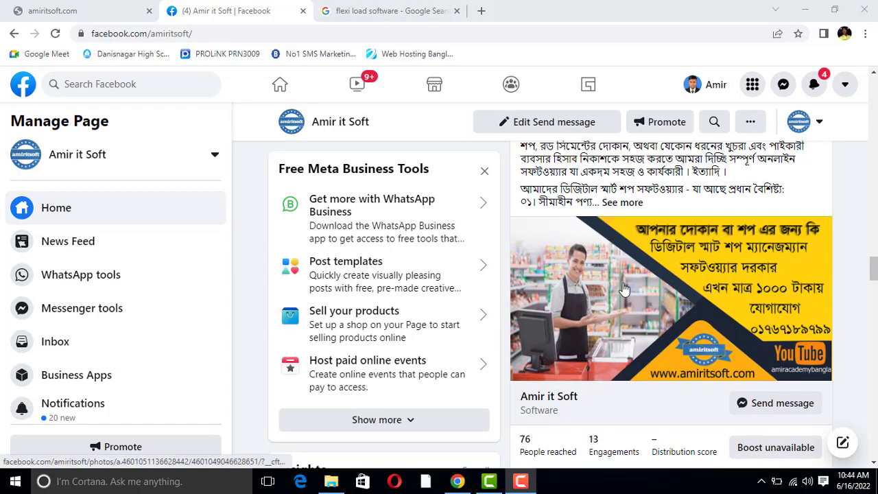
scroll(624, 289, "up", 1)
scroll(638, 302, "up", 3)
scroll(652, 315, "up", 2)
scroll(669, 333, "up", 3)
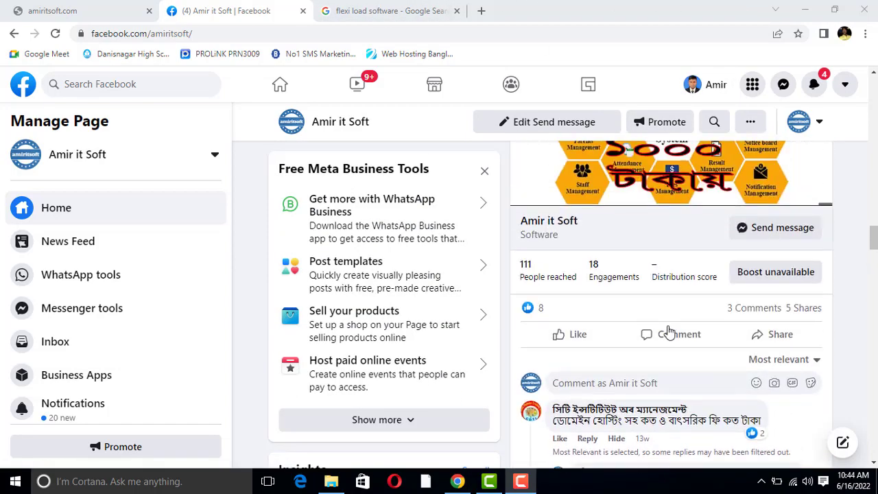
scroll(669, 329, "up", 1)
scroll(662, 326, "up", 2)
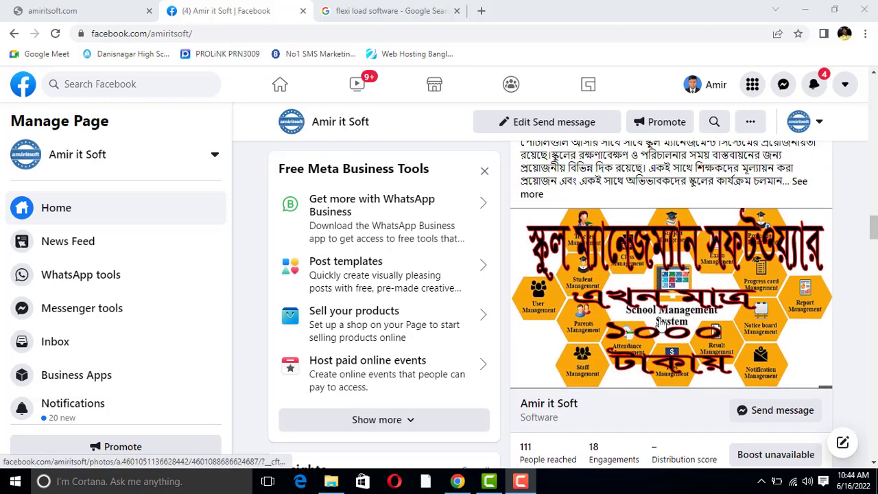
scroll(660, 322, "down", 5)
scroll(664, 322, "down", 5)
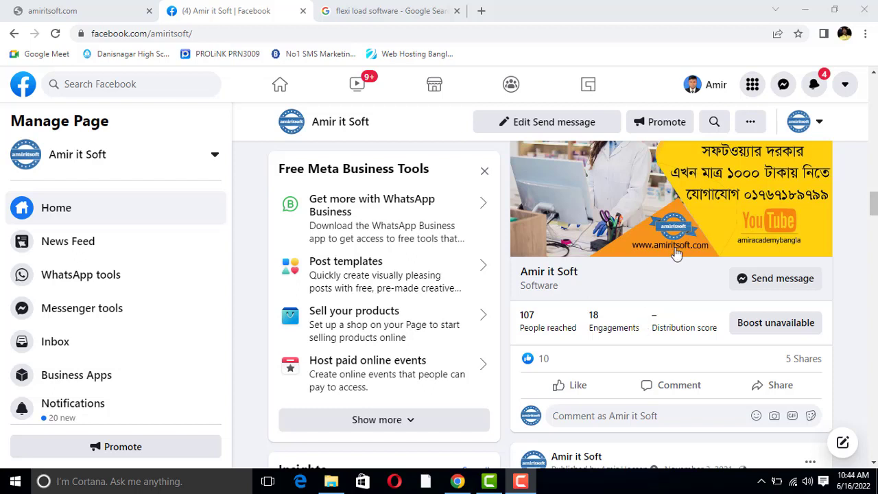
scroll(669, 287, "up", 2)
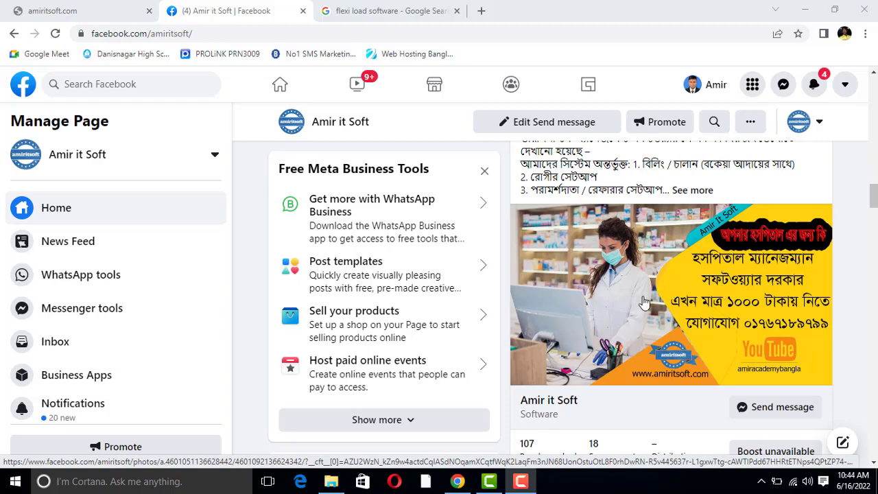
scroll(655, 304, "up", 3)
scroll(652, 316, "up", 2)
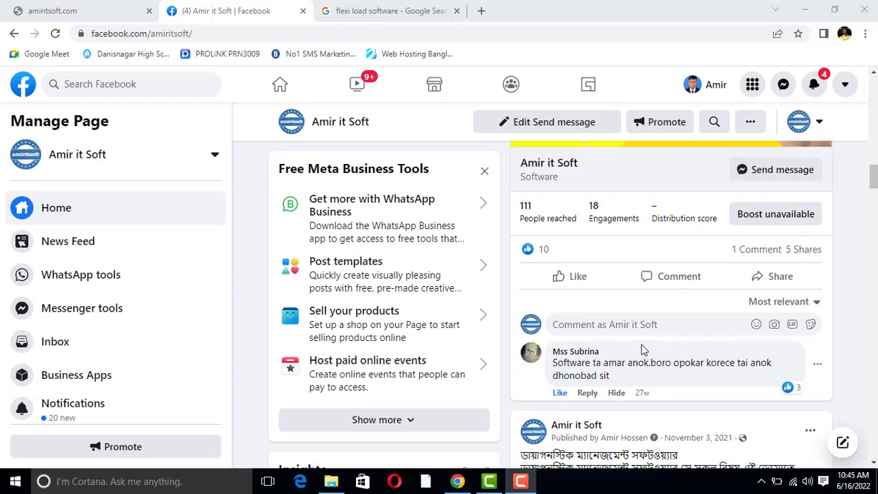
scroll(648, 333, "up", 3)
scroll(649, 332, "up", 5)
scroll(649, 332, "up", 2)
scroll(648, 331, "up", 3)
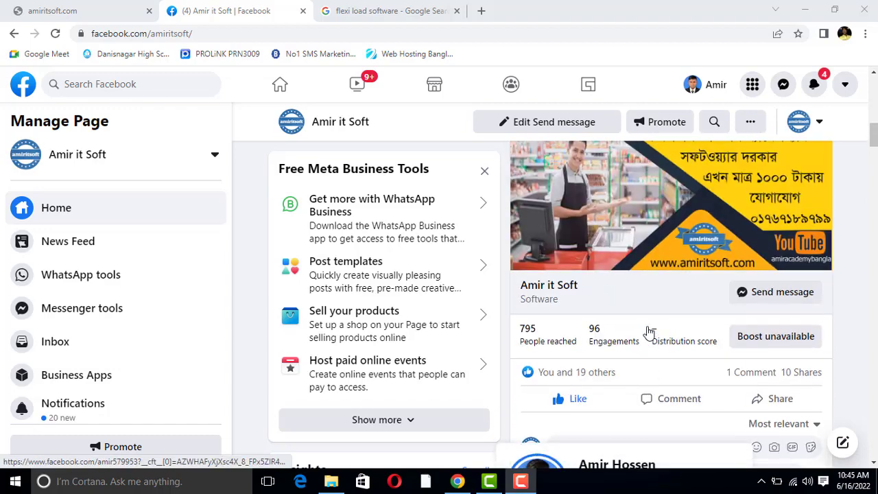
scroll(648, 332, "up", 3)
scroll(650, 327, "up", 5)
scroll(651, 327, "up", 2)
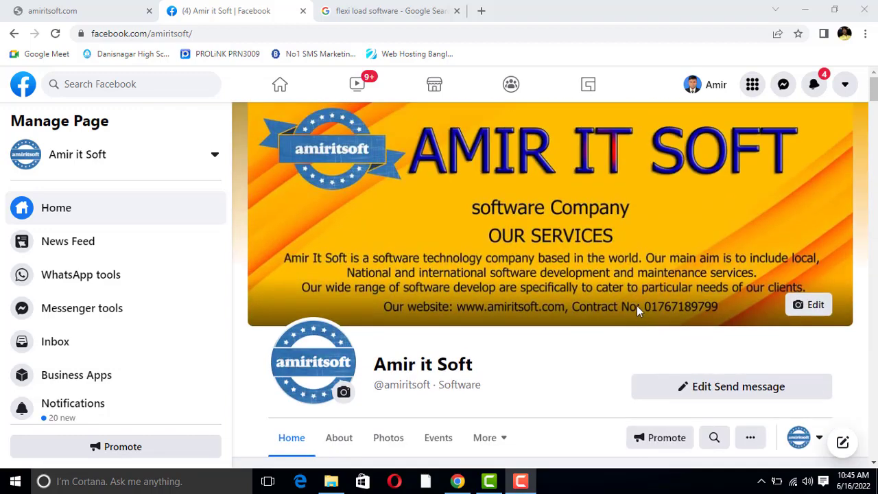
right_click(650, 474)
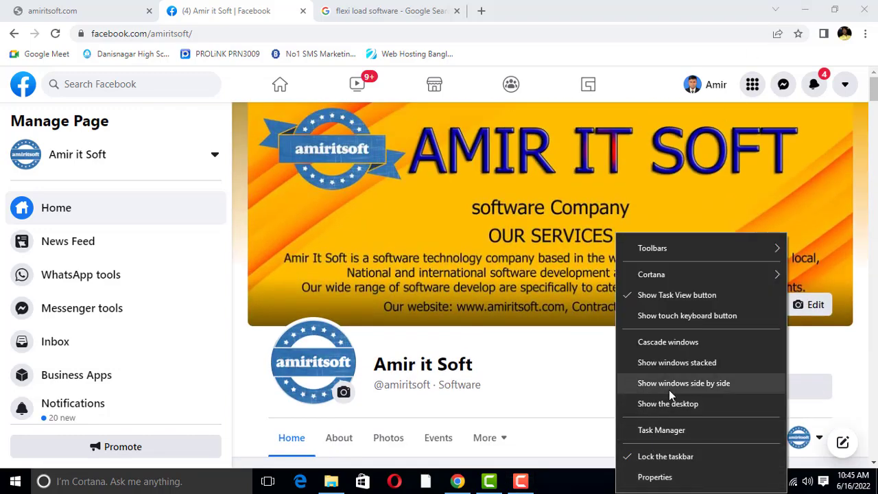
left_click(667, 404)
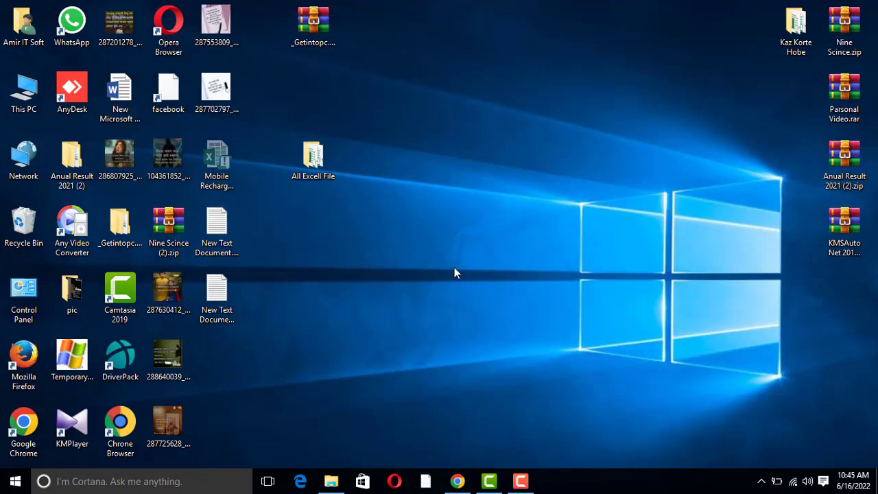
right_click(451, 174)
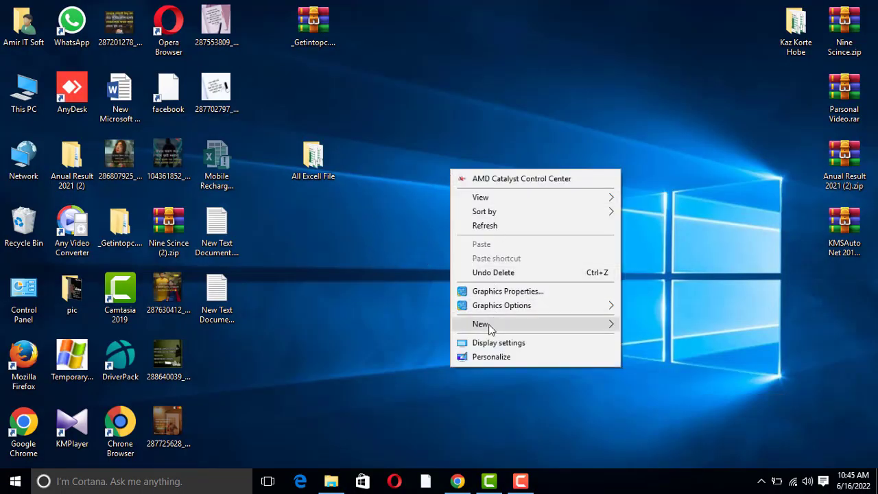
mouse_move(538, 326)
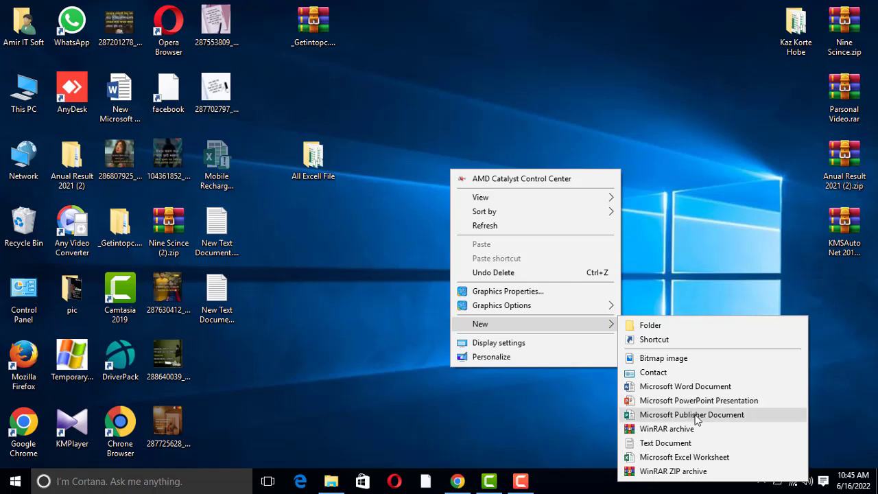
left_click(684, 457)
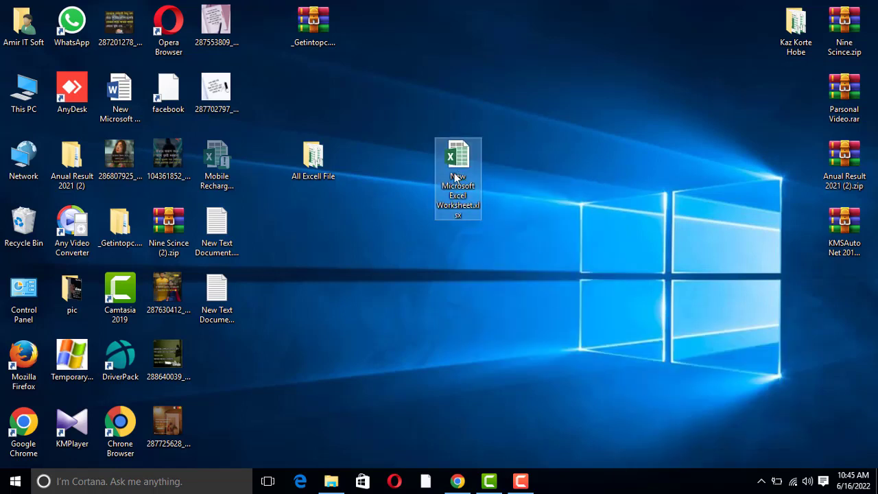
- Rename the new workbook file to 'Flexi Laad Software'
right_click(456, 182)
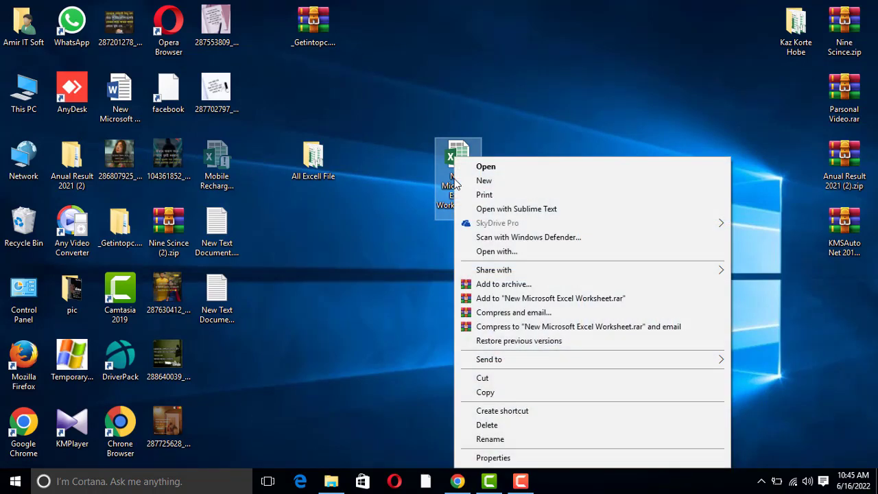
left_click(497, 438)
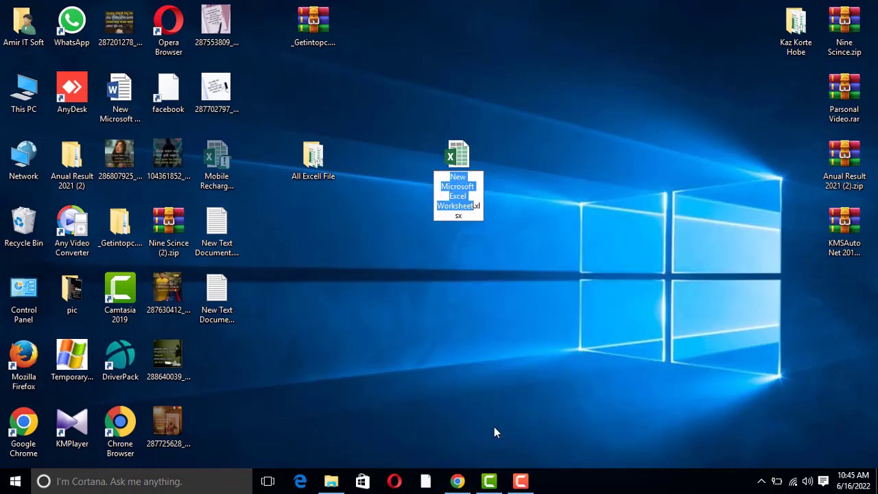
type("Fl")
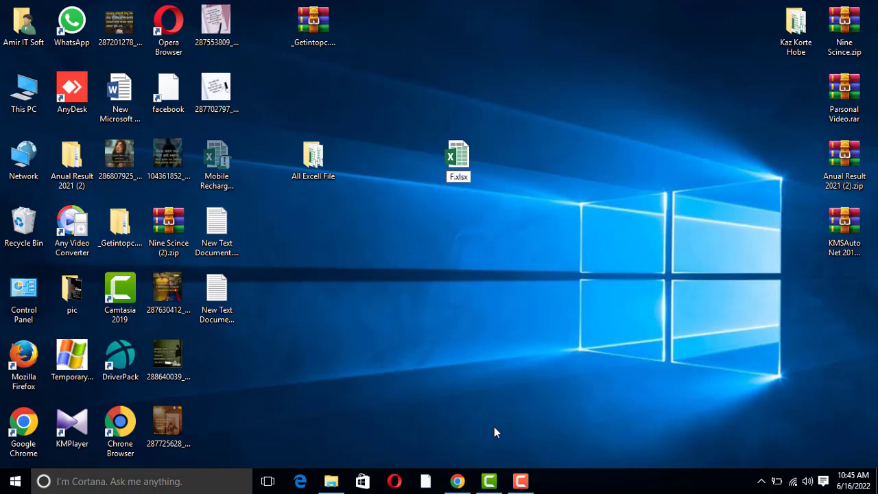
type("ex")
type("i ")
type("P")
key("BackSpace")
type("La")
type("d")
key("BackSpace")
type("ad Soft")
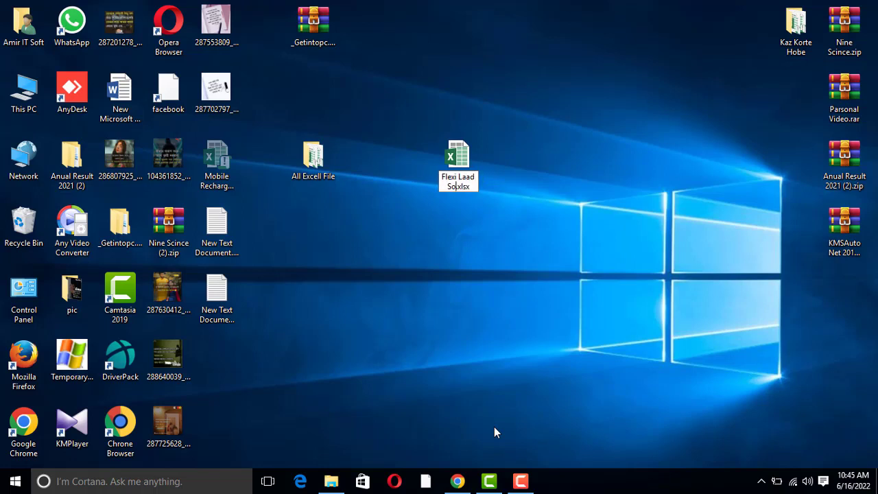
type("w")
type("are")
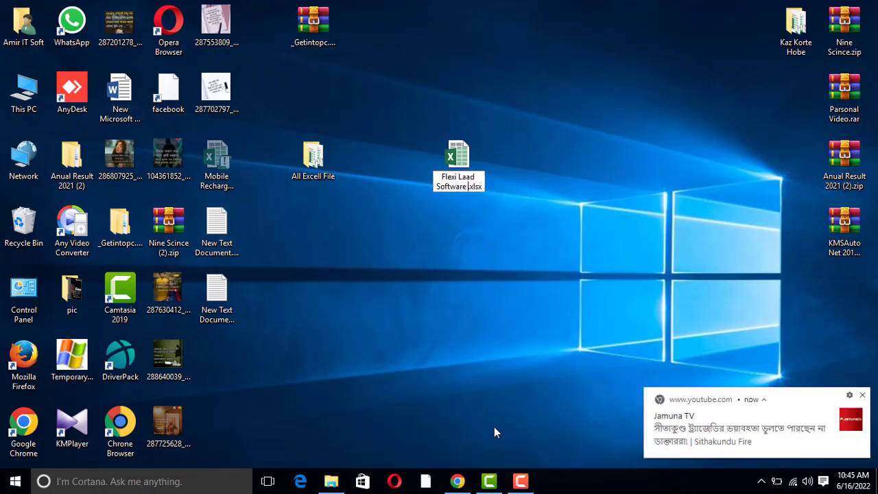
key("Return")
- Open the Flexi Laad Software workbook and bring up the Excel Options window
double_click(469, 164)
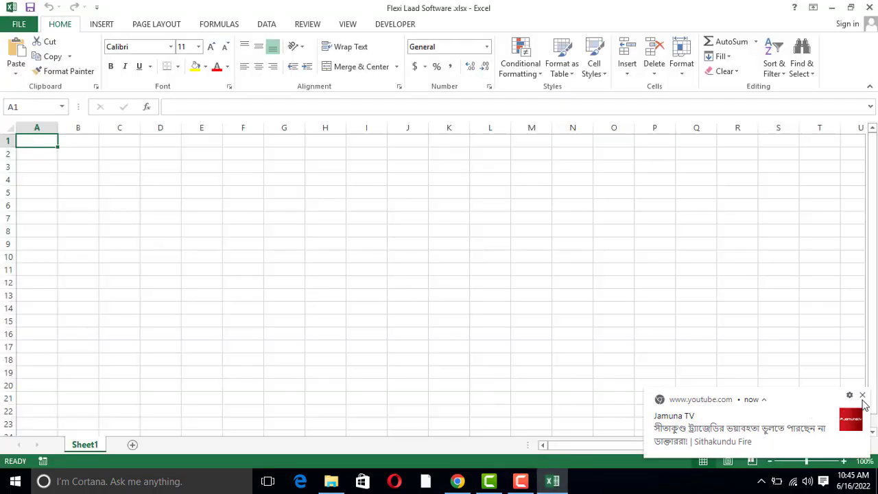
left_click(862, 397)
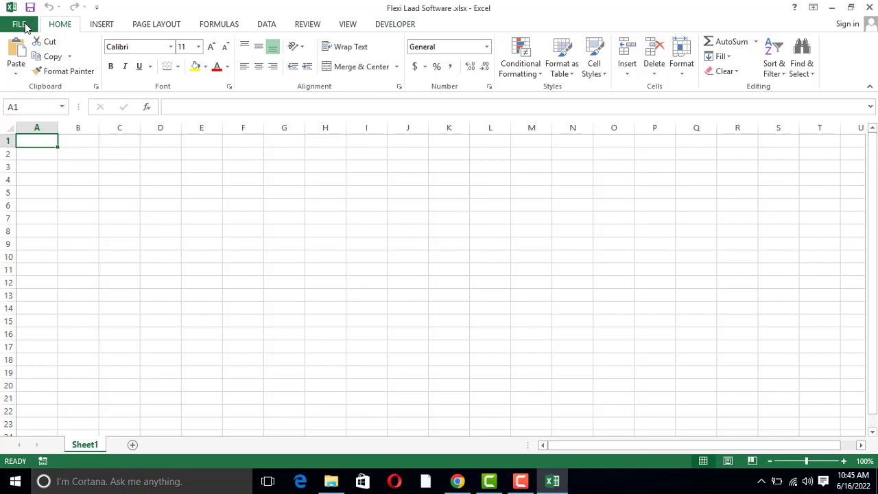
left_click(20, 25)
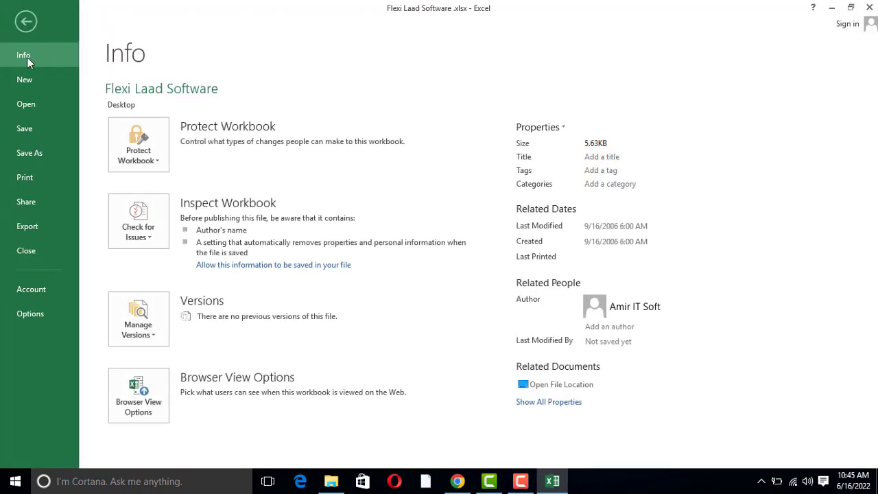
left_click(44, 313)
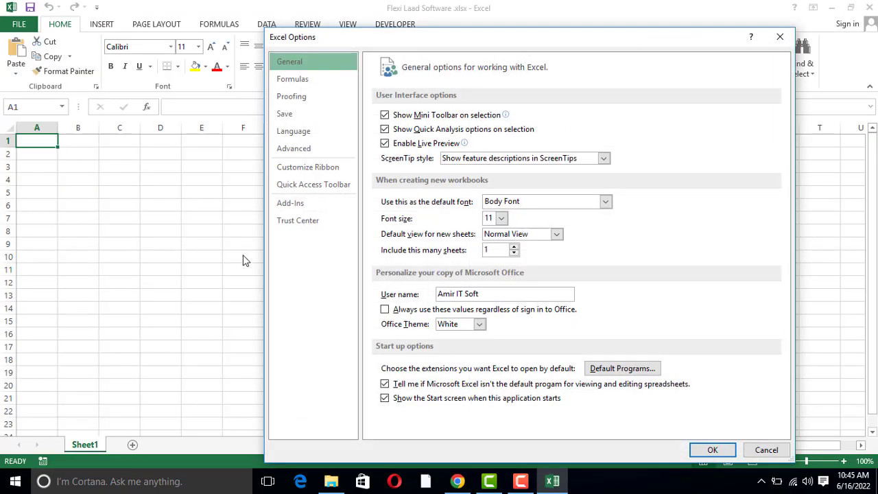
left_click_drag(472, 42, 385, 19)
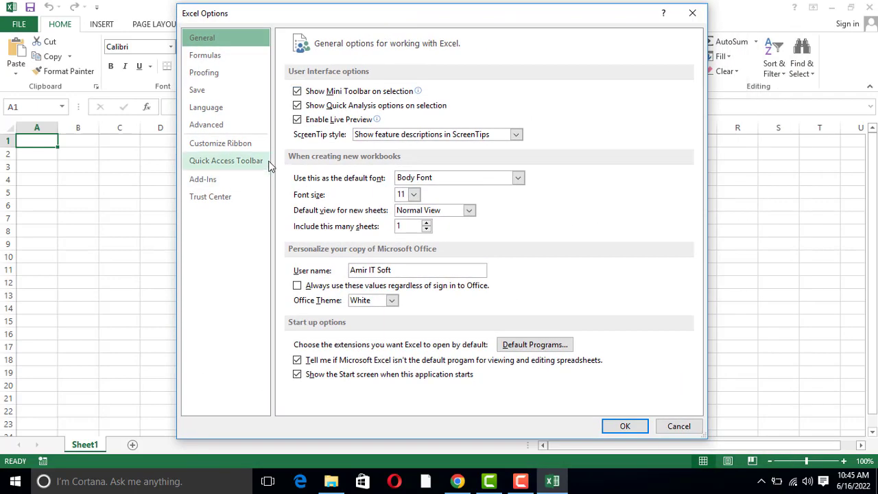
left_click_drag(271, 24, 254, 21)
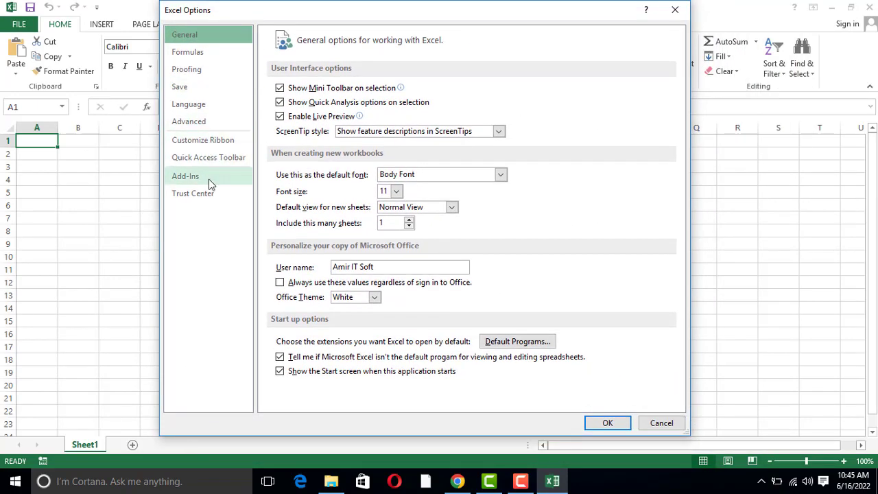
- Enable the Developer tab under Customize Ribbon and switch to it
left_click(204, 140)
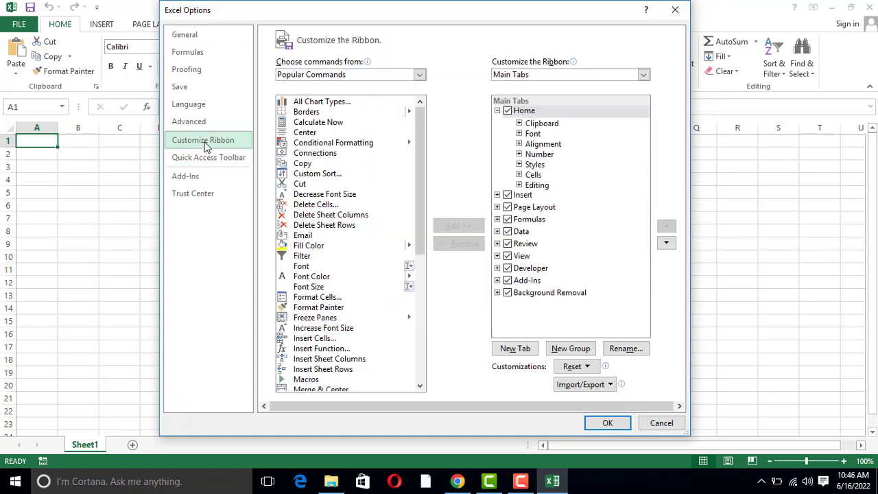
scroll(378, 309, "down", 5)
scroll(371, 329, "down", 3)
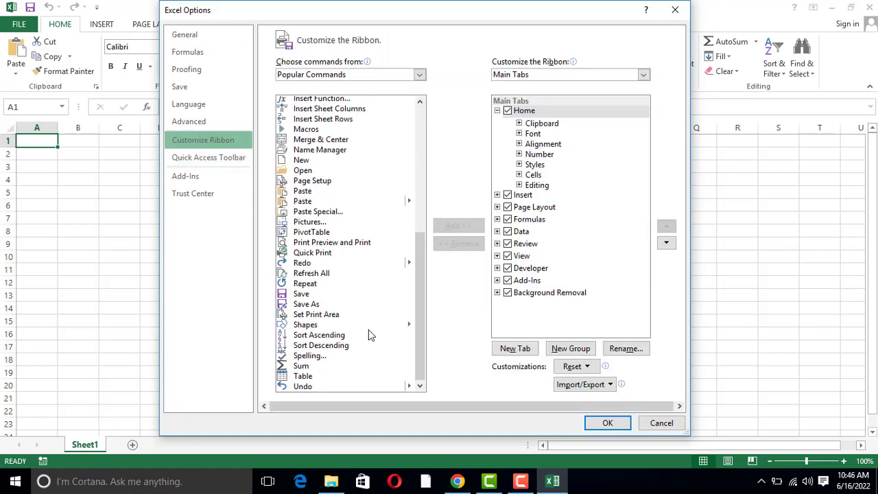
left_click(508, 269)
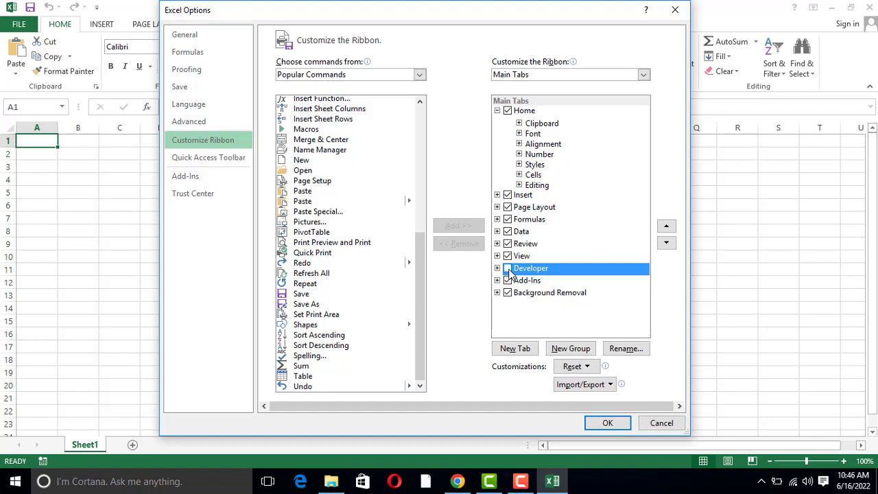
left_click(608, 423)
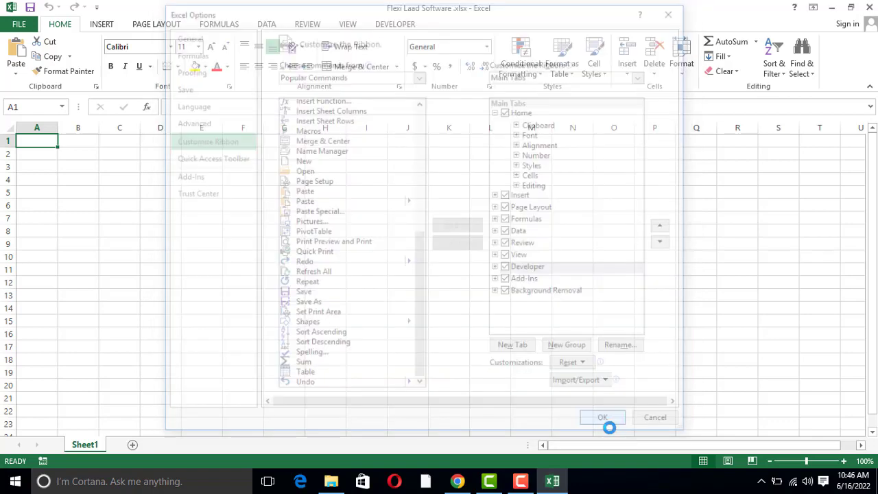
left_click(402, 28)
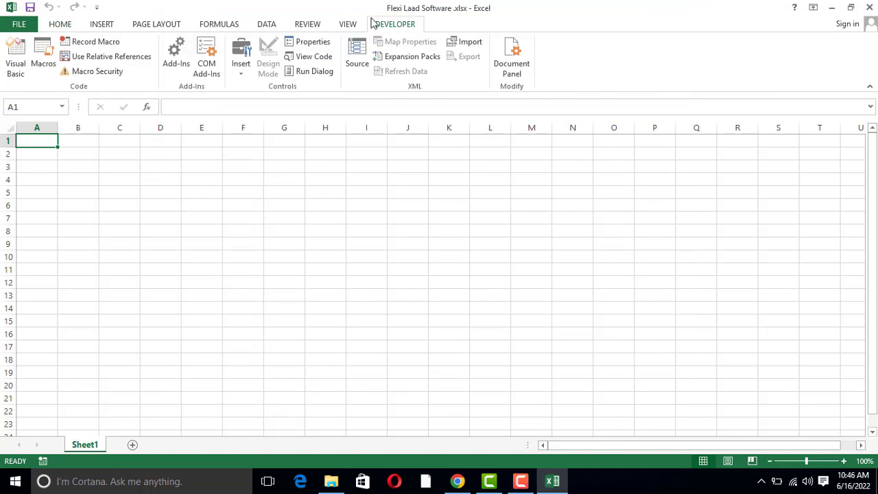
- Return to the Home tab, add Sheet2, then go back to Sheet1 at cell B3
left_click(376, 226)
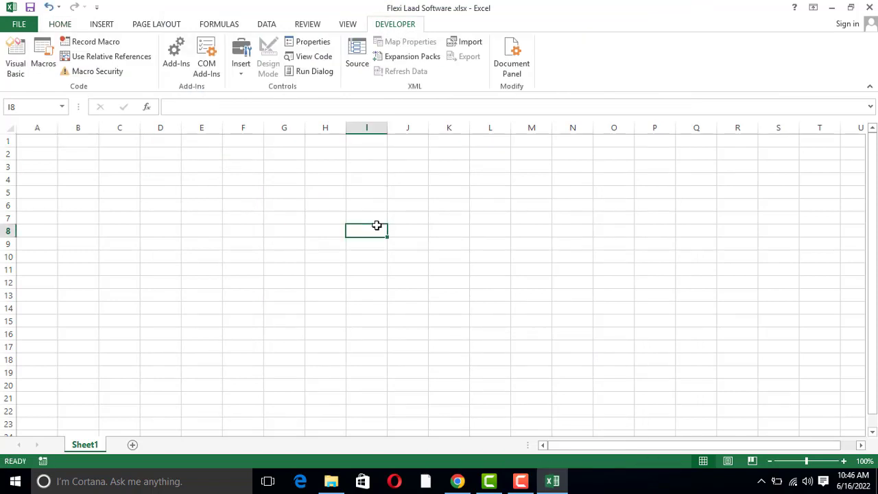
scroll(377, 308, "down", 3)
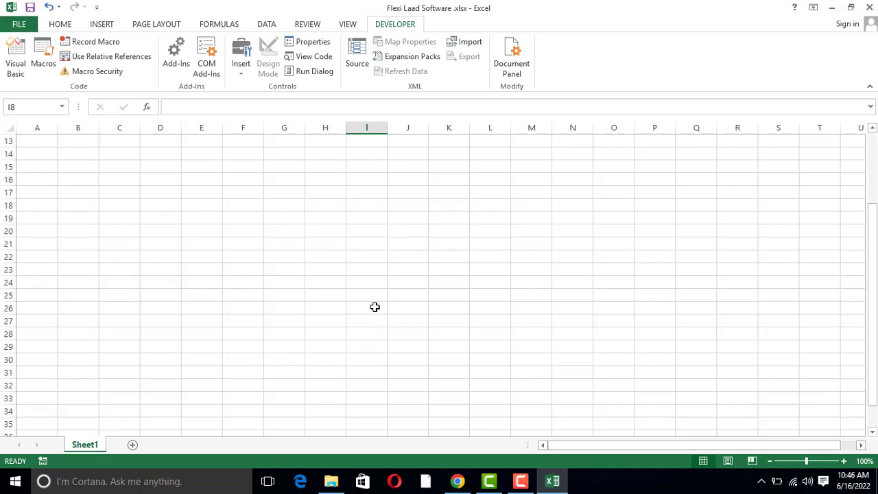
scroll(372, 306, "up", 3)
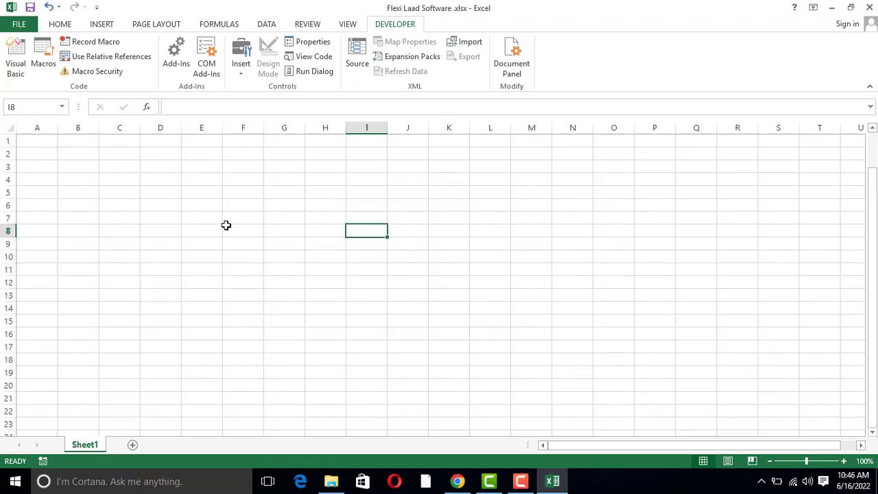
left_click(58, 21)
scroll(198, 339, "down", 5)
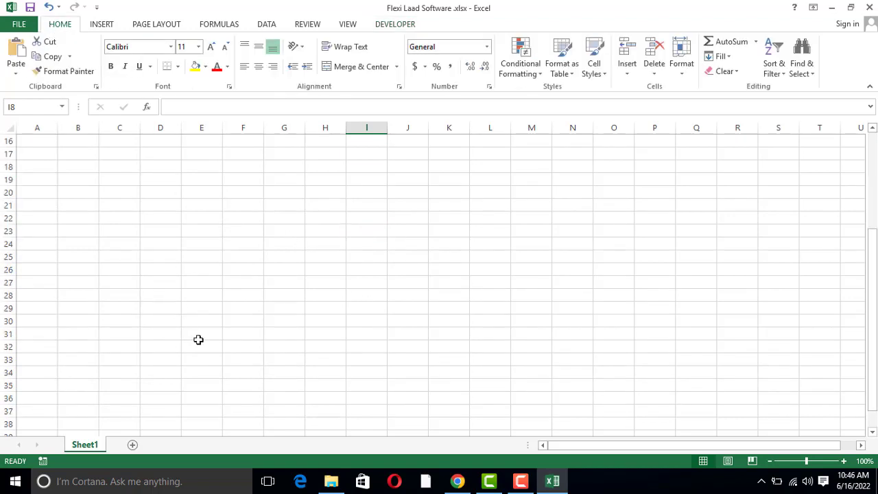
scroll(198, 339, "up", 5)
left_click(400, 245)
scroll(233, 285, "down", 2)
scroll(217, 305, "up", 2)
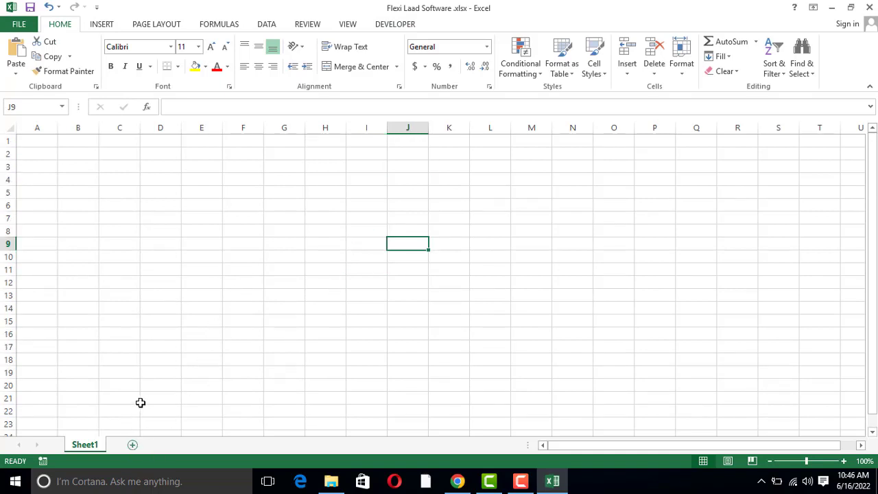
left_click(169, 239)
left_click(115, 336)
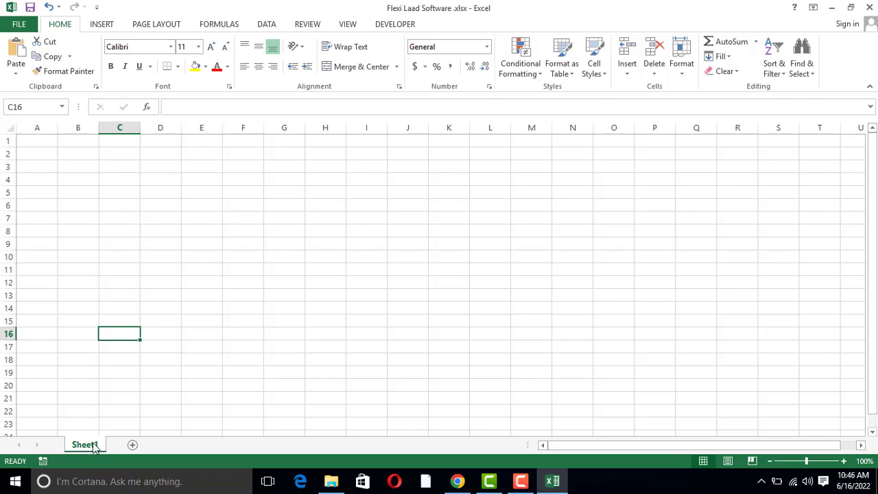
left_click(132, 444)
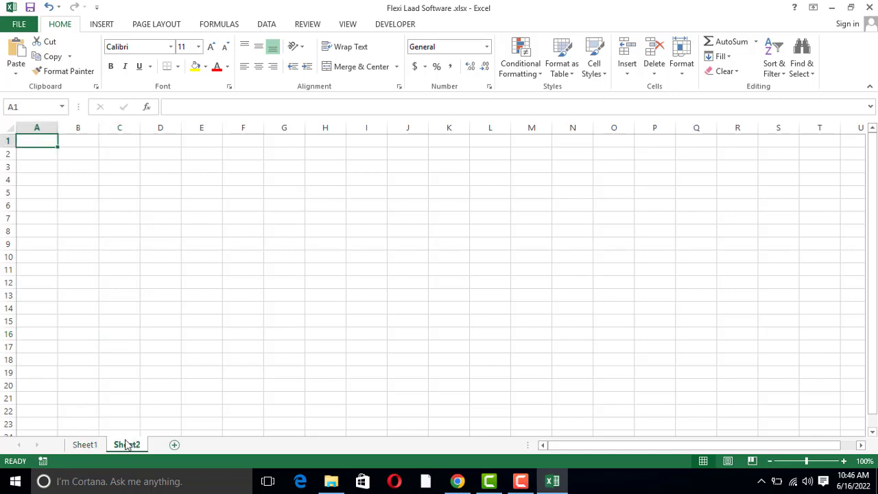
left_click(85, 445)
left_click(79, 165)
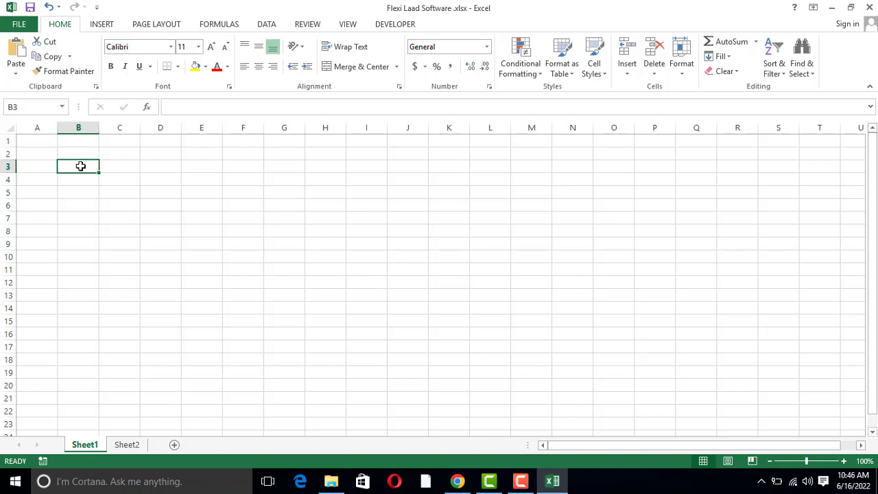
- Fill B3:P21 with Light Blue from Standard Colors, replacing the brief yellow fill
left_click_drag(80, 167, 635, 181)
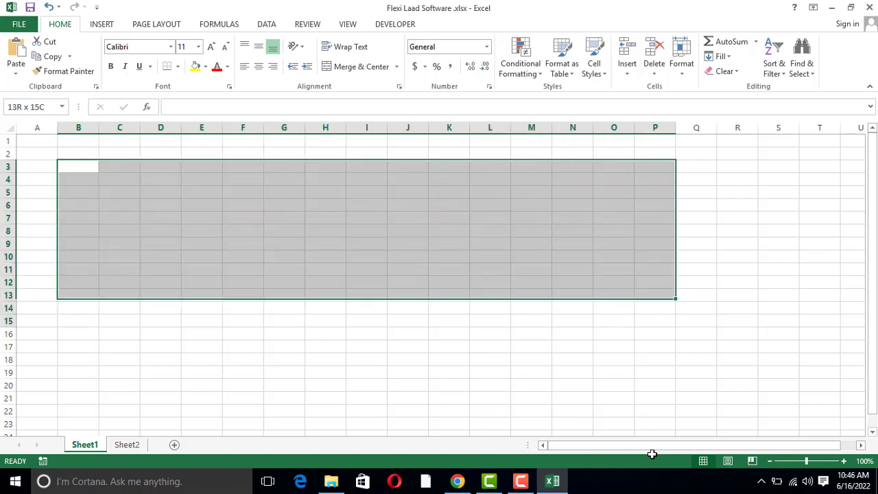
mouse_move(634, 182)
left_mouse_down()
mouse_move(651, 422)
mouse_move(661, 365)
mouse_move(662, 214)
mouse_move(662, 224)
left_mouse_up()
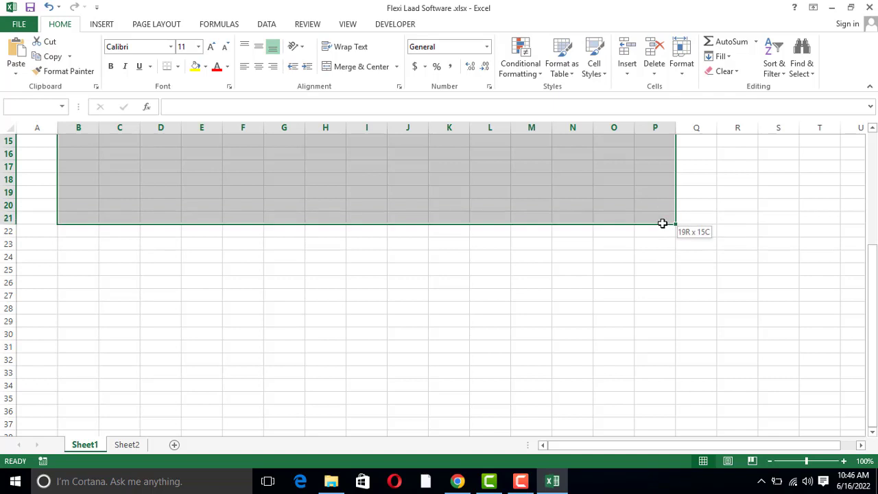
scroll(510, 309, "up", 5)
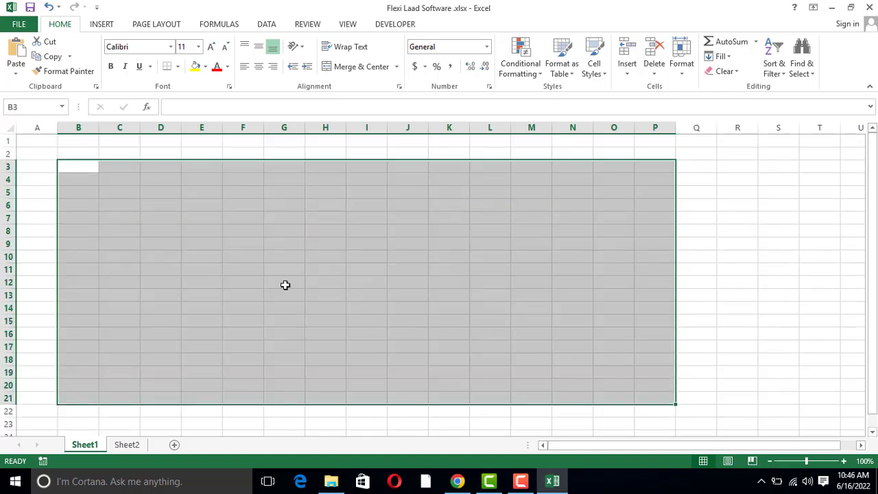
left_click(196, 67)
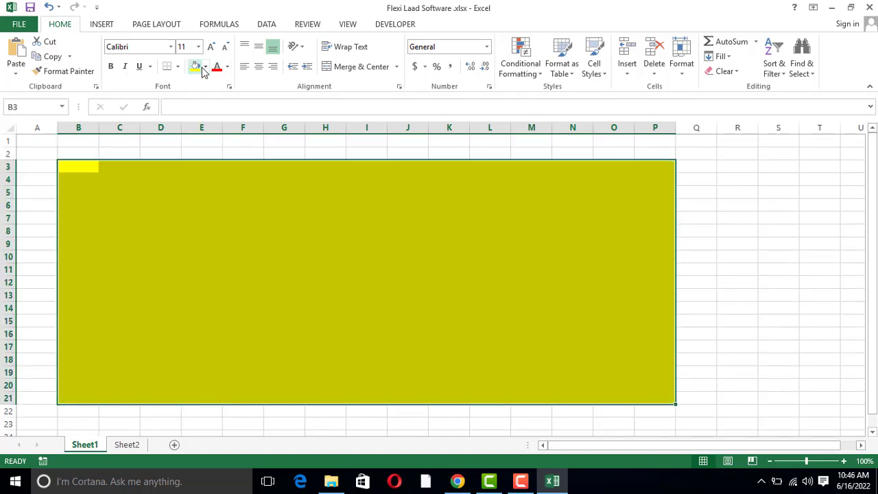
left_click(205, 67)
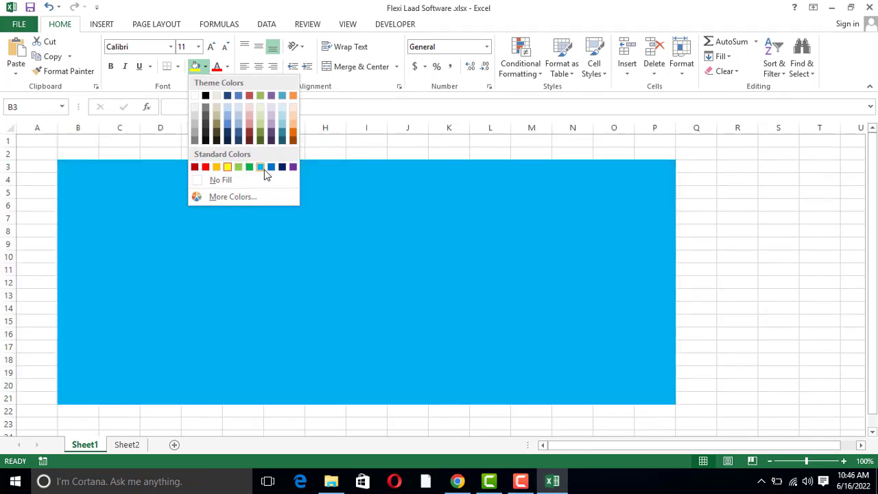
left_click(260, 166)
left_click(277, 233)
left_click(302, 173)
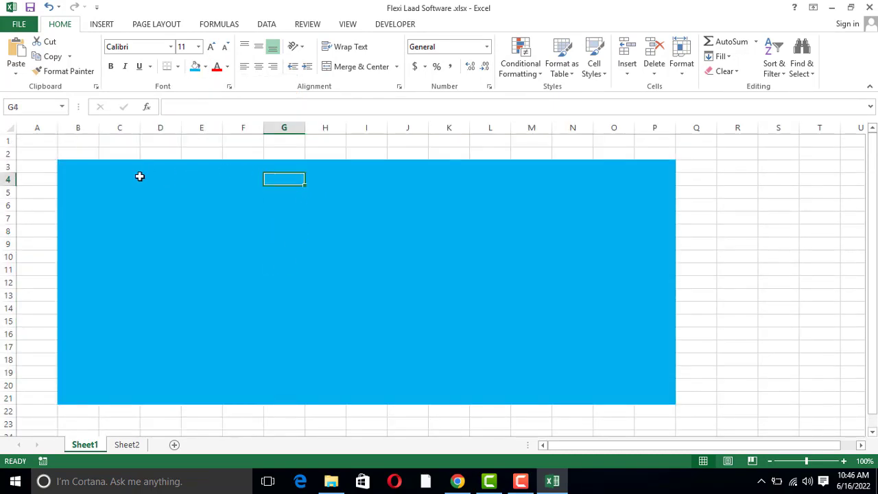
- Merge and center C4:O6 and enter the title 'Amir IT Soft'
left_click_drag(72, 177, 629, 200)
left_click(117, 179)
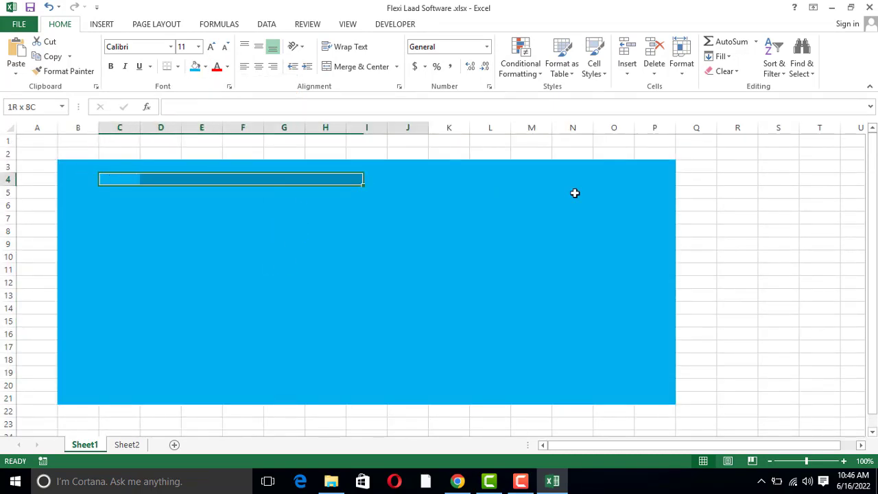
left_click(362, 67)
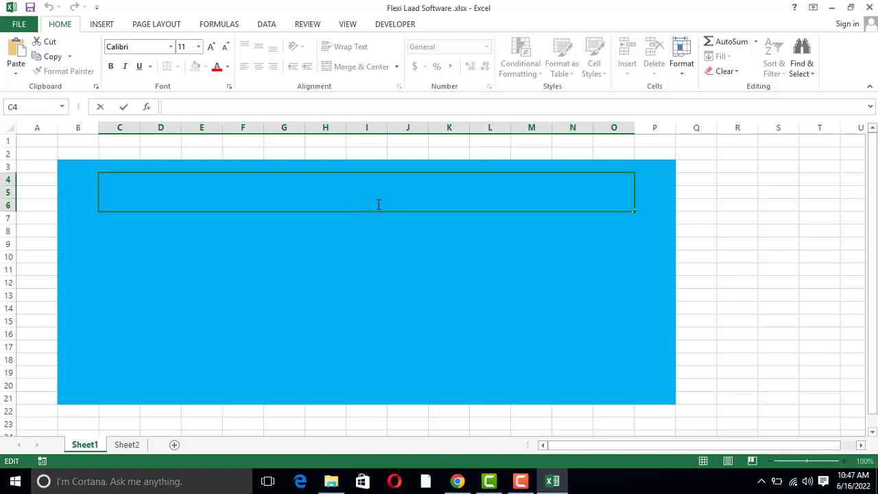
type("Amir I")
type("T")
type(" Sof")
type("t")
left_click(398, 227)
left_click(384, 207)
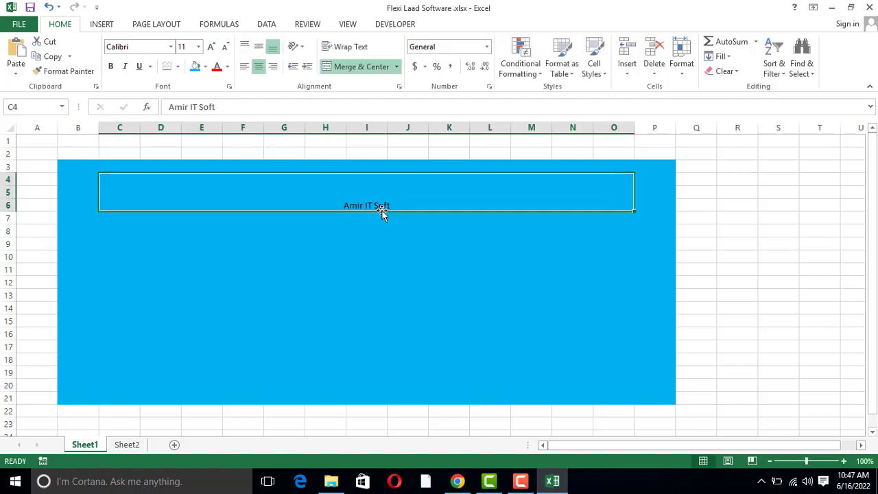
- Set the 'Amir IT Soft' title to font size 48
left_click(198, 46)
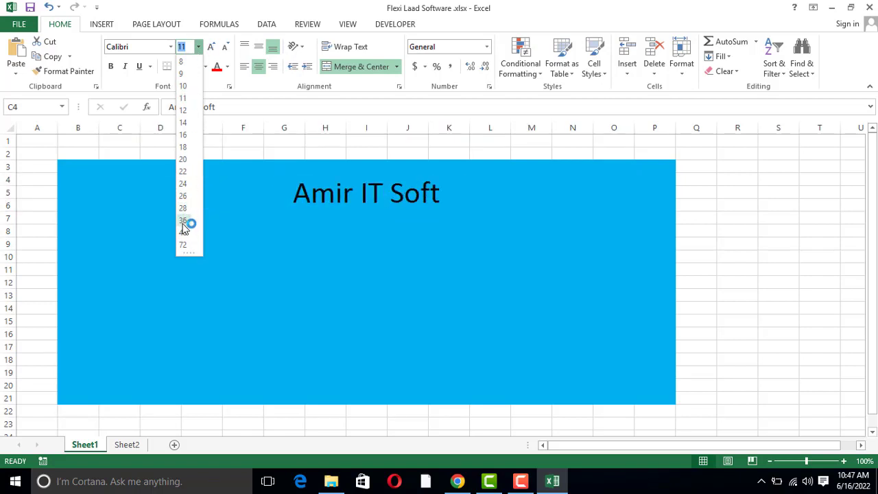
left_click(184, 234)
left_click(323, 230)
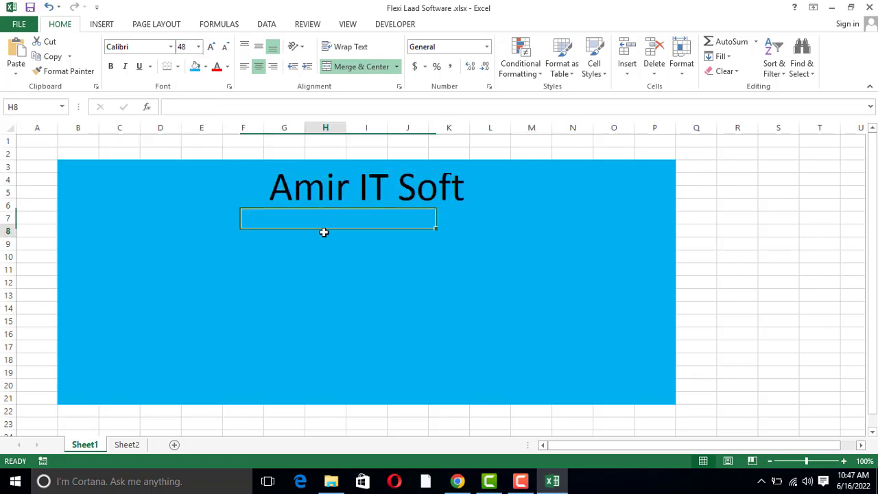
left_click(325, 190)
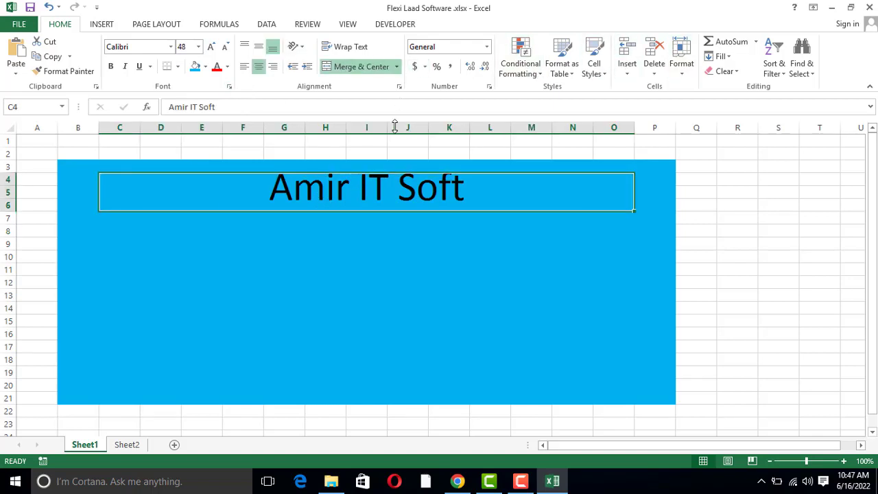
left_click(367, 224)
left_click(366, 199)
left_click(366, 243)
left_click(366, 190)
left_click(366, 294)
left_click(362, 179)
left_click(368, 251)
left_click(364, 190)
left_click(353, 228)
scroll(358, 241, "down", 1)
scroll(358, 240, "up", 1)
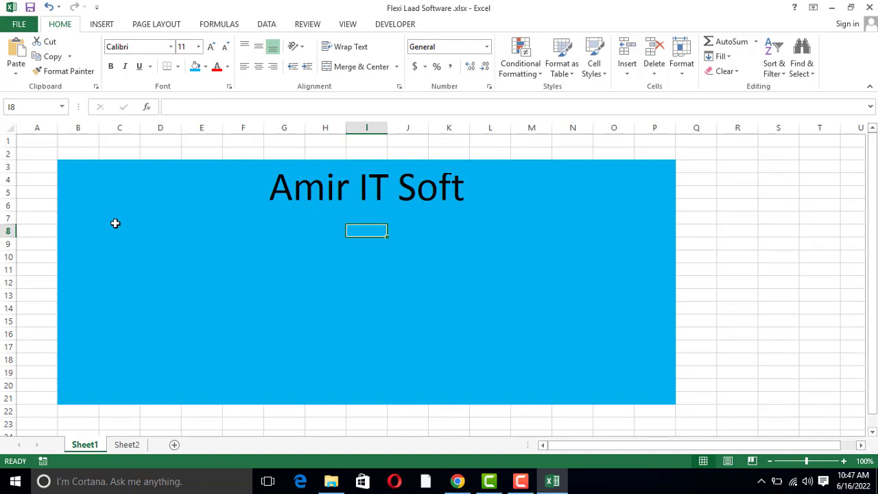
- Merge and center C8:O8 for the subtitle
left_click(370, 219)
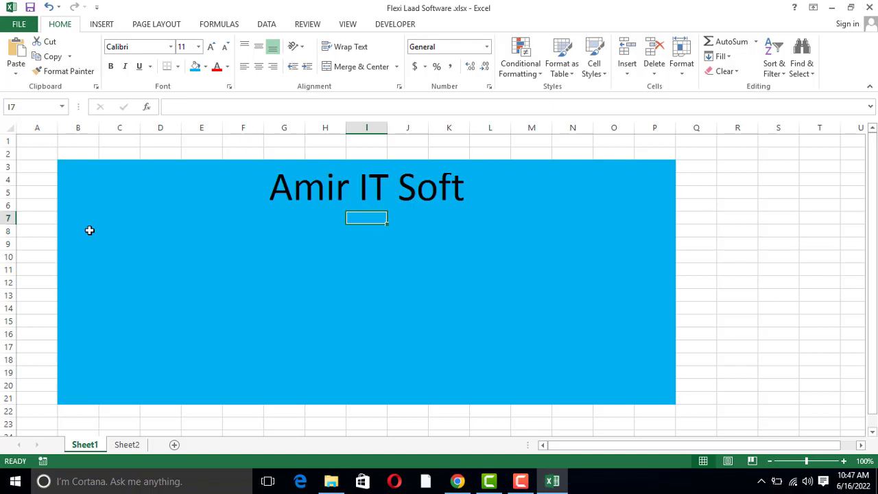
mouse_move(103, 230)
left_mouse_down()
mouse_move(619, 236)
mouse_move(598, 225)
left_mouse_up()
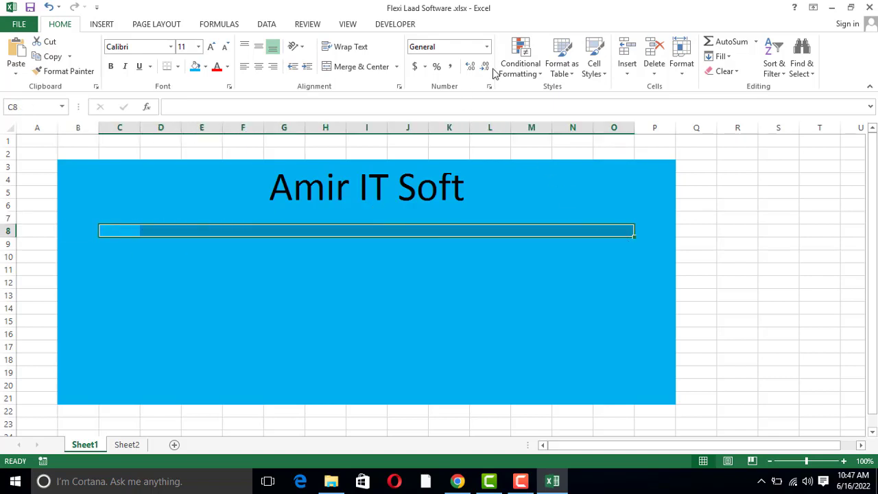
left_click(360, 66)
left_click(368, 242)
left_click(278, 229)
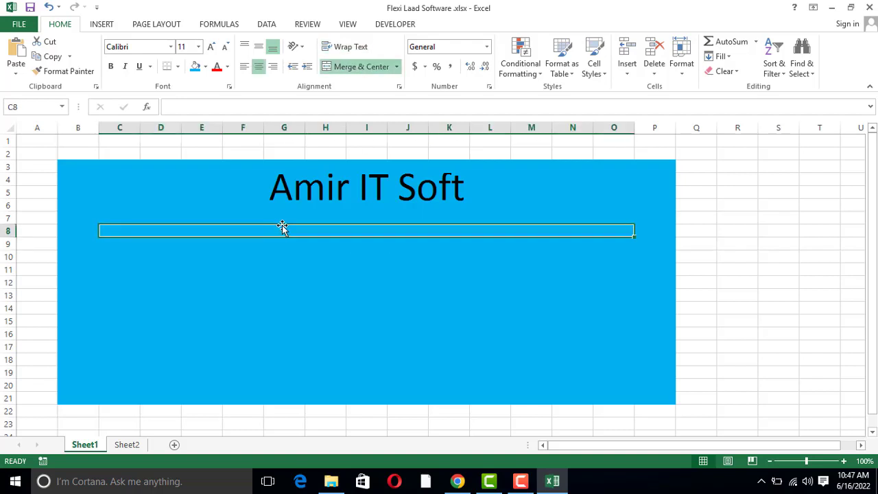
left_click(269, 223)
left_click(266, 233)
- Enter 'Flexi Load Software Free' in the merged subtitle cell, correcting the typo
type("Fl")
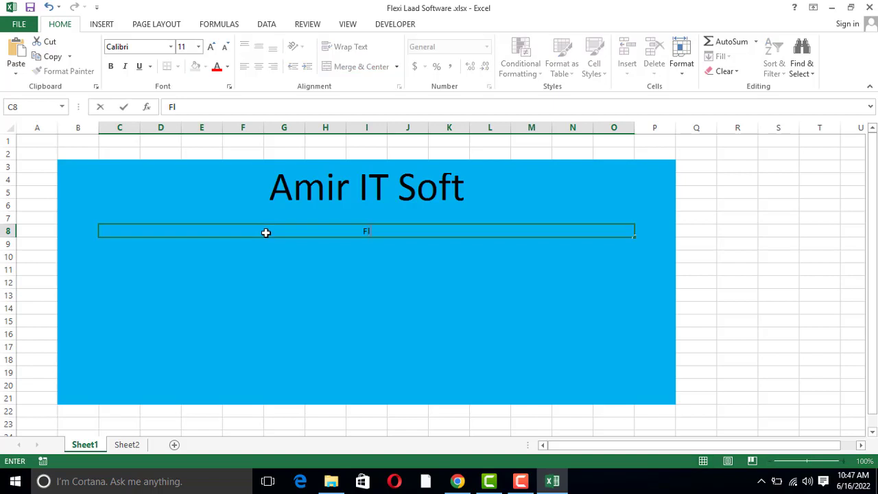
type("exi")
type(" Load")
type(" Sof")
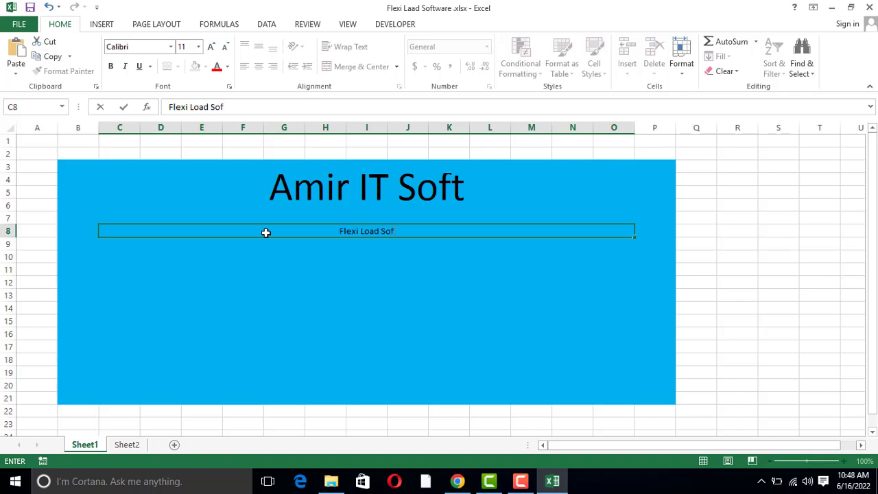
type("tw")
type("are")
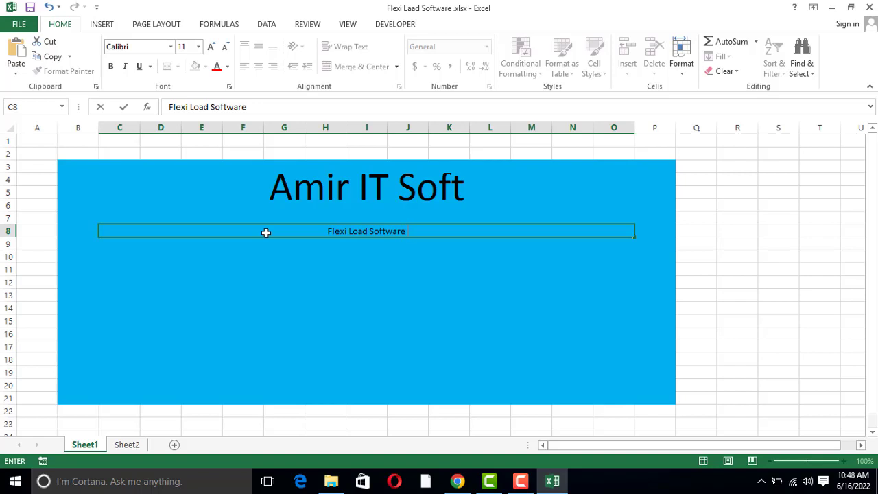
type(" Ffee")
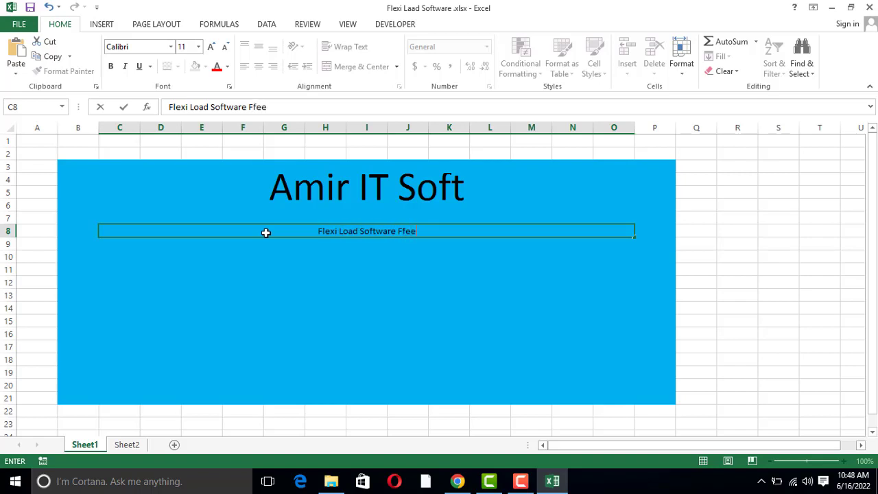
key("BackSpace")
key("BackSpace")
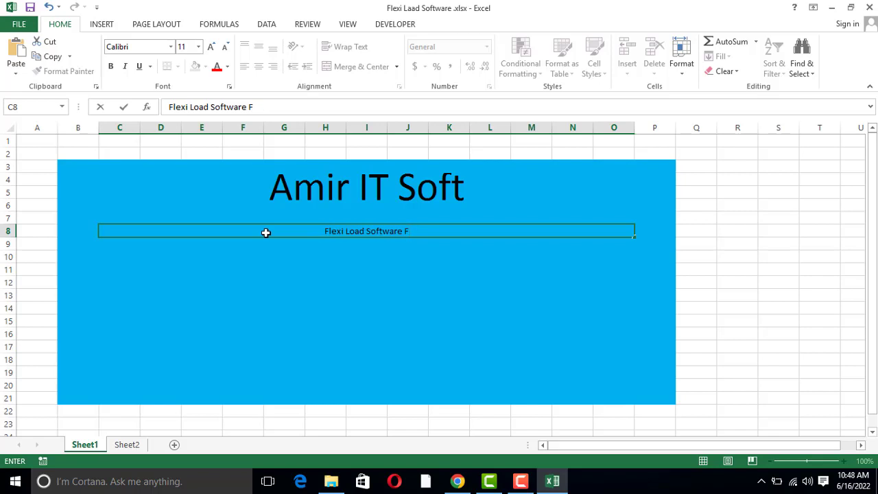
type("ree")
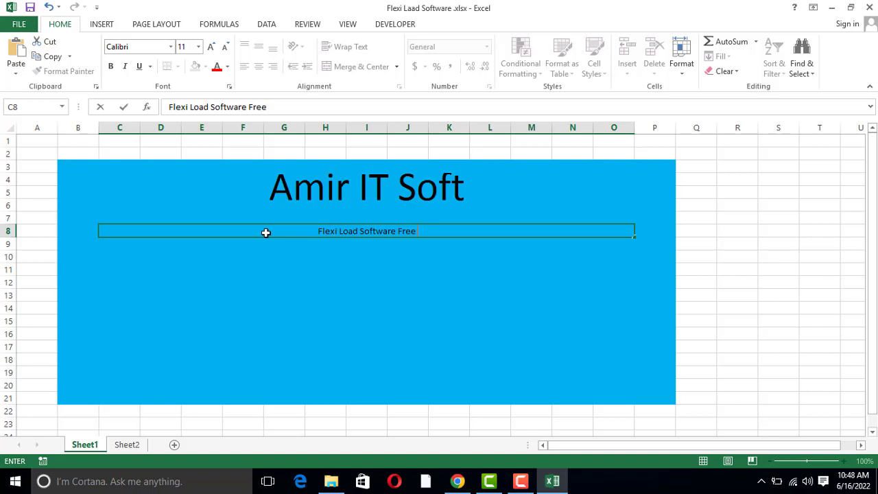
left_click(327, 252)
- Set the 'Flexi Load Software Free' subtitle to font size 22
left_click(343, 234)
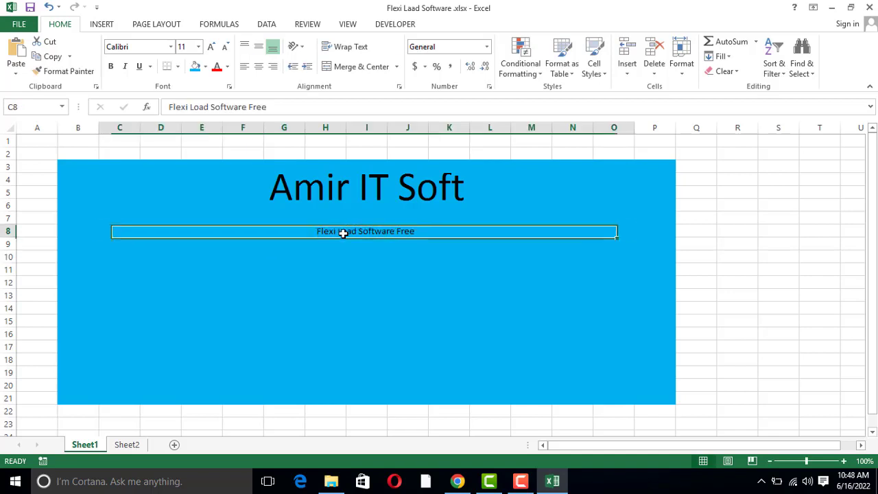
left_click(198, 47)
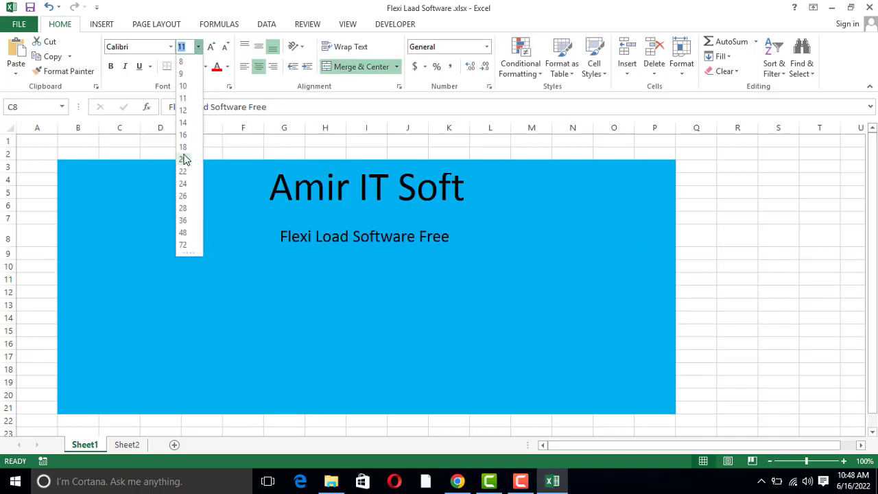
left_click(185, 172)
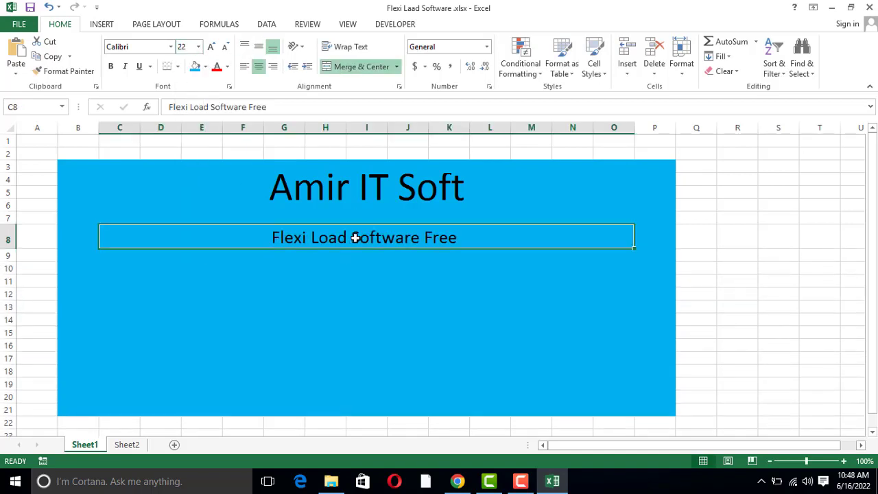
left_click(177, 67)
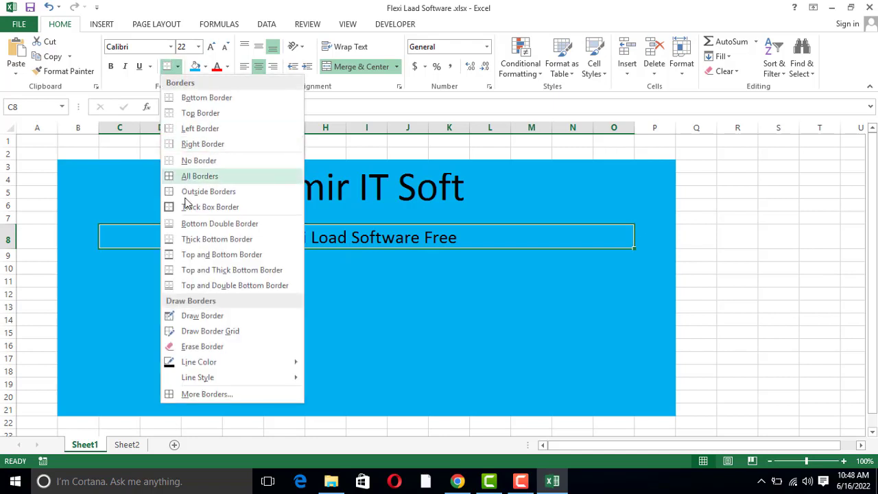
- Make the 'Amir IT Soft' title font red
left_click(367, 186)
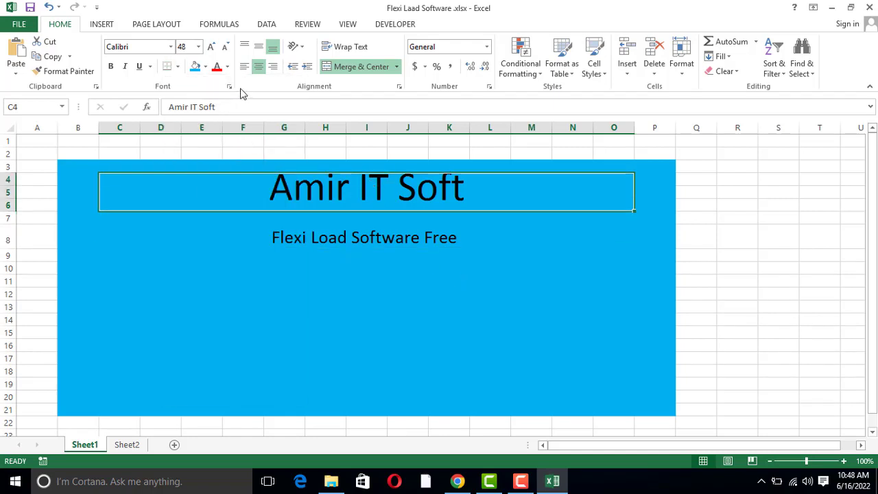
left_click(229, 66)
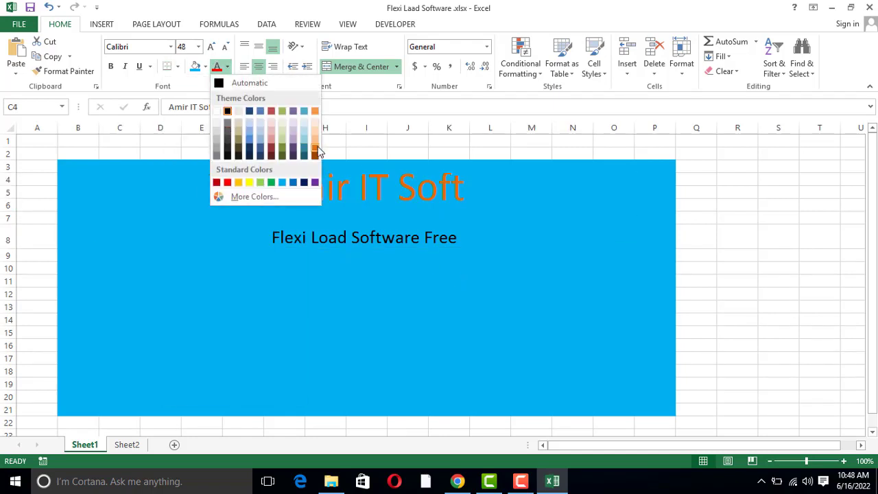
left_click(229, 182)
left_click(378, 231)
left_click(362, 190)
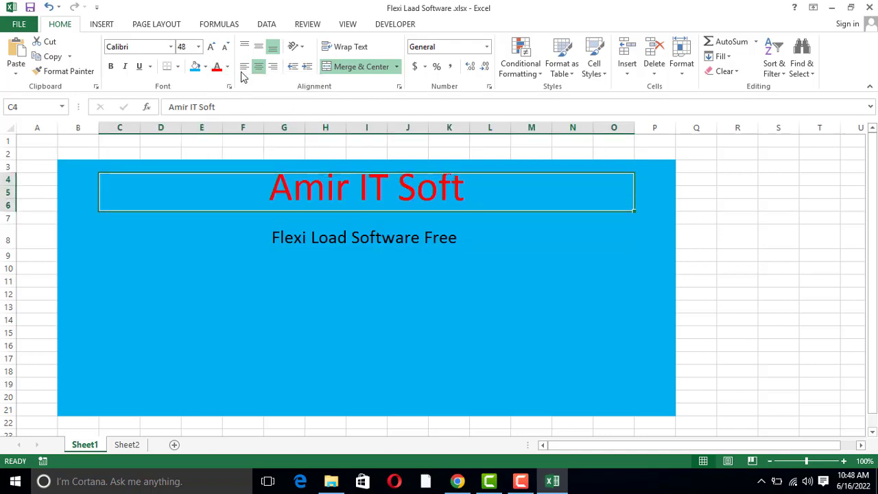
left_click(404, 26)
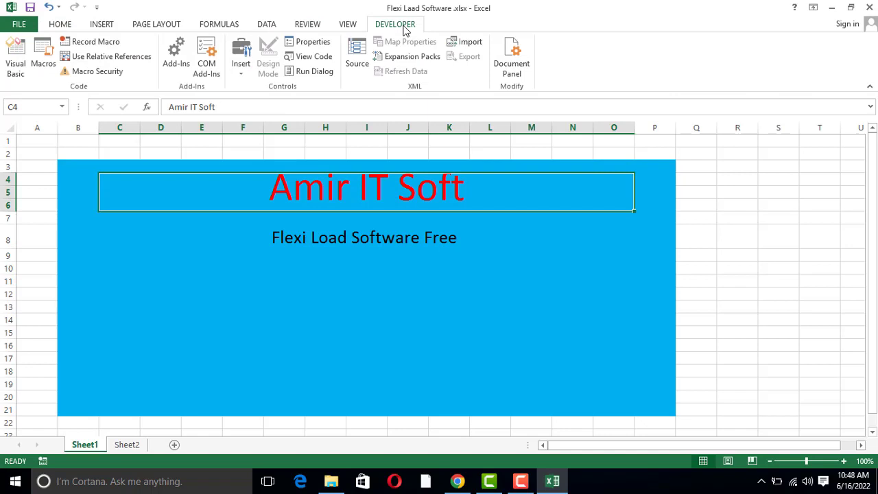
- Browse the View, Review, Data, Formulas, Page Layout and Insert ribbons, then return to Home
left_click(347, 28)
left_click(310, 28)
left_click(267, 26)
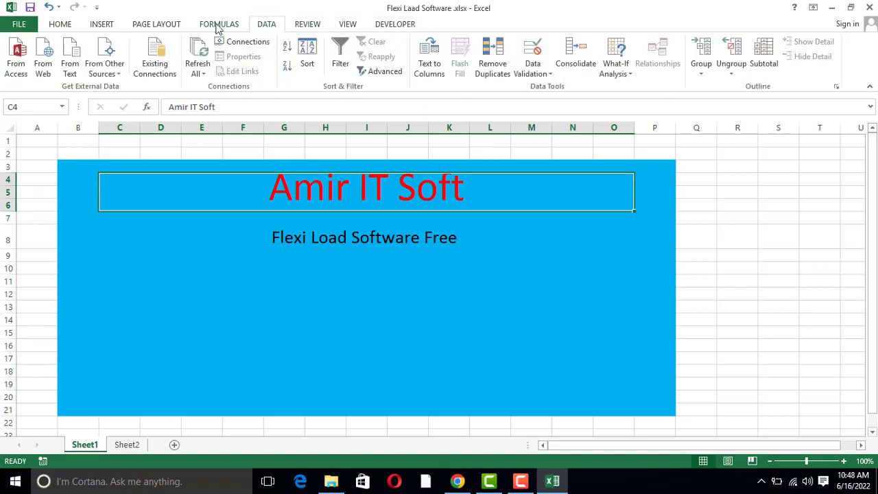
left_click(211, 28)
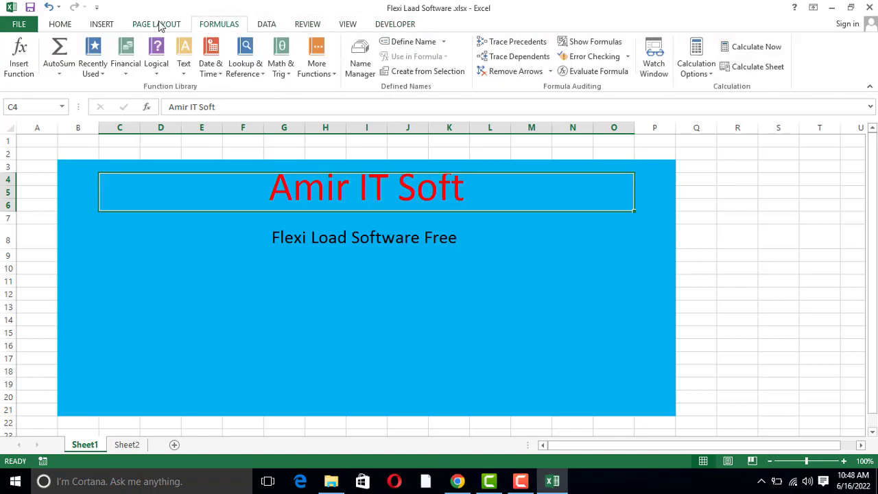
left_click(162, 26)
left_click(113, 25)
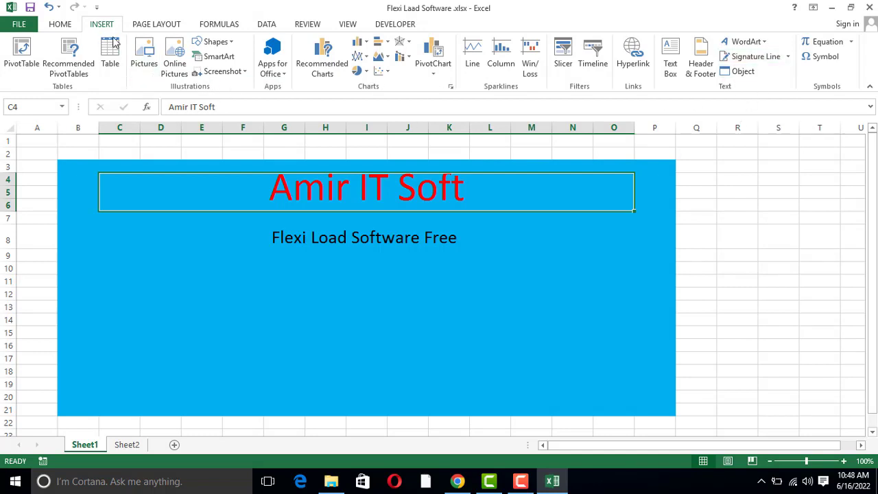
left_click(154, 24)
left_click(61, 26)
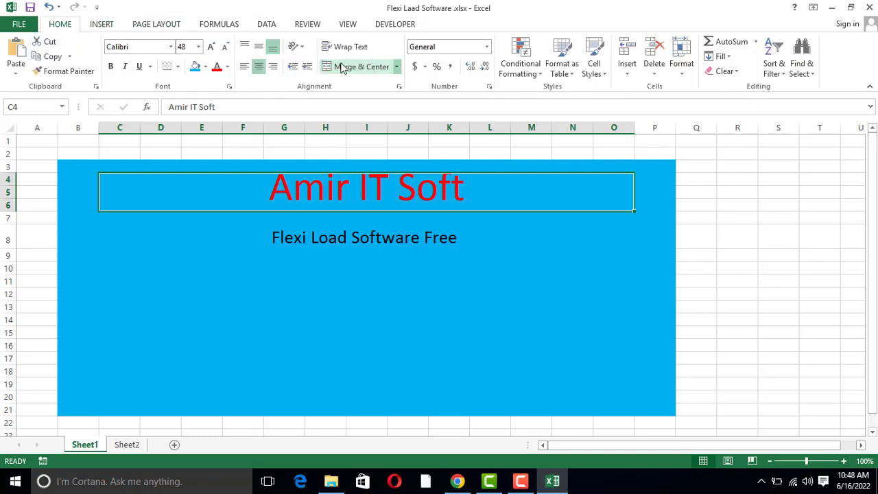
- Try the title at 72 points, set it back to 48, and select the Flexi Load subtitle
left_click(213, 47)
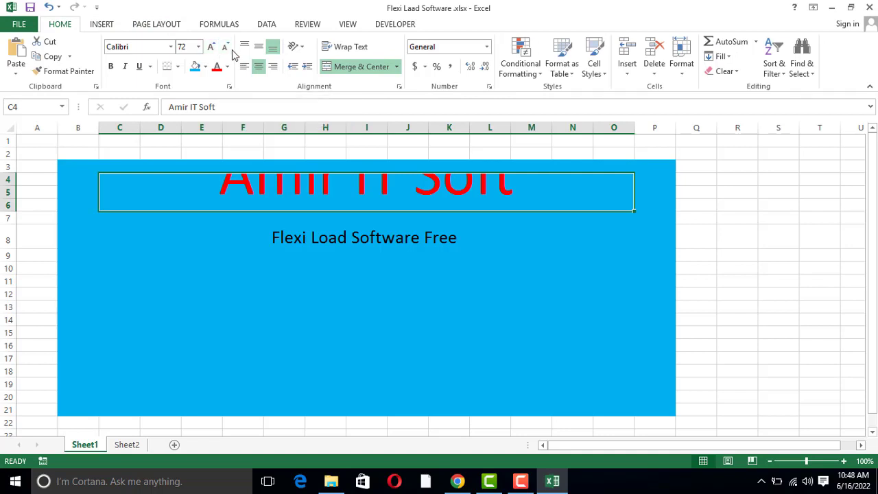
left_click(225, 47)
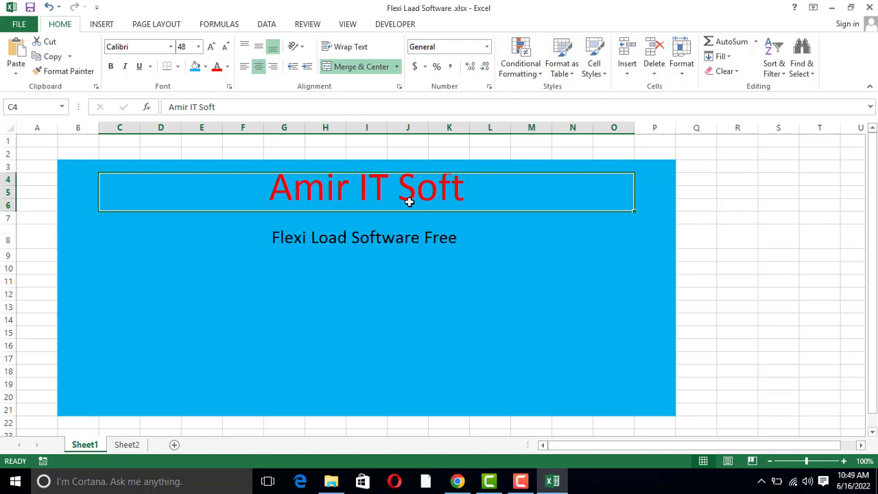
left_click(401, 254)
left_click(390, 230)
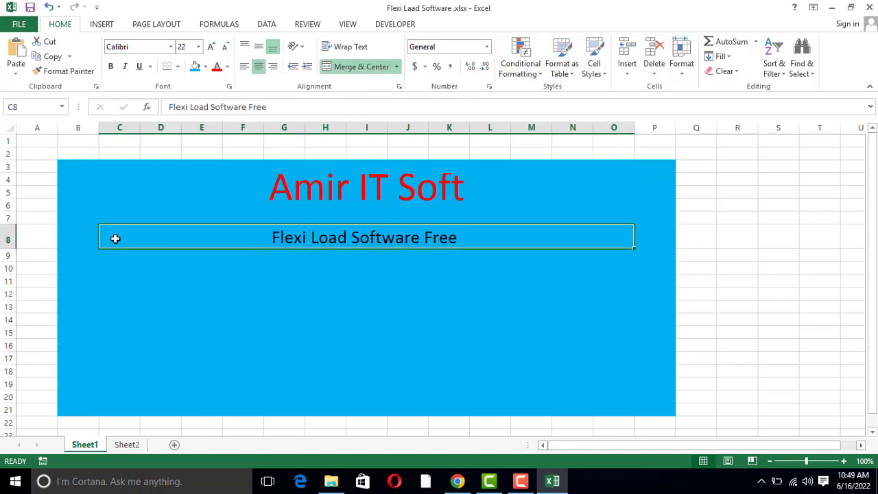
- Shrink row 7 so the Flexi Load subtitle in C8 sits just below the Amir IT Soft title
left_click_drag(13, 225, 12, 216)
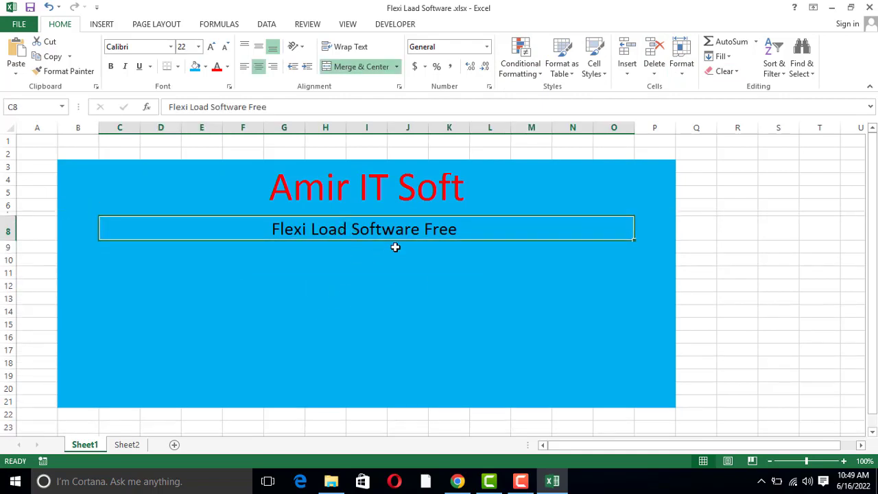
left_click(372, 195)
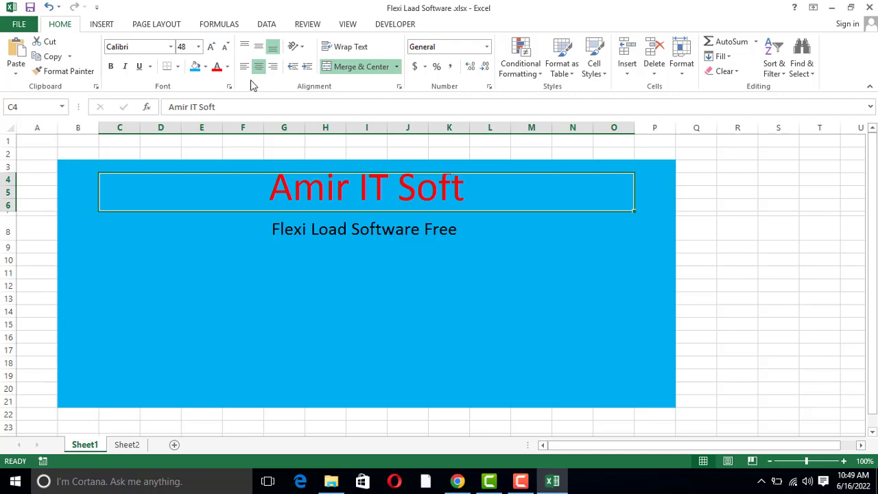
left_click(342, 234)
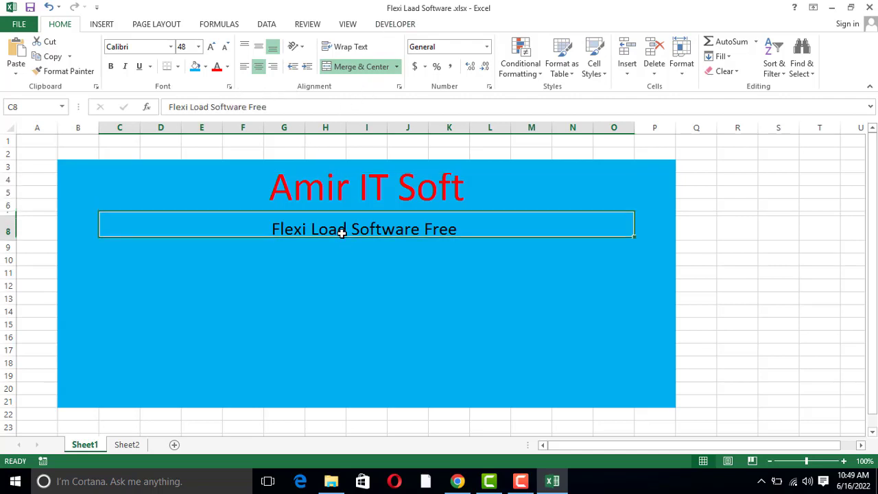
left_click(351, 246)
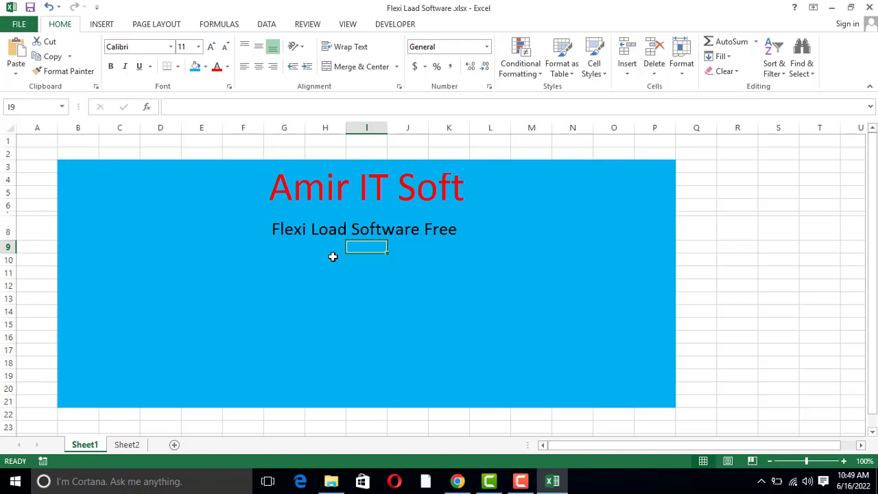
left_click(319, 178)
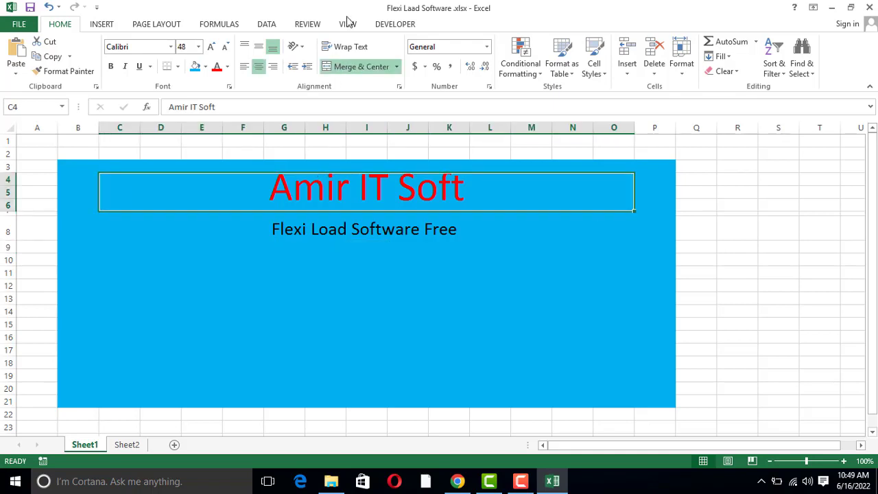
left_click(333, 235)
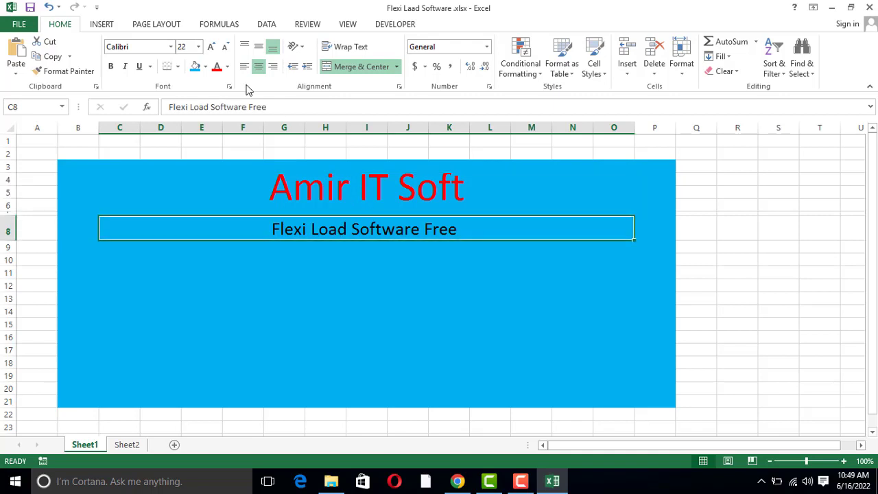
- Fill the subtitle band C8:O8 yellow and bottom-align the red title in C4:O6
left_click(205, 66)
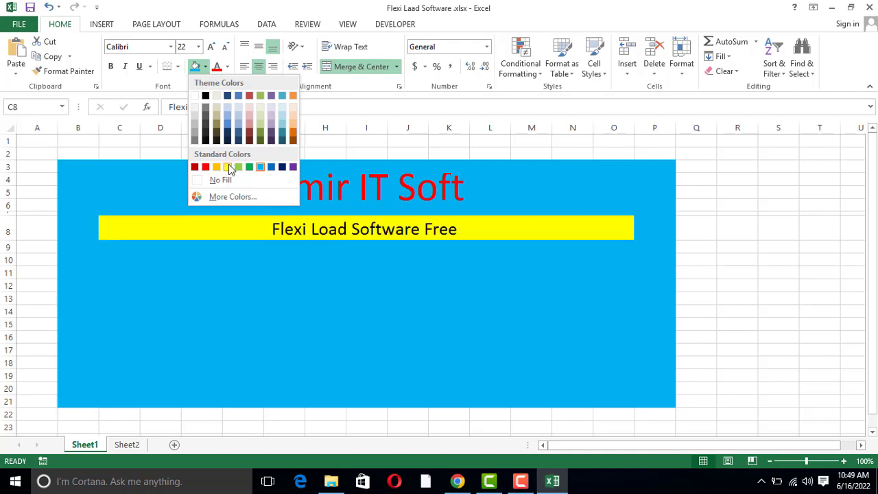
left_click(230, 168)
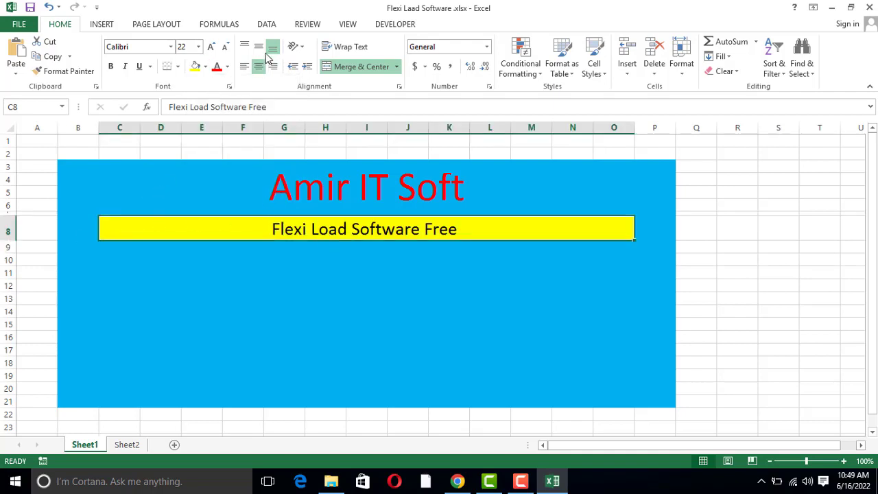
left_click(388, 184)
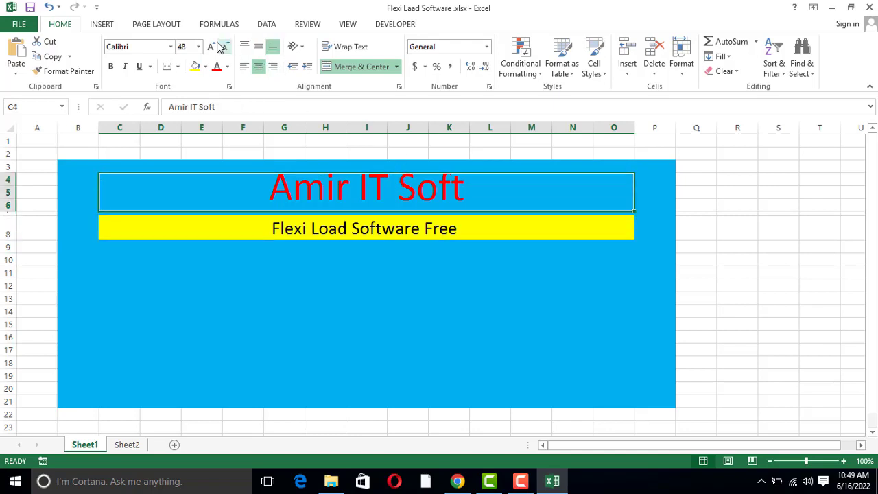
left_click(259, 46)
left_click(439, 297)
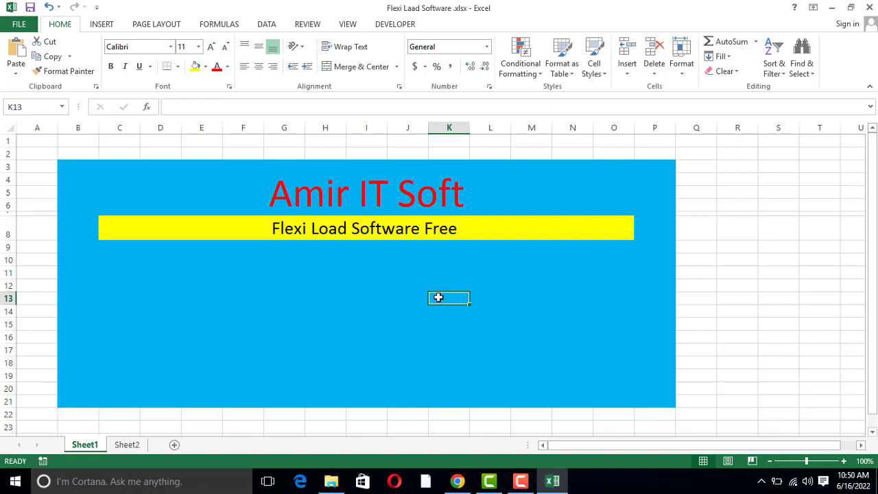
left_click(281, 246)
left_click(154, 244)
left_click(112, 242)
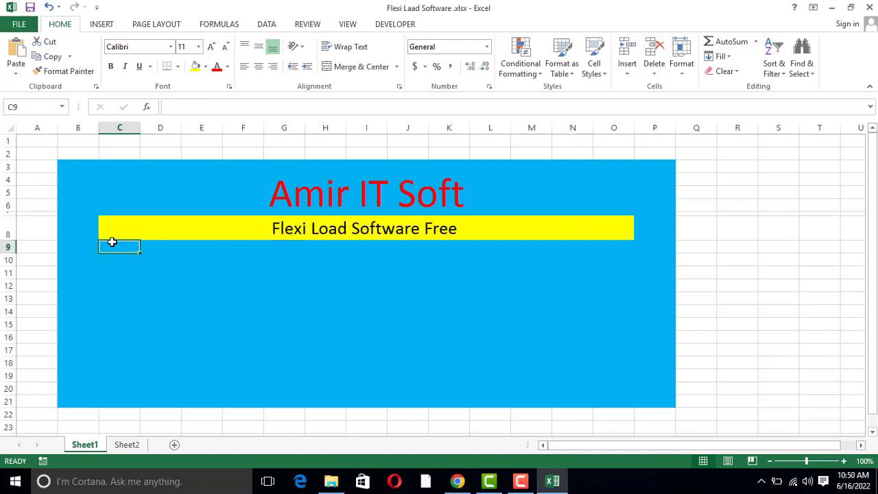
scroll(201, 266, "down", 4)
scroll(202, 266, "up", 4)
left_click(109, 294)
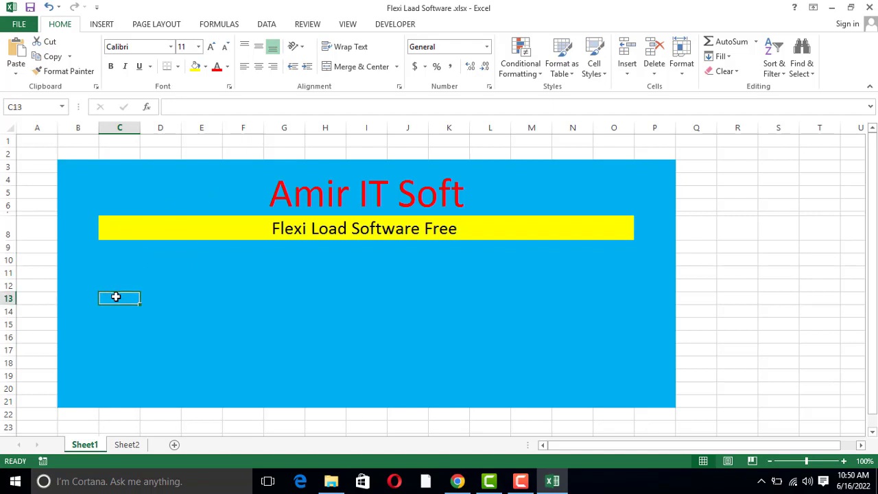
left_click(147, 295)
left_click(122, 295)
left_click(161, 295)
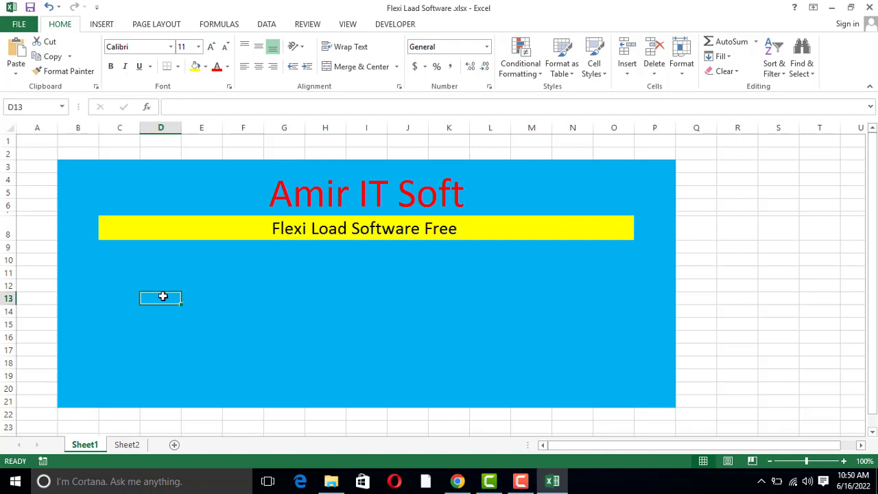
- Enter the label Company Name in D13
scroll(169, 268, "down", 2)
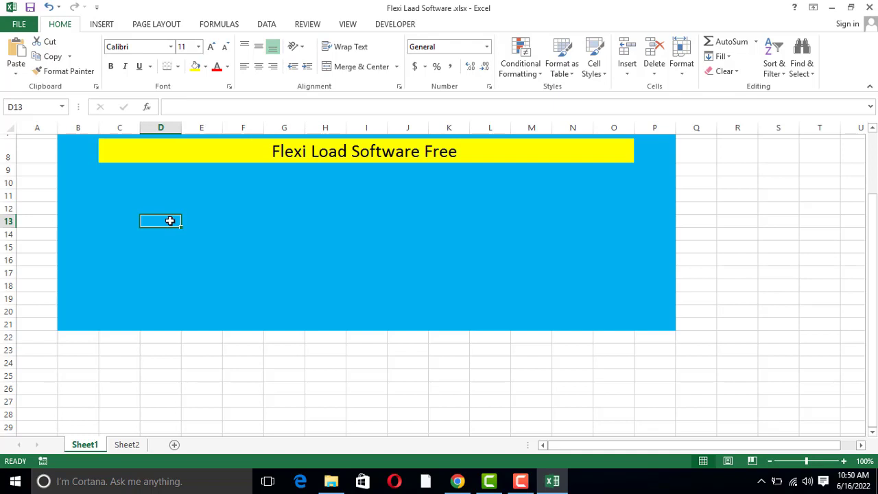
type("Company N")
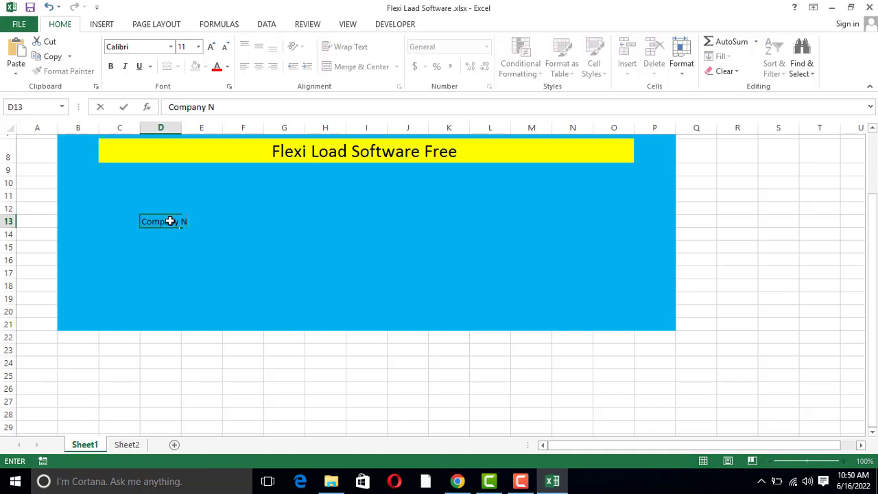
type("ame")
left_click(179, 258)
left_click(170, 231)
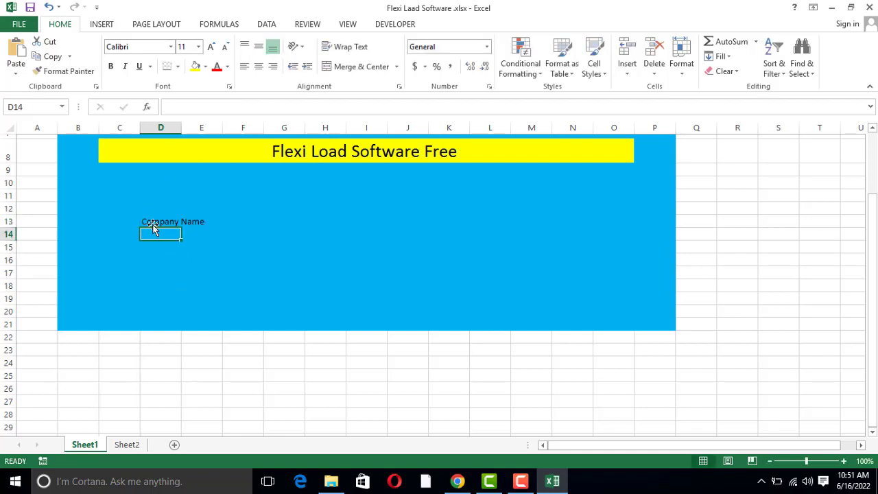
left_click(151, 223)
left_click(155, 237)
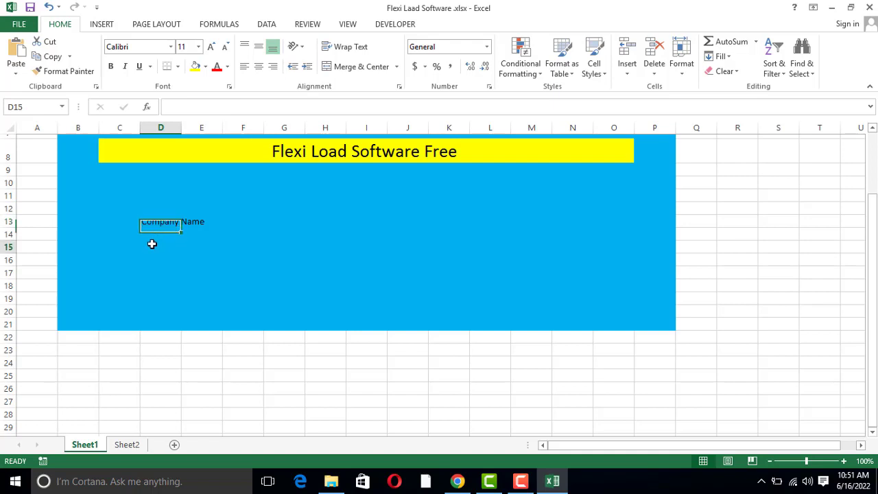
left_click(156, 245)
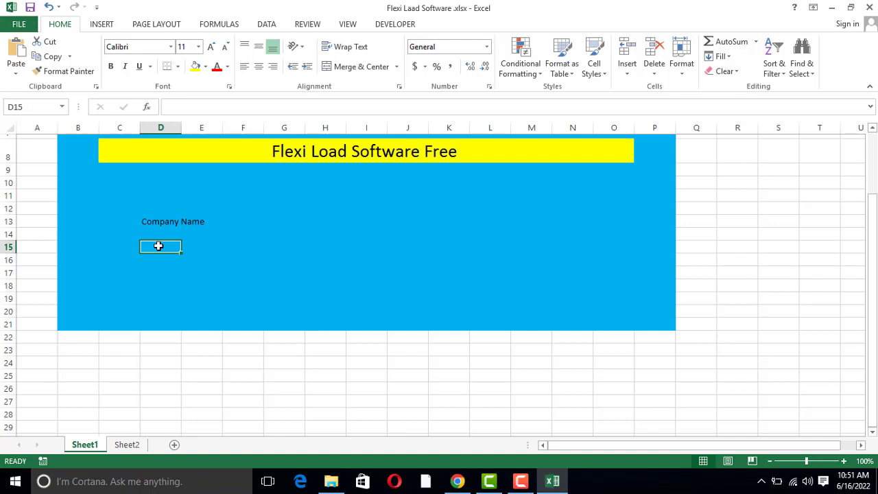
- Add the labels Amount, Mobile No and Date in D15, D17 and D19
type("Amount")
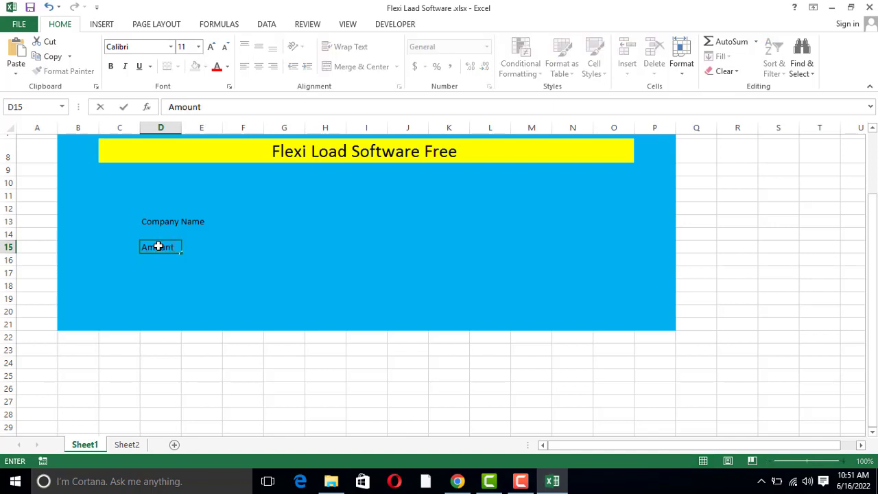
left_click(163, 268)
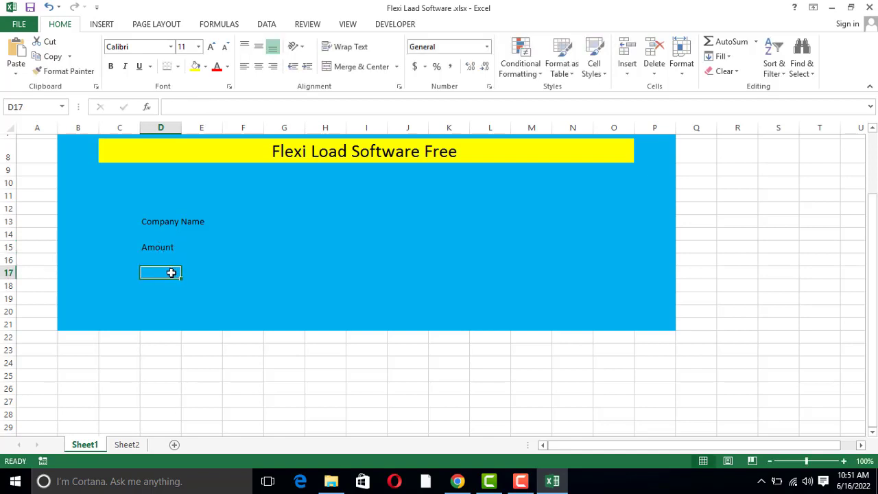
scroll(171, 272, "down", 1)
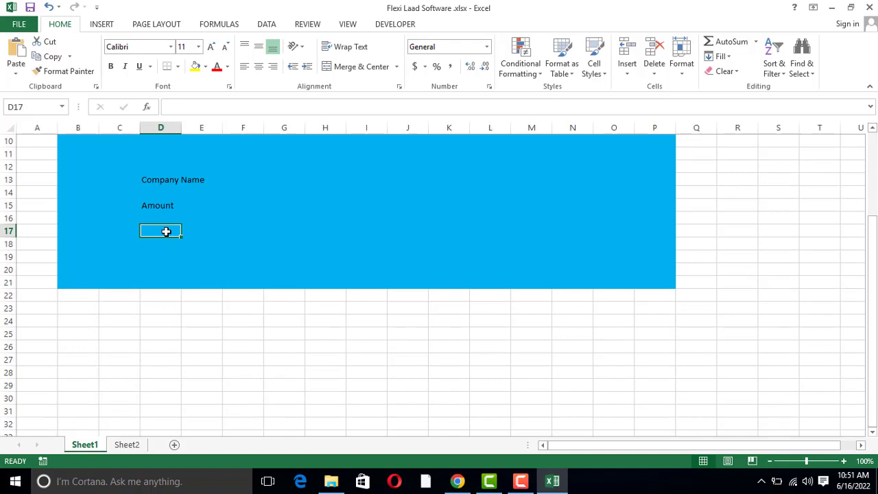
type("Mobile")
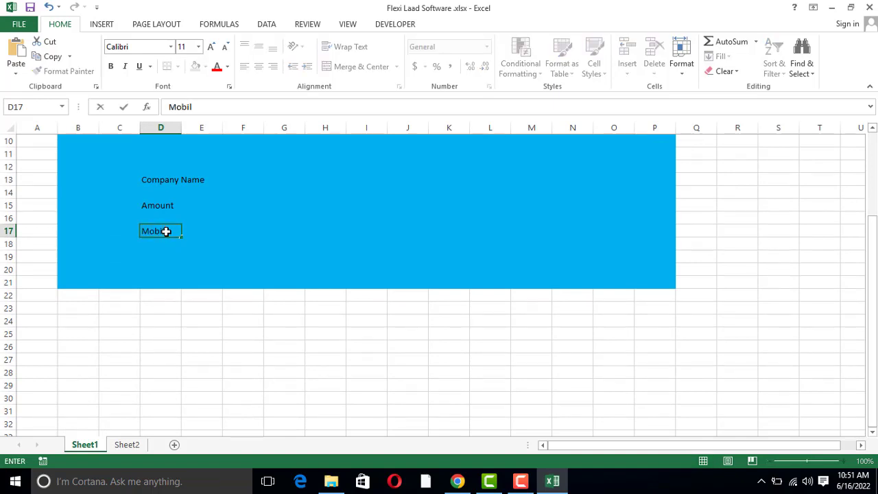
type(" No")
left_click(143, 249)
type("D")
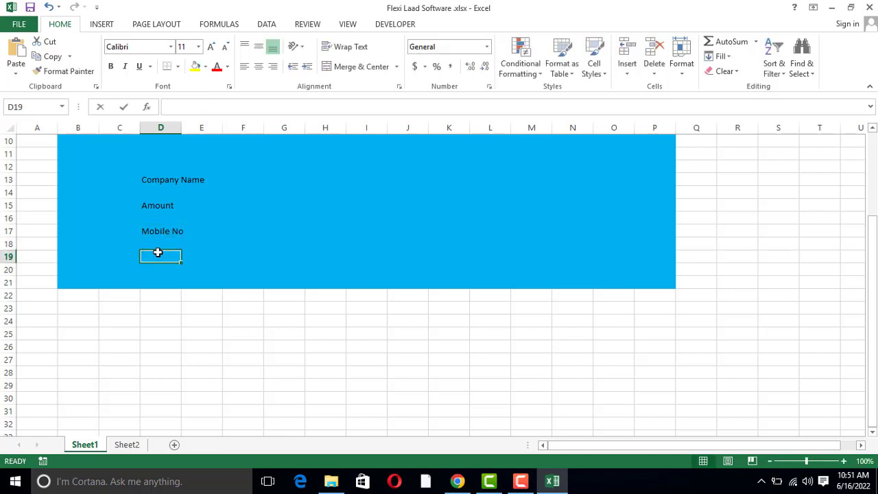
type("ate")
left_click(236, 285)
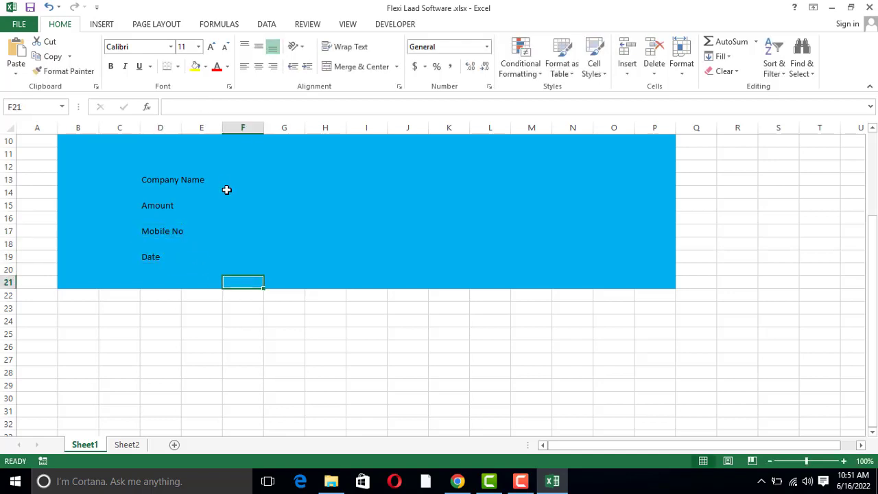
left_click(226, 190)
left_click(226, 178)
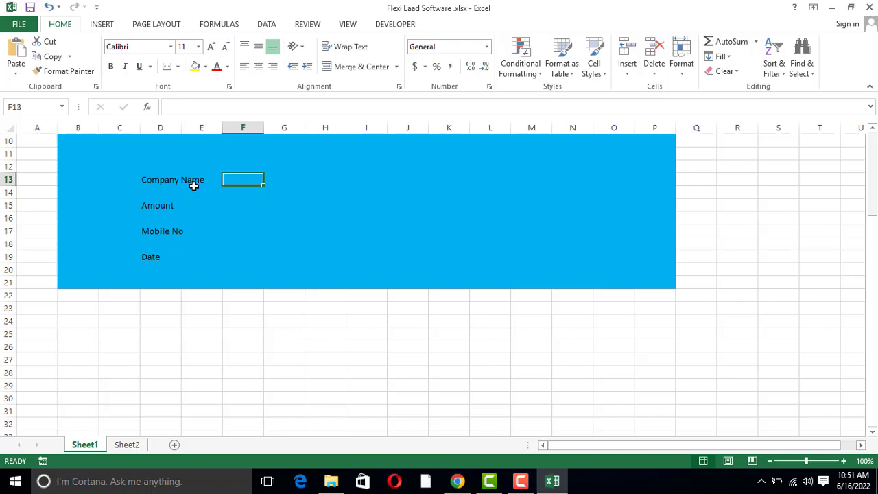
- Widen column D so the form labels fit
left_click(198, 177)
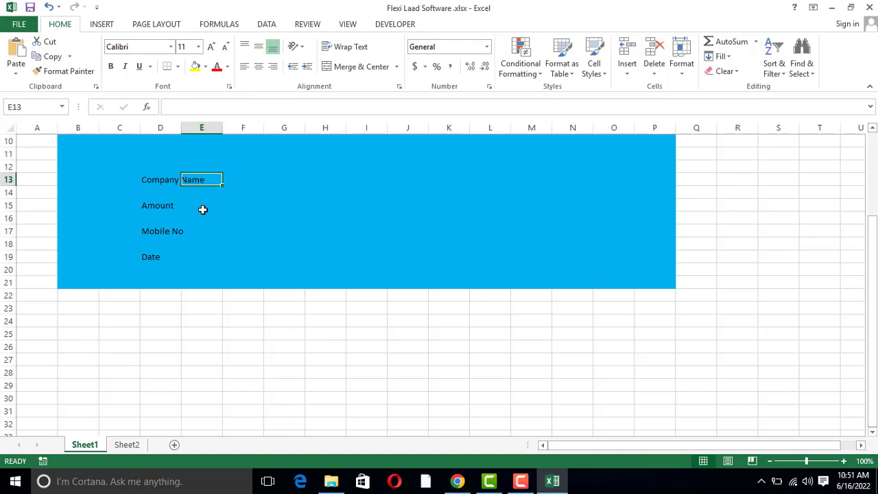
left_click_drag(181, 124, 207, 124)
left_click(233, 220)
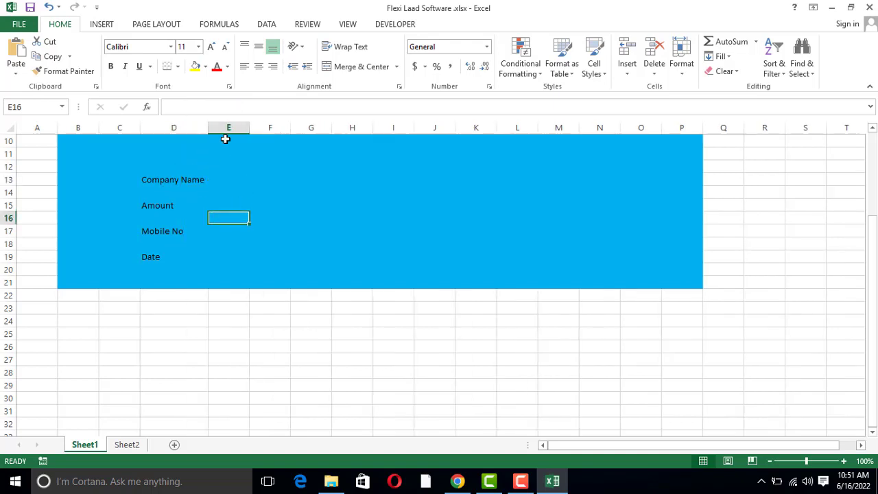
left_click(226, 129)
left_click(224, 179)
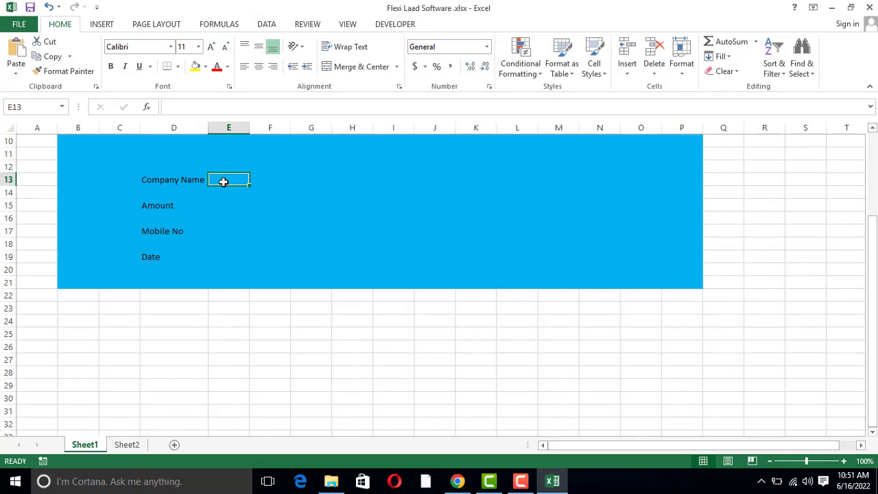
- Fill the entry boxes E13, E15, E17 and E19 white
left_click(205, 67)
left_click(196, 96)
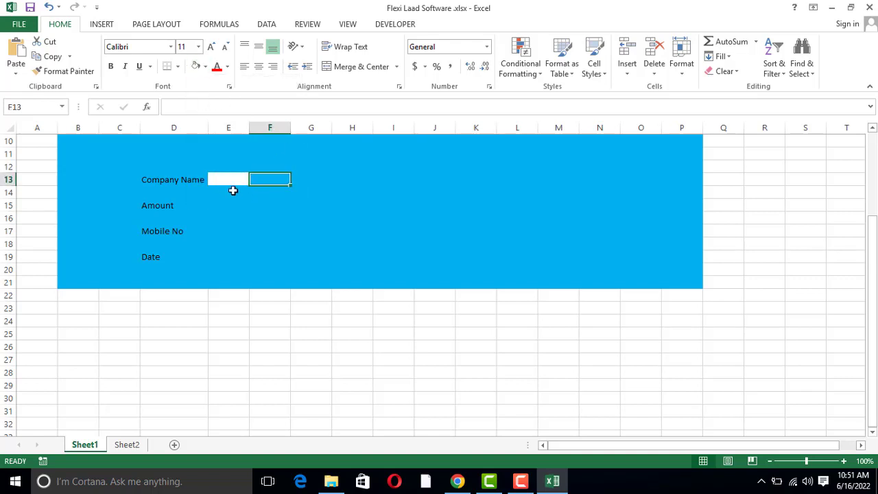
left_click(212, 205)
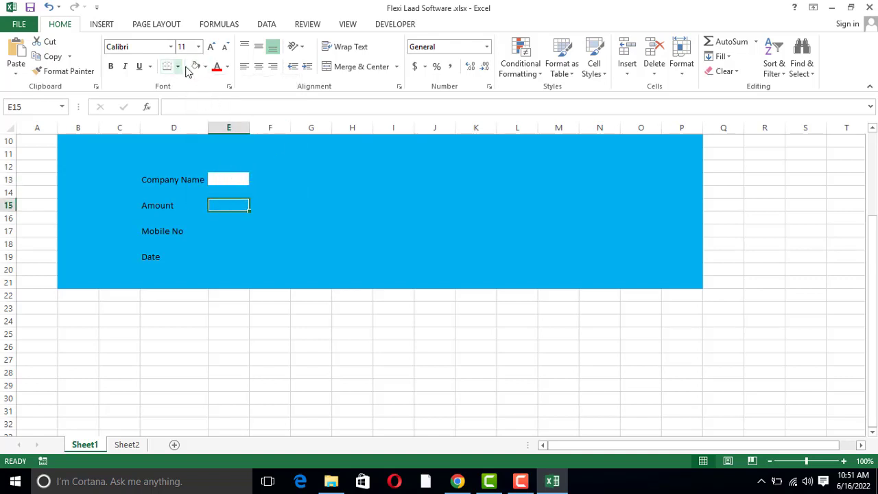
left_click(196, 66)
left_click(230, 230)
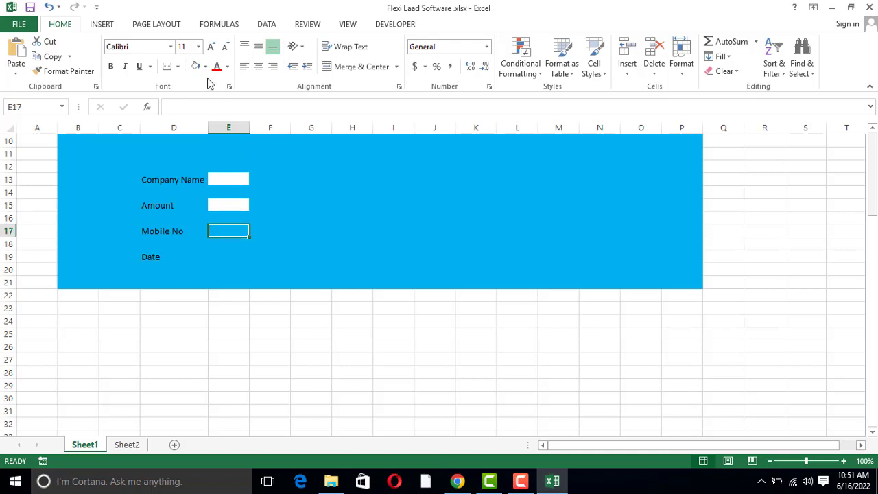
left_click(196, 67)
left_click(231, 259)
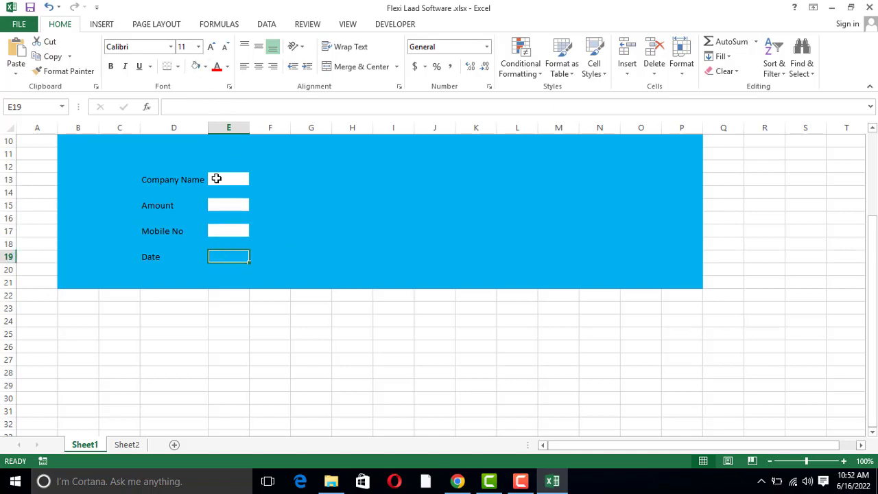
left_click(195, 67)
- Widen column E so the white entry boxes are longer
left_click(286, 241)
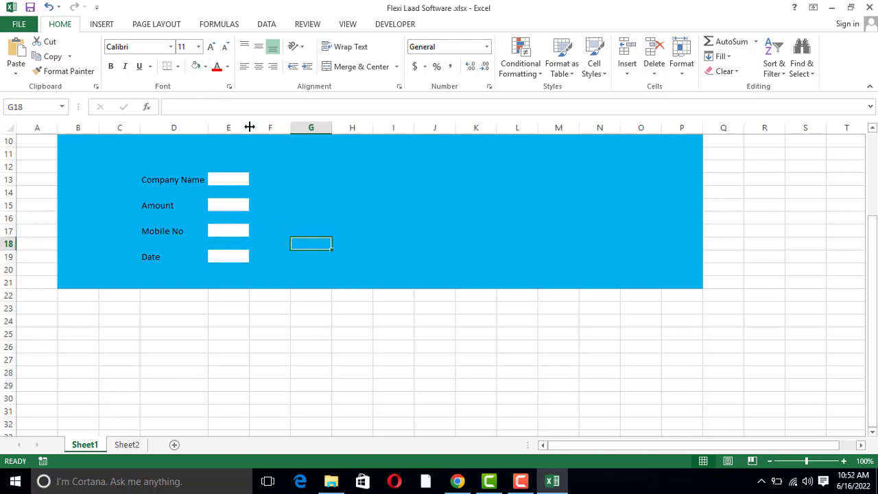
left_click_drag(249, 128, 279, 128)
left_click(333, 167)
left_click(255, 179)
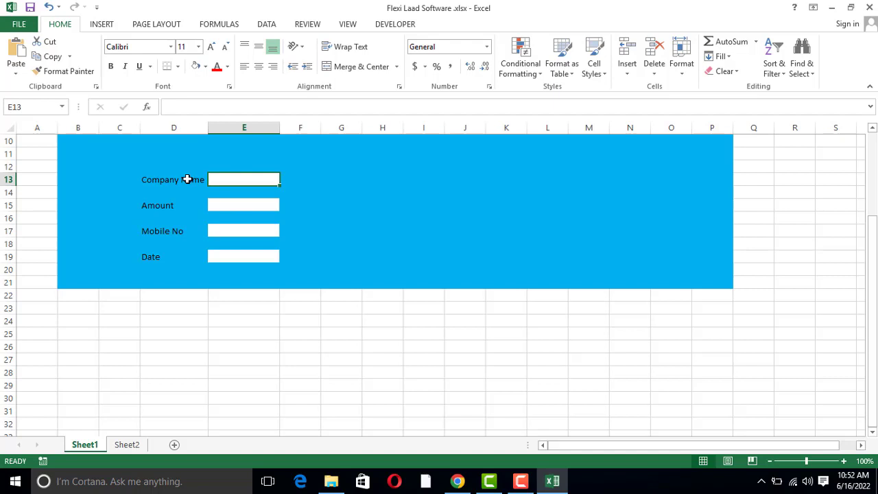
- Fill the label cells D13, D15, D17 and D19 red
left_click(170, 180)
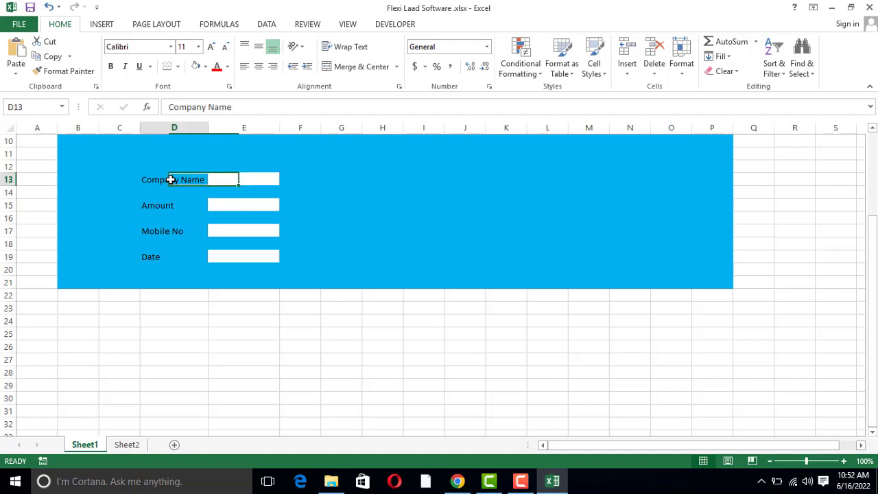
left_click(206, 66)
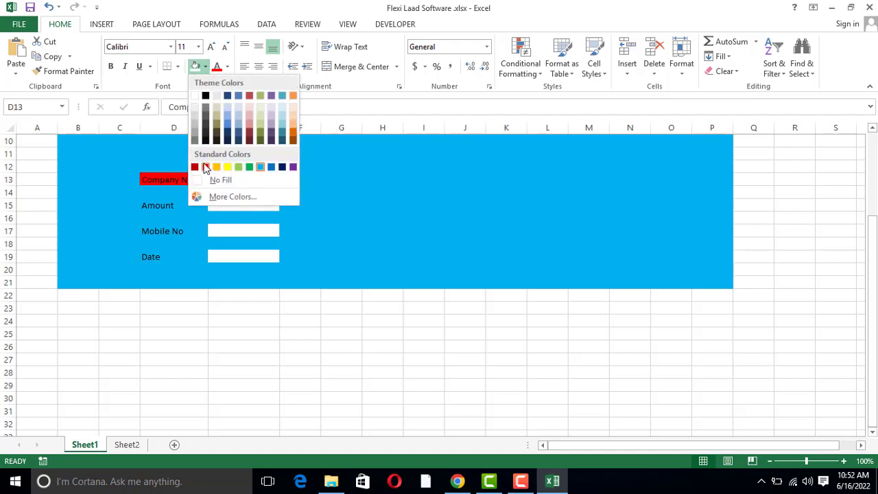
left_click(206, 168)
left_click(168, 206)
left_click(196, 67)
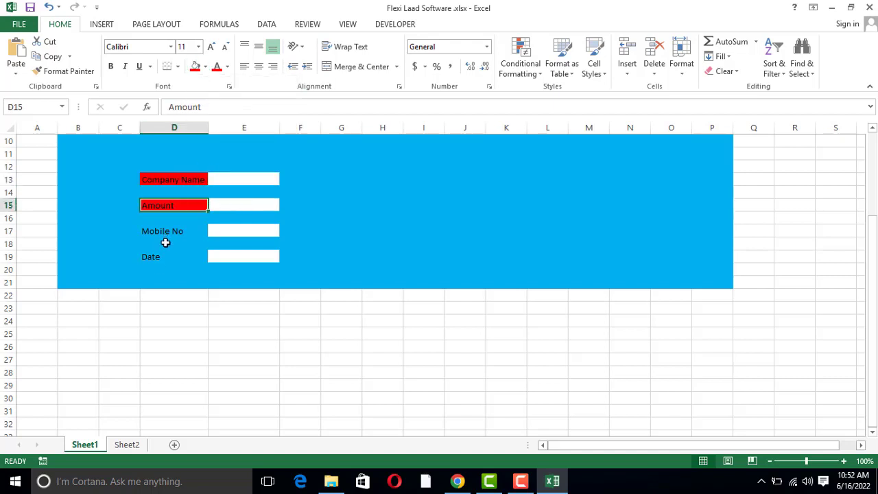
left_click(169, 231)
left_click(196, 67)
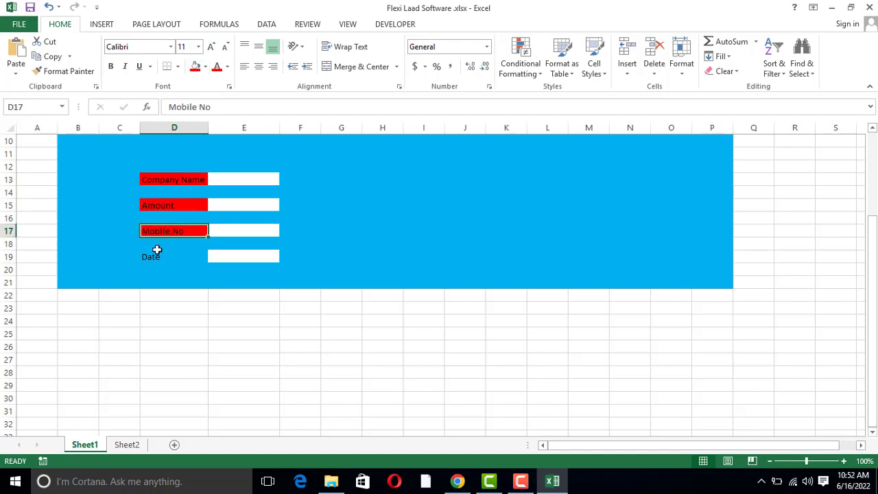
left_click(157, 248)
left_click(157, 258)
left_click(196, 67)
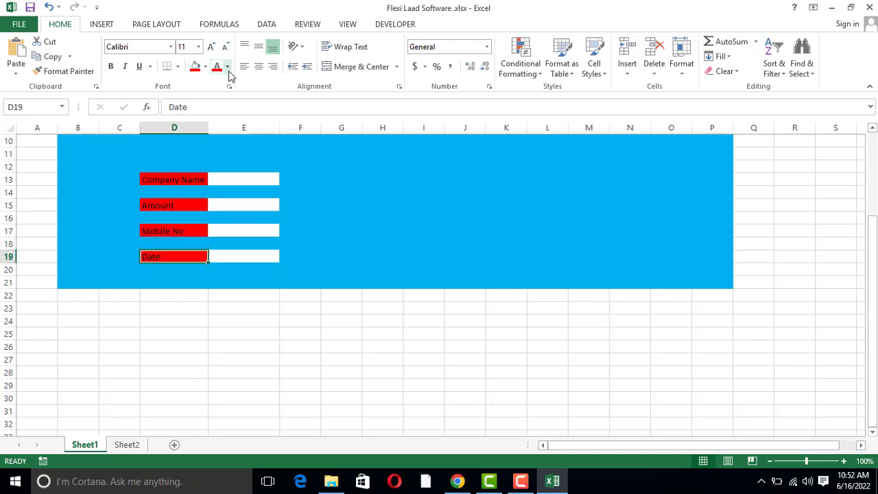
- Try white text on the Company Name label, then set it back to black
left_click(184, 178)
left_click(227, 67)
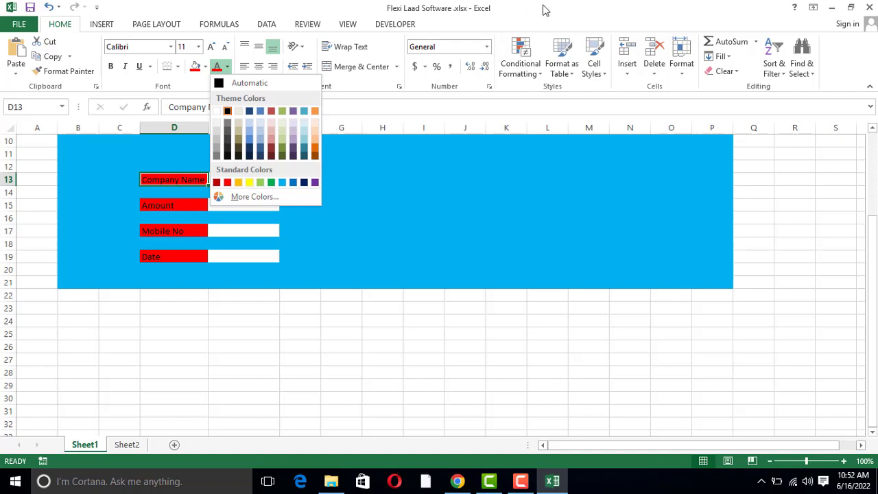
left_click(217, 110)
left_click(175, 203)
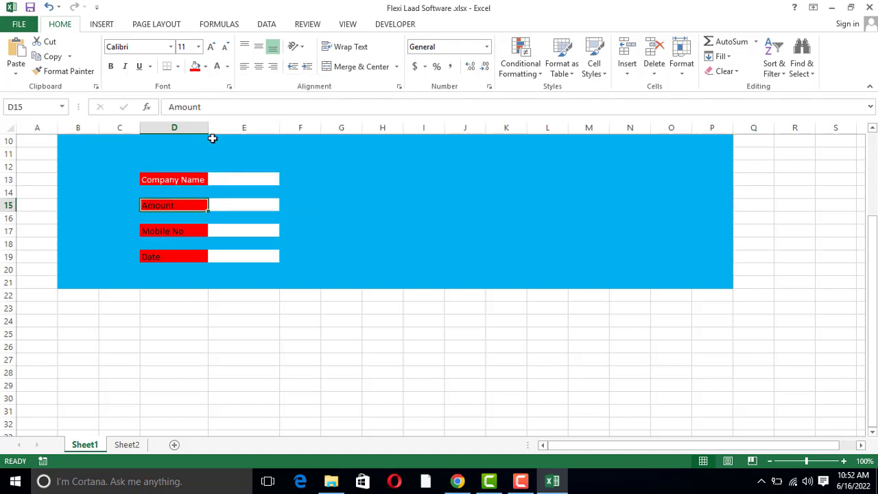
left_click(206, 67)
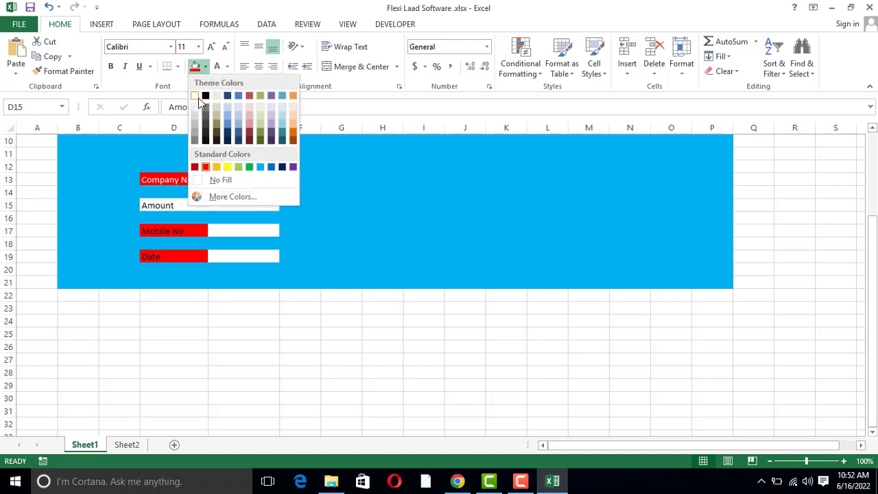
left_click(161, 176)
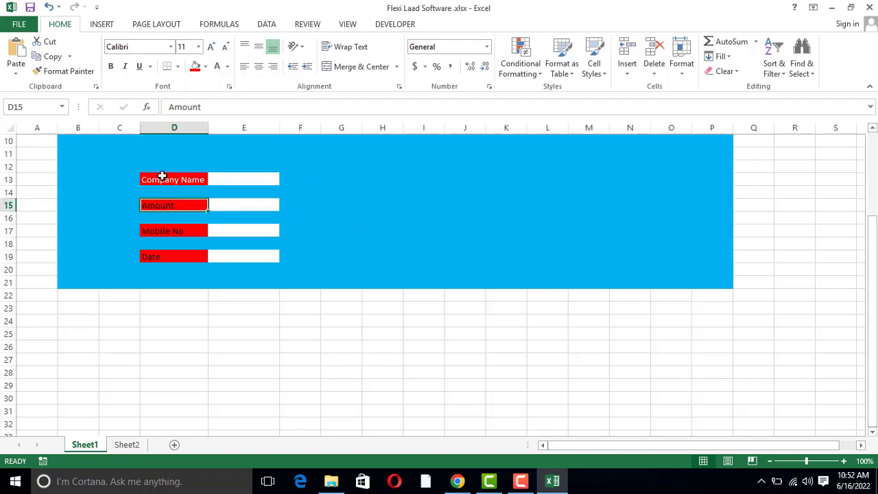
left_click(162, 176)
left_click(227, 66)
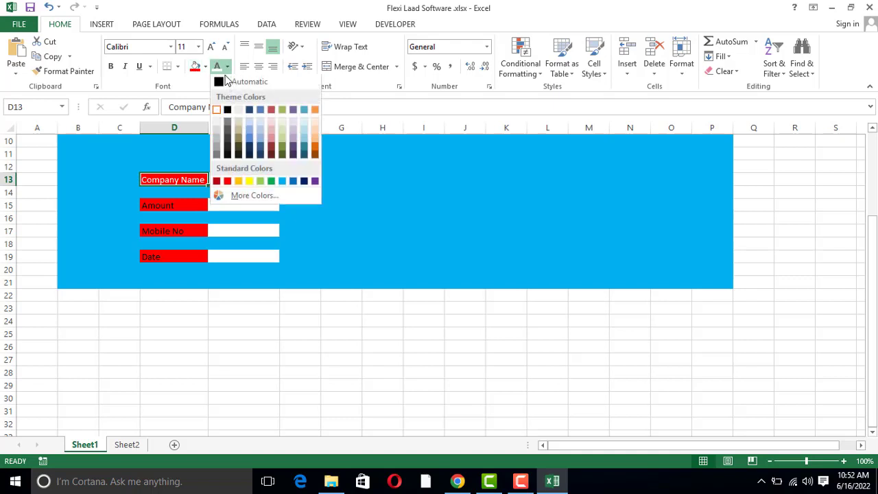
left_click(234, 81)
left_click(353, 204)
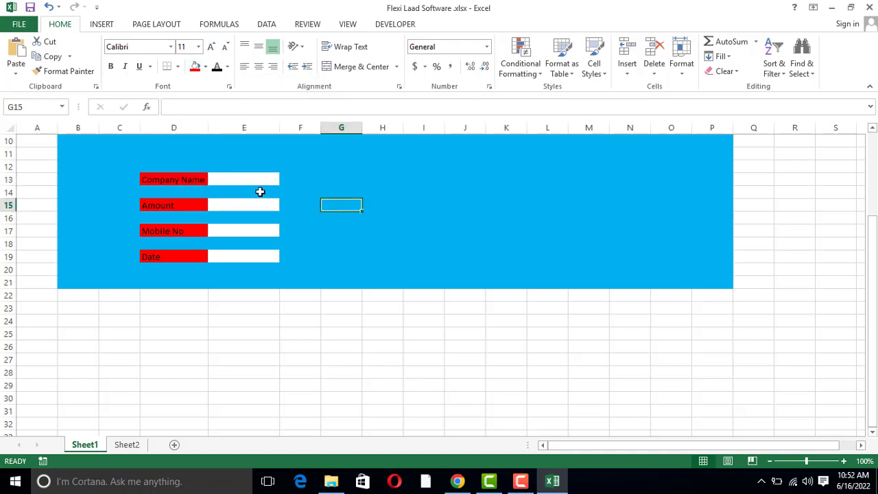
- Middle-align the Company Name, Amount, Mobile No and Date labels vertically
left_click(171, 179)
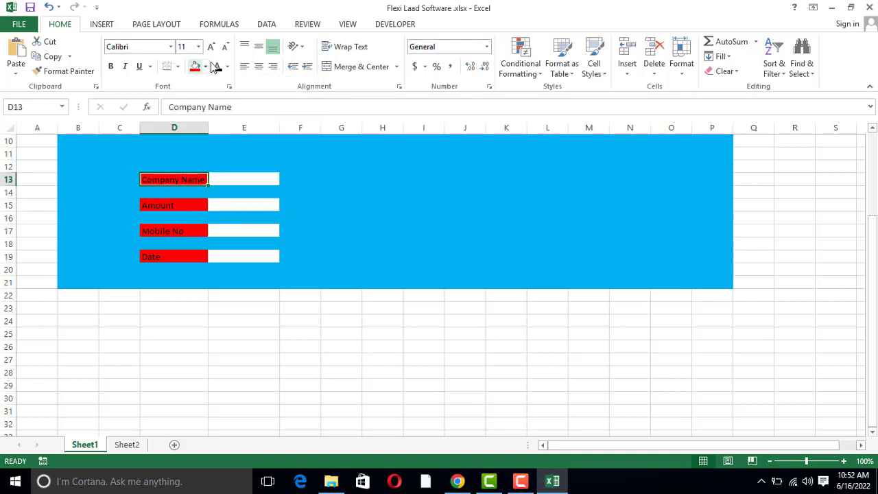
left_click(258, 46)
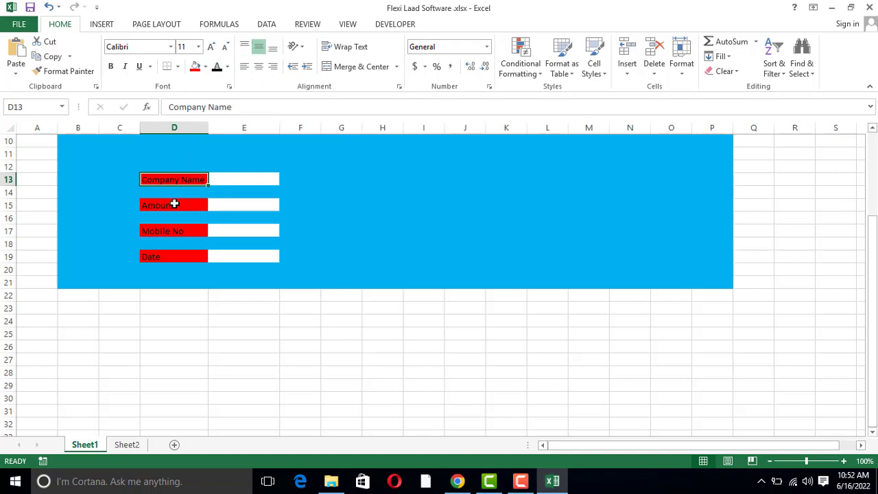
left_click(174, 203)
left_click(259, 47)
left_click(172, 223)
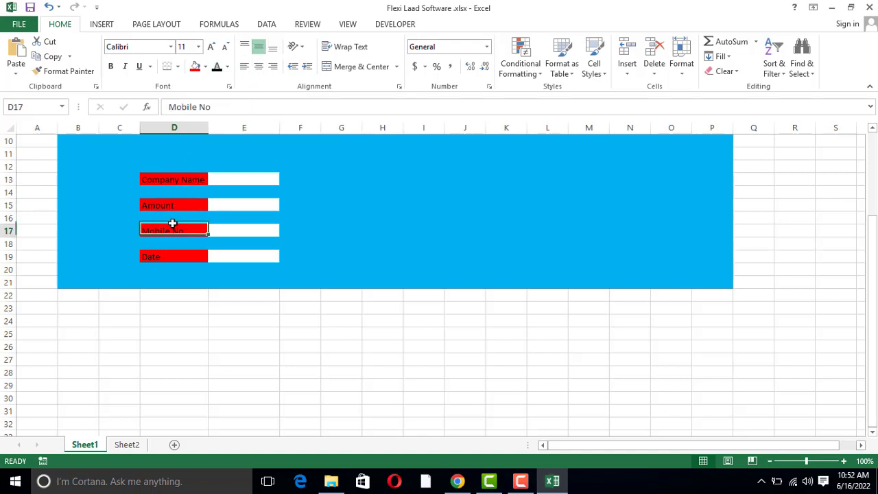
left_click(258, 47)
left_click(168, 254)
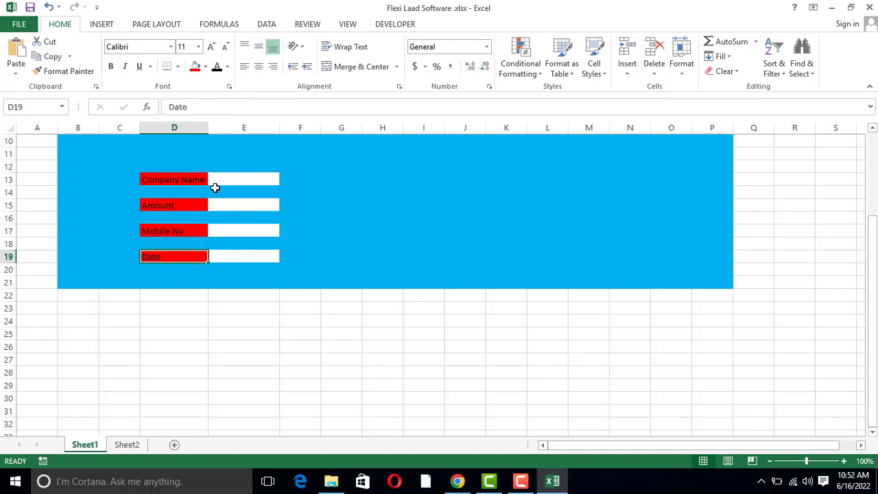
left_click(259, 47)
left_click(341, 269)
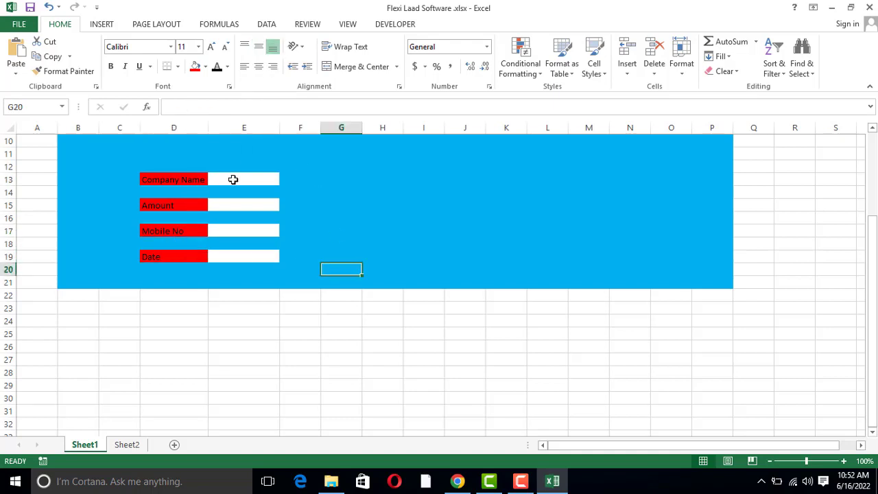
left_click(233, 179)
scroll(306, 267, "up", 3)
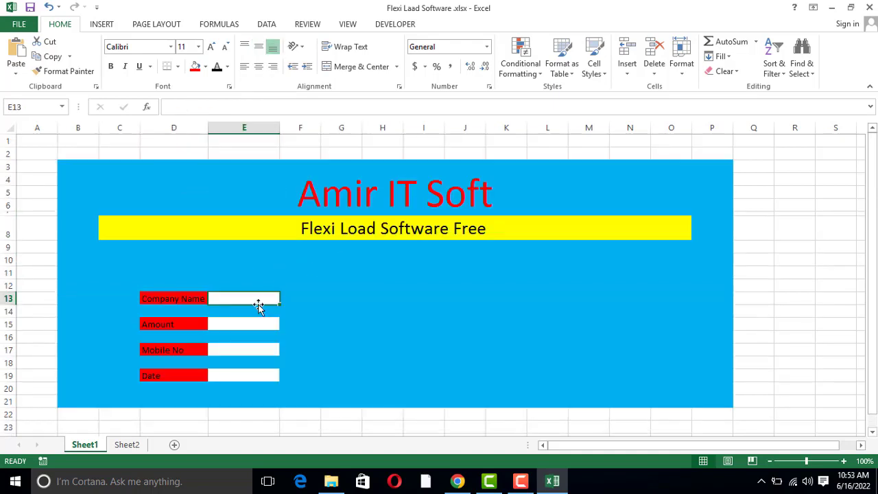
- Pick cell G13 beside the Company Name entry box
key("Up")
key("Up")
scroll(323, 306, "down", 2)
scroll(324, 306, "up", 2)
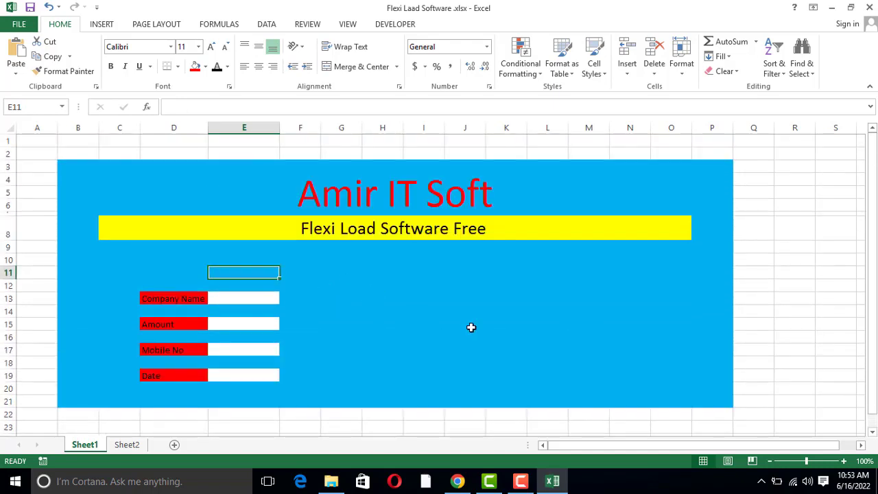
left_click(245, 297)
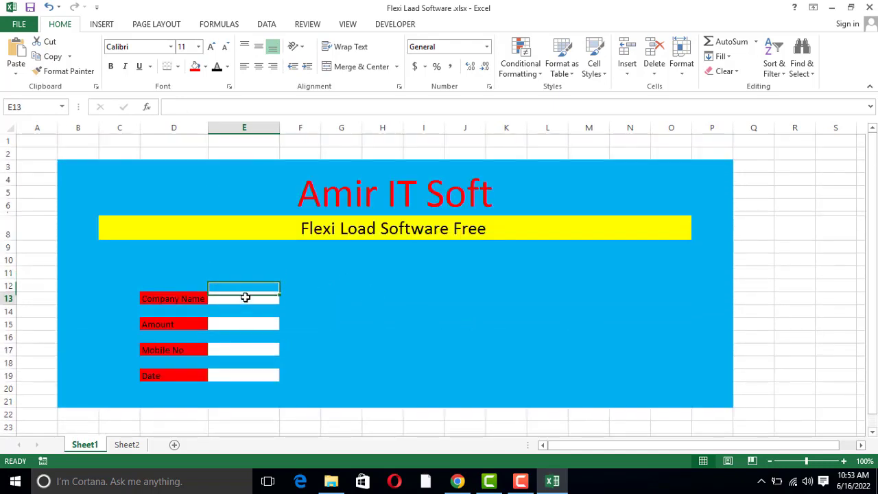
left_click(316, 298)
left_click(334, 298)
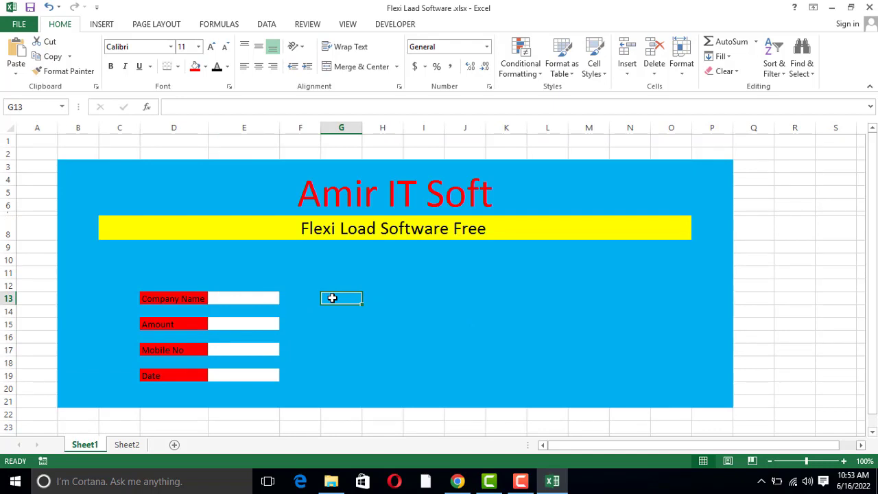
left_click(314, 297)
left_click(341, 298)
left_click(316, 298)
left_click(349, 298)
left_click(301, 298)
left_click(357, 298)
- Enter the word Done in G13
type("C")
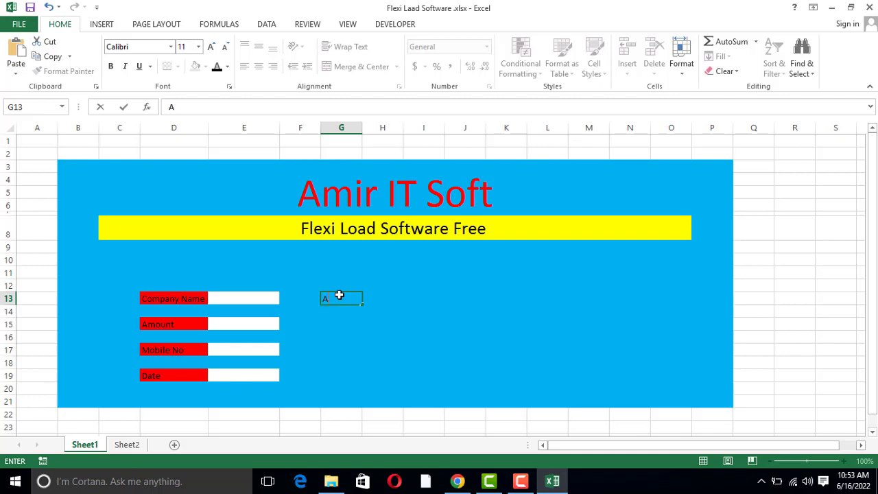
type("O")
key("BackSpace")
key("BackSpace")
type("D")
left_click(348, 321)
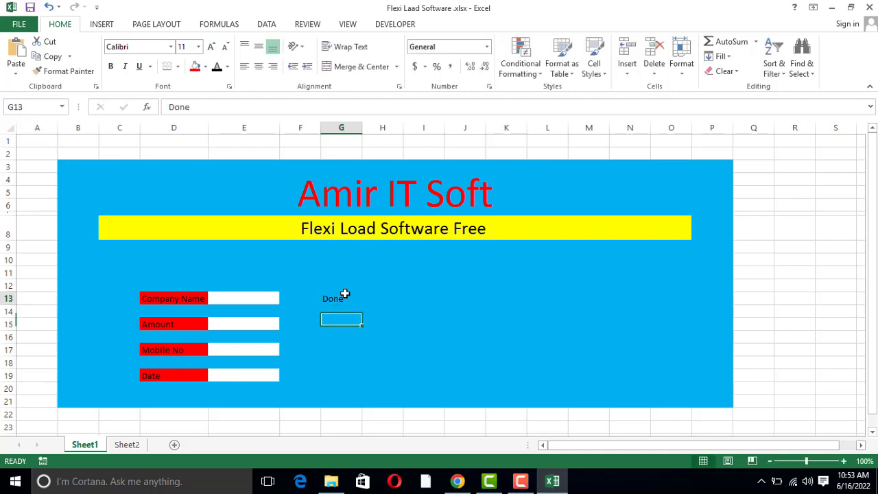
- Check the Developer form-control tools, then bring up the Insert ribbon
left_click(343, 298)
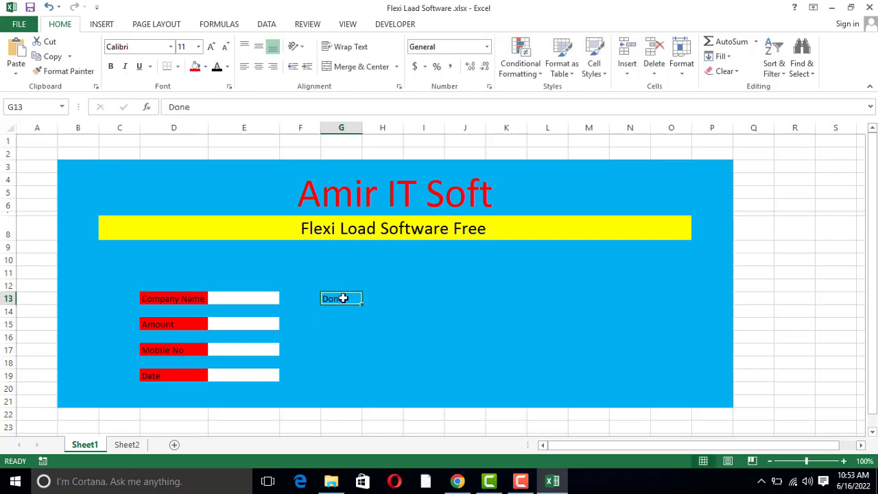
left_click(385, 26)
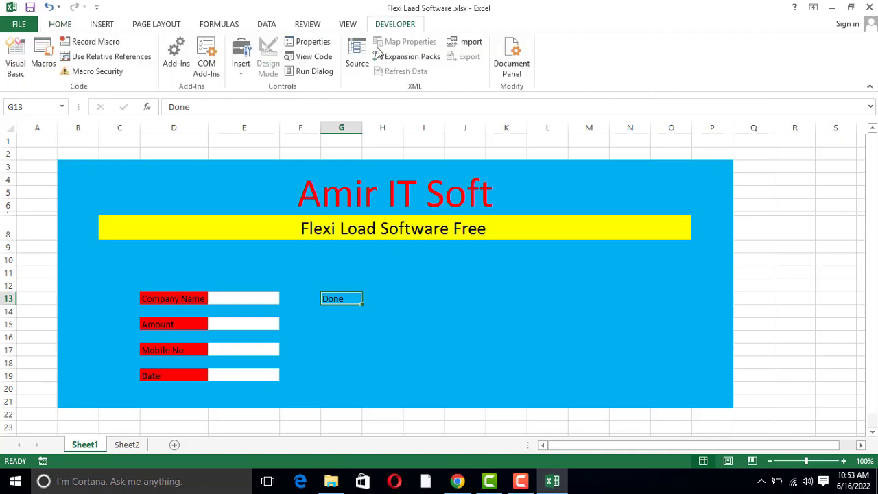
left_click(354, 311)
left_click(343, 298)
left_click(105, 25)
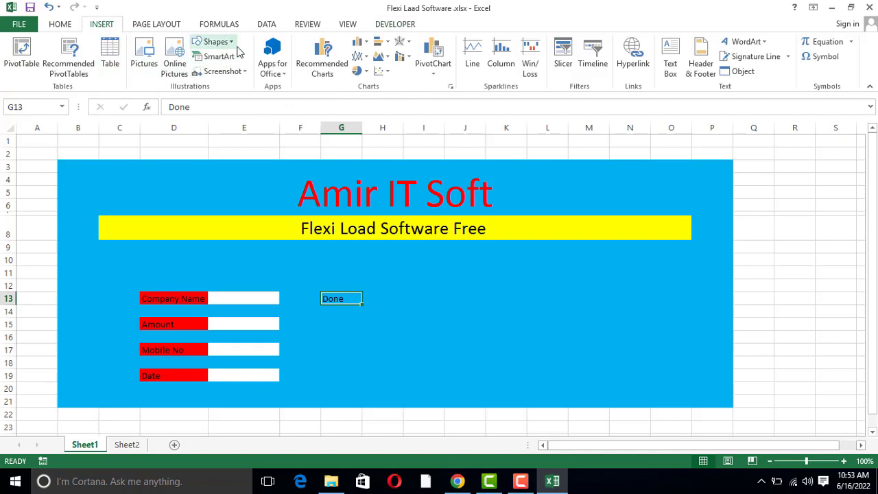
- Draw a rounded rectangle, clear Done from G13, and move the shape over G13
left_click(214, 42)
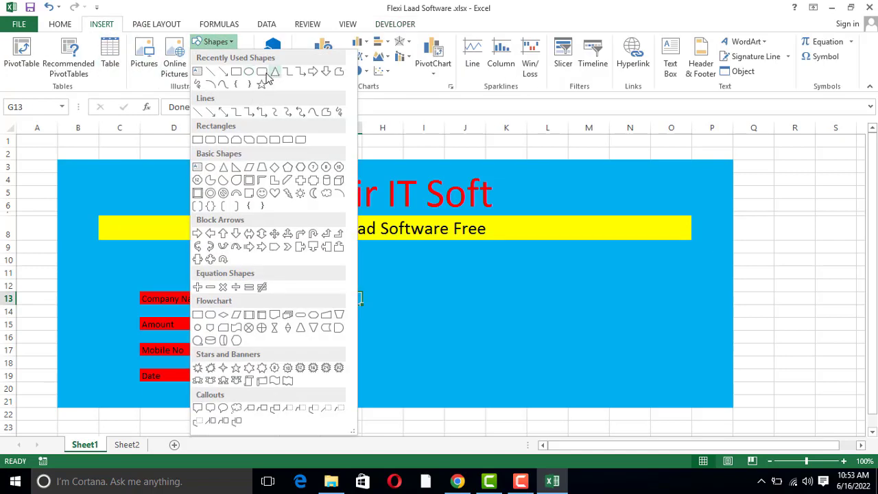
left_click(262, 71)
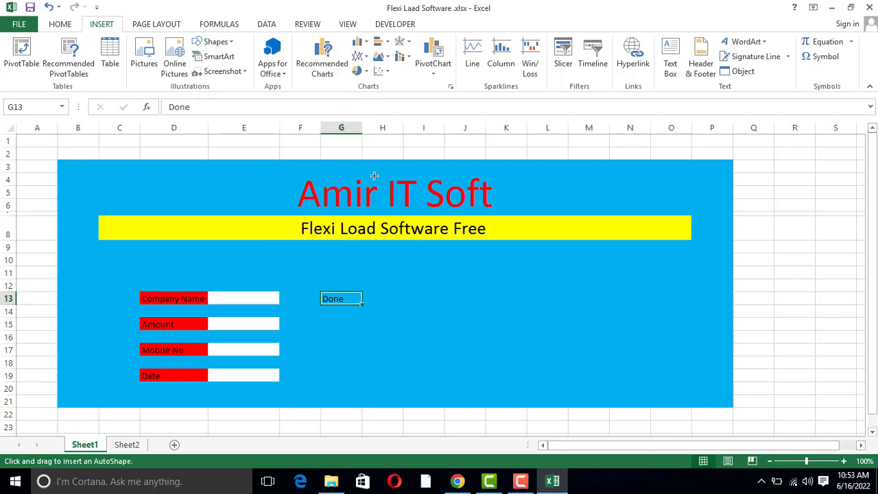
left_click_drag(369, 281, 407, 291)
left_click_drag(418, 302, 437, 307)
left_click(341, 300)
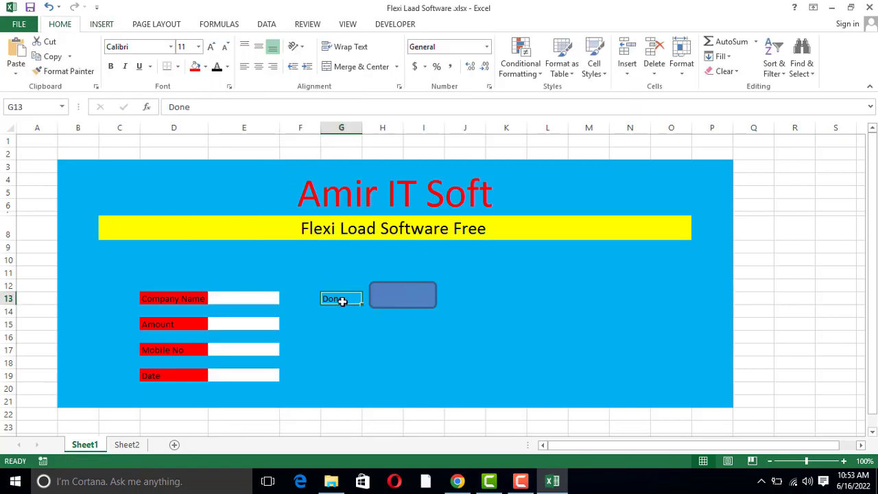
key("BackSpace")
left_click_drag(396, 298, 343, 305)
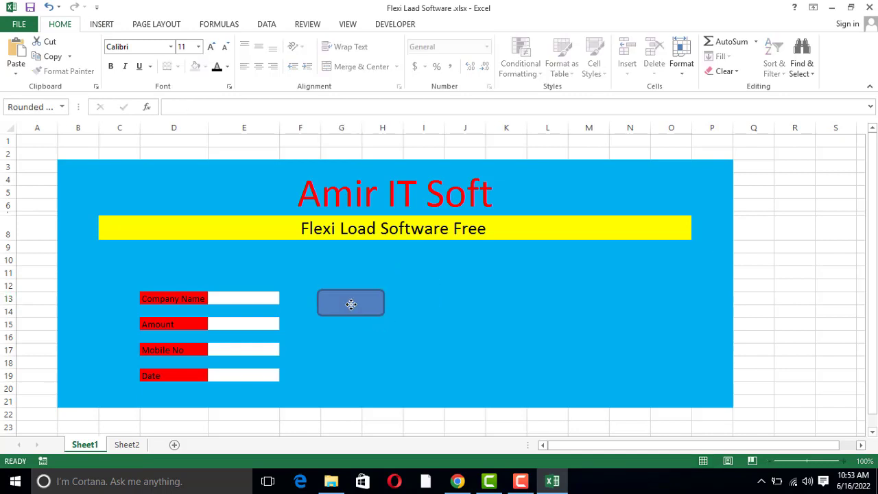
- Apply the red Intense Effect shape style to the rounded rectangle
left_click(389, 28)
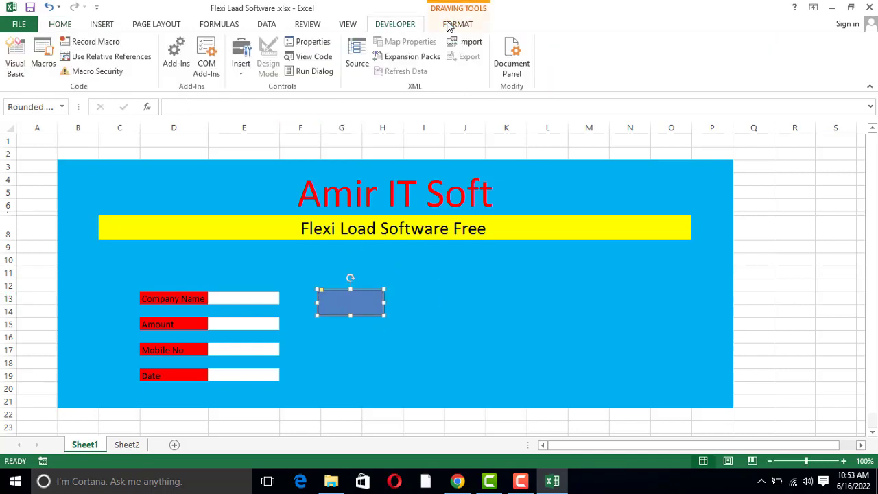
left_click(457, 24)
left_click(272, 70)
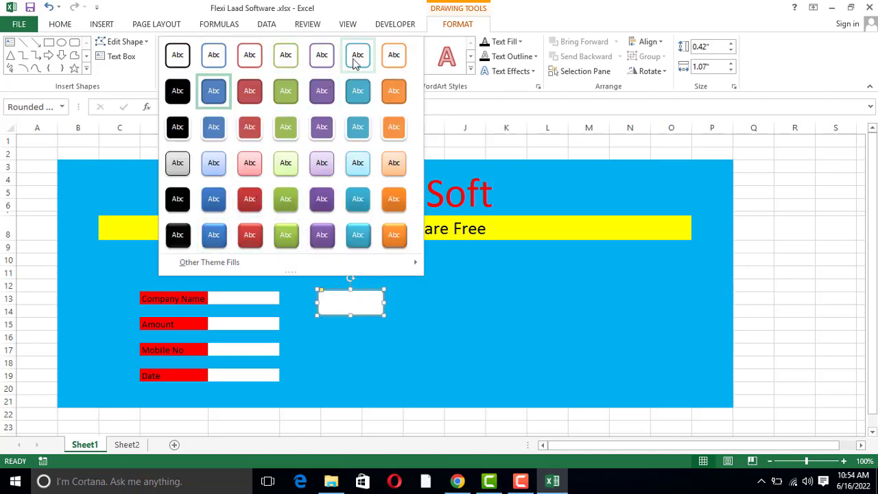
left_click(251, 235)
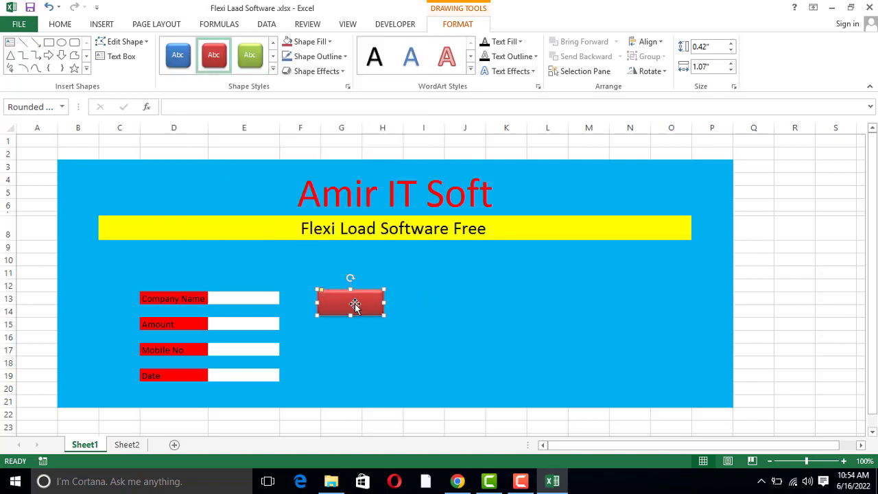
- Write Done inside the shape, trying green before keeping the red style
right_click(355, 306)
left_click(402, 148)
type("Done")
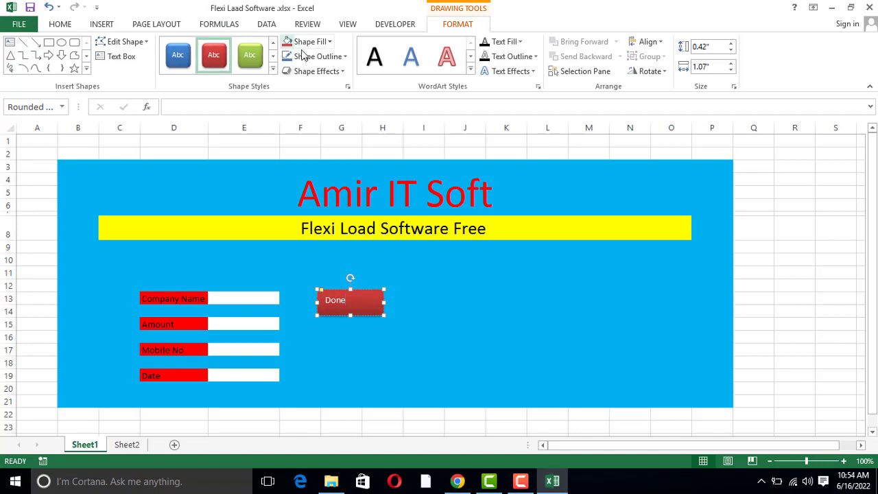
left_click(250, 56)
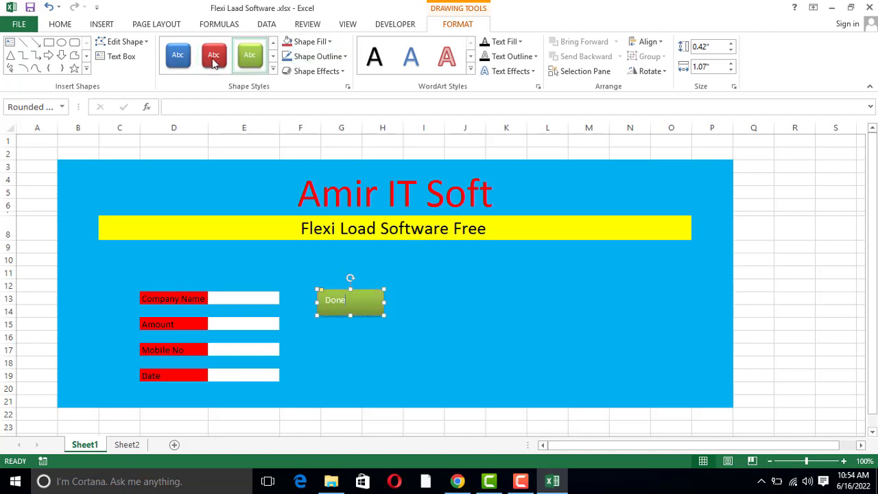
left_click(224, 58)
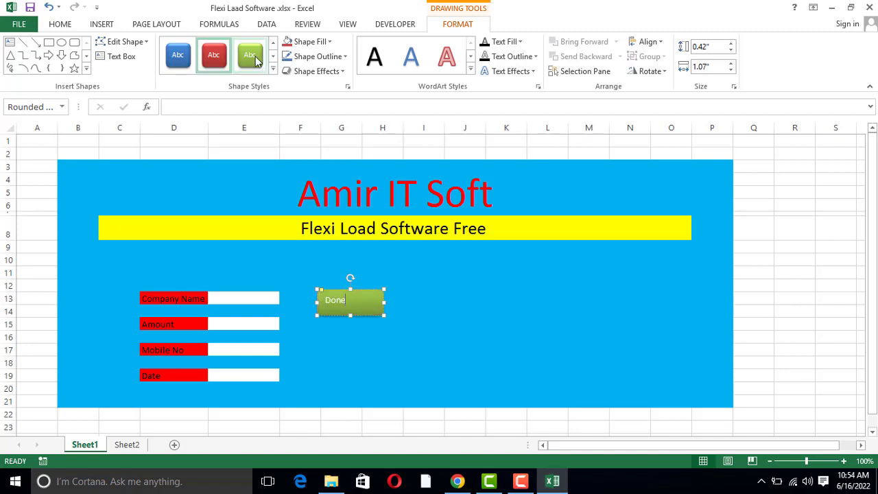
left_click(211, 62)
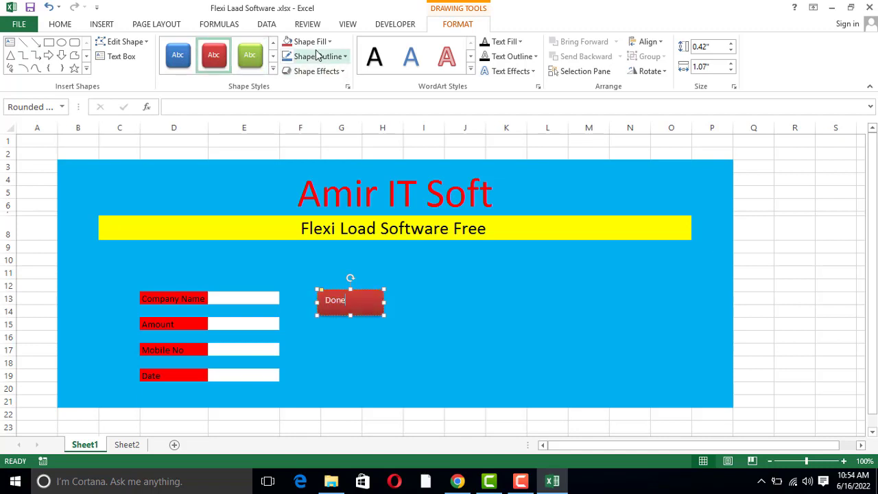
- Centre the Done text vertically and horizontally within the shape
left_click(61, 25)
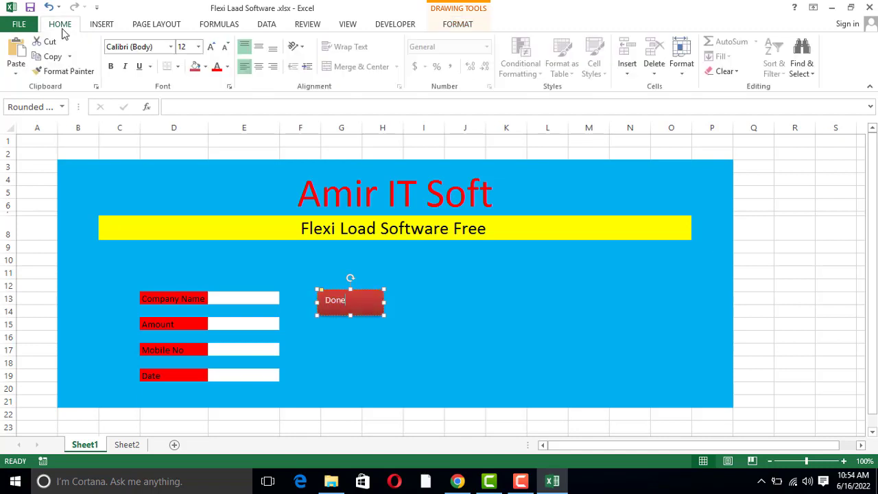
left_click(258, 46)
left_click(259, 67)
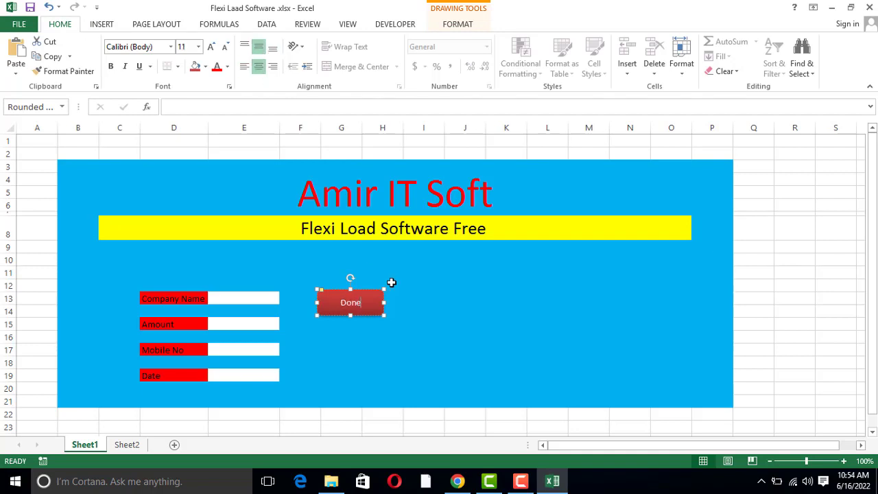
left_click(410, 310)
- Check the entry boxes E13, E15, E17, E19 and cell I13 beside the button
scroll(353, 316, "down", 1)
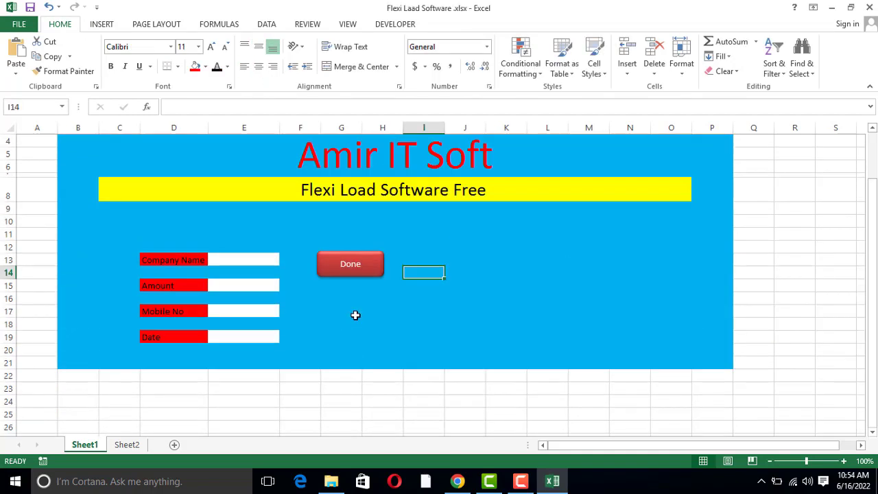
left_click(227, 260)
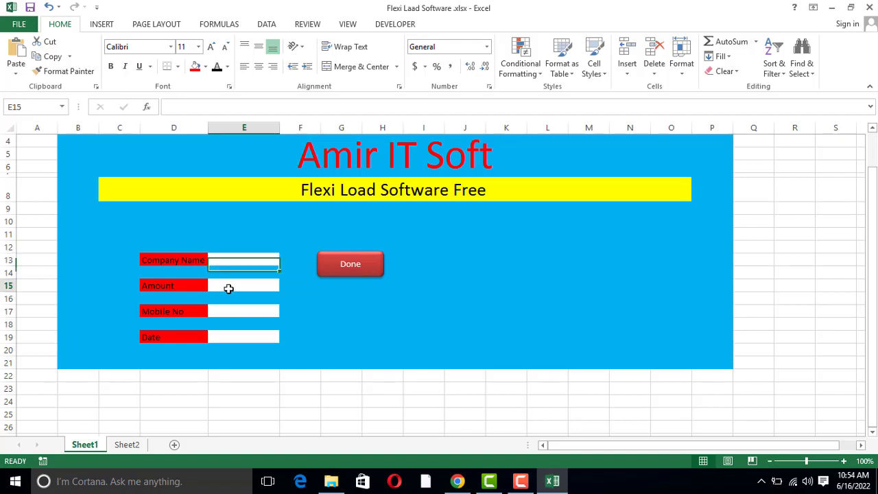
left_click(227, 289)
left_click(229, 310)
left_click(234, 338)
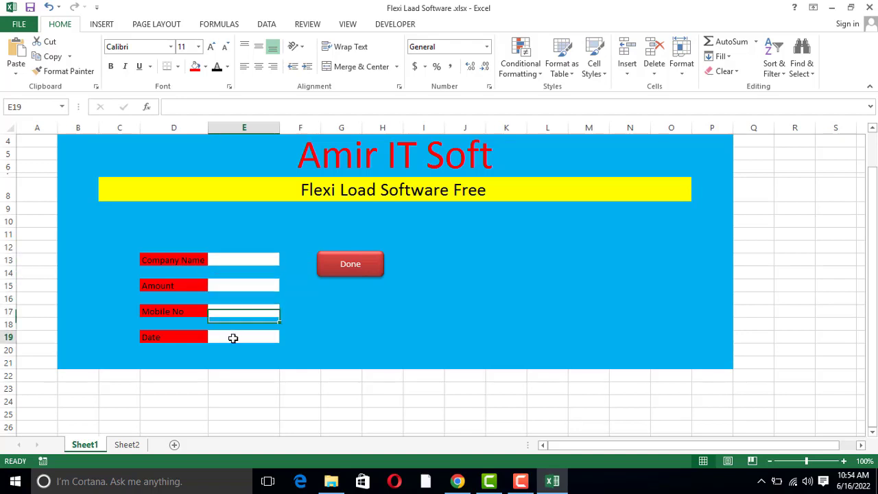
left_click(405, 264)
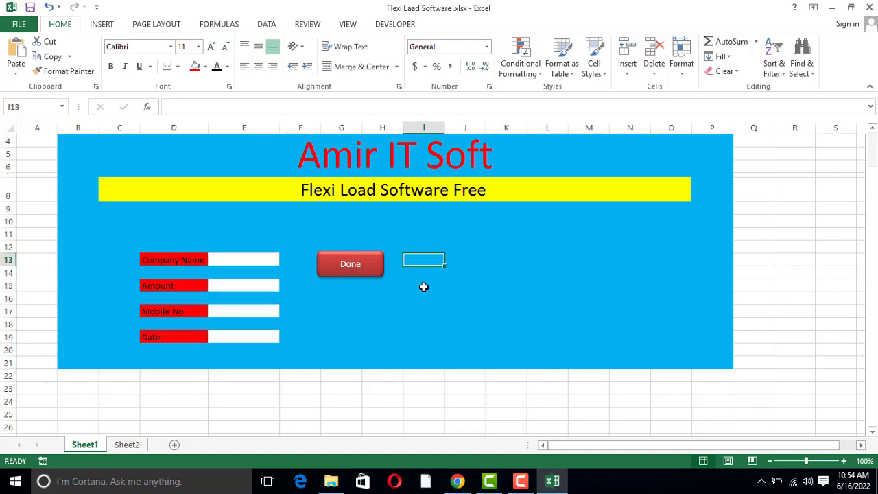
left_click(522, 486)
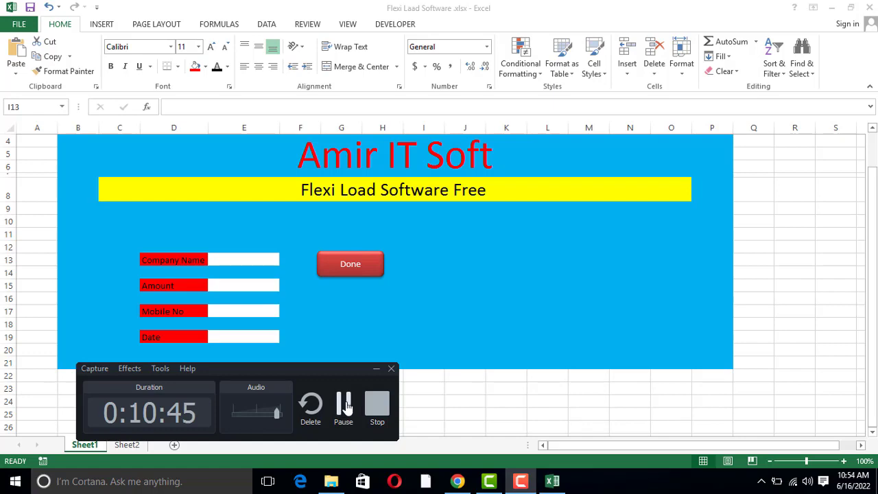
left_click(344, 401)
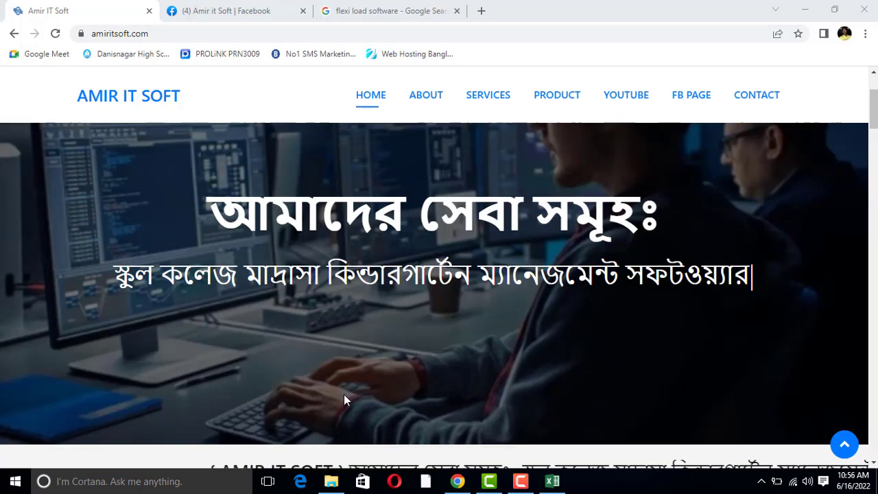
mouse_move(521, 481)
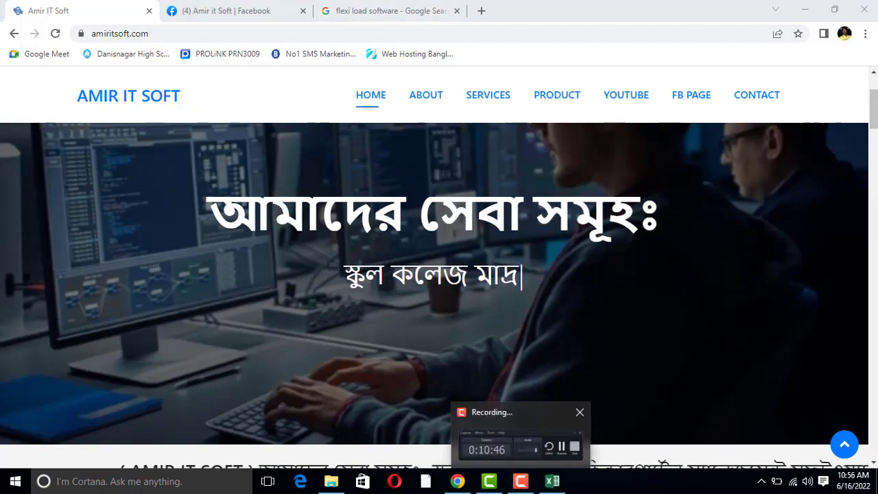
left_click(552, 481)
left_click(550, 488)
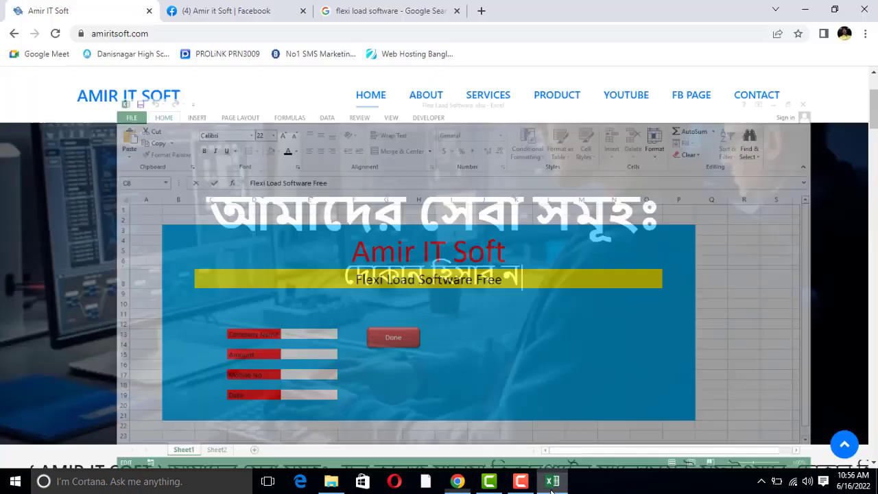
left_click(520, 483)
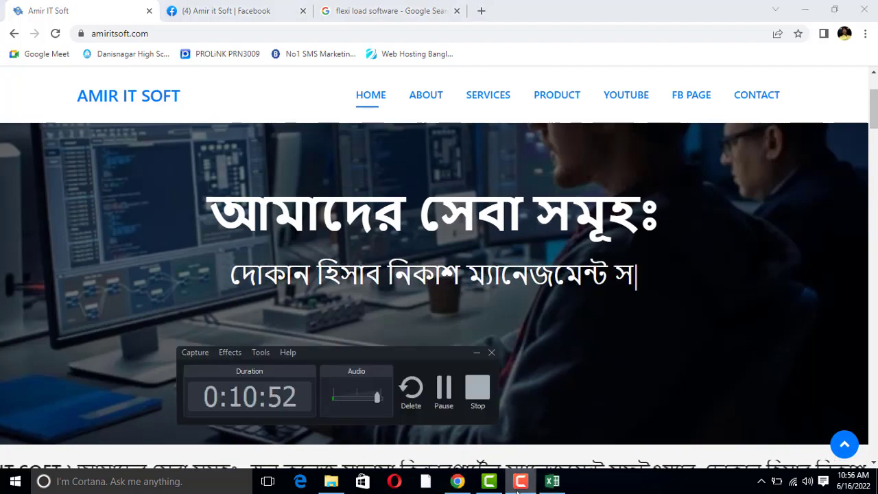
left_click(553, 481)
left_click(466, 286)
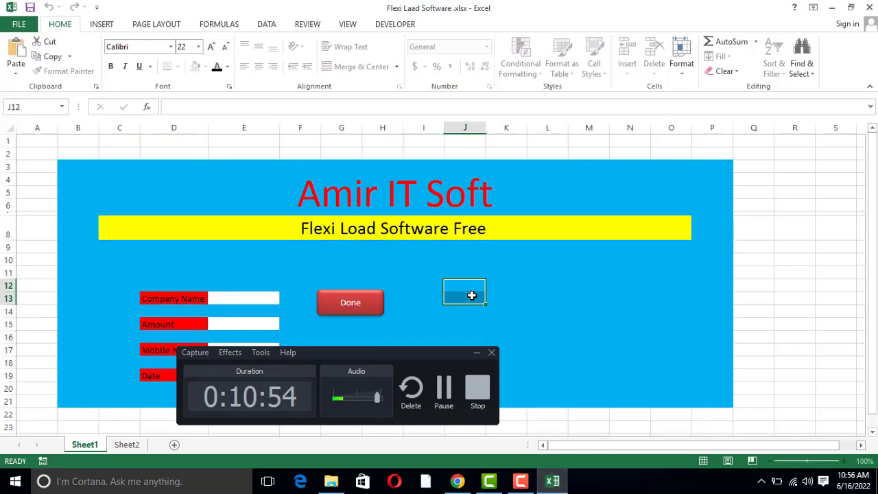
left_click(477, 352)
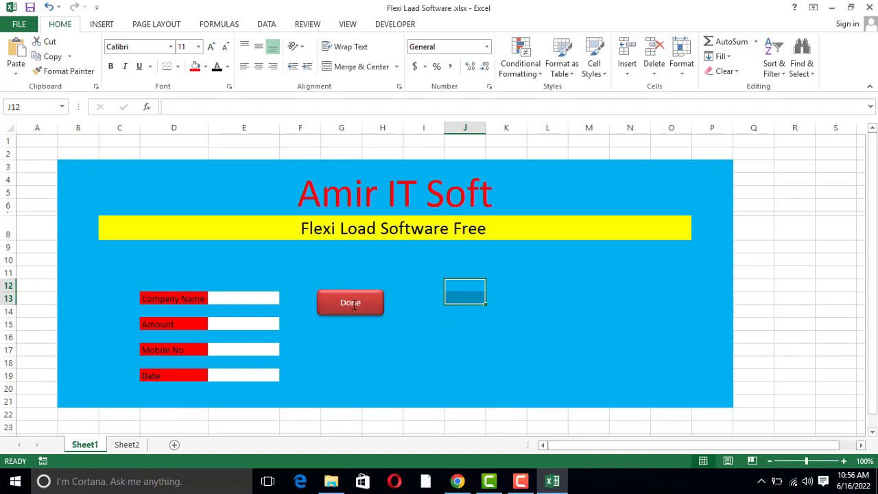
left_click(338, 325)
left_click(337, 339)
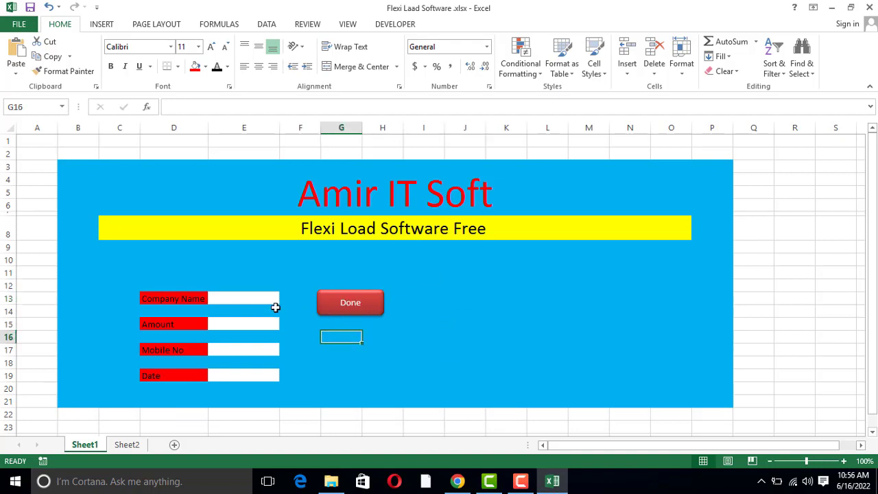
left_click(230, 300)
key("Tab")
left_click(219, 288)
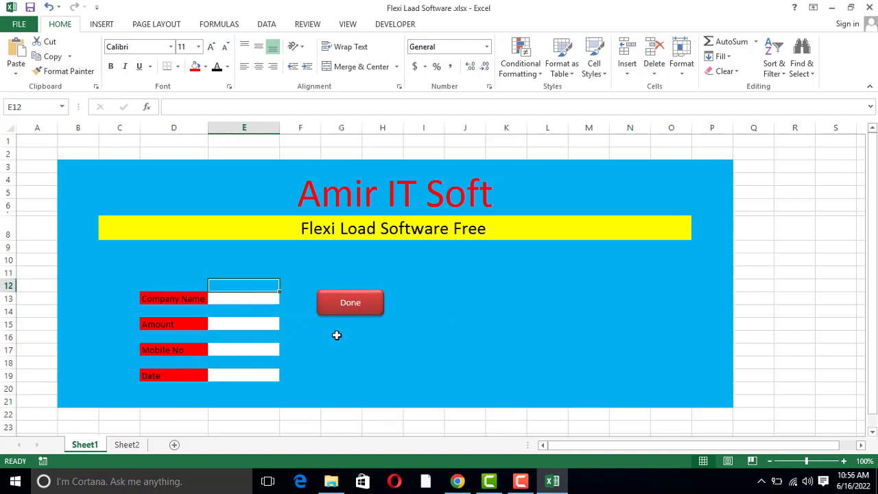
left_click(336, 335)
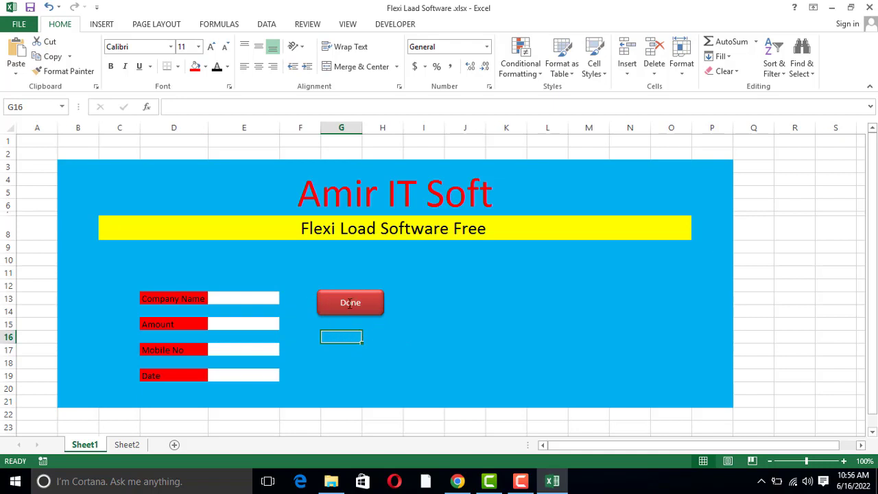
key("Tab")
left_click(349, 334)
left_click(101, 25)
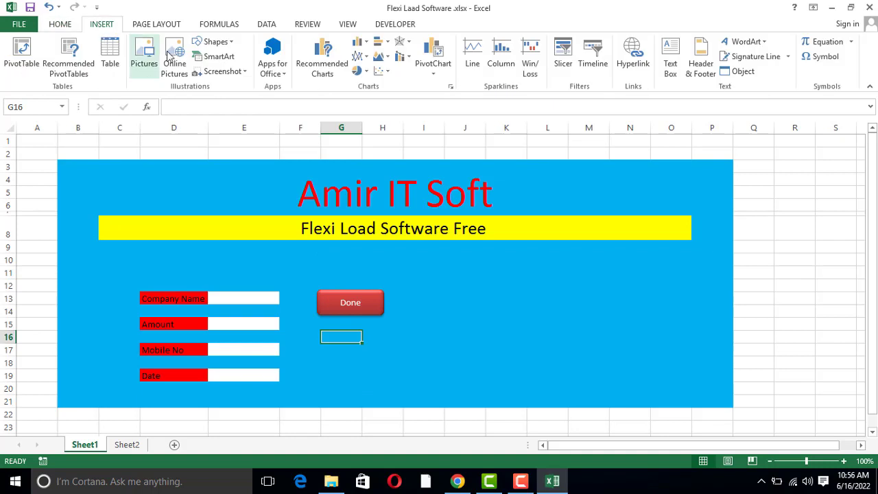
- Draw a red rounded rectangle below the Done button, widened to match Done
left_click(218, 42)
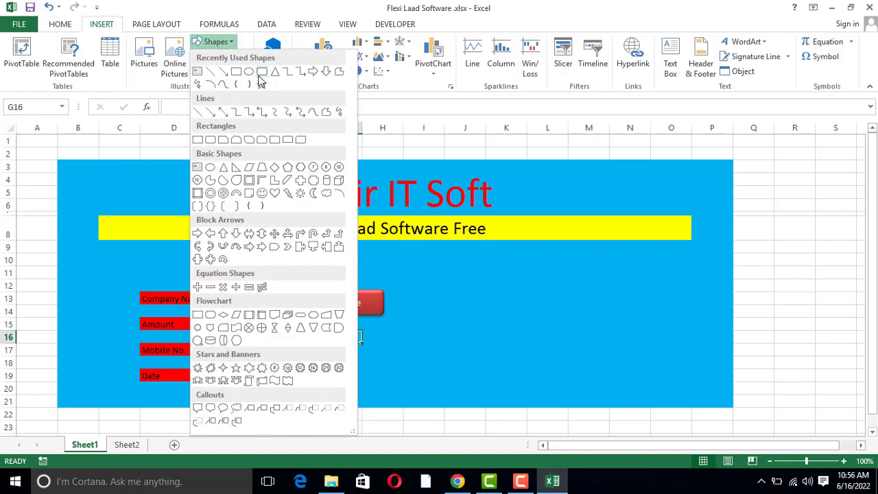
left_click(260, 74)
mouse_move(327, 328)
left_mouse_down()
mouse_move(386, 352)
mouse_move(361, 329)
left_mouse_up()
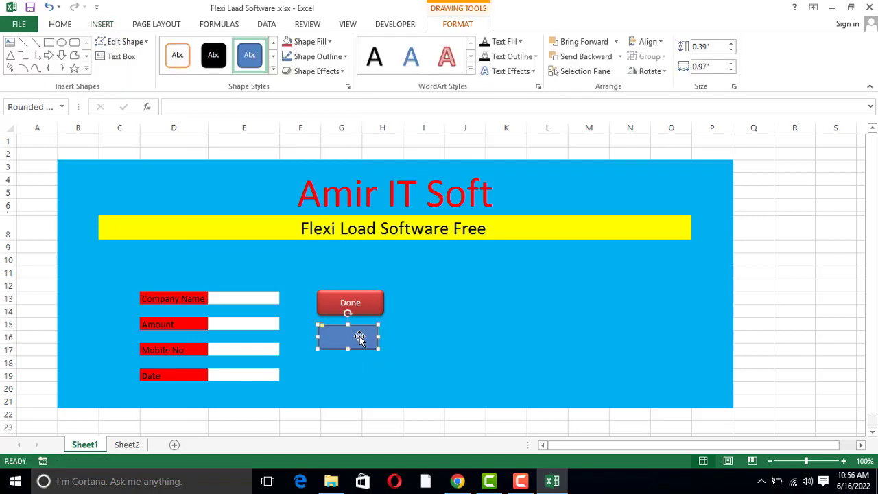
left_click(273, 69)
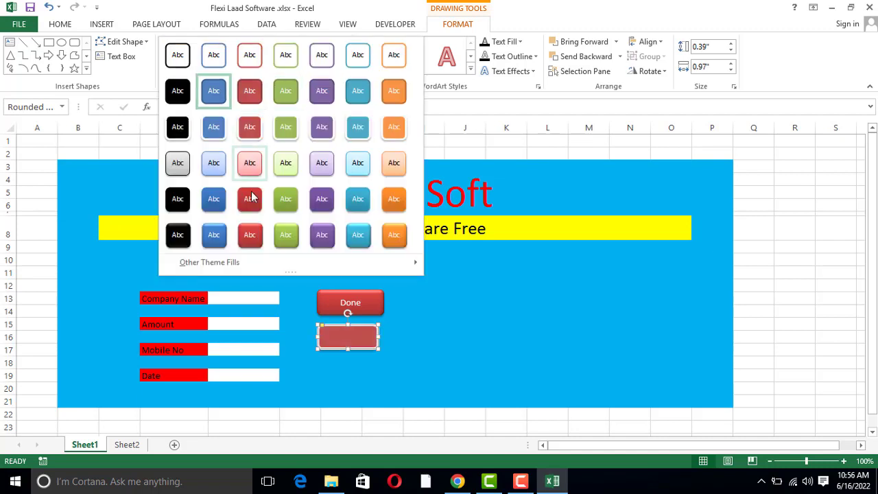
left_click(251, 237)
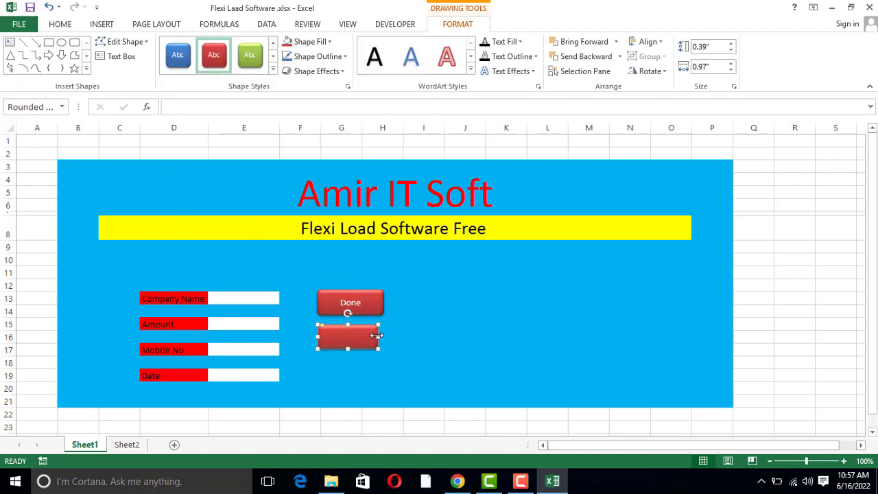
left_click_drag(377, 335, 385, 336)
- Restyle the Done button with the green shape style
left_click(374, 300)
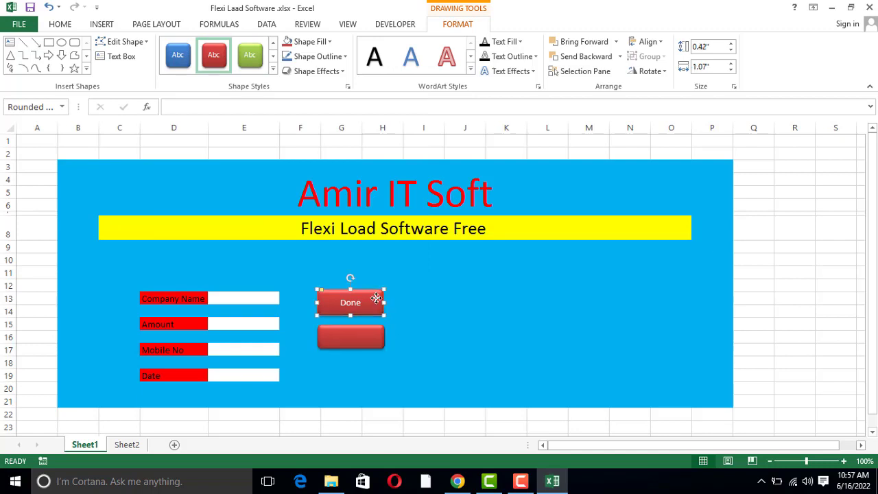
left_click(249, 59)
left_click(433, 351)
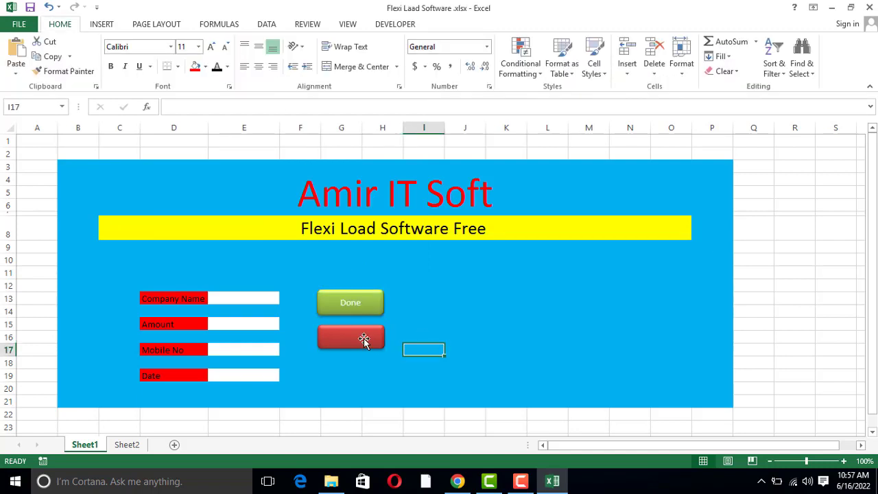
- Label the red shape 'Delete' and center the text within it
right_click(363, 341)
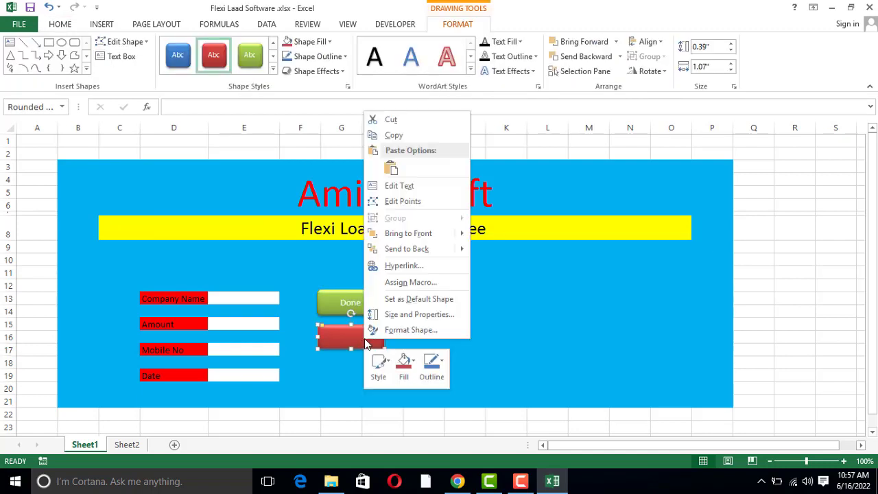
left_click(403, 193)
type("D")
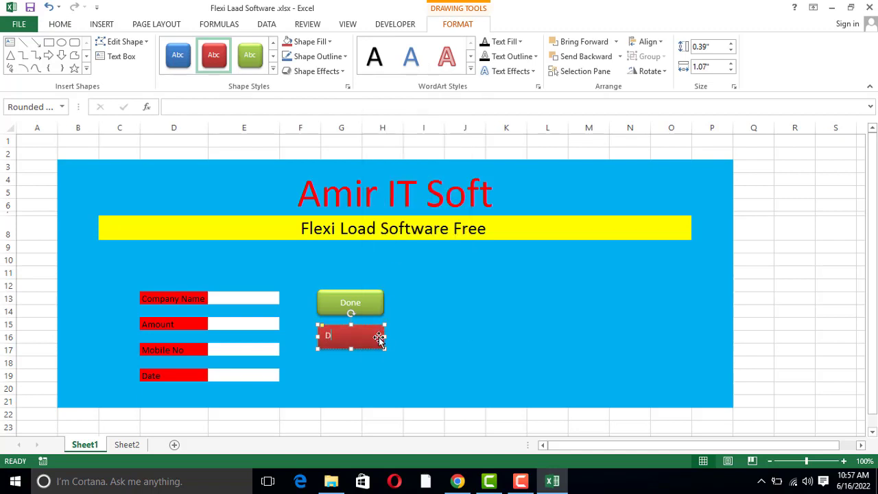
type("elete")
key("Escape")
left_click(60, 25)
left_click(258, 67)
left_click(461, 328)
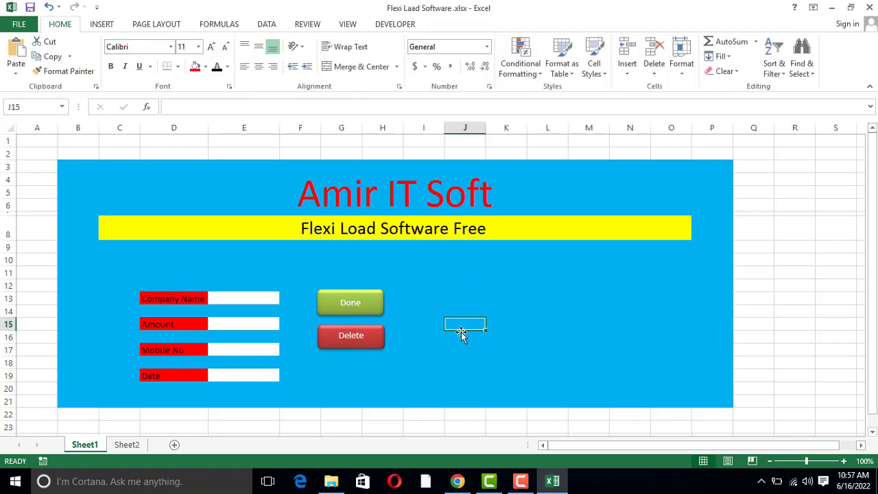
scroll(407, 354, "down", 1)
scroll(409, 353, "up", 1)
left_click(415, 337)
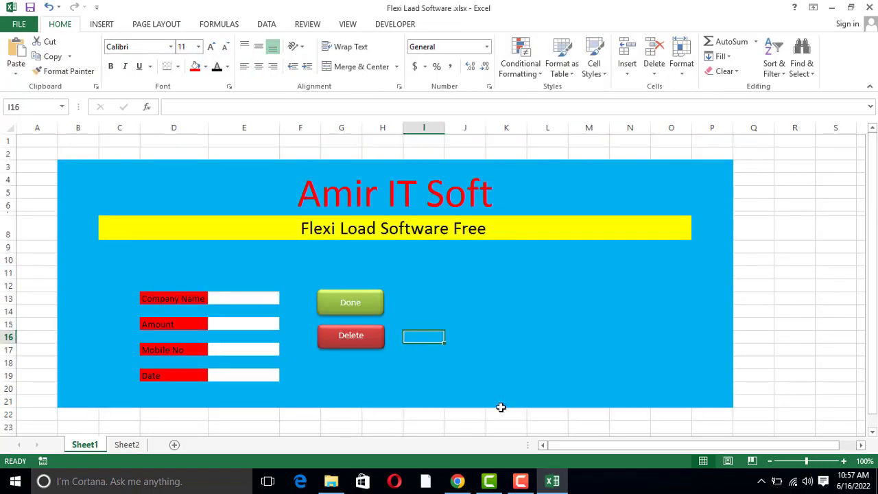
- Merge and center cells C21 through O21
left_click(521, 483)
left_click(444, 391)
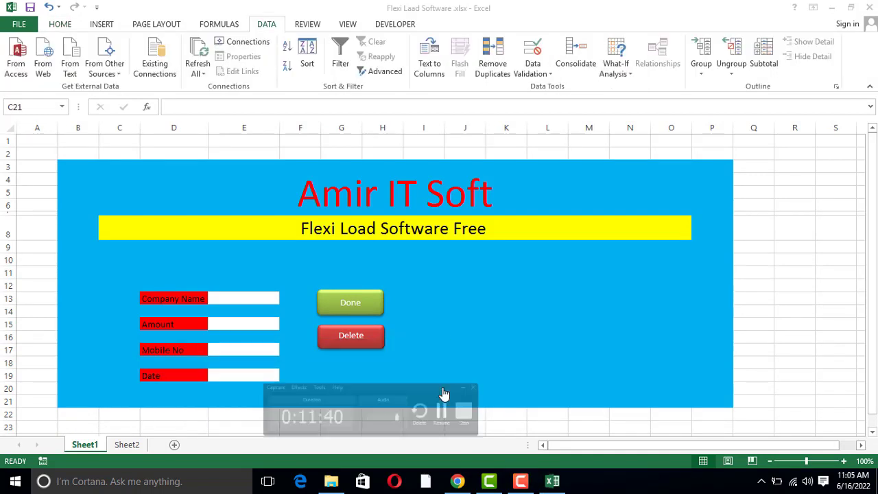
left_click(184, 402)
left_click(114, 402)
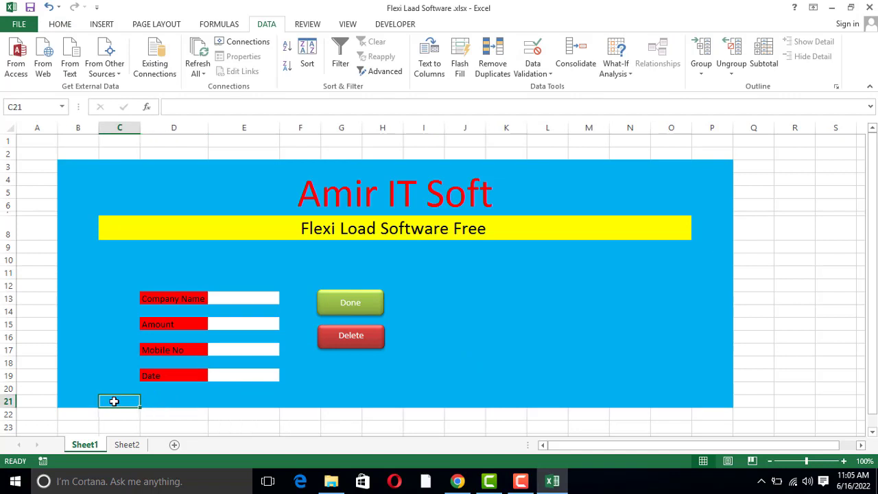
left_click_drag(132, 402, 690, 402)
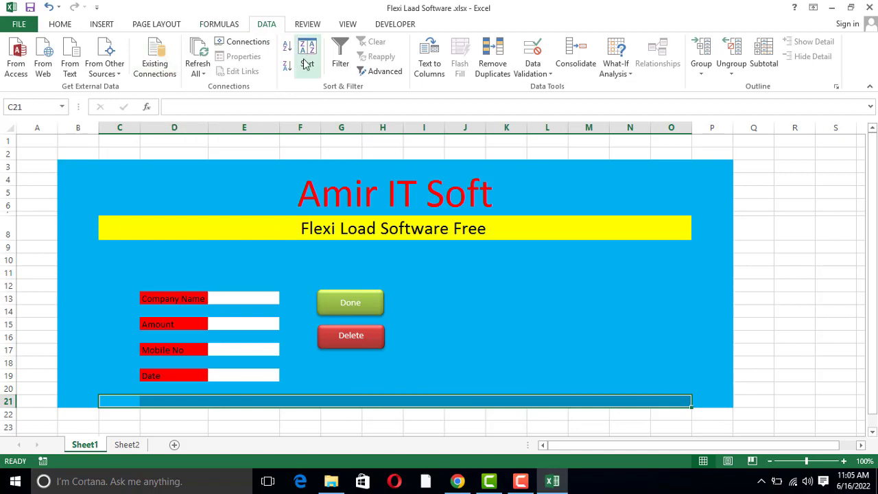
left_click(63, 24)
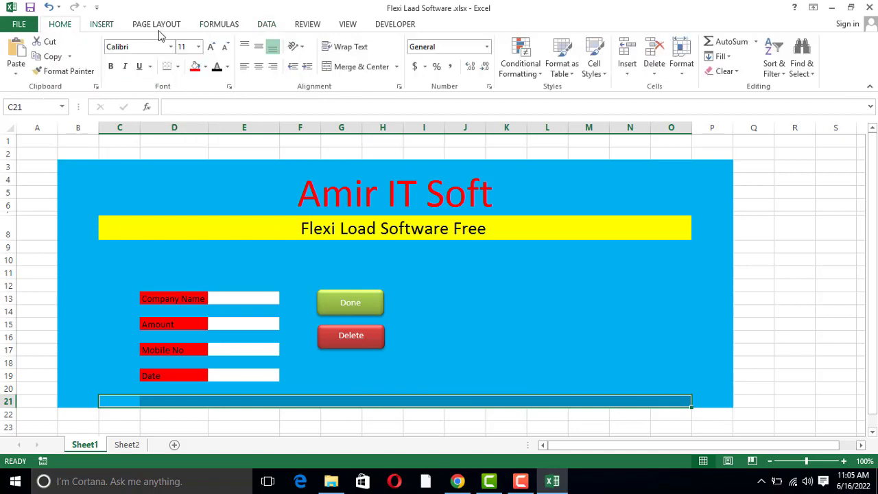
left_click(357, 66)
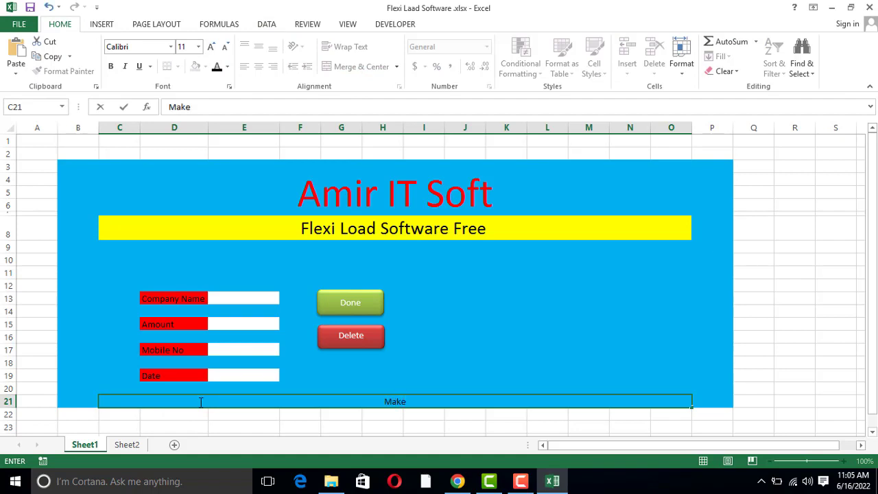
- Type the maker credit with 'Contract No.' and the contact number, adding a comma before Contract
type("y")
type(" Amir I")
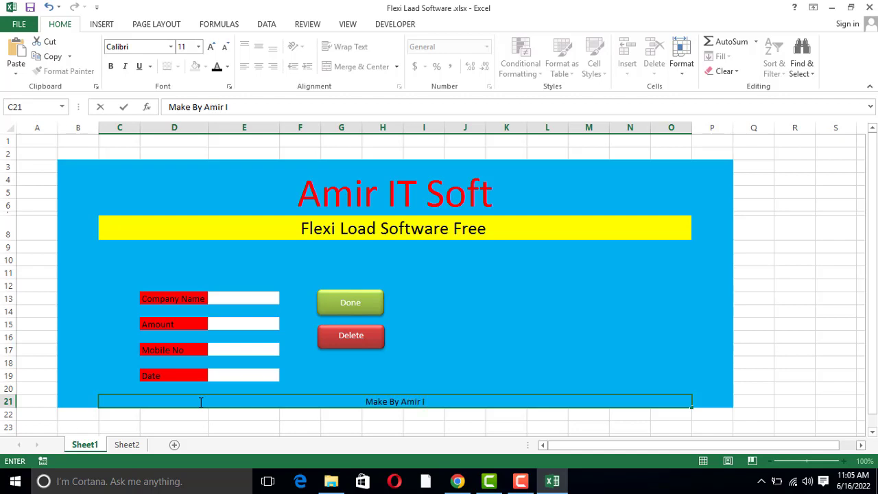
type("T SOfT")
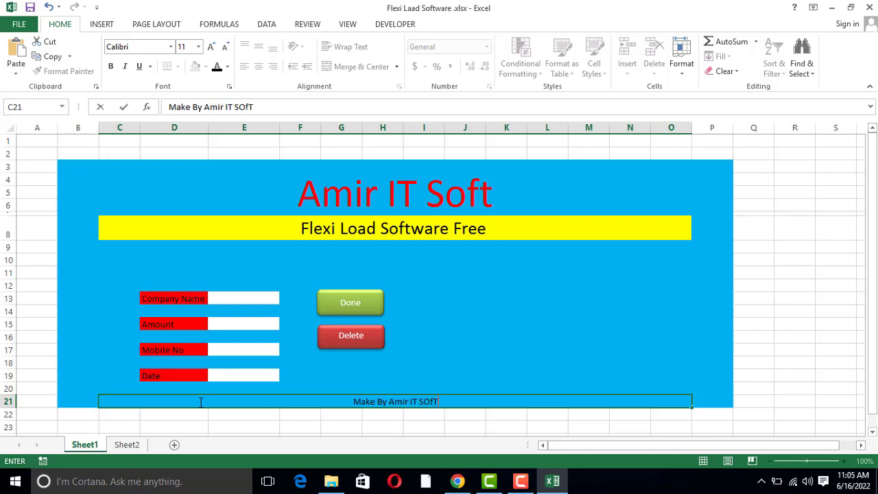
key("BackSpace")
key("BackSpace")
key("BackSpace")
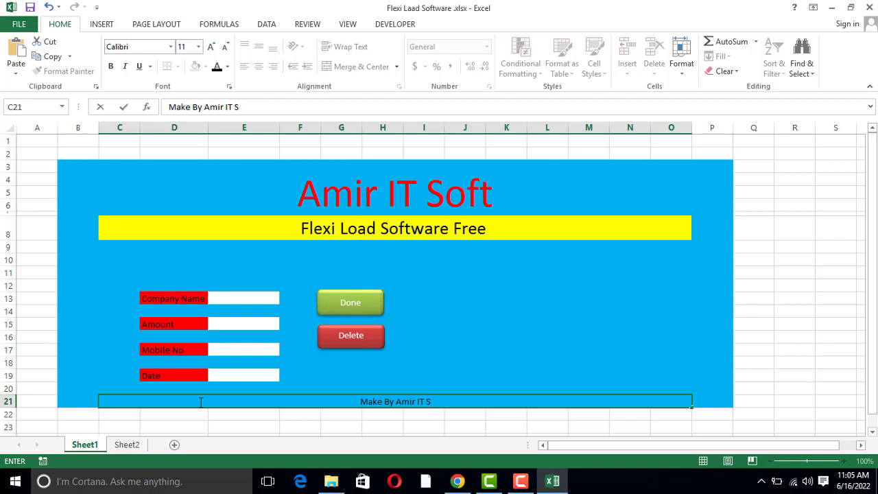
type("oft")
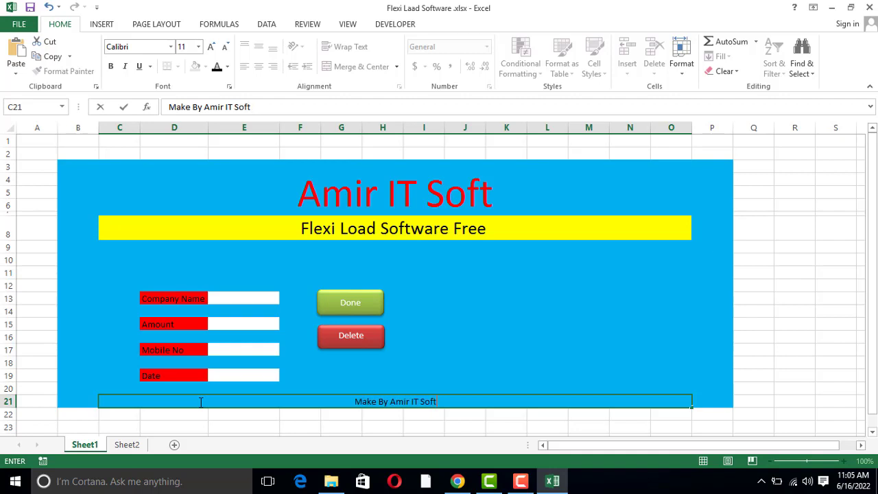
type(" Co")
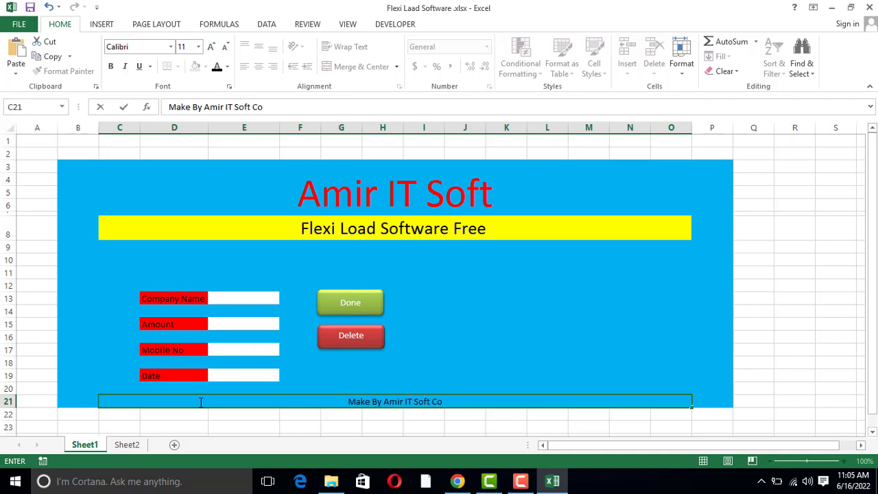
type("ntra")
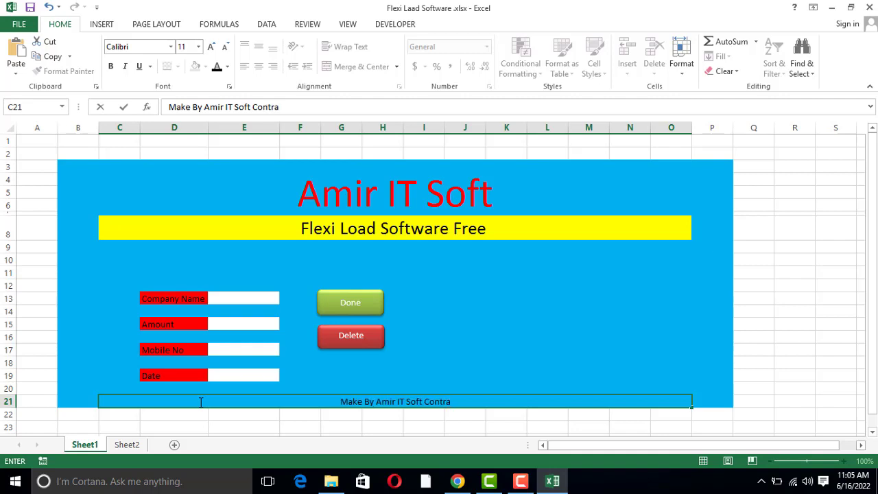
type("ct No")
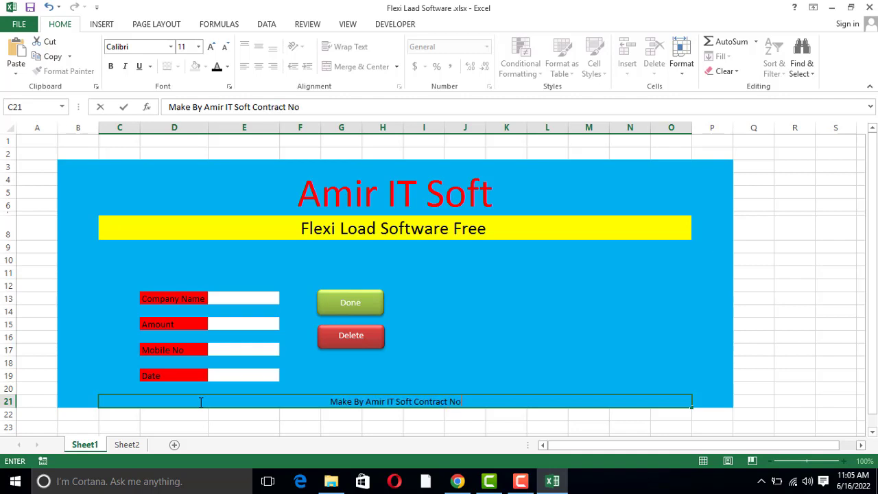
type(".")
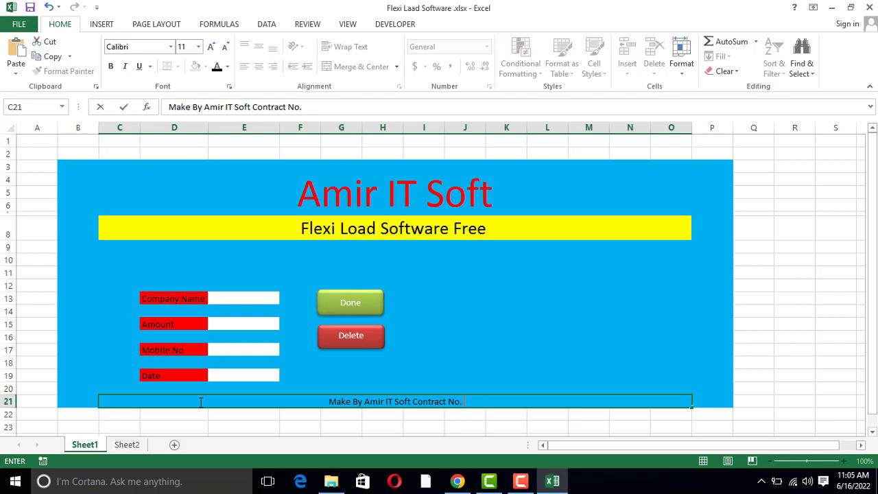
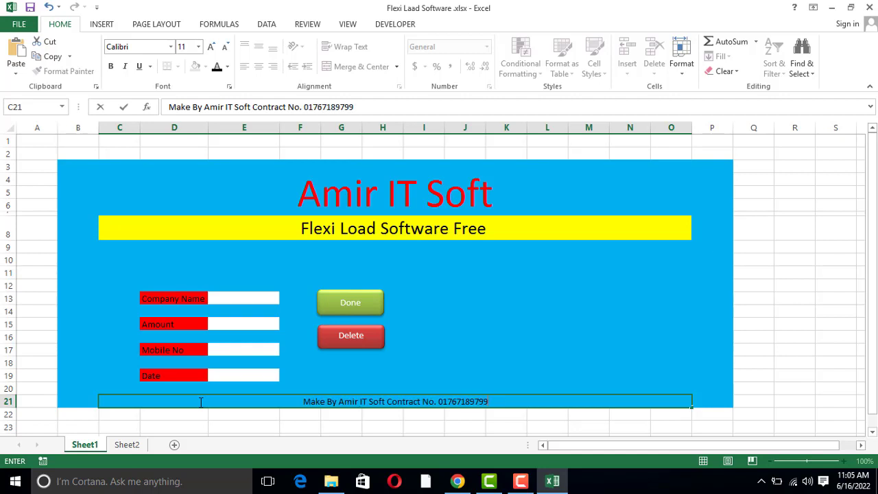
left_click(388, 402)
type(",")
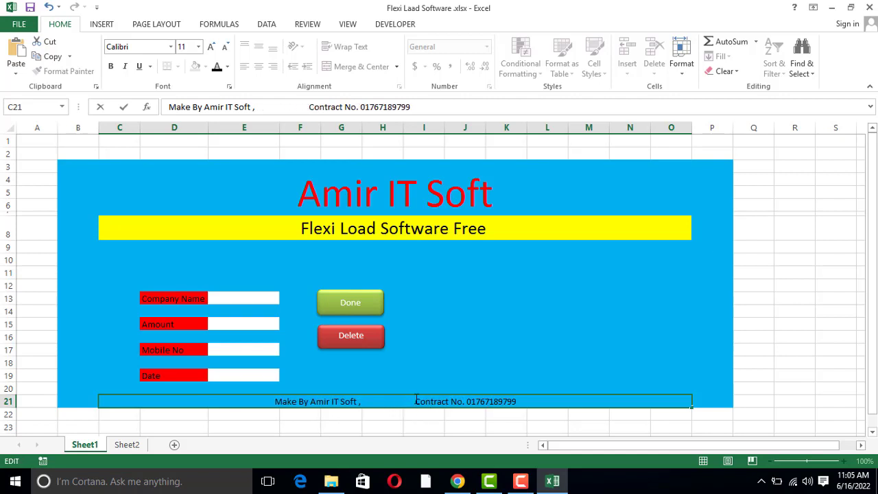
- Fill rows 21 to 23 across columns B to P with blue
left_click(451, 373)
left_click(428, 402)
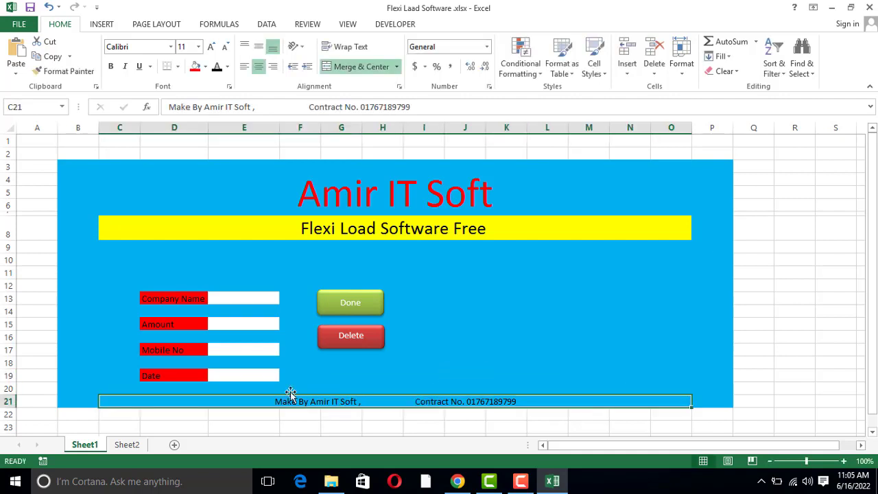
left_click_drag(69, 403, 713, 423)
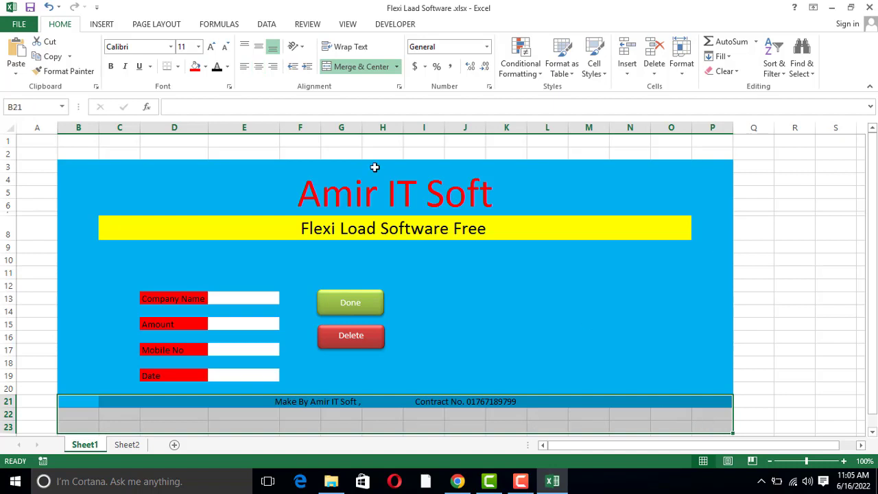
left_click(205, 67)
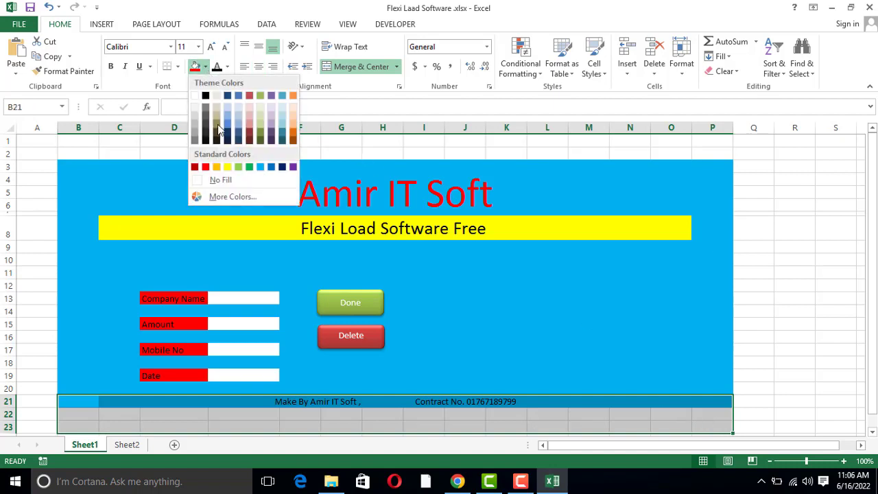
left_click(261, 172)
left_click(462, 291)
scroll(465, 355, "down", 1)
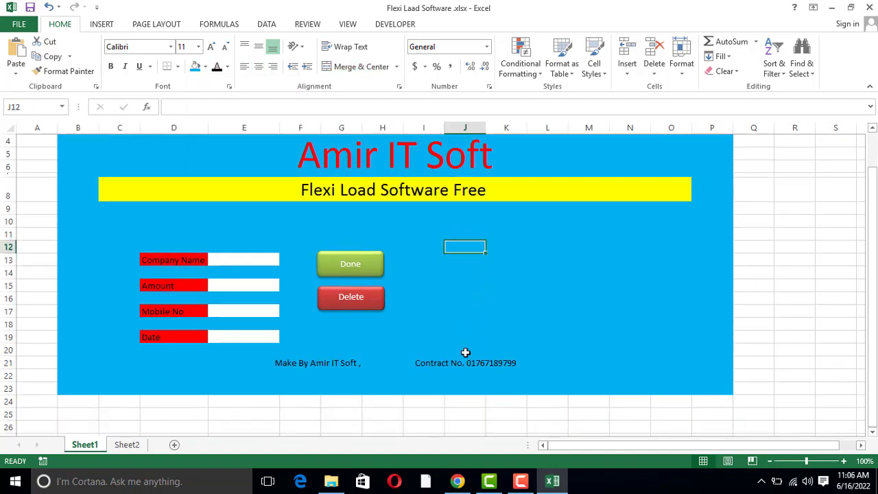
- Delete the empty row 22 so the blue band ends one row higher
left_click(434, 364)
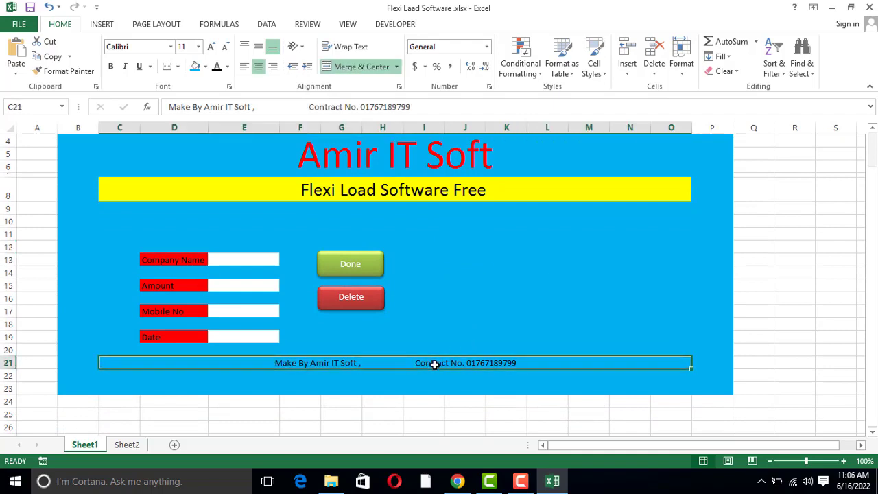
left_click(9, 375)
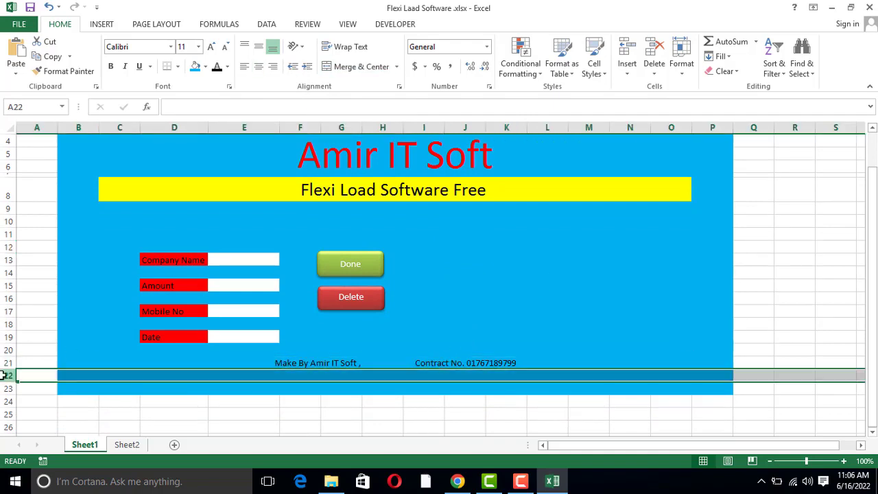
right_click(8, 375)
key("Escape")
key("ctrl+minus")
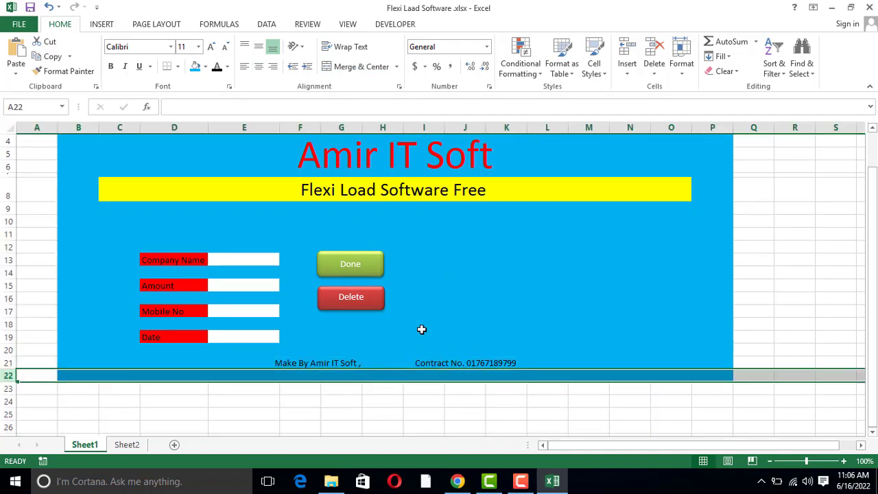
left_click(422, 329)
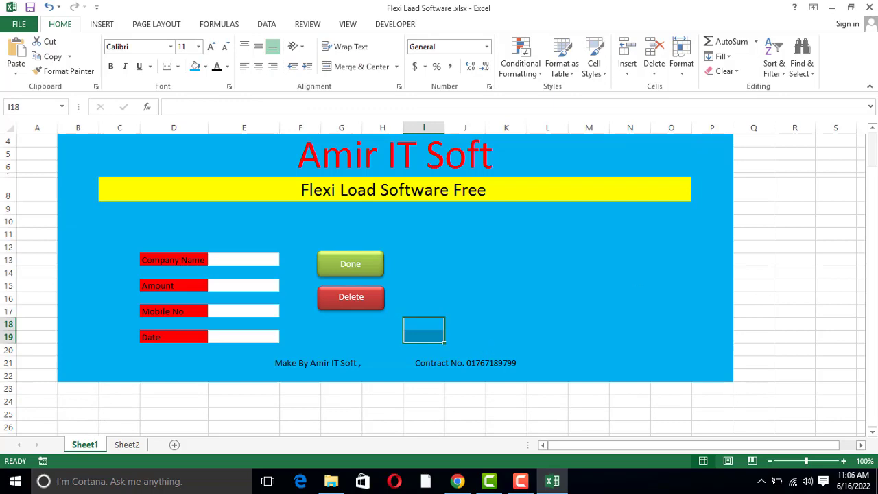
scroll(490, 303, "down", 1)
scroll(486, 304, "up", 1)
- Set the row 21 credit line to font size 18
scroll(486, 304, "up", 1)
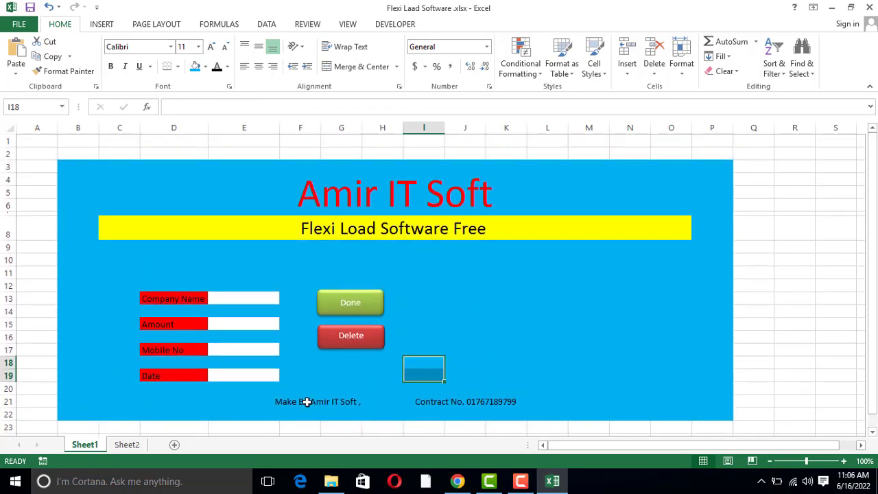
left_click(307, 402)
left_click(199, 46)
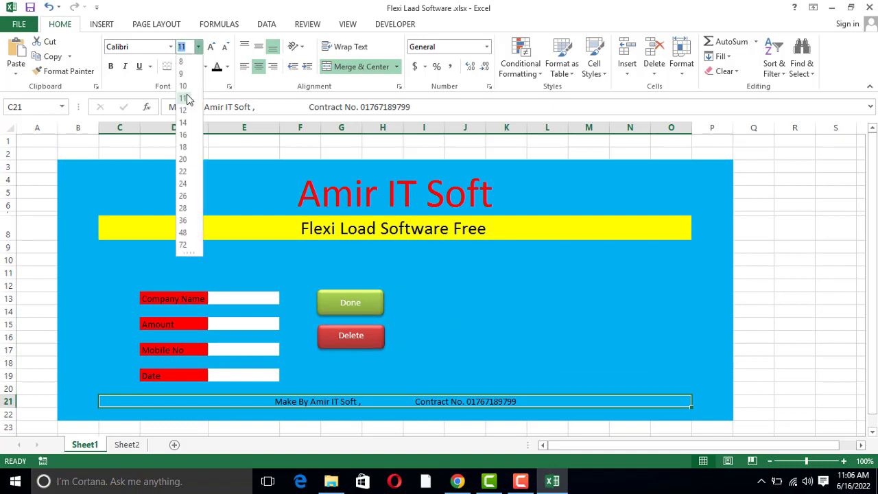
left_click(184, 149)
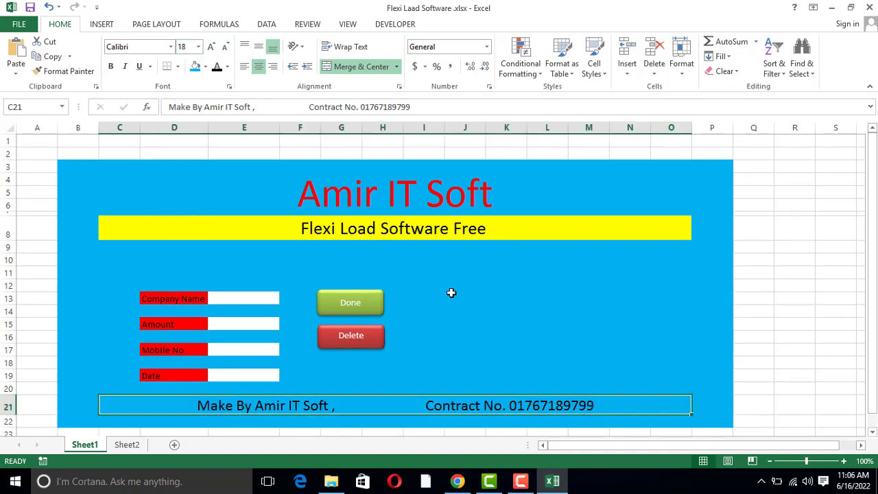
left_click(536, 328)
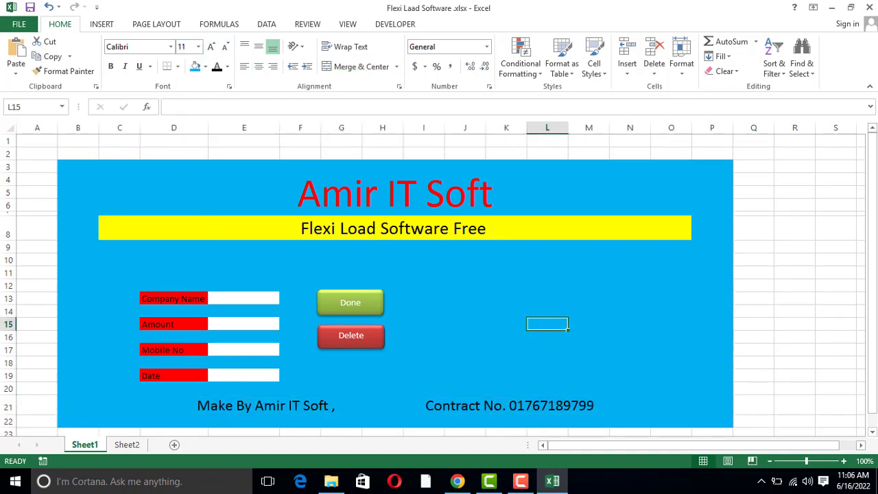
scroll(442, 302, "down", 3)
scroll(412, 288, "up", 3)
- Set the entire worksheet's text to font size 14
left_click(232, 298)
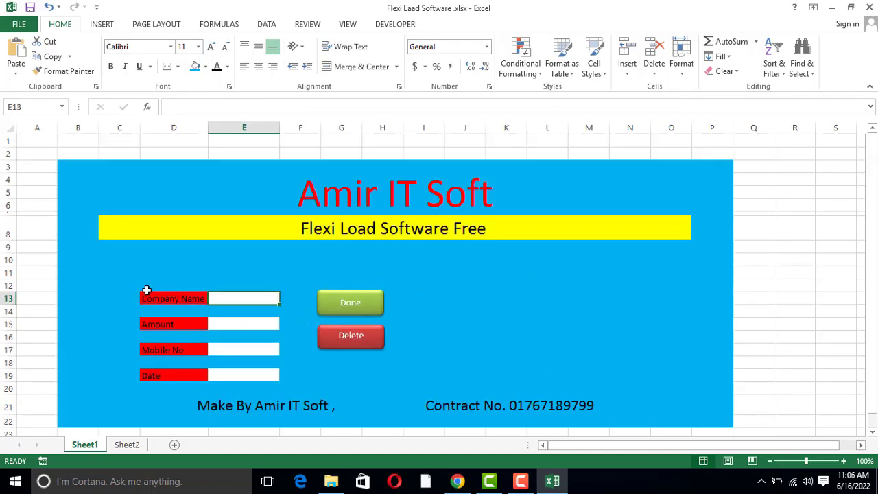
left_click(10, 125)
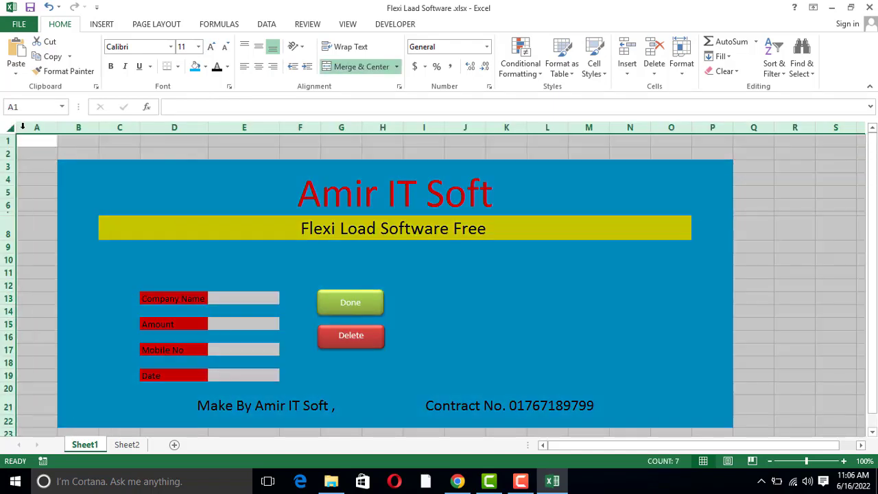
left_click(199, 46)
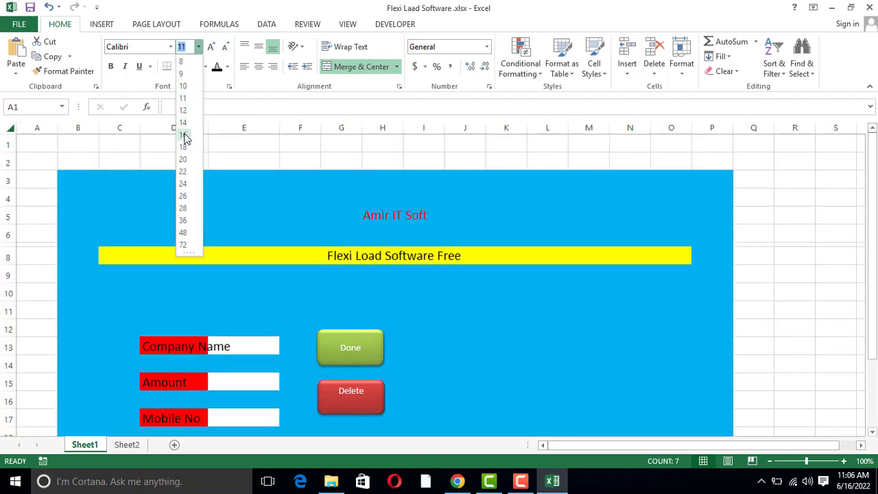
left_click(183, 124)
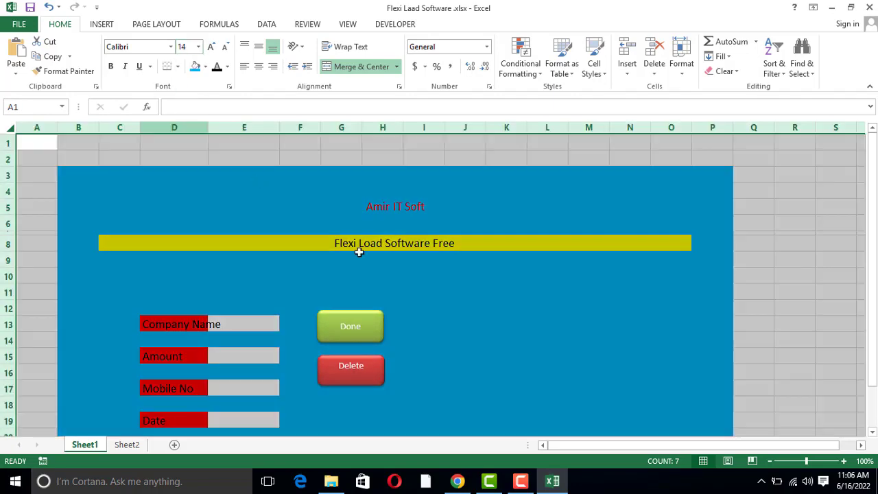
left_click(542, 338)
scroll(388, 286, "down", 5)
scroll(328, 272, "up", 3)
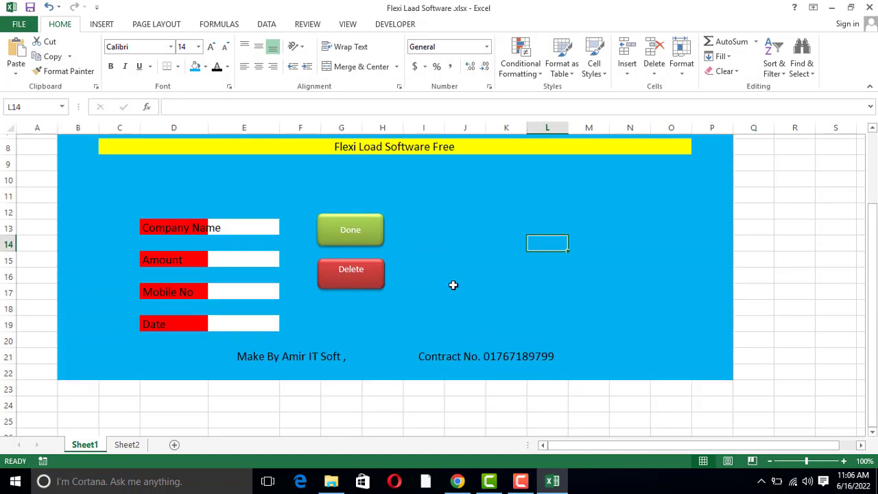
- Widen column D so the red labels fit
left_click(454, 290)
left_click_drag(208, 128, 225, 128)
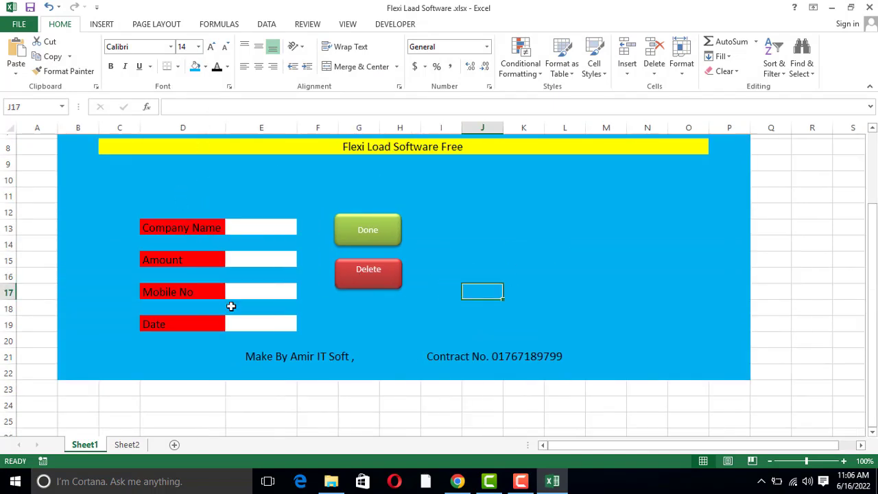
left_click(396, 333)
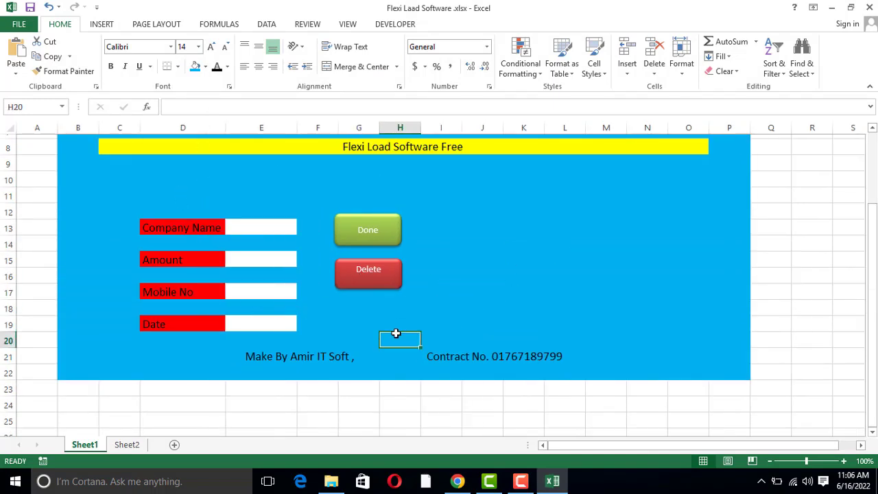
scroll(394, 315, "up", 1)
- Shorten the Done and Delete buttons by dragging their bottom edges up
left_click(361, 296)
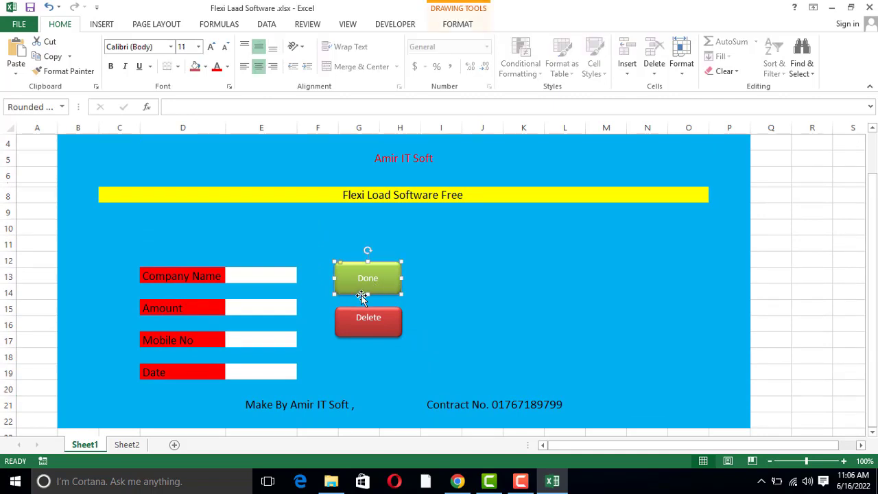
left_click_drag(367, 295, 366, 284)
left_click(368, 325)
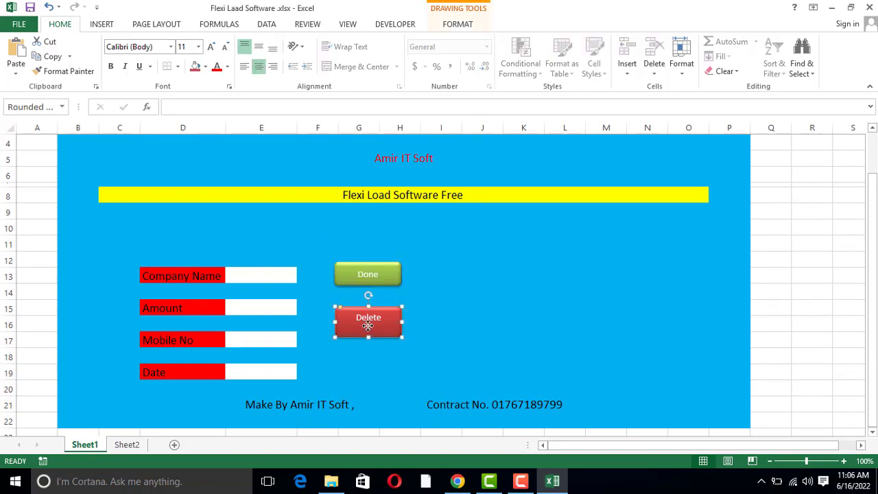
left_click_drag(367, 338, 367, 330)
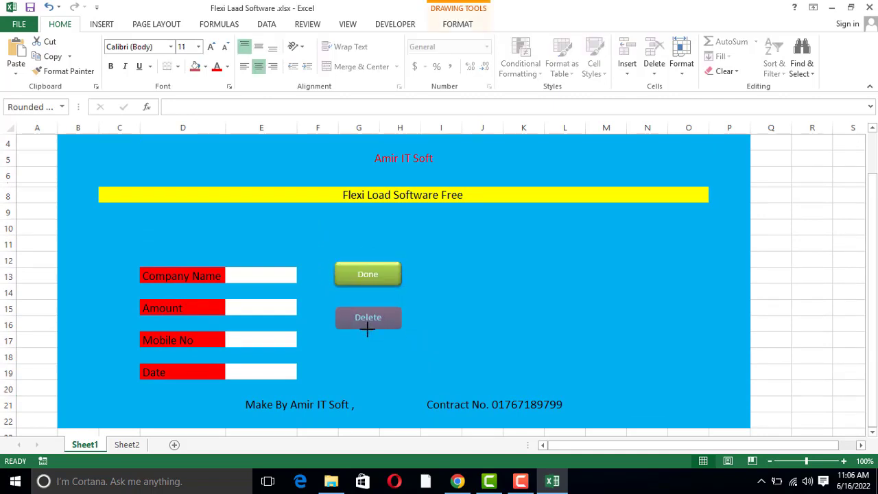
left_click(423, 341)
left_click(425, 322)
scroll(420, 302, "down", 1)
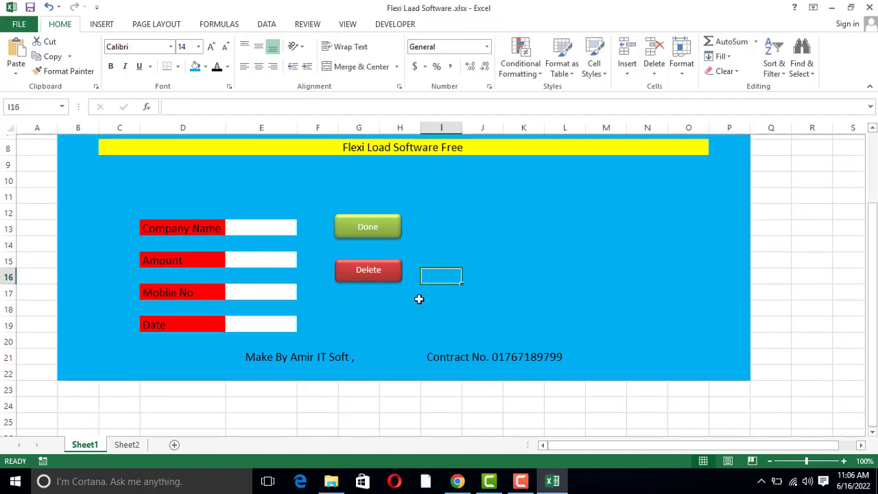
scroll(261, 310, "up", 2)
scroll(253, 296, "down", 1)
- Widen column E to lengthen the four white entry boxes
left_click(253, 276)
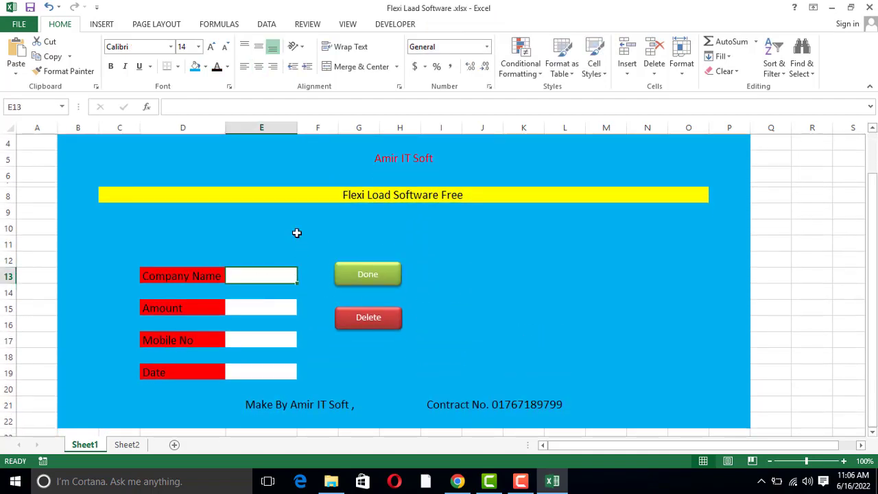
left_click_drag(297, 133, 328, 136)
left_click_drag(299, 289, 287, 276)
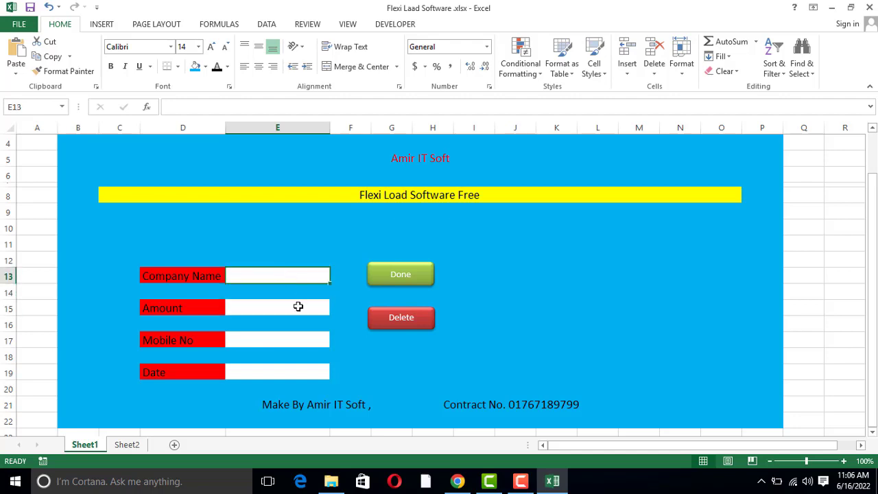
left_click(298, 306)
left_click(286, 338)
left_click(275, 374)
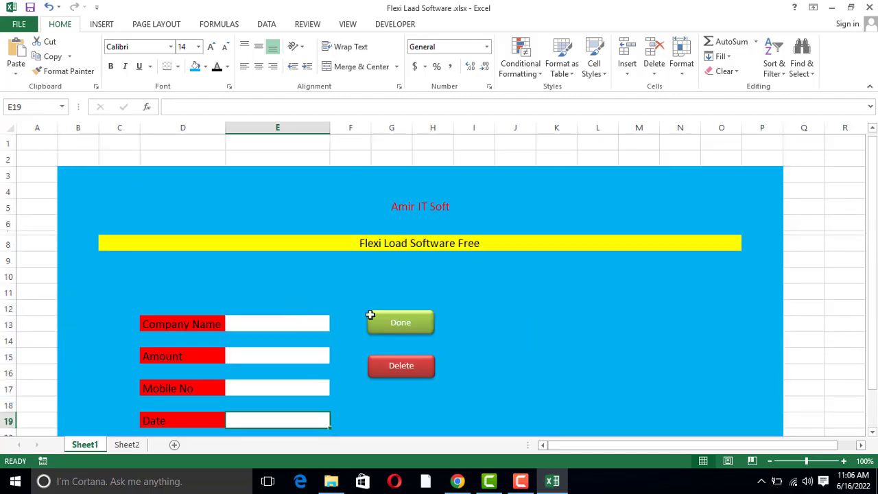
scroll(567, 278, "up", 1)
scroll(568, 277, "down", 1)
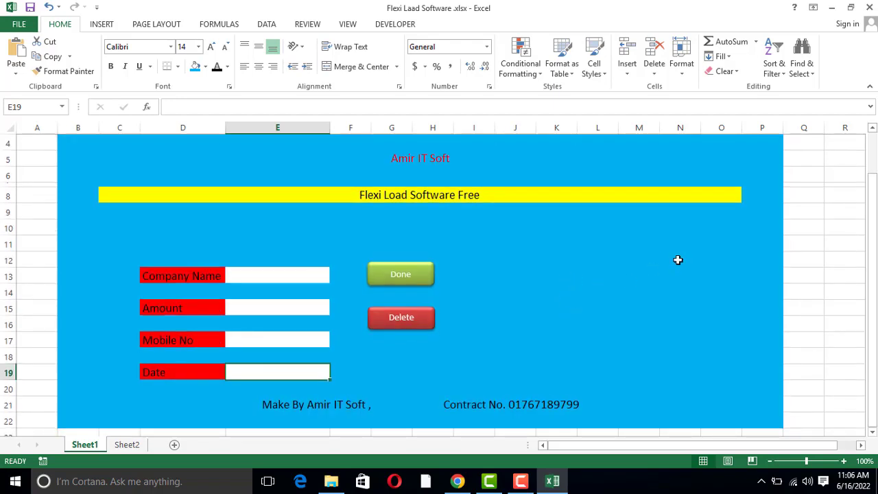
left_click(799, 227)
- Enter the heading 'Company Name' in Q8 and autofit column Q
left_click(800, 214)
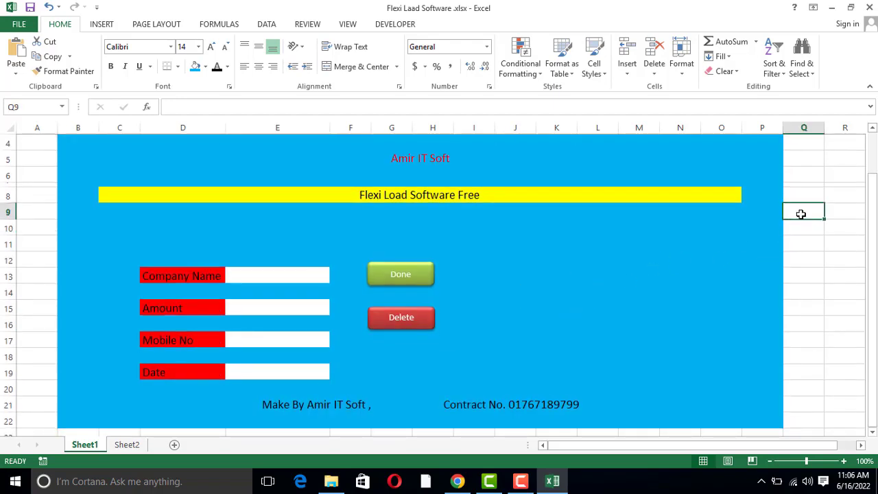
left_click(800, 201)
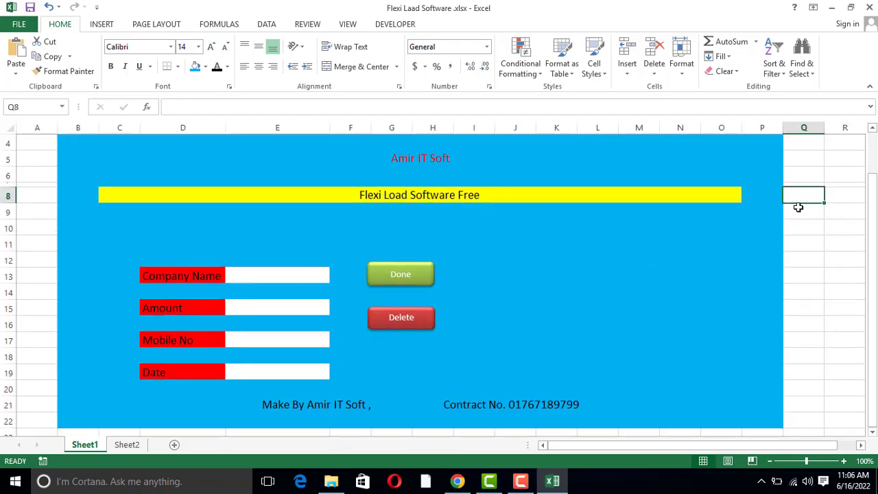
type("Compa")
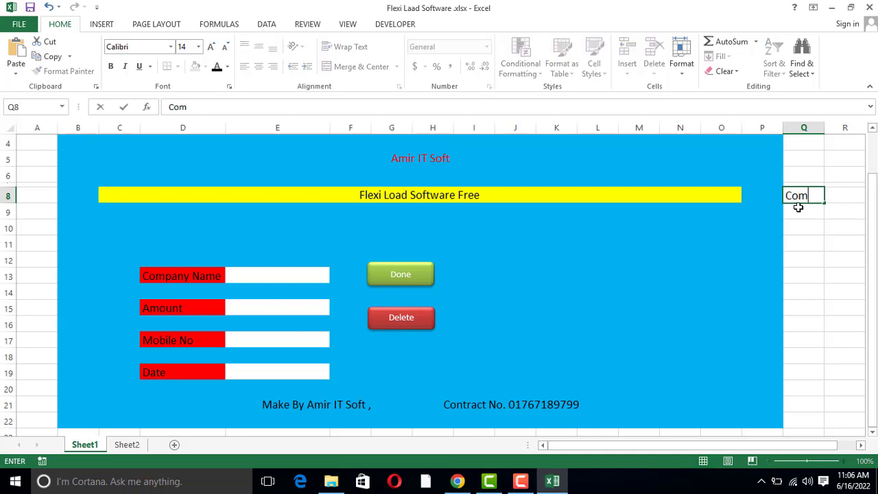
type("ny N")
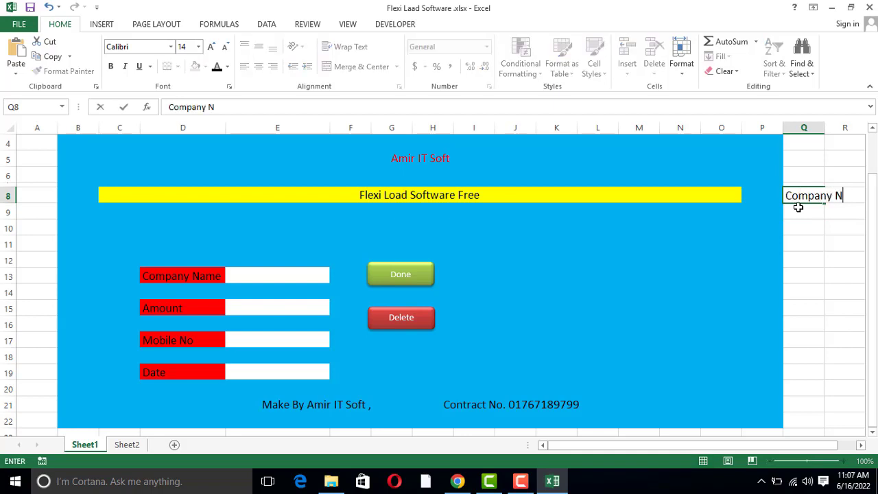
type("ame")
left_click(800, 212)
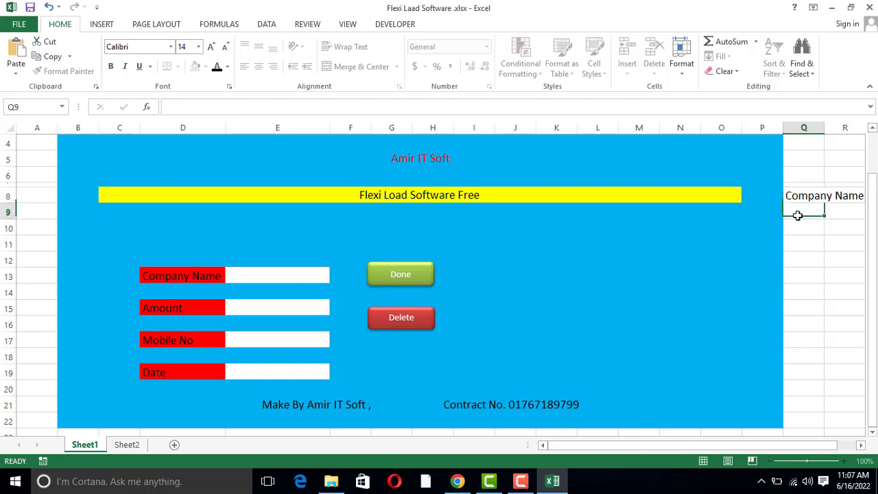
double_click(825, 128)
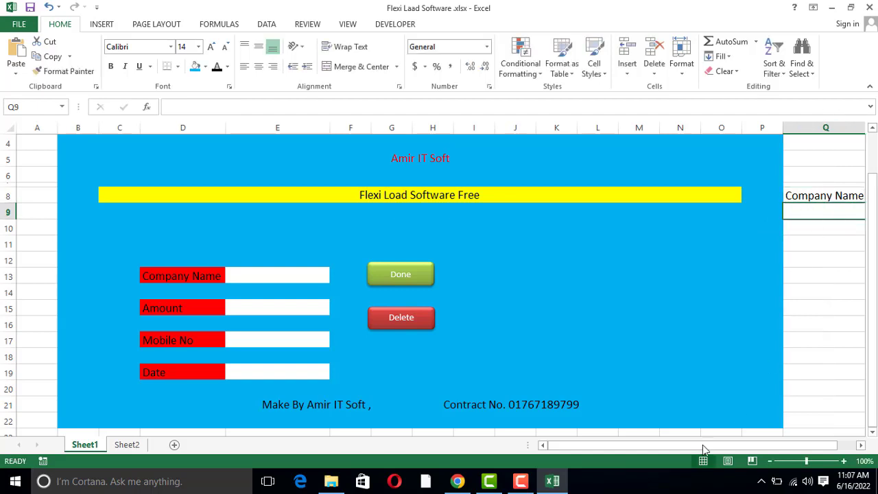
left_click_drag(612, 447, 680, 446)
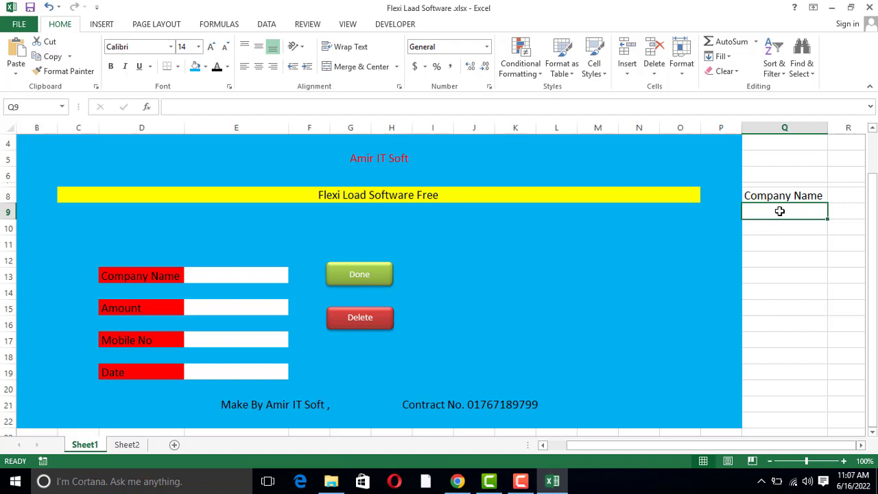
- List Grameen Phone, Banglalink, Robi, Airtel and Telitalk in Q9:Q13
type("Grameen")
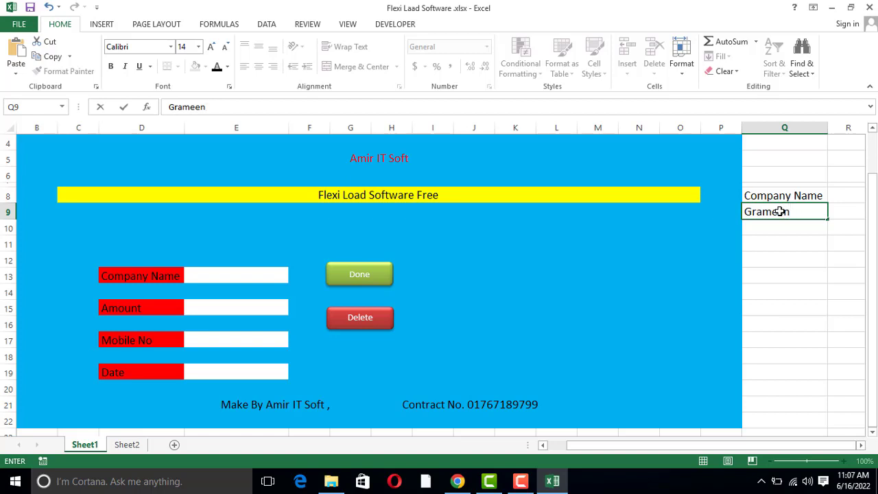
type("one")
left_click(772, 227)
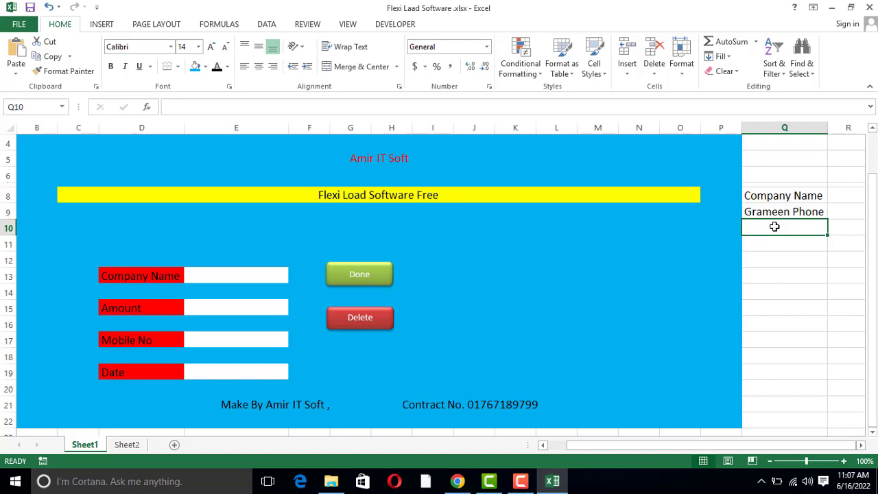
type("Banglali")
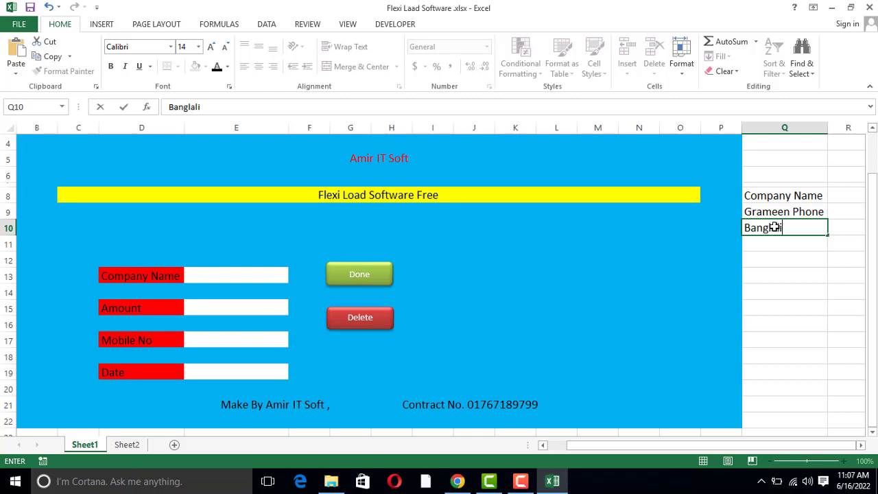
type("nk")
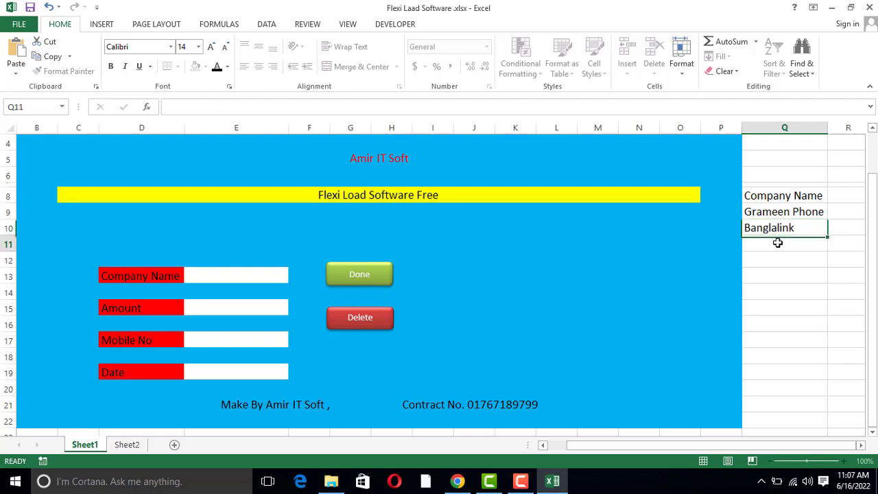
left_click(777, 244)
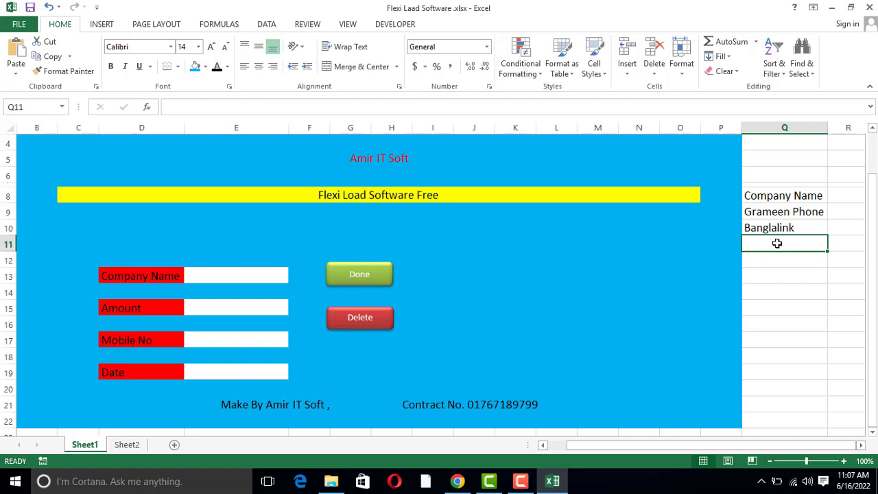
type("Robi")
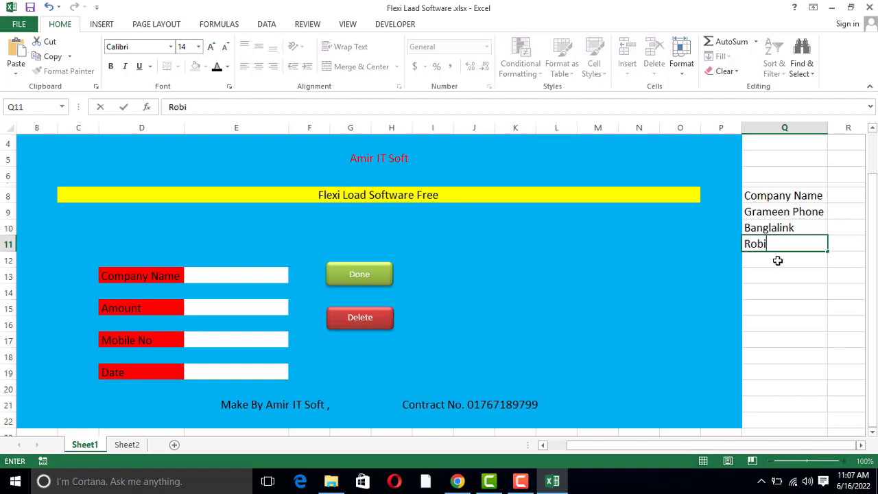
left_click(779, 256)
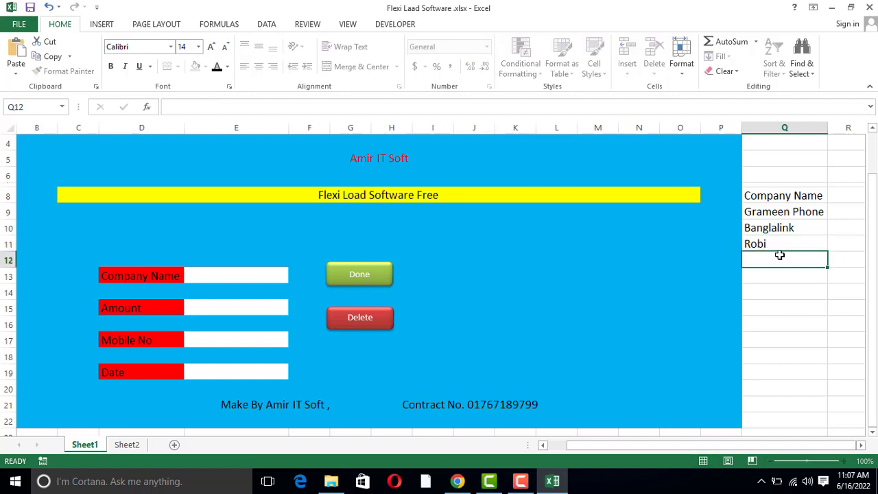
type("Airtel")
left_click(766, 275)
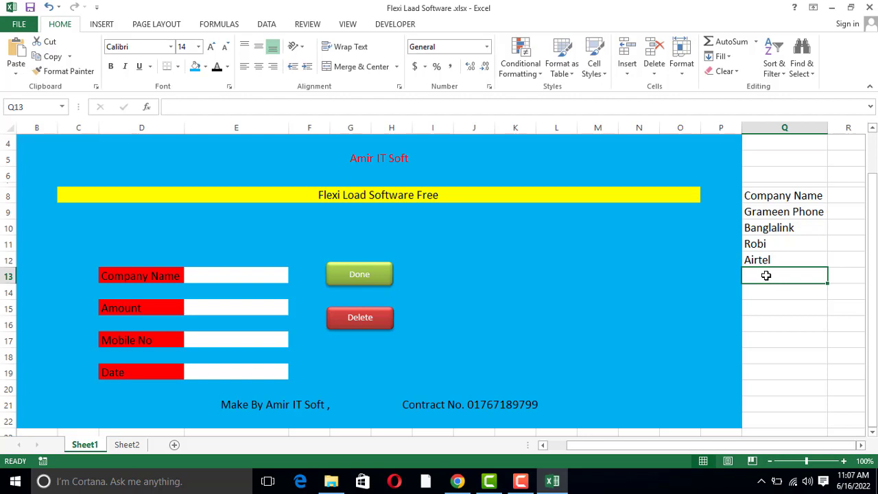
type("Telitalk")
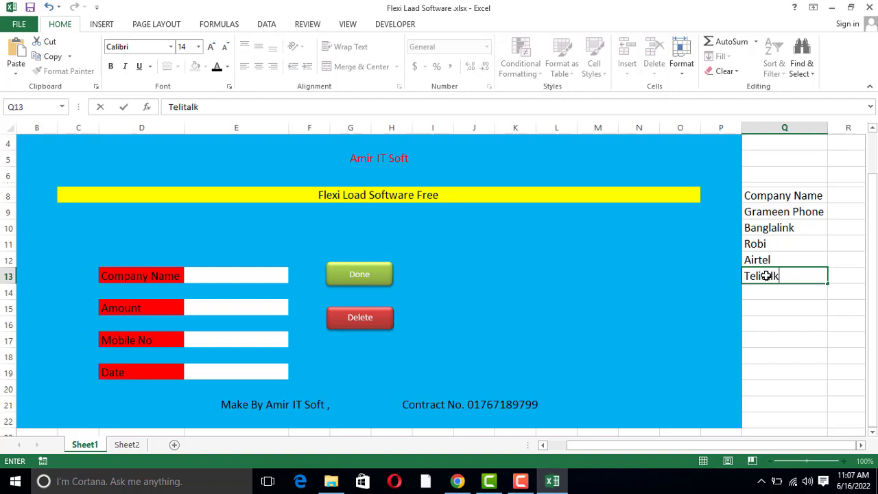
key("Return")
- Copy the Telitalk text from Q13 and switch to Chrome
double_click(786, 276)
left_click_drag(786, 276, 746, 278)
key("ctrl+c")
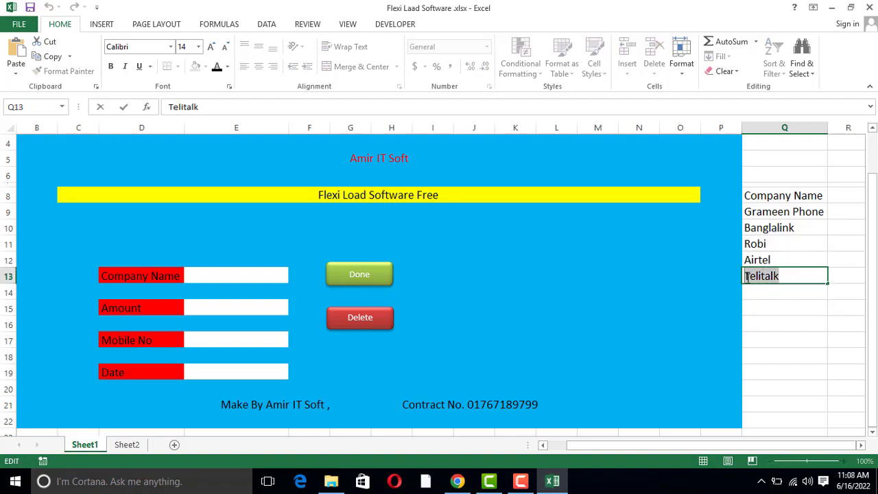
left_click(457, 481)
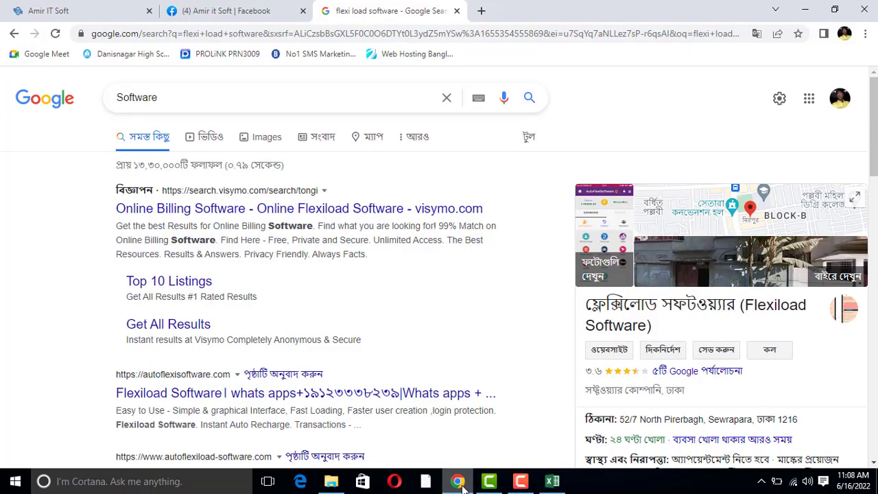
- Search Google in a new tab for the pasted Telitalk, picking the Teletalk suggestion
left_click(462, 484)
left_click(462, 484)
left_click(481, 11)
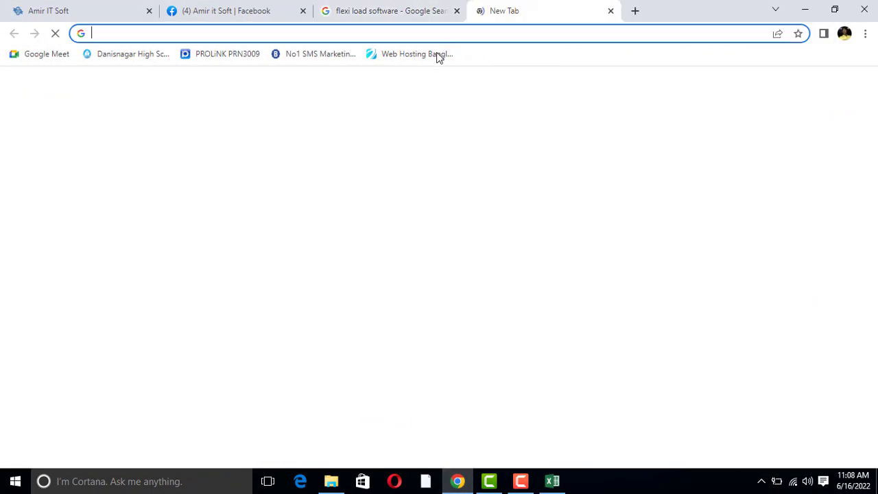
key("ctrl+v")
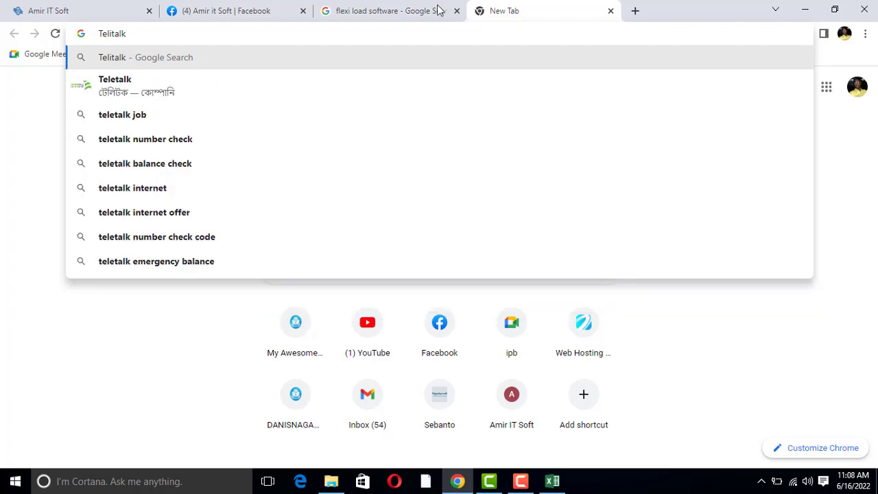
left_click(124, 92)
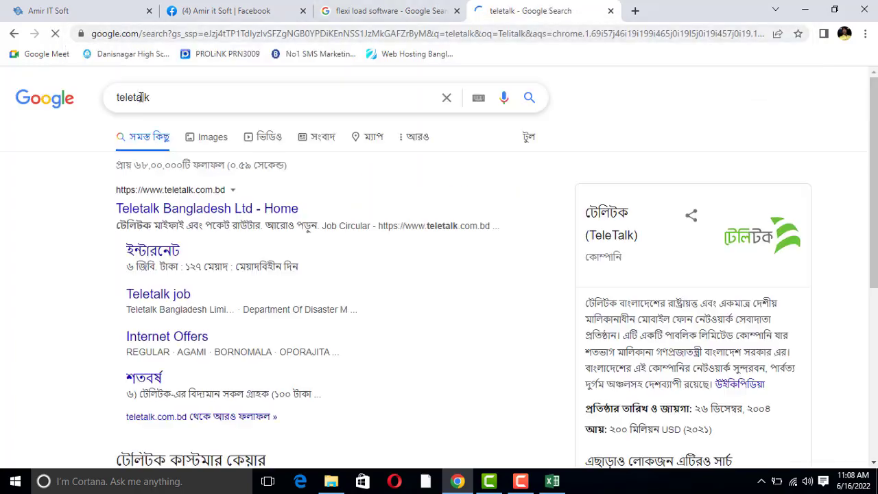
double_click(141, 98)
key("ctrl+c")
key("BackSpace")
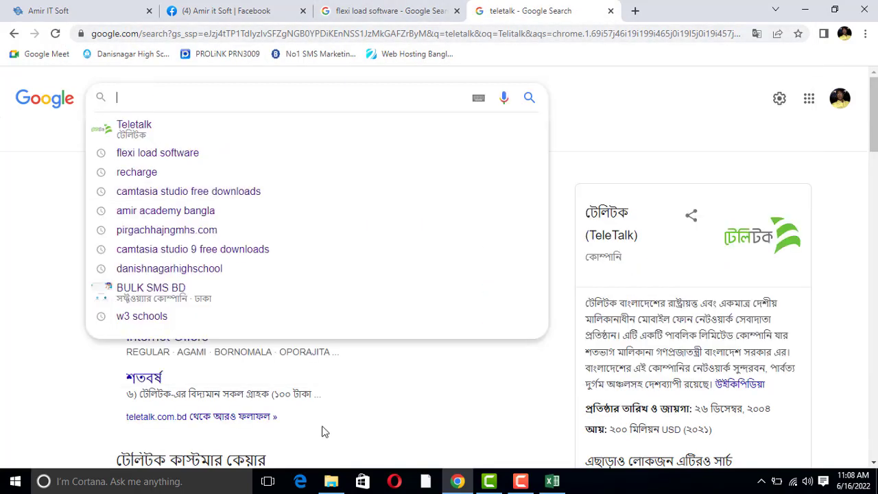
- Correct Q13 to read 'Teletalk' with a capital T
left_click(552, 481)
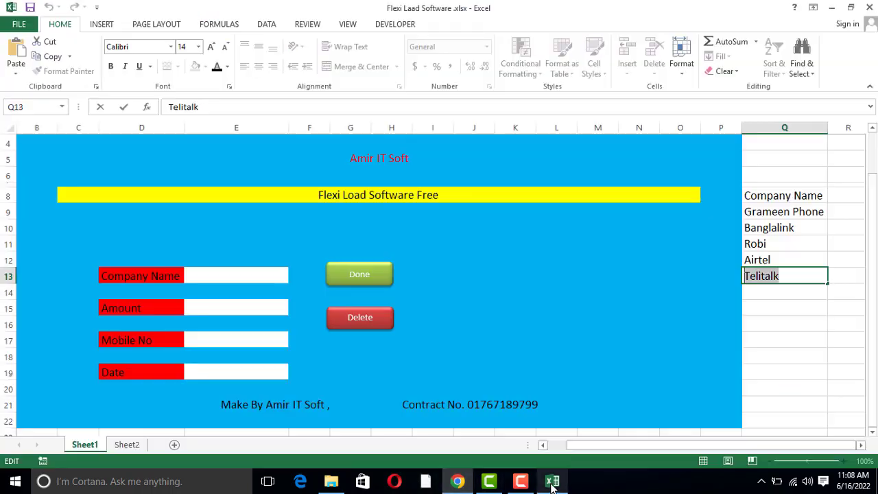
left_click_drag(779, 276, 744, 277)
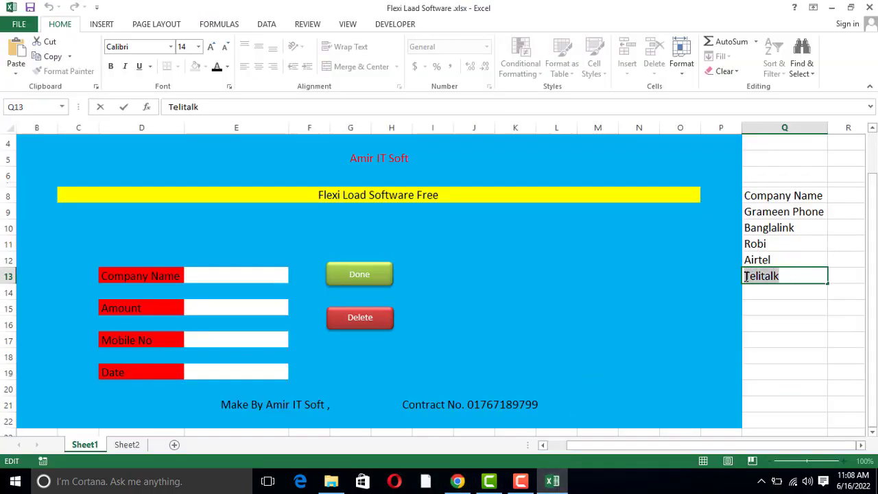
key("ctrl+v")
left_click(780, 294)
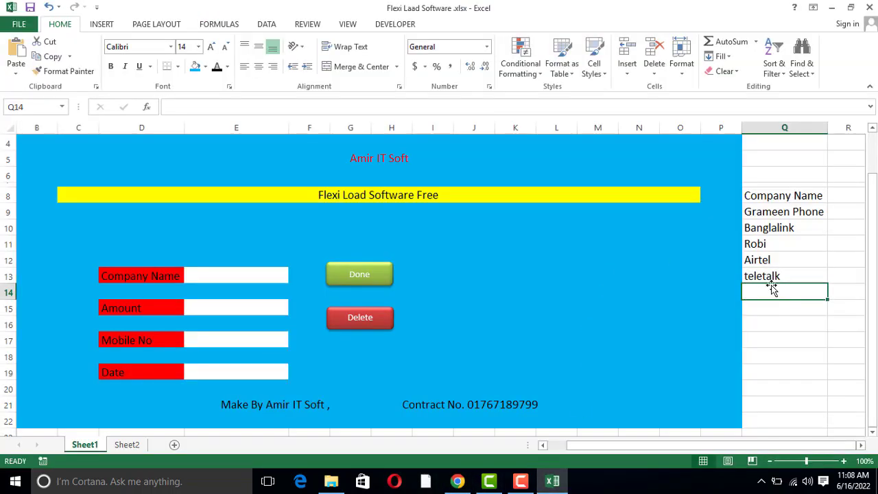
double_click(762, 277)
left_click_drag(746, 277, 750, 277)
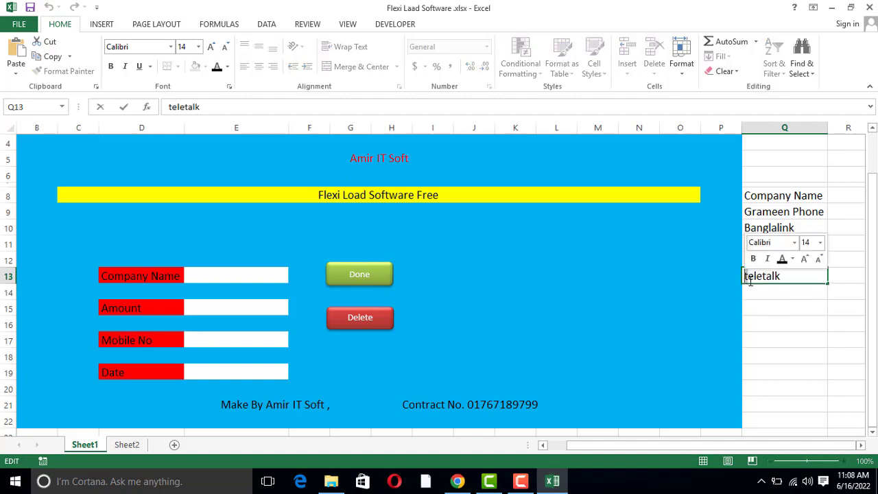
type("T")
left_click(769, 291)
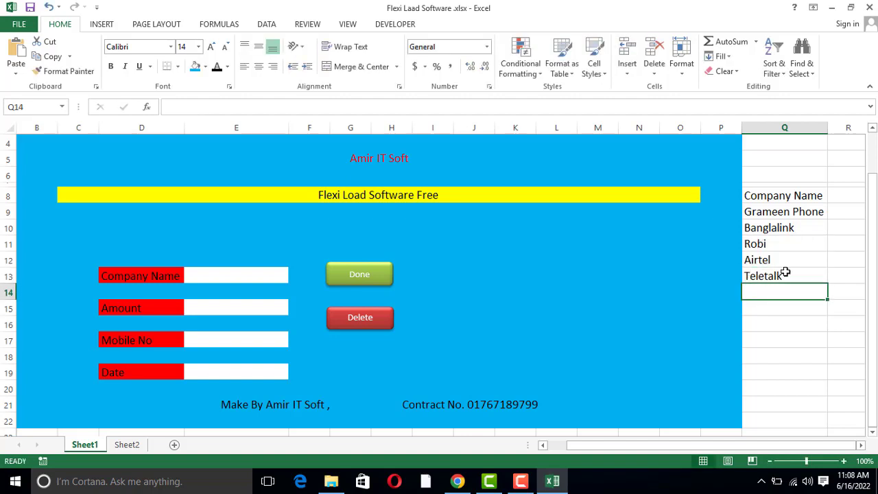
- Center-align the operator names in Q9:Q13
left_click(772, 228)
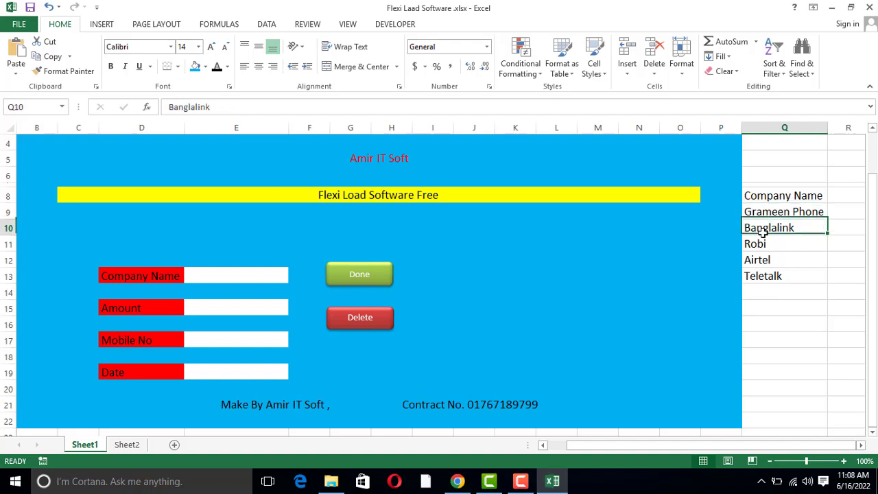
left_click(761, 243)
left_click(760, 260)
left_click(761, 276)
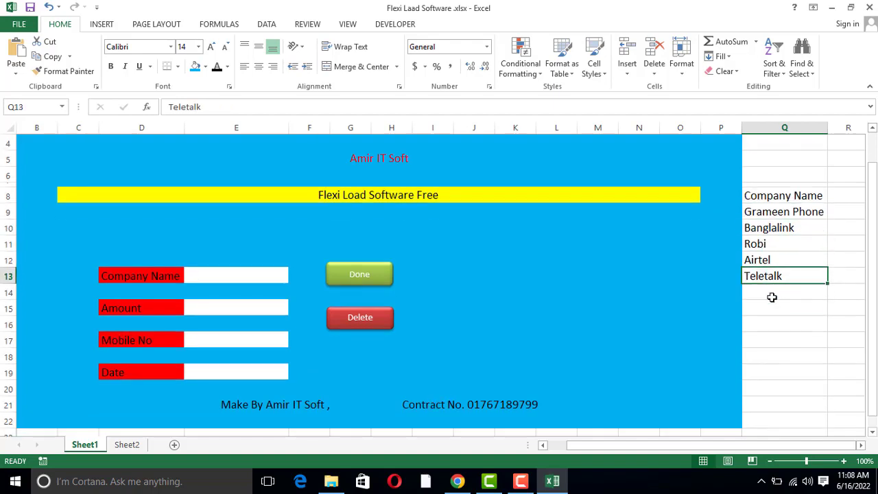
left_click_drag(775, 211, 763, 277)
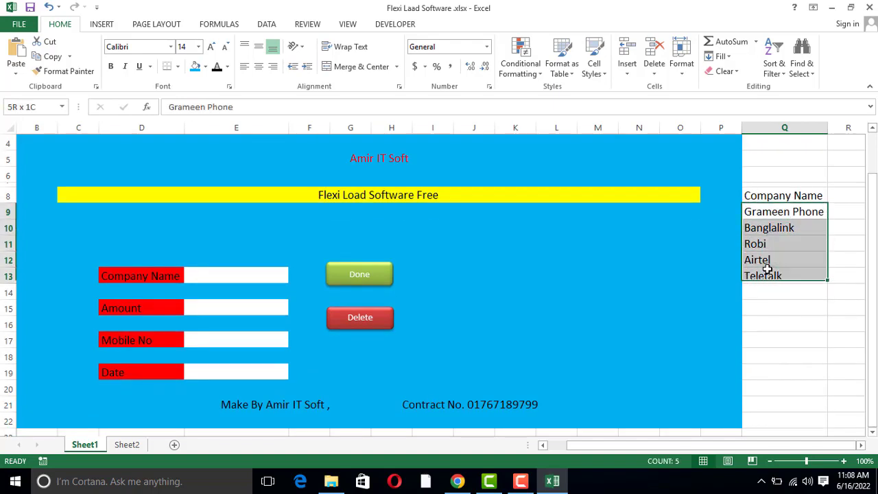
left_click(272, 68)
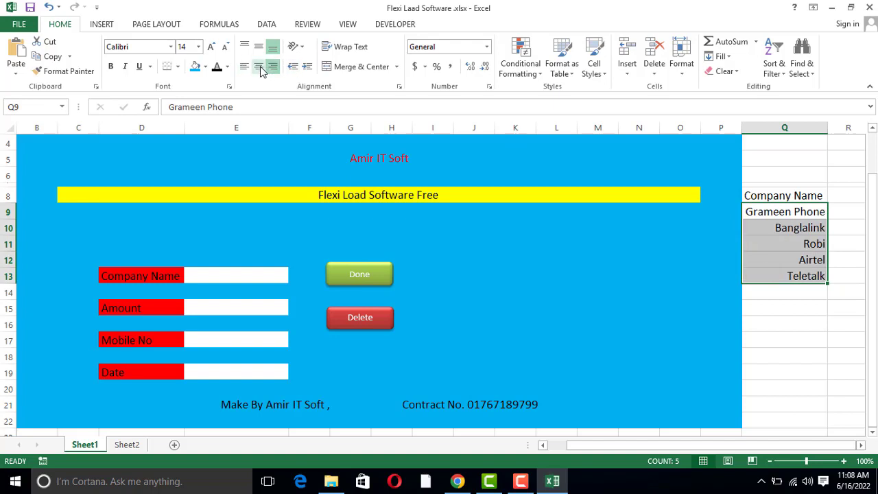
left_click(258, 67)
left_click(789, 338)
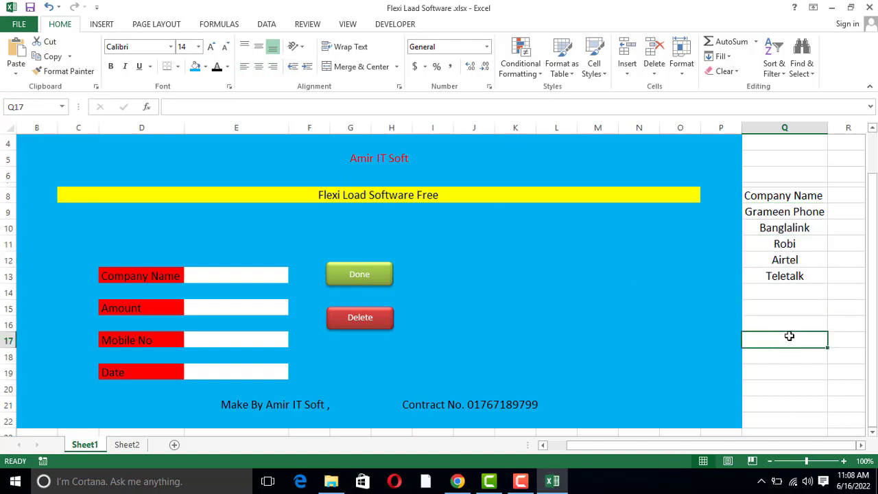
left_click(245, 279)
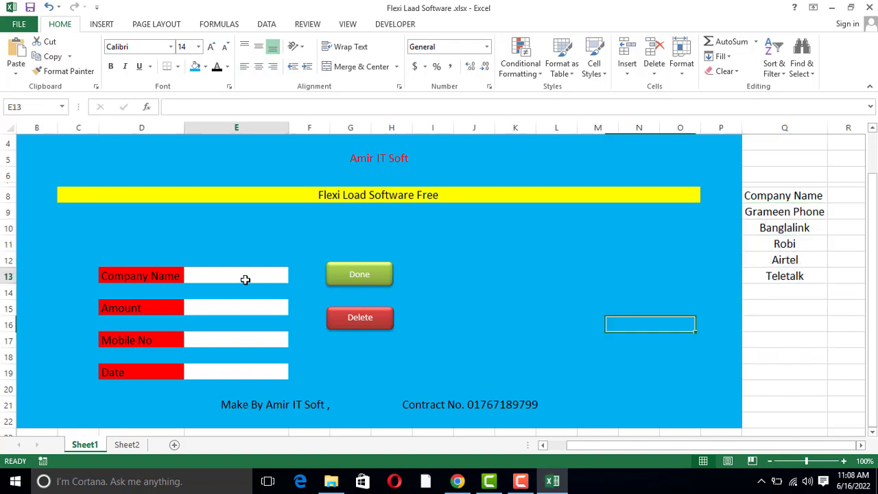
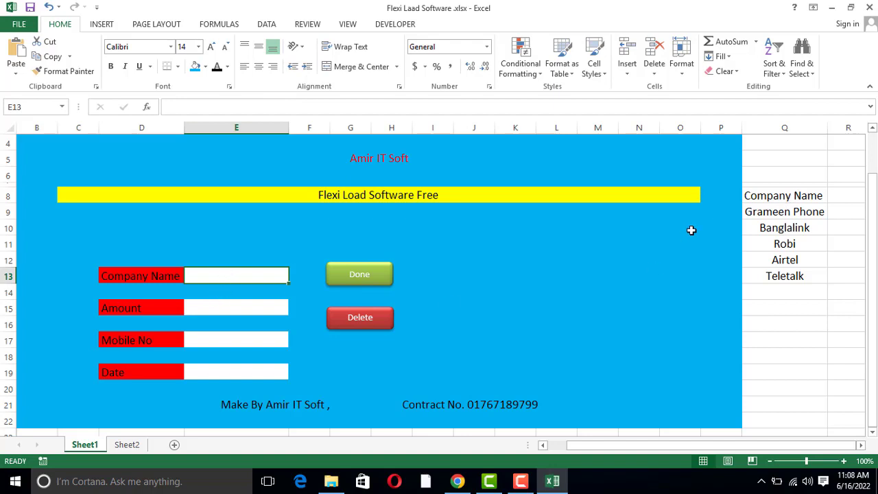
- Add List data validation to E13 with source =$Q$9:$Q$13, the company names
left_click_drag(783, 199, 784, 302)
left_click(785, 275)
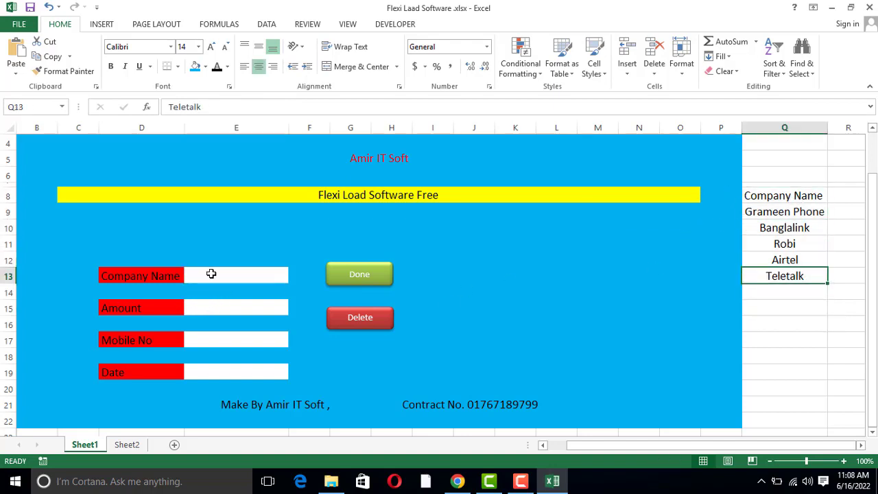
left_click(212, 274)
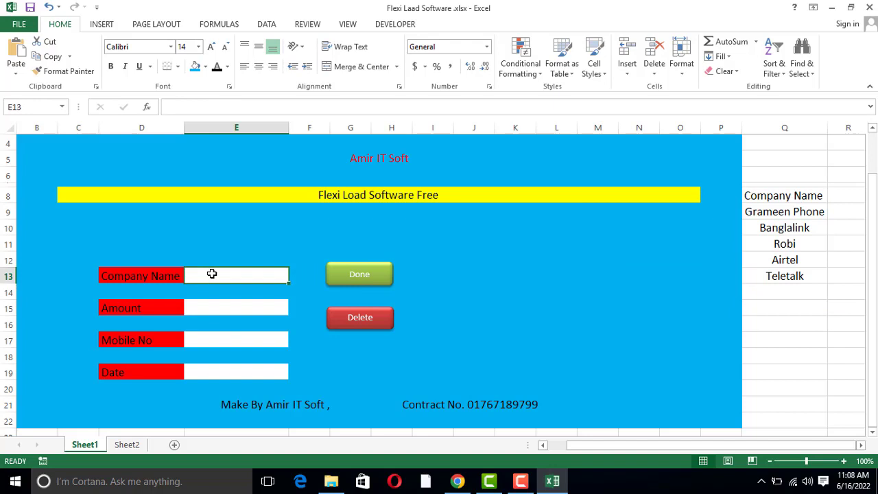
left_click(273, 26)
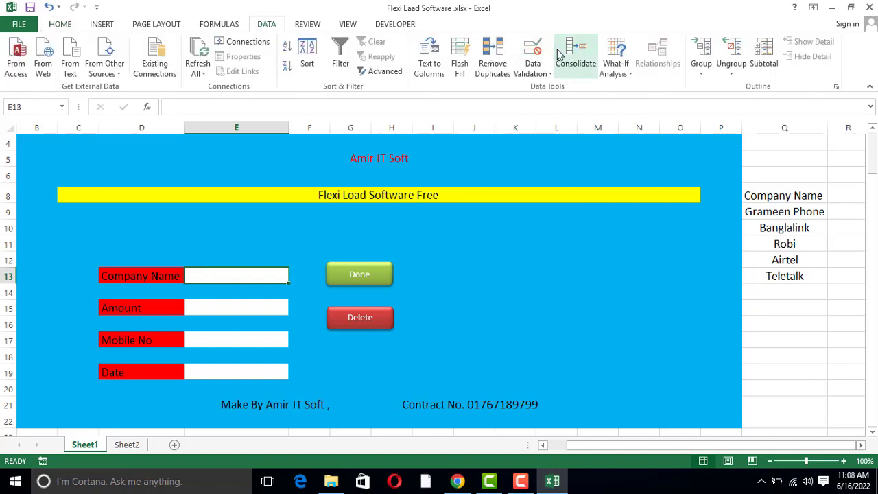
left_click(539, 68)
left_click(564, 87)
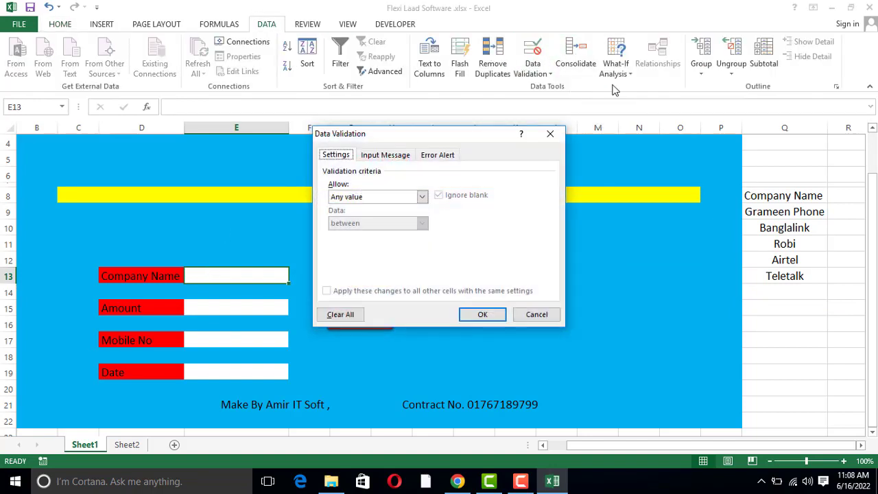
left_click(422, 197)
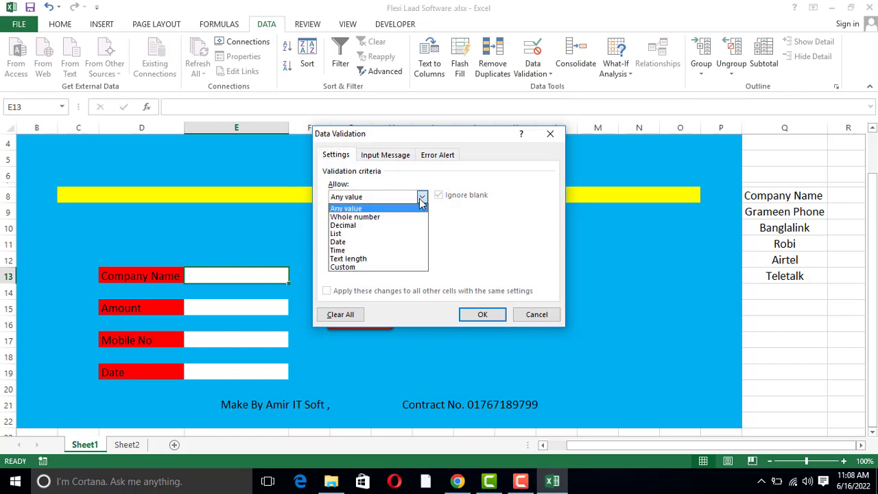
left_click(347, 234)
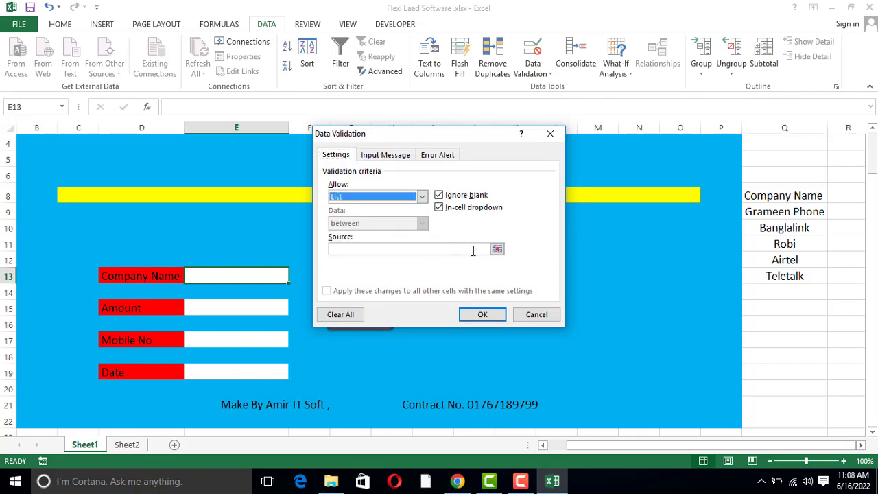
left_click(498, 249)
left_click(497, 250)
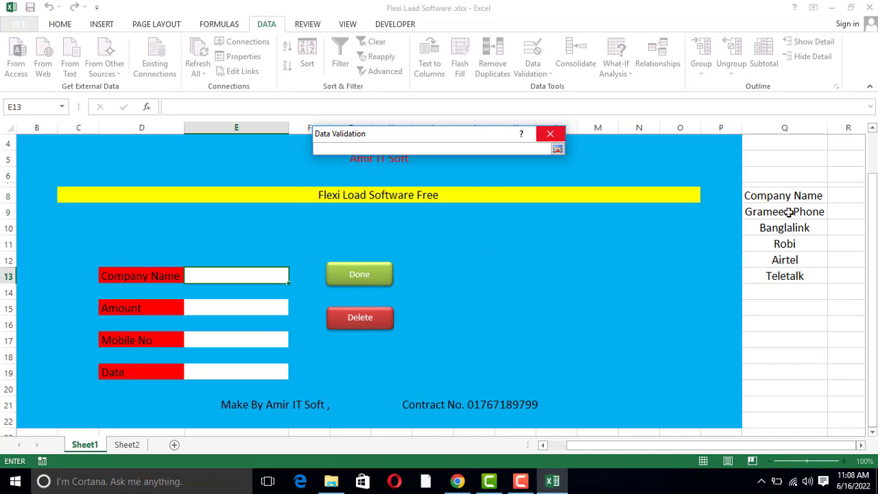
left_click_drag(789, 212, 786, 276)
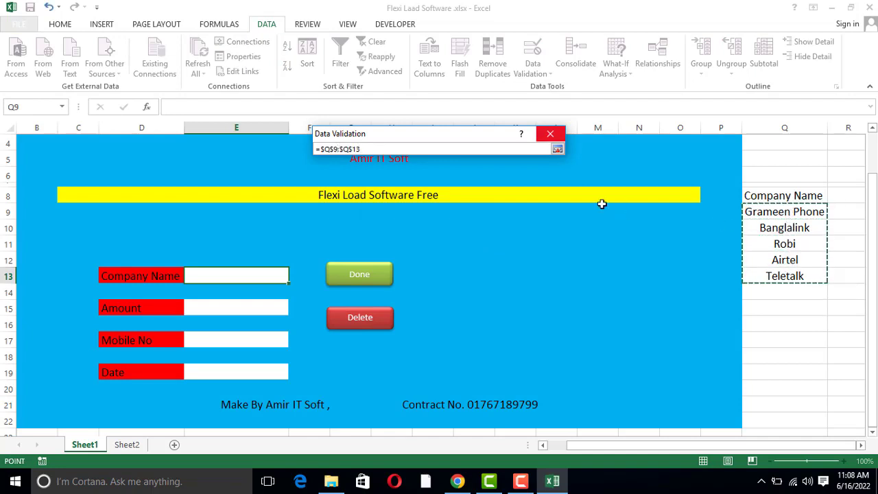
key("Return")
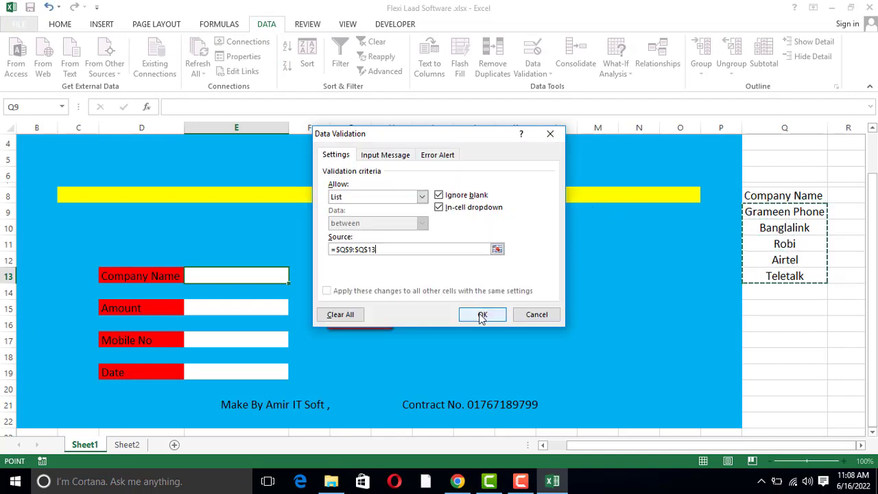
left_click(536, 315)
left_click(347, 336)
- Pick Grameen Phone, then Airtel, then Banglalink from E13's company drop-down
left_click(271, 278)
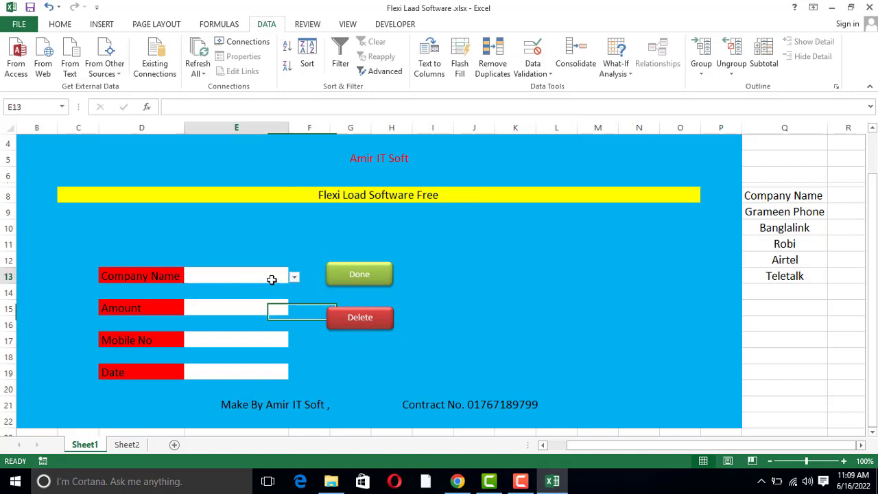
left_click(295, 277)
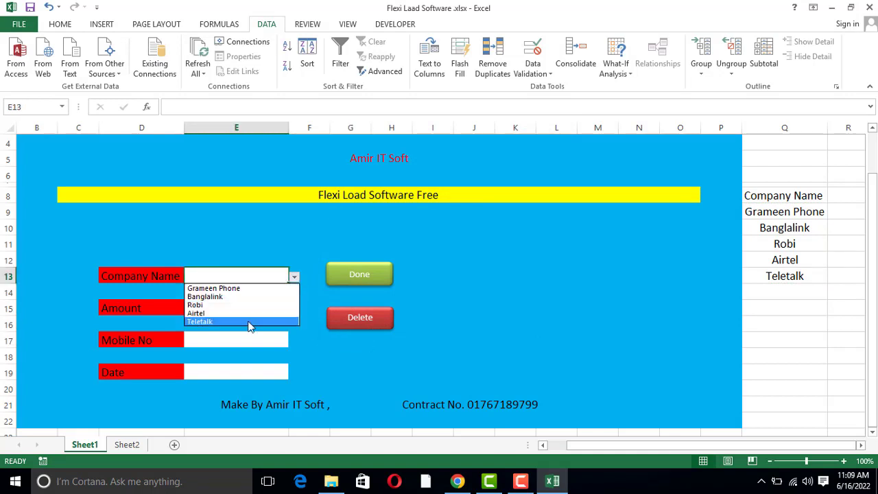
left_click(242, 289)
left_click(293, 277)
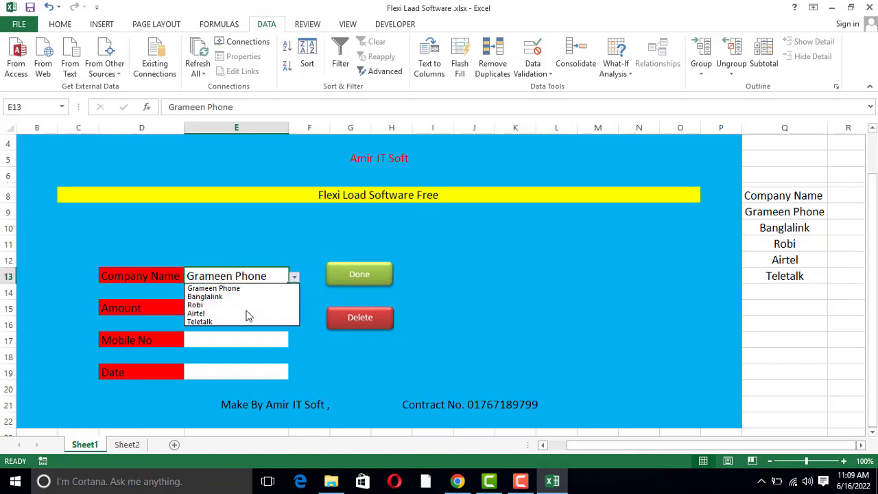
left_click(206, 313)
left_click(293, 277)
left_click(273, 312)
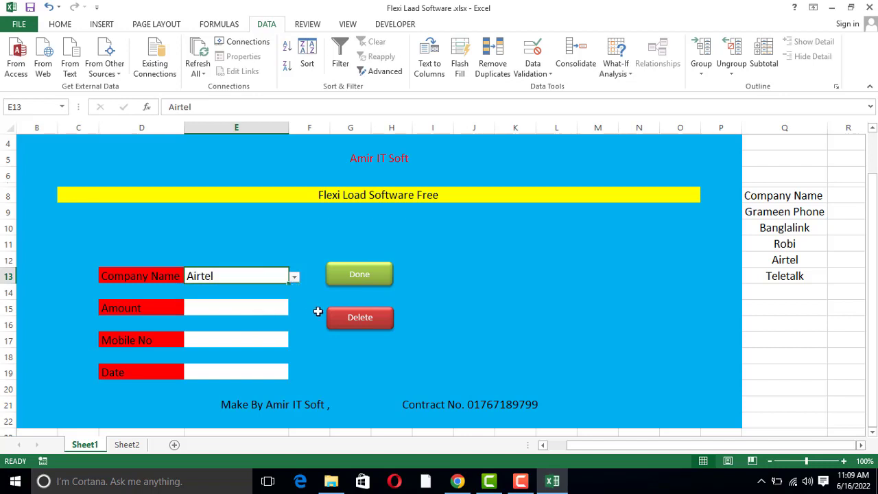
left_click(294, 277)
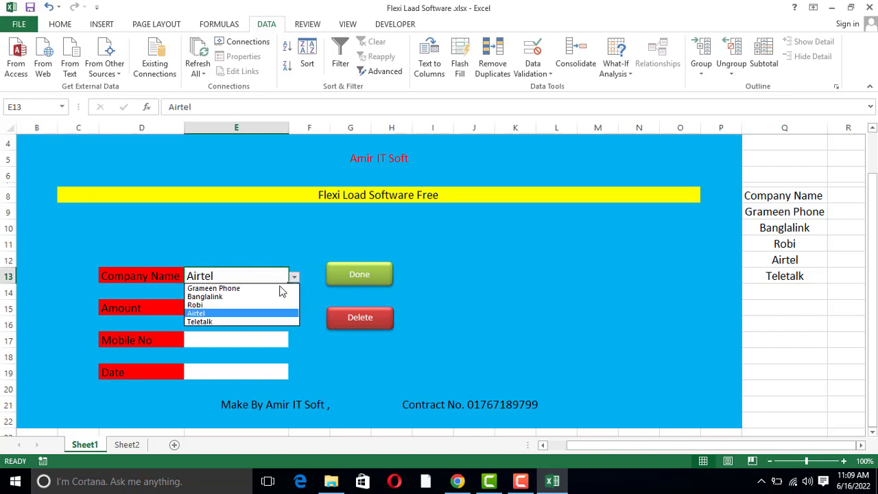
left_click(253, 297)
- Check the form cells around E13, confirming Banglalink stays as Company Name
left_click(300, 302)
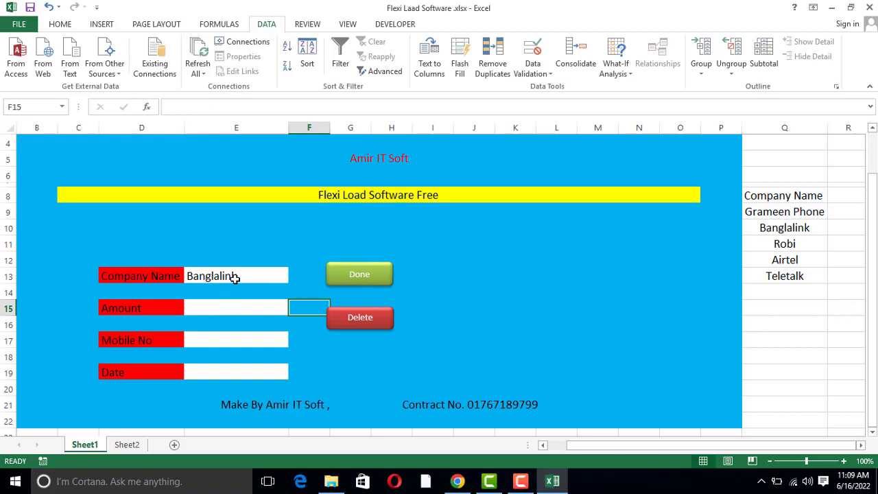
left_click(235, 274)
left_click(300, 322)
left_click(229, 275)
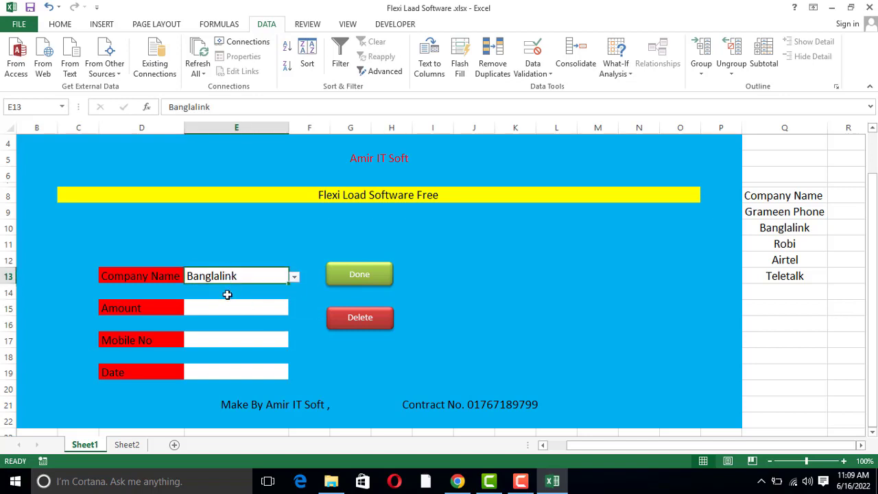
left_click(217, 308)
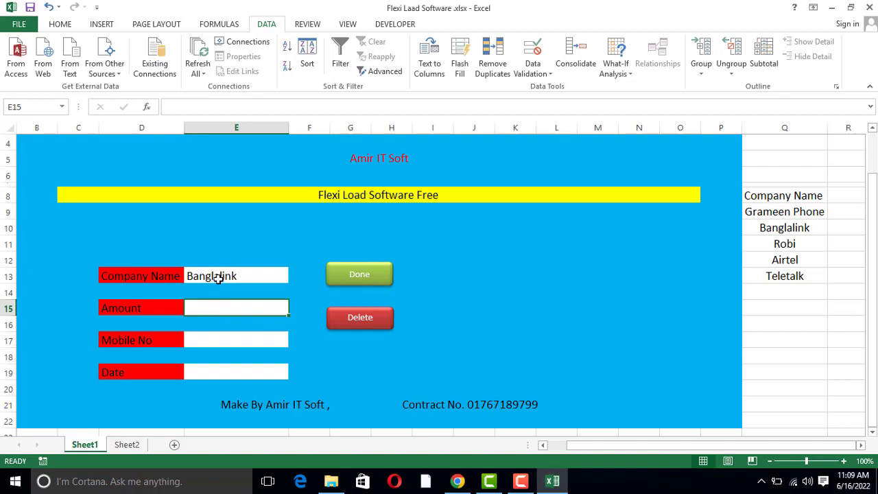
left_click(219, 277)
left_click(147, 276)
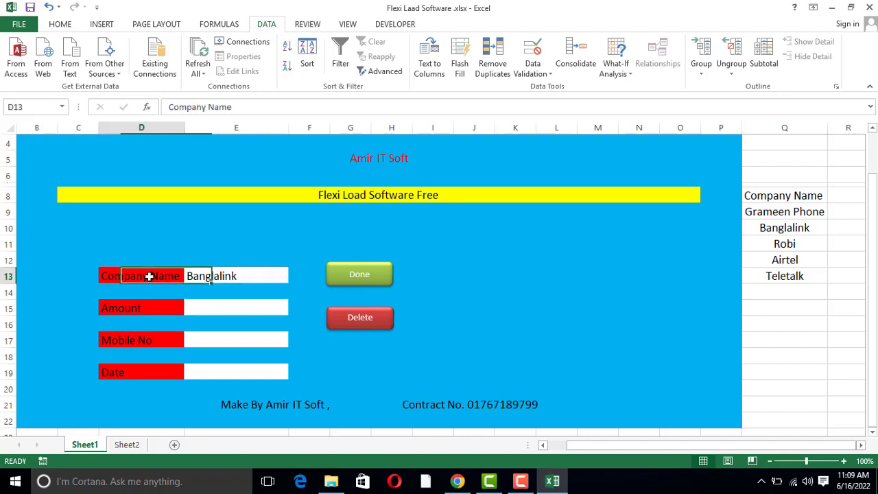
left_click(197, 276)
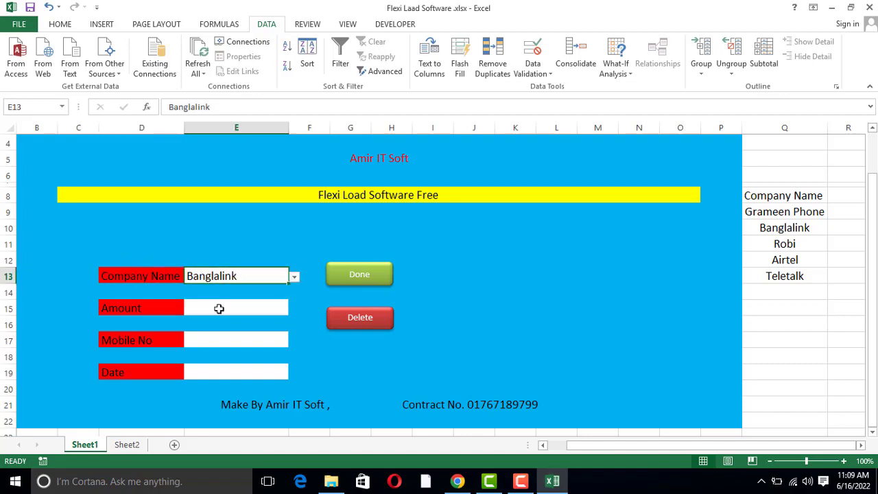
- Enter 50 as the Amount in E15 and a mobile number in E17
left_click(220, 308)
type("50")
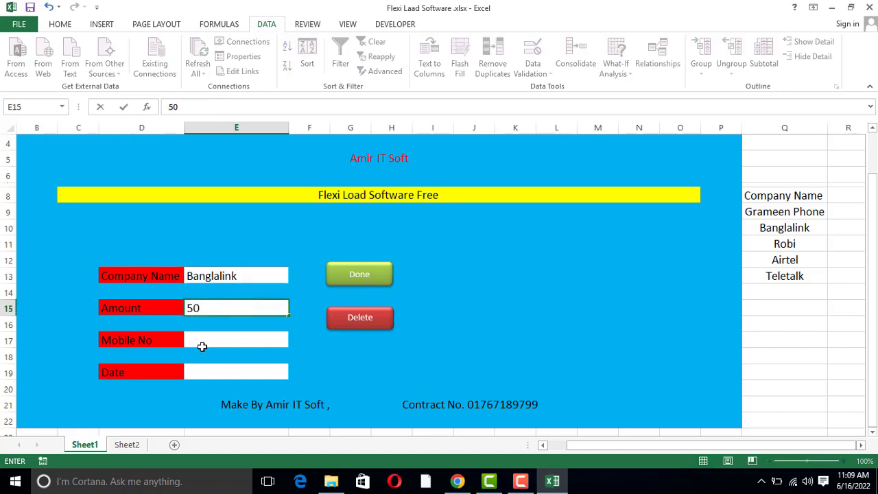
left_click(201, 347)
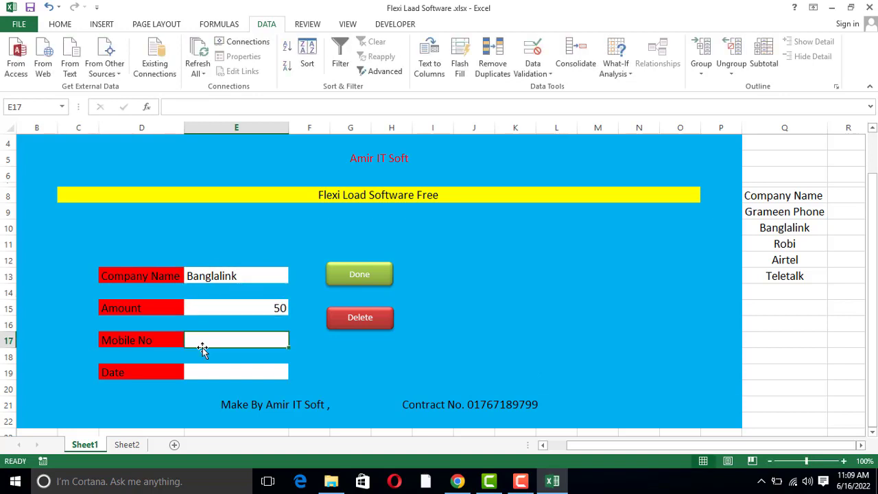
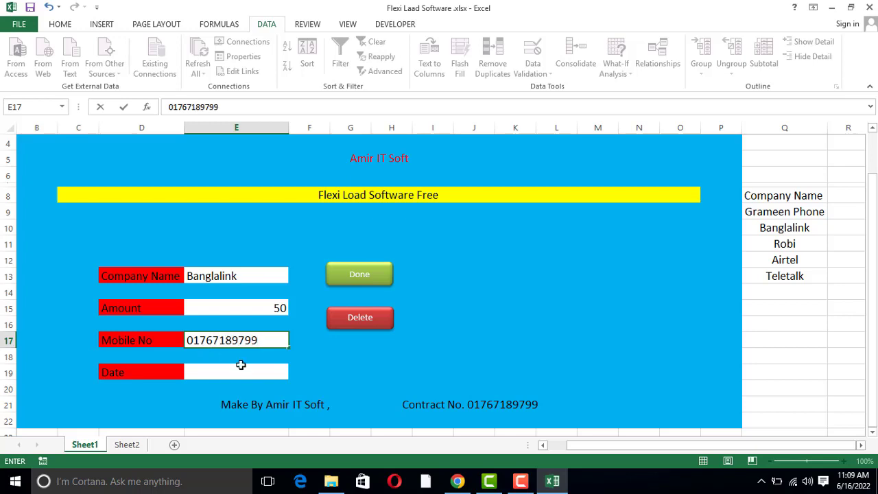
left_click(242, 371)
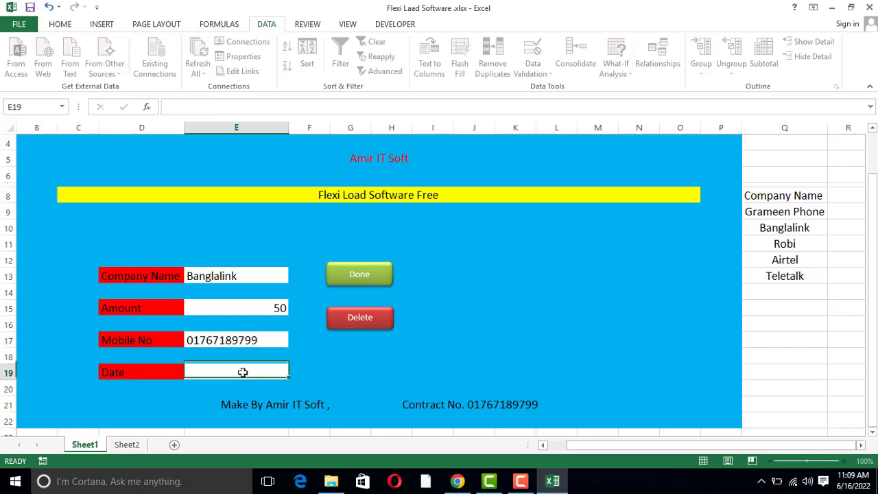
- Retype the mobile number after its leading zero drops, then clear E17
scroll(245, 374, "down", 1)
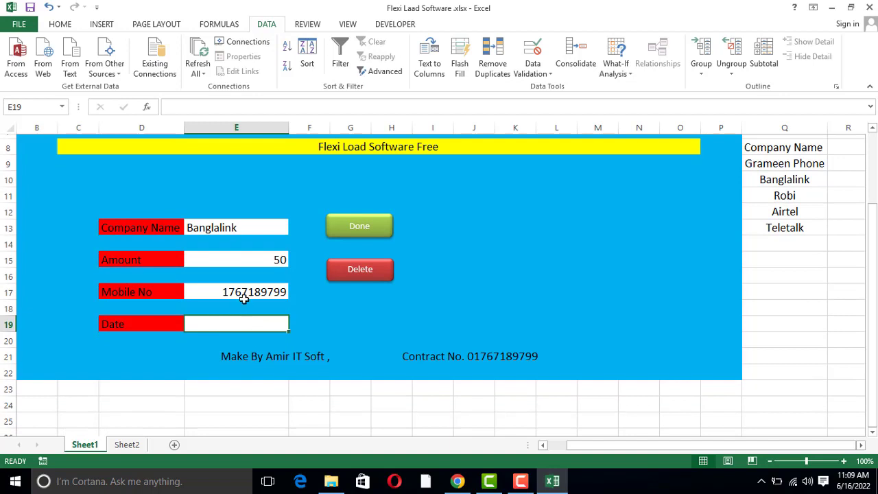
left_click(241, 293)
left_click(229, 338)
left_click(232, 291)
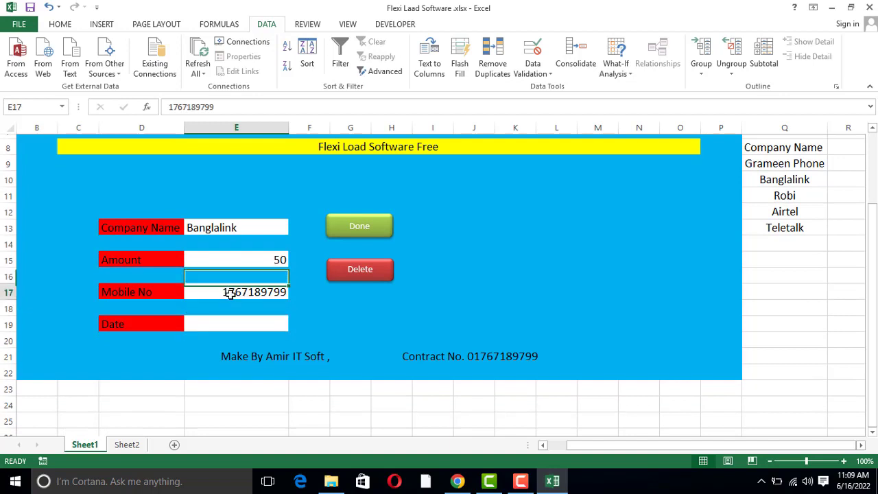
left_click(229, 328)
left_click(230, 291)
type("017")
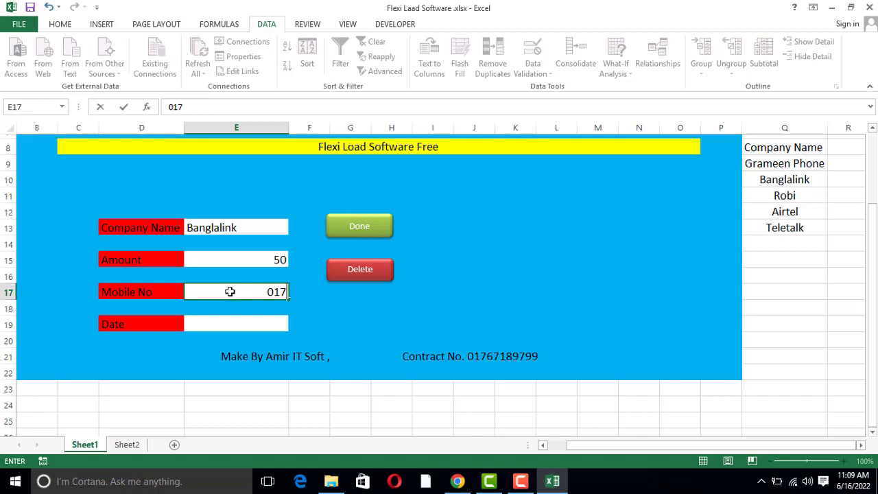
key("Return")
left_click(230, 289)
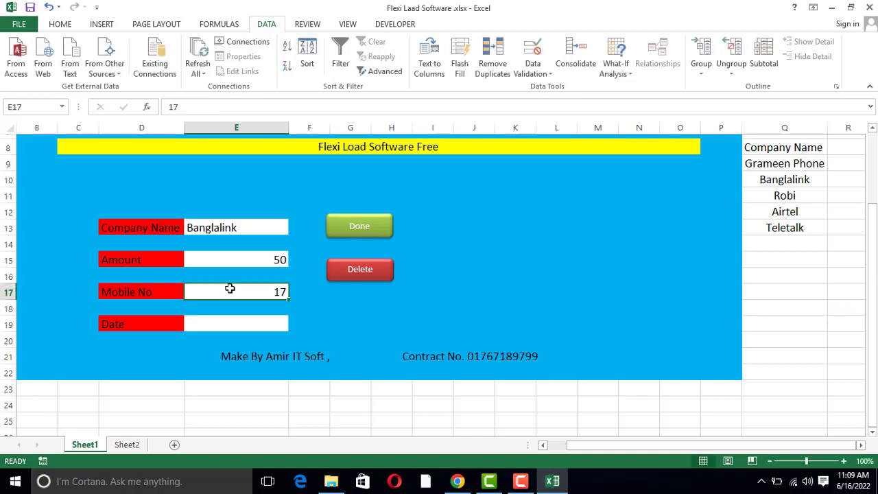
key("Delete")
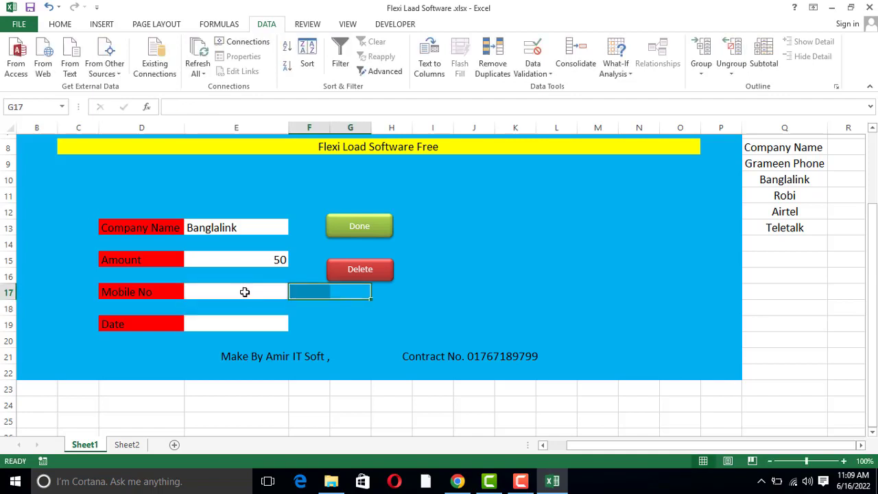
- Apply the Custom number category to the Mobile No cell E17
right_click(242, 292)
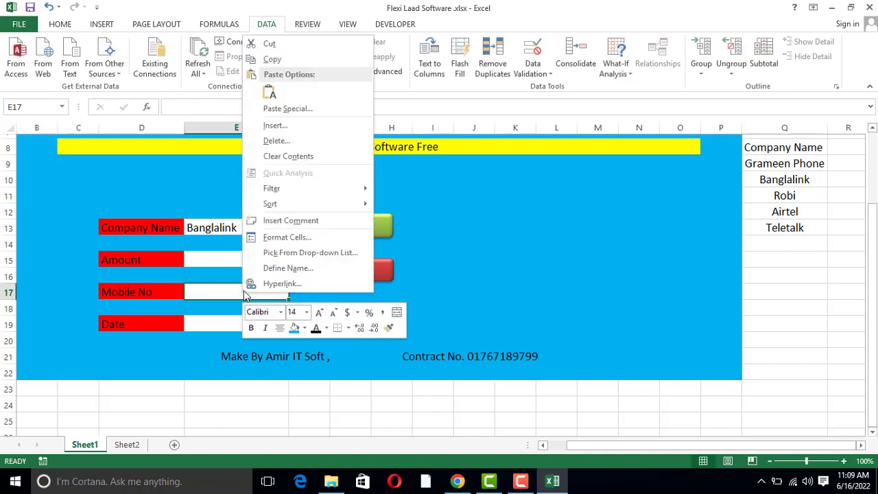
left_click(285, 238)
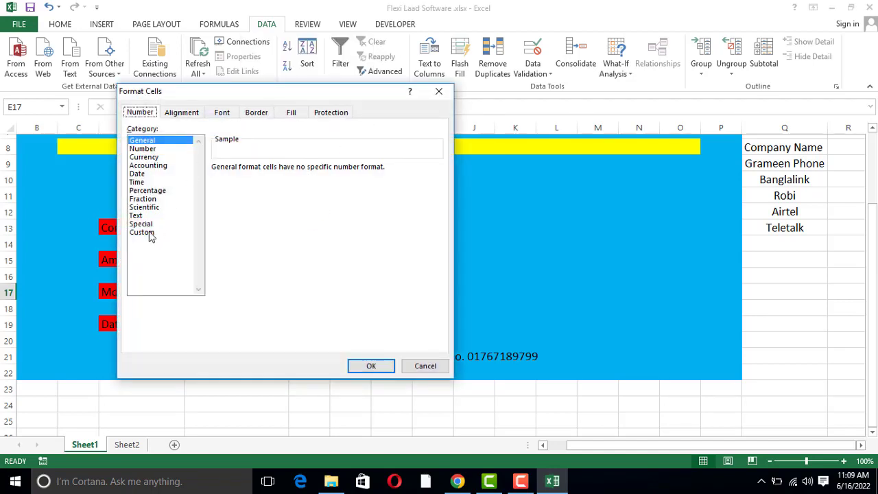
left_click(150, 233)
left_click(368, 365)
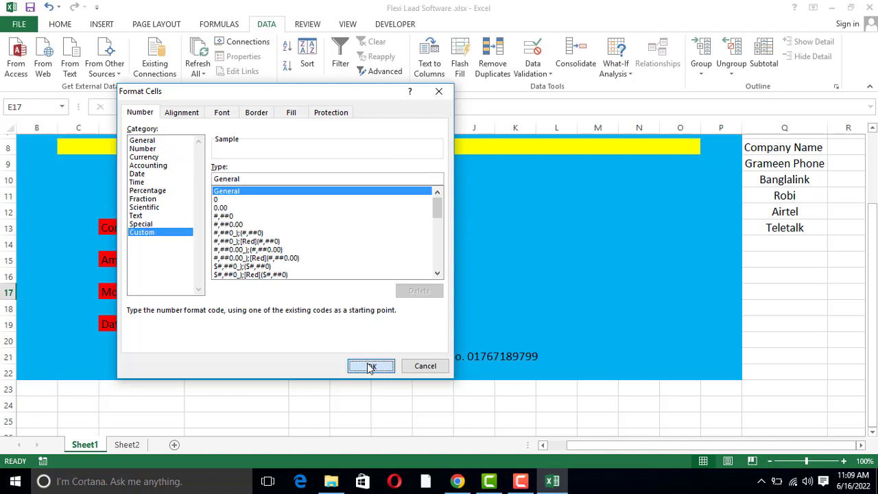
left_click(479, 296)
- Enter 017 in E17, see it shown as 17, then leave the cell empty
left_click(210, 291)
type("017")
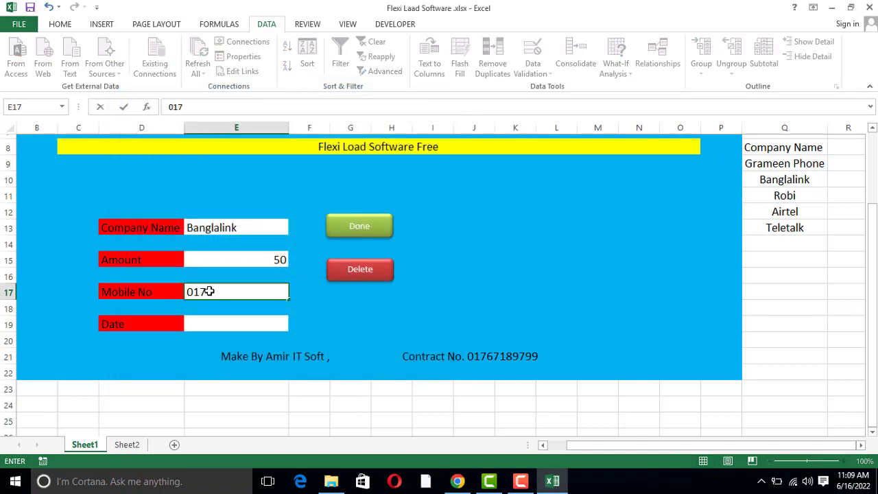
key("Return")
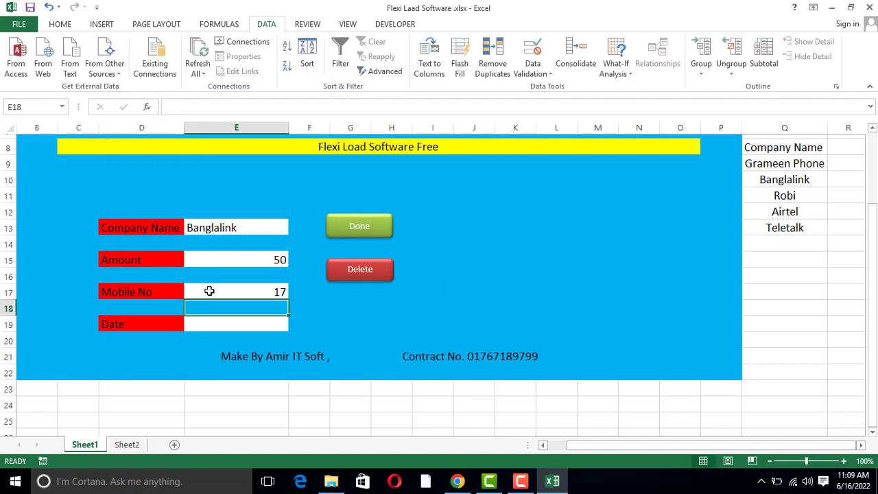
left_click(214, 292)
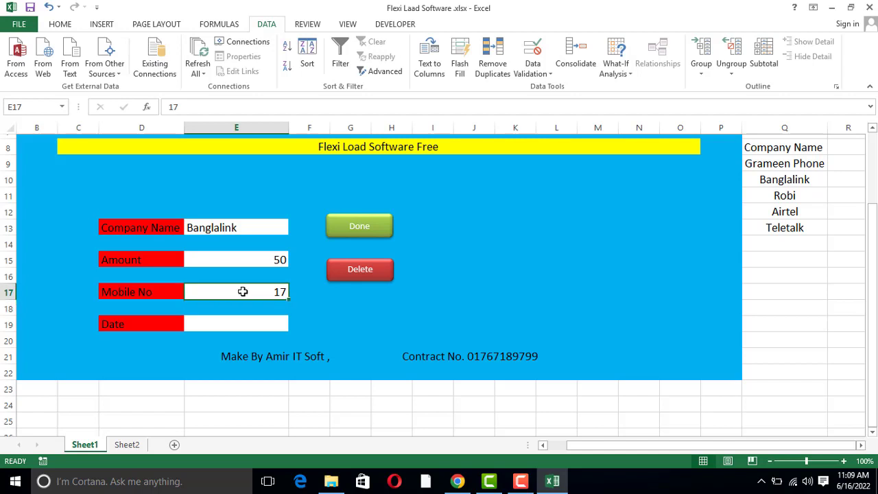
left_click(241, 324)
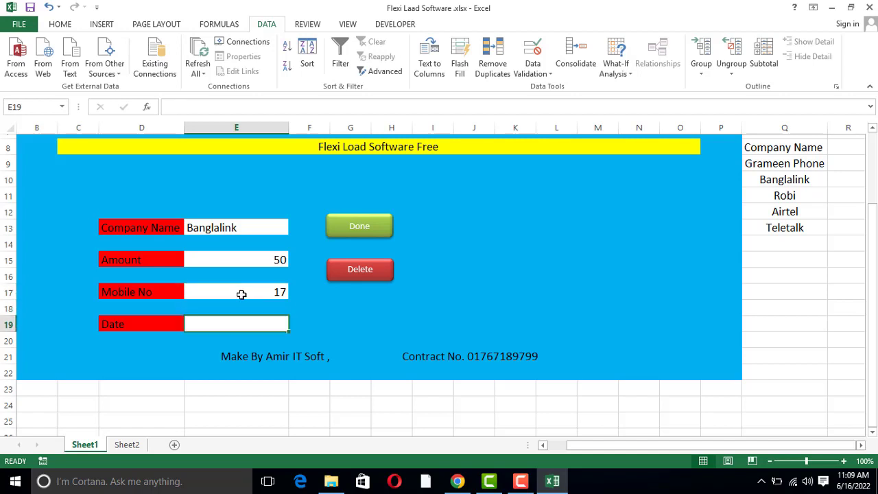
left_click(240, 290)
key("BackSpace")
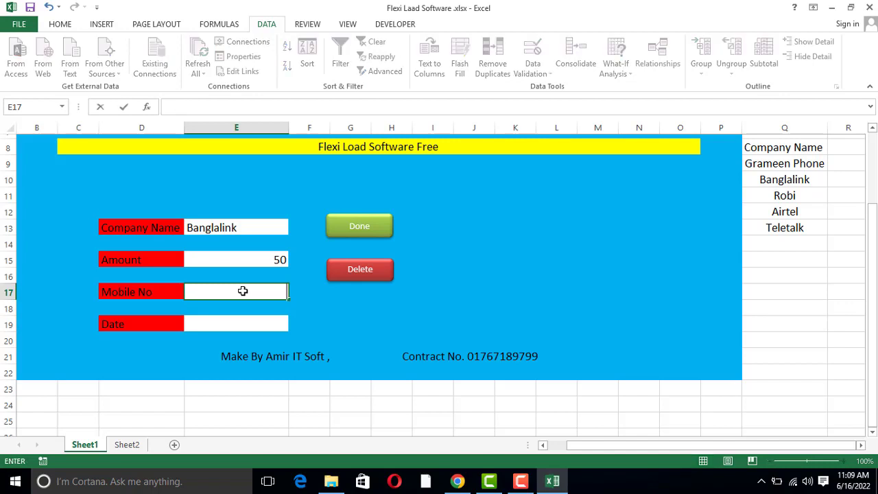
type("017")
key("BackSpace")
key("Return")
left_click(228, 291)
- Apply the Number format to the Mobile No cell E17
right_click(229, 293)
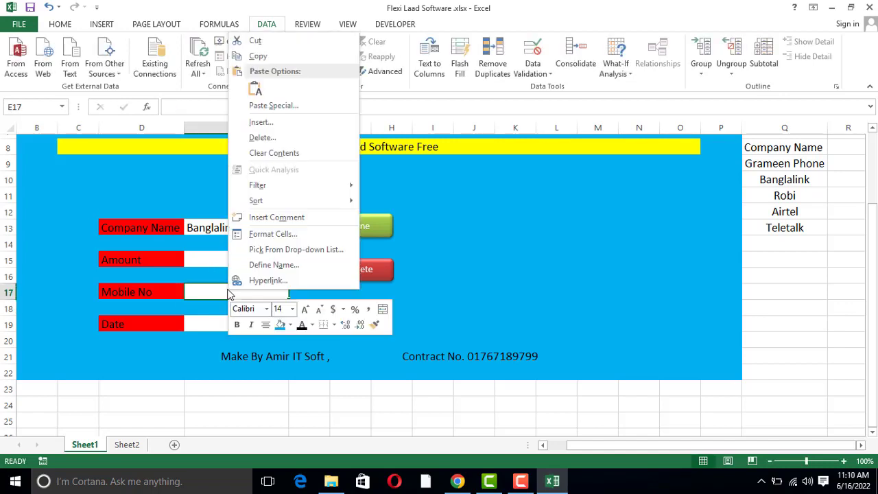
left_click(273, 234)
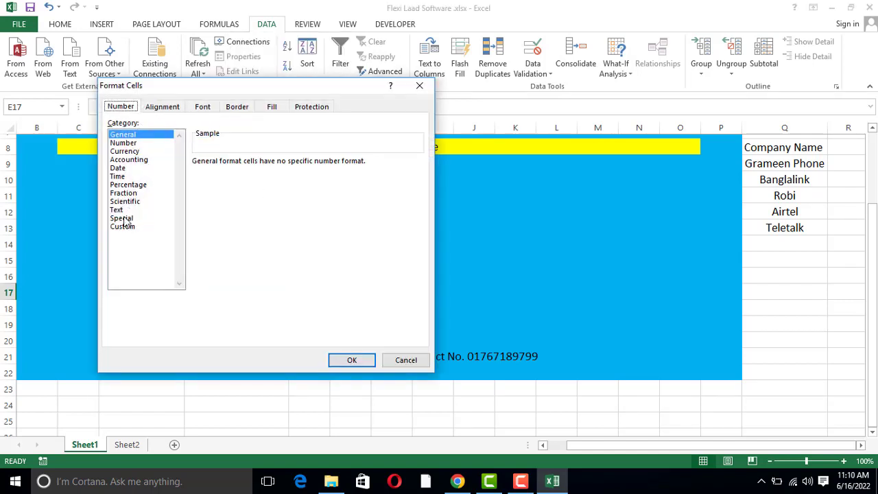
left_click(125, 143)
left_click(341, 361)
left_click(314, 313)
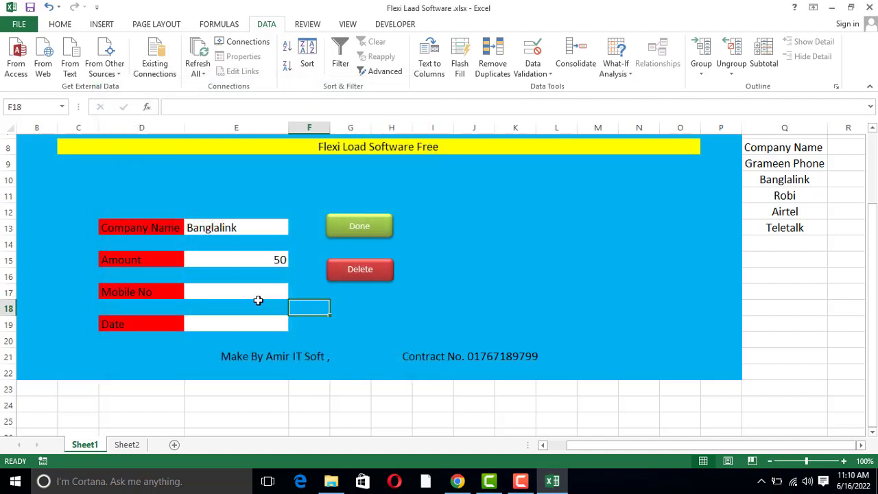
- Enter 017 in E17, see it display as 17.00, then delete it
left_click(253, 293)
type("017")
key("Return")
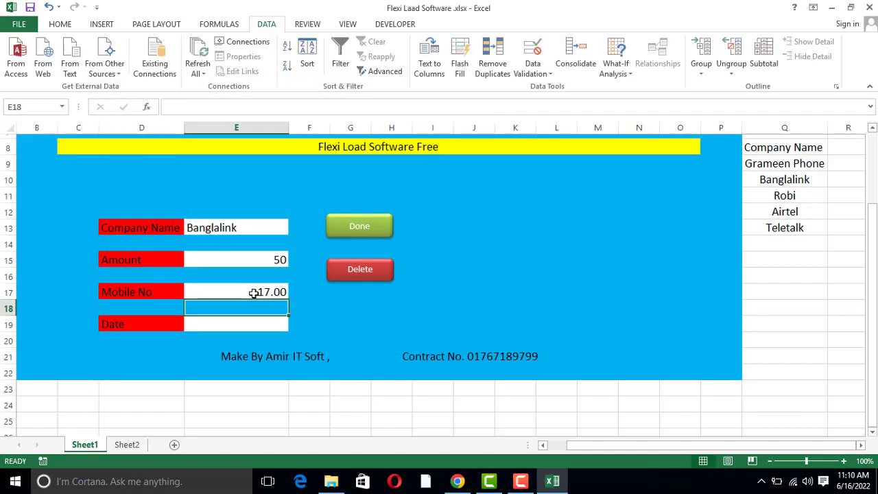
left_click(261, 292)
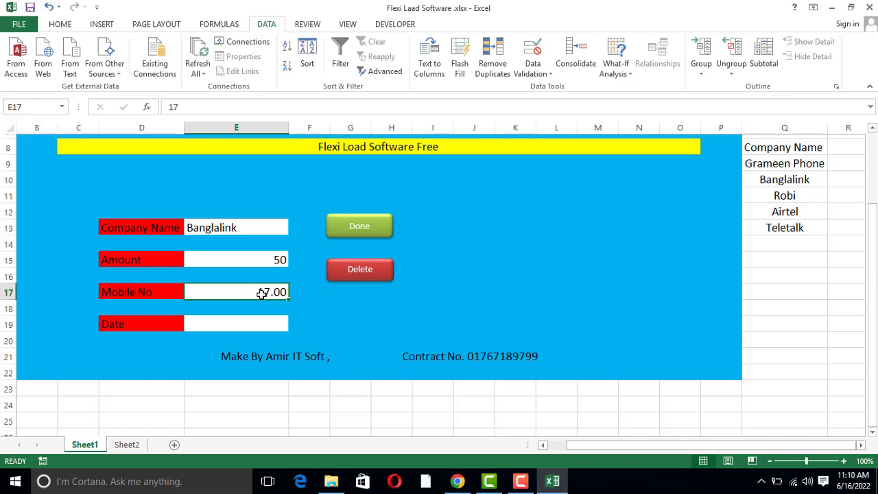
left_click(351, 304)
left_click(242, 290)
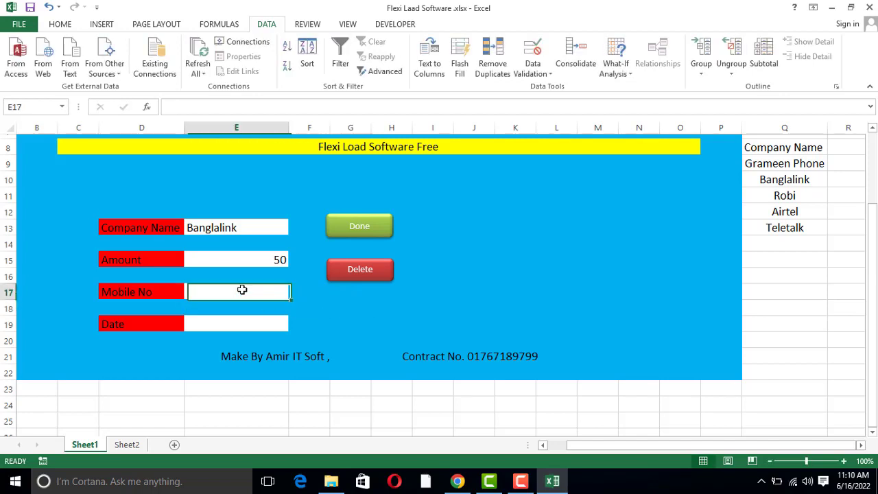
key("Delete")
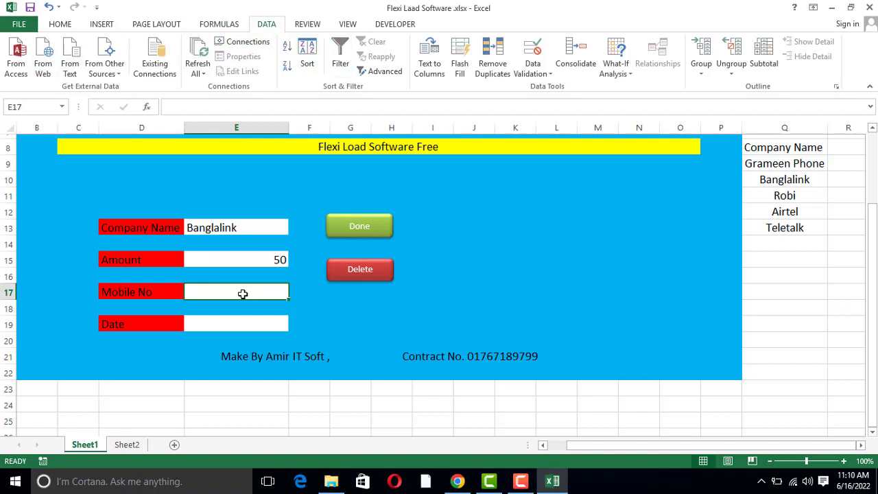
- Format the Mobile No cell E17 with the Text category
right_click(244, 295)
left_click(287, 238)
left_click(141, 217)
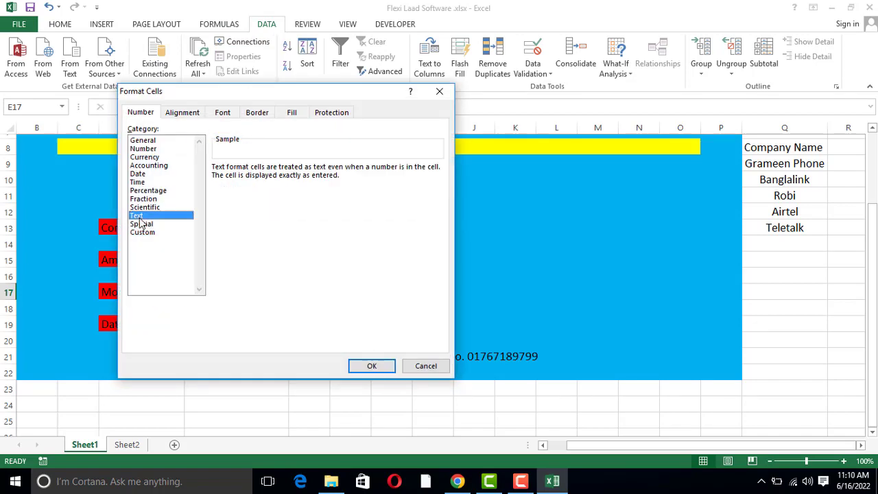
left_click(364, 366)
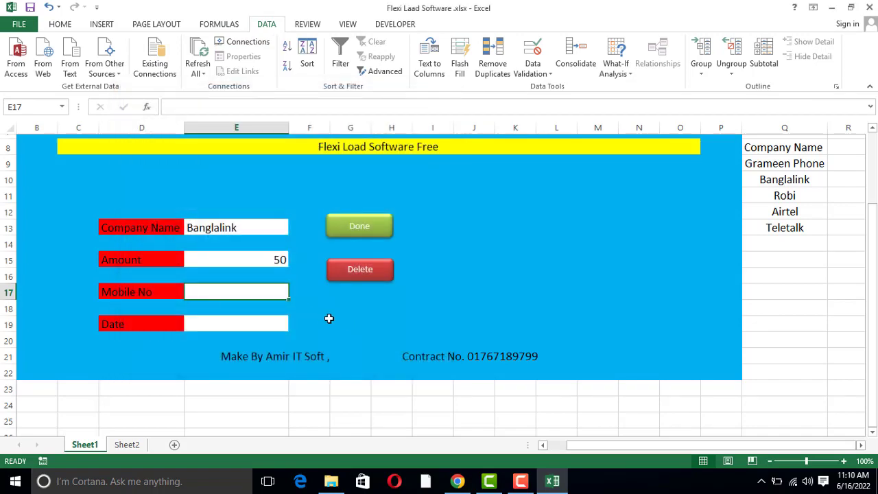
left_click(330, 321)
- Enter 017 in E17 and confirm it keeps the leading zero
left_click(260, 294)
type("01")
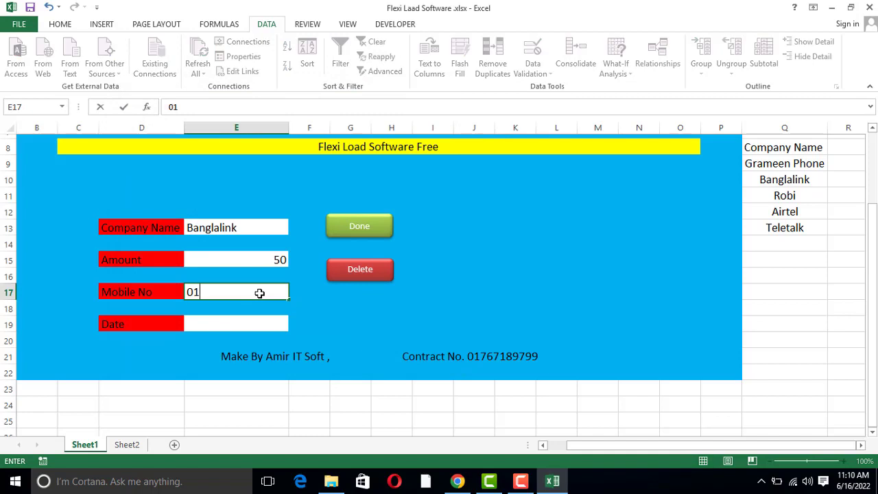
type("7")
key("Return")
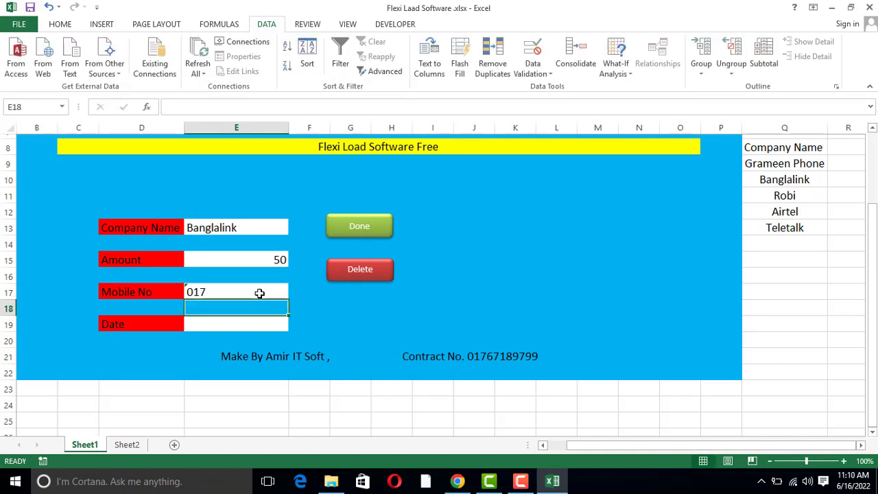
left_click(329, 321)
scroll(323, 317, "down", 2)
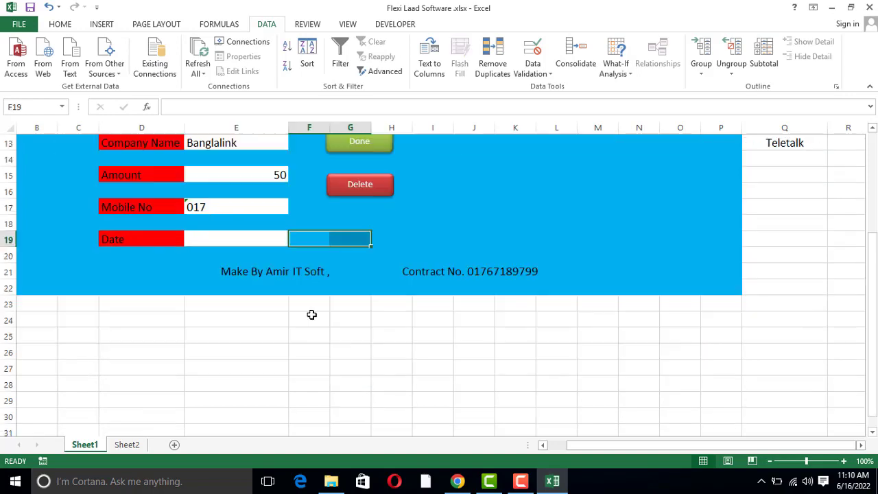
scroll(351, 306, "up", 3)
left_click(308, 335)
scroll(298, 323, "down", 1)
scroll(297, 324, "up", 1)
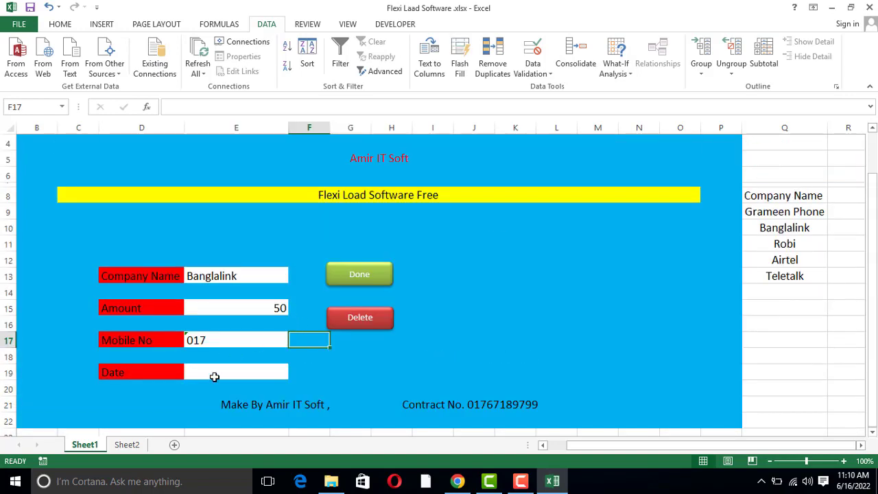
left_click(219, 372)
left_click(241, 381)
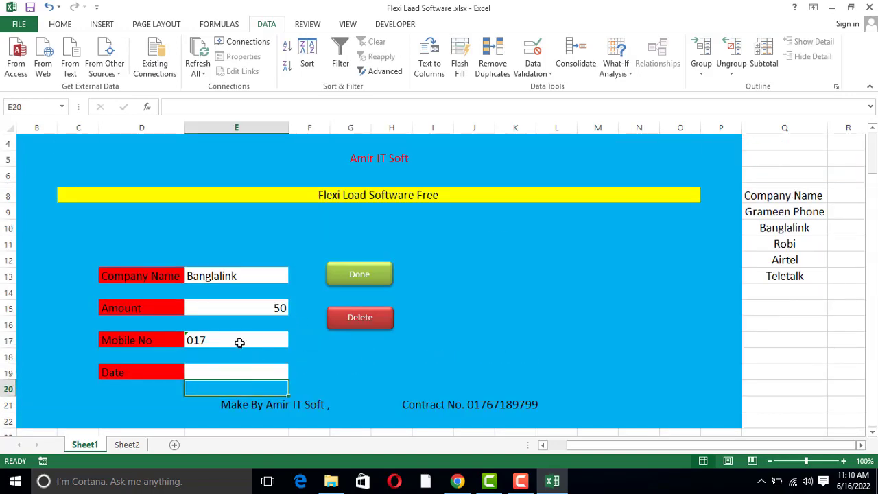
left_click(240, 341)
left_click(229, 376)
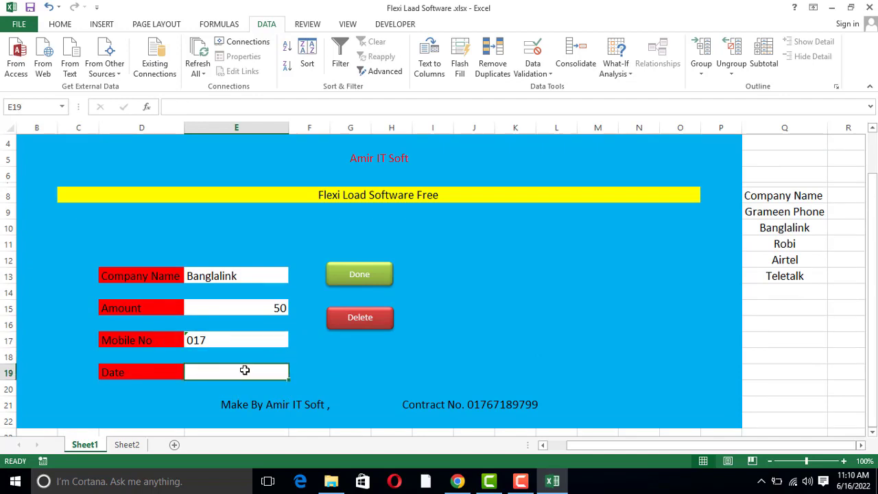
- Enter =NOW() in E19 and re-enter it so it shows 6/16/2022 11:11
type("=")
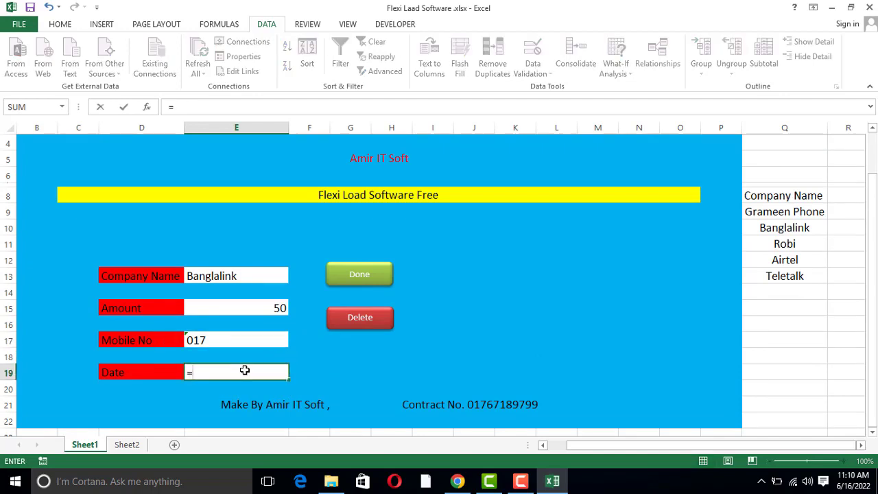
type("now")
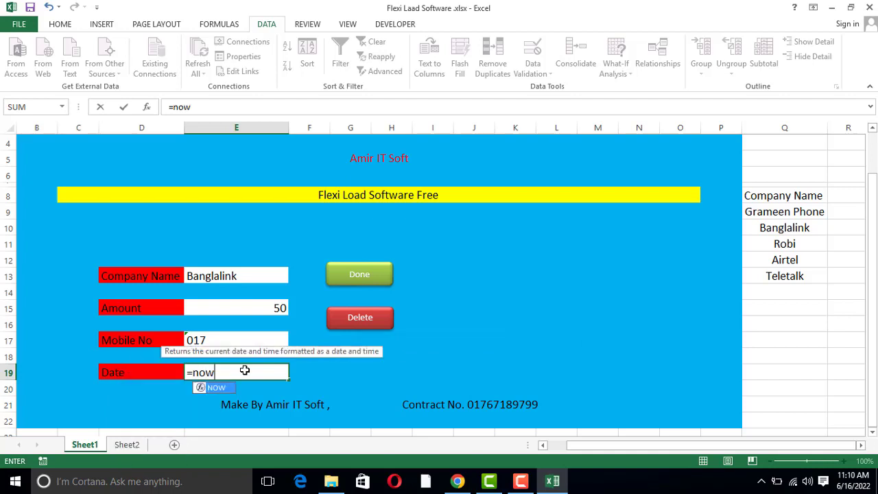
key("Return")
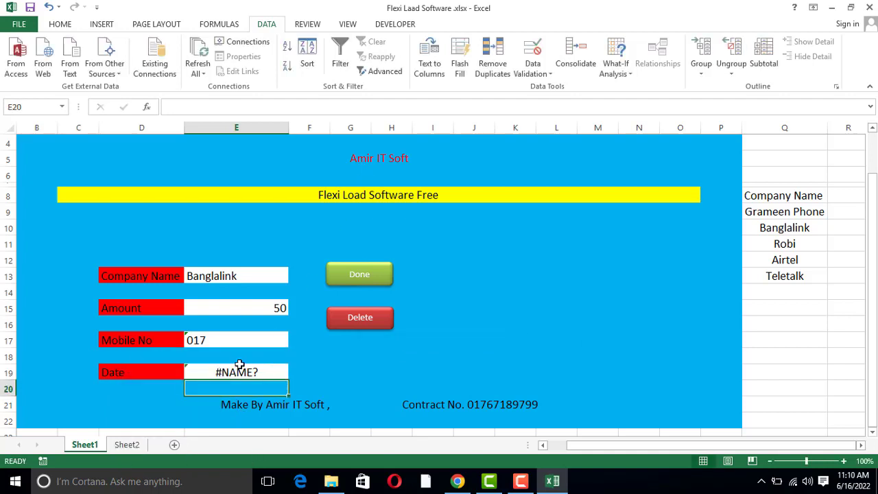
left_click(240, 368)
double_click(247, 370)
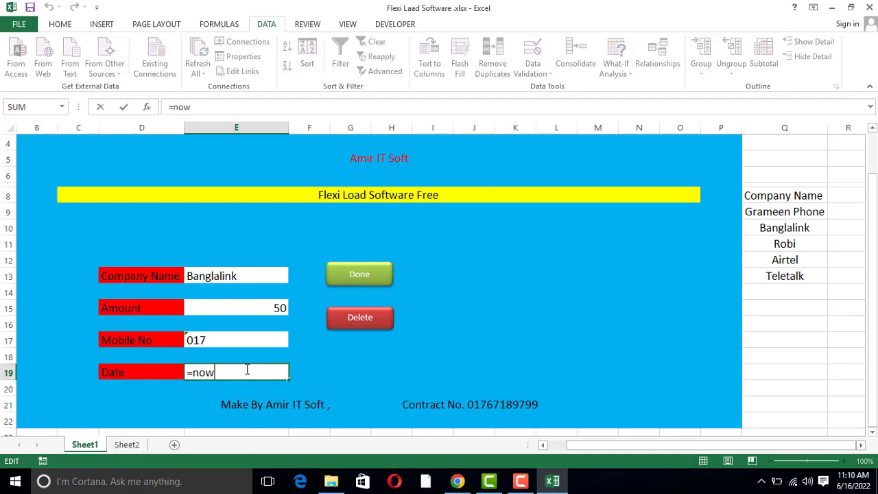
type("(")
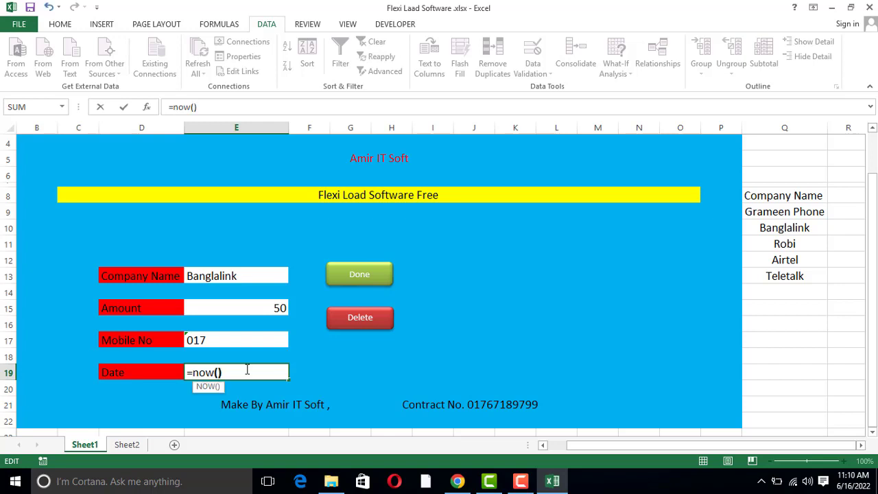
key("Return")
left_click(315, 372)
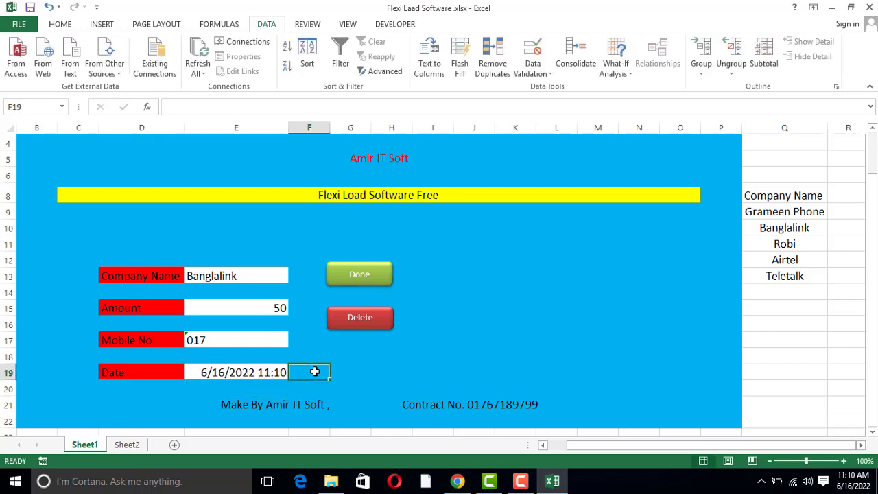
left_click(229, 373)
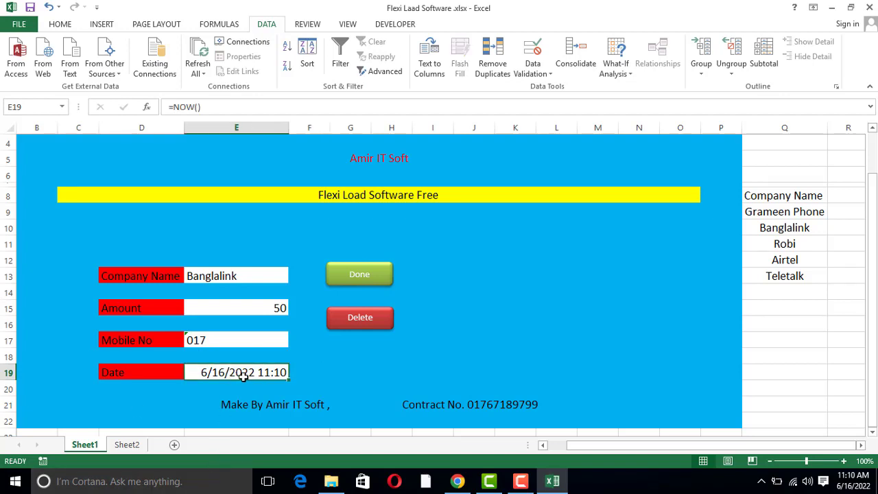
scroll(233, 346, "down", 1)
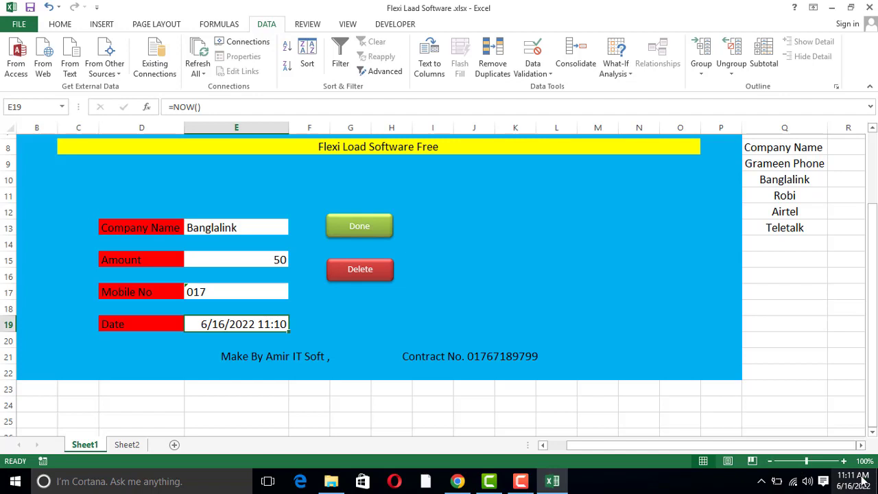
double_click(250, 324)
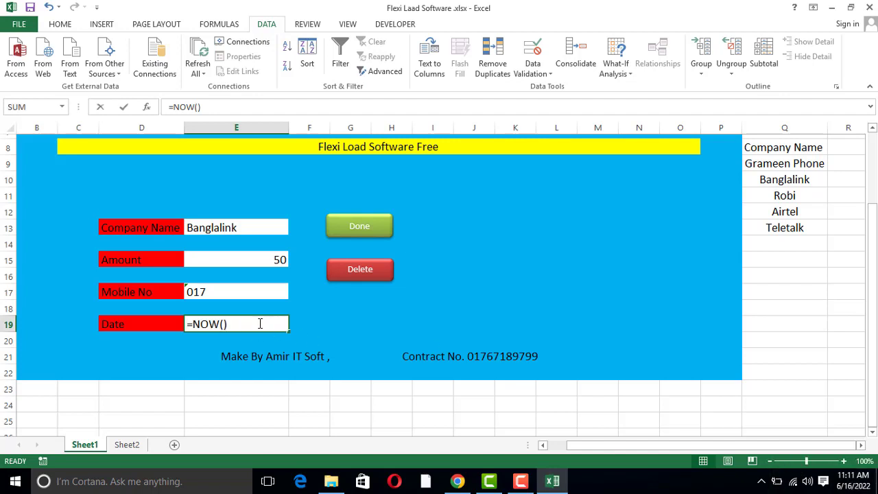
key("Return")
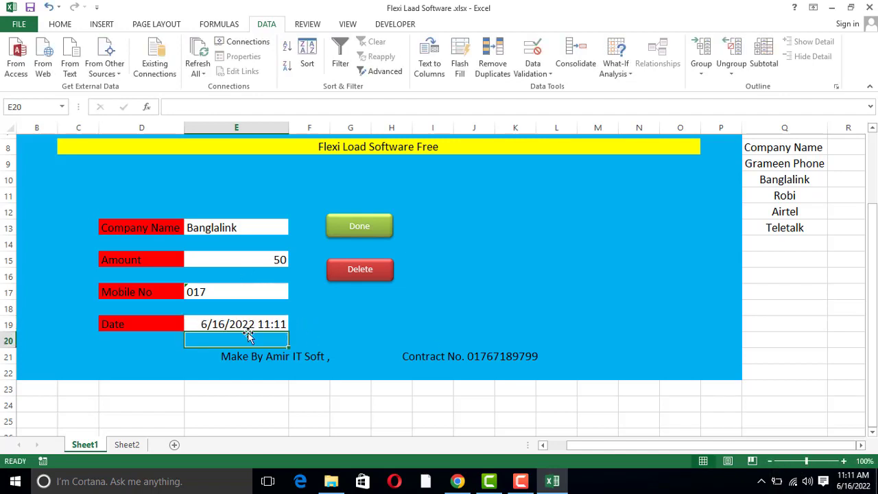
left_click(256, 323)
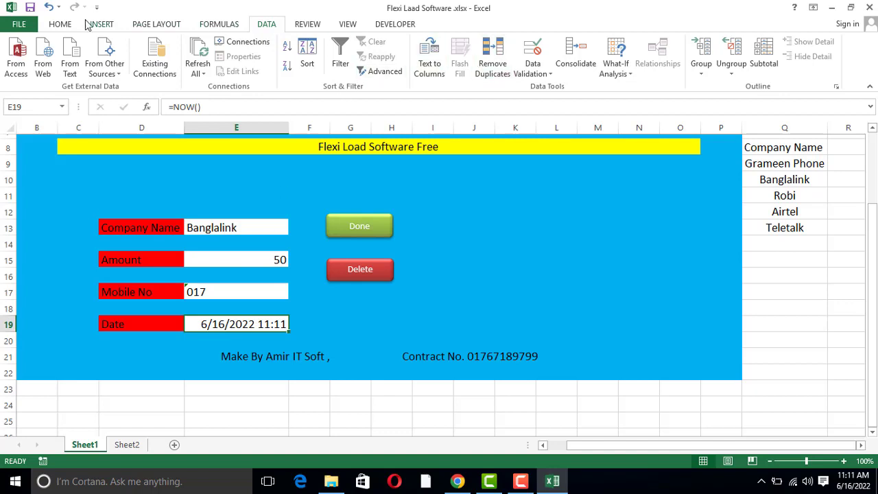
- Center-align the date in E19 and review the filled Date and Mobile No cells
left_click(62, 25)
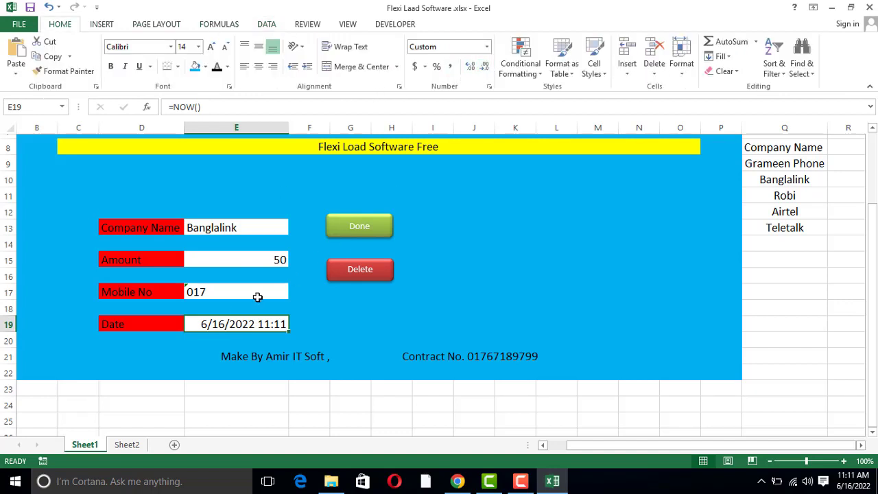
left_click(273, 68)
left_click(260, 68)
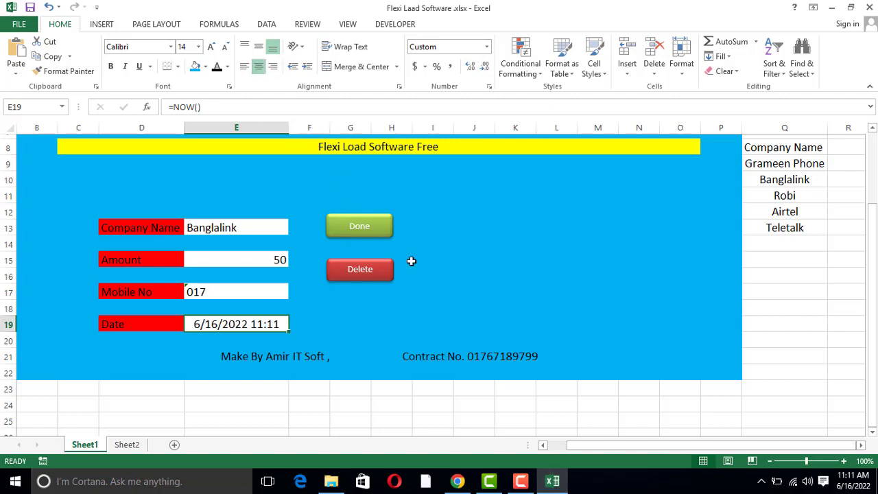
left_click(456, 292)
left_click(239, 323)
left_click(324, 338)
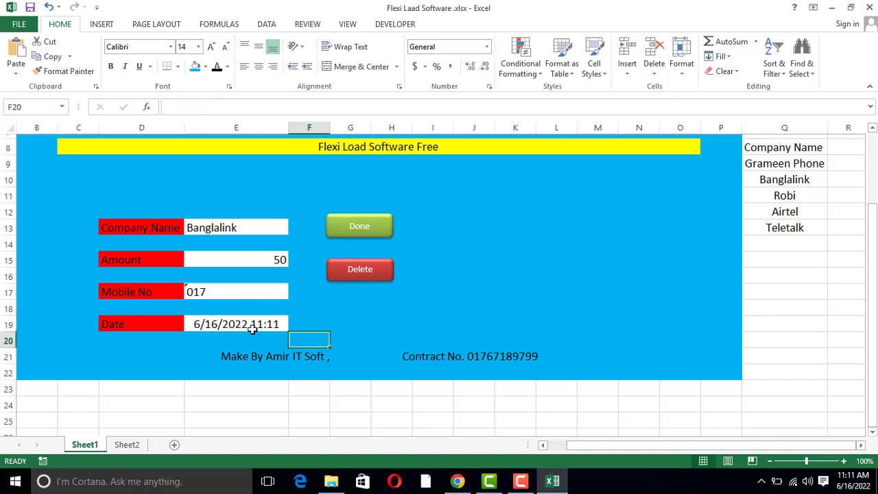
left_click(378, 327)
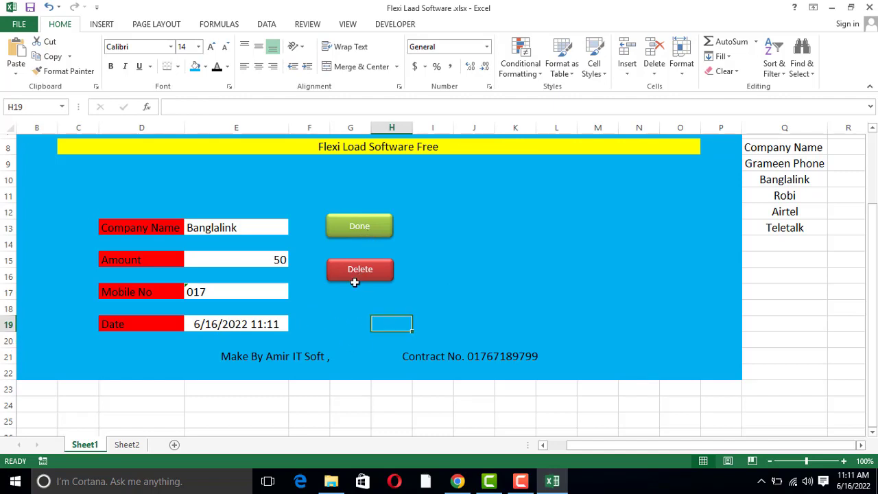
left_click(247, 326)
left_click(231, 295)
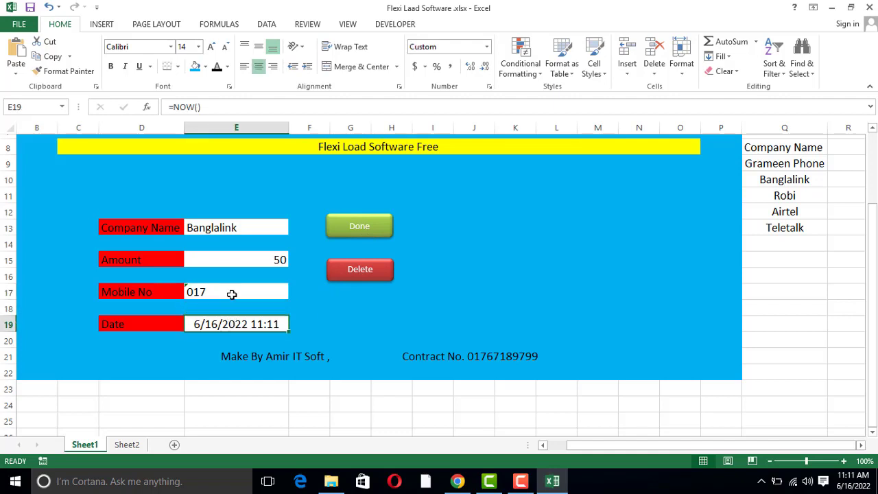
left_click(256, 293)
left_click(356, 334)
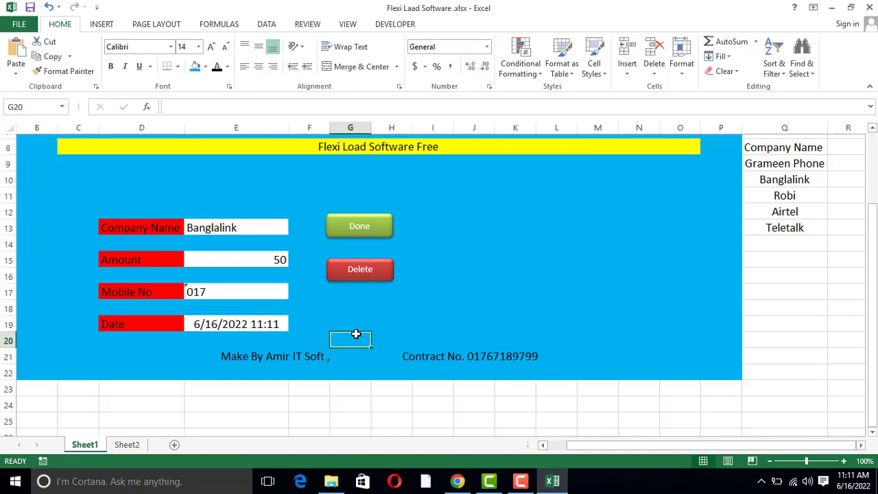
- Close Excel, switch Chrome to the Amir IT Soft tab, and minimise Chrome
left_click(869, 7)
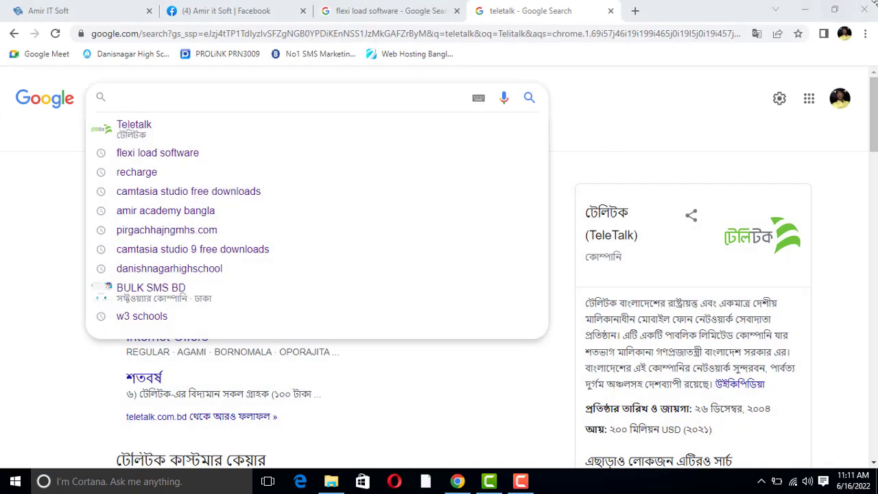
left_click(129, 9)
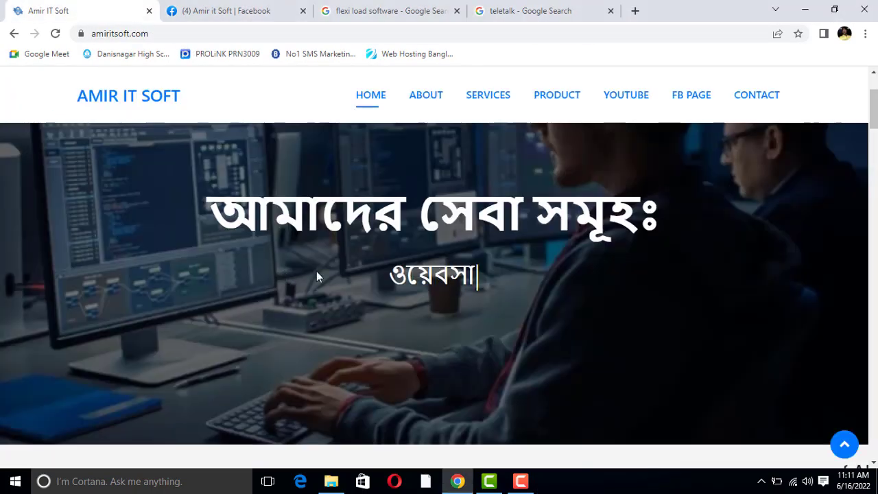
left_click(805, 11)
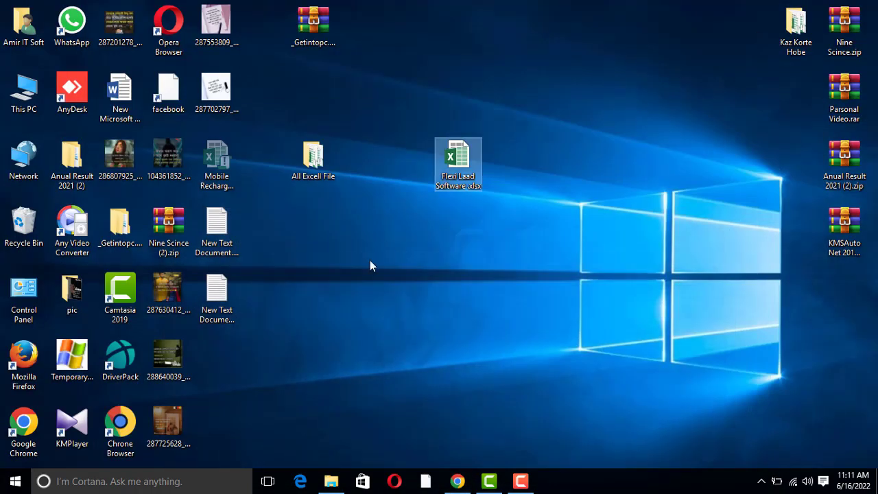
- Open Flexi Laad Software.xlsx from its desktop icon
double_click(456, 183)
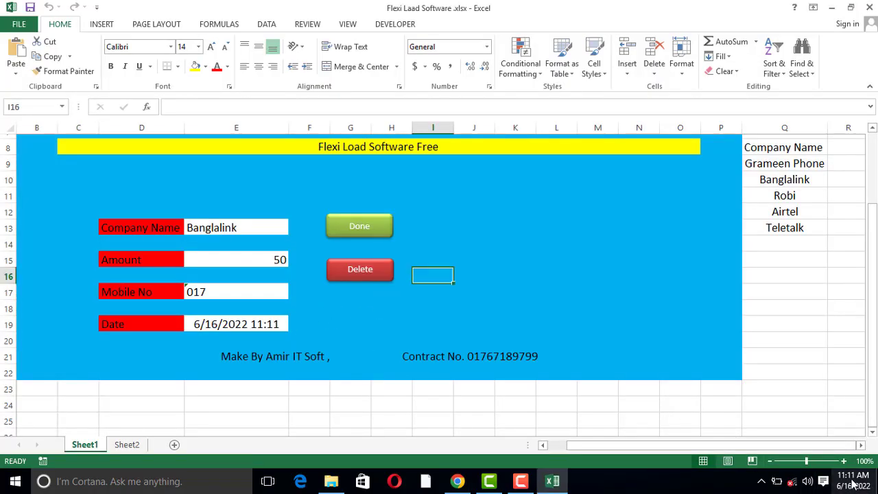
- Make row 20 taller to add space between the Date field and the footer
left_click(360, 346)
left_click(218, 324)
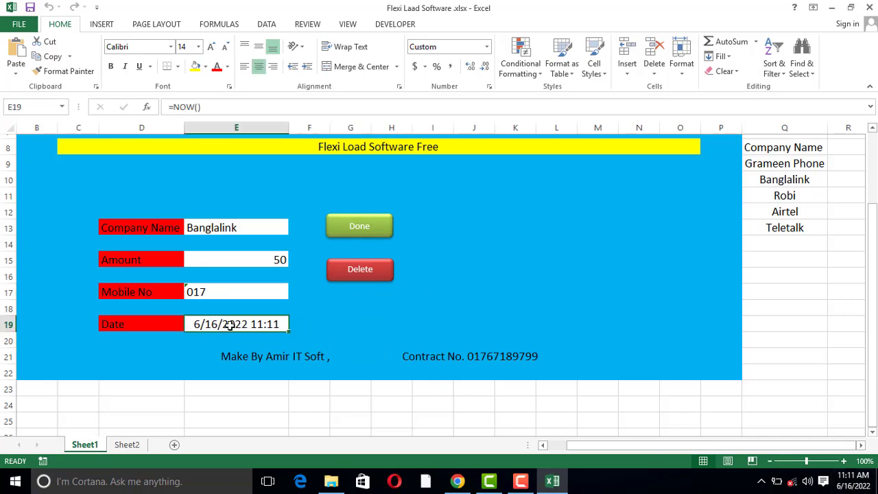
left_click(346, 329)
scroll(539, 366, "up", 2)
scroll(322, 341, "down", 3)
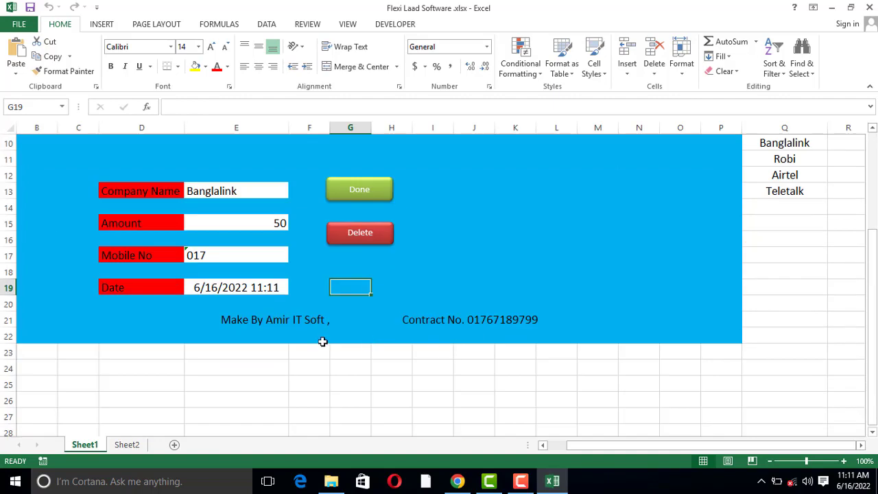
left_click_drag(8, 313, 8, 332)
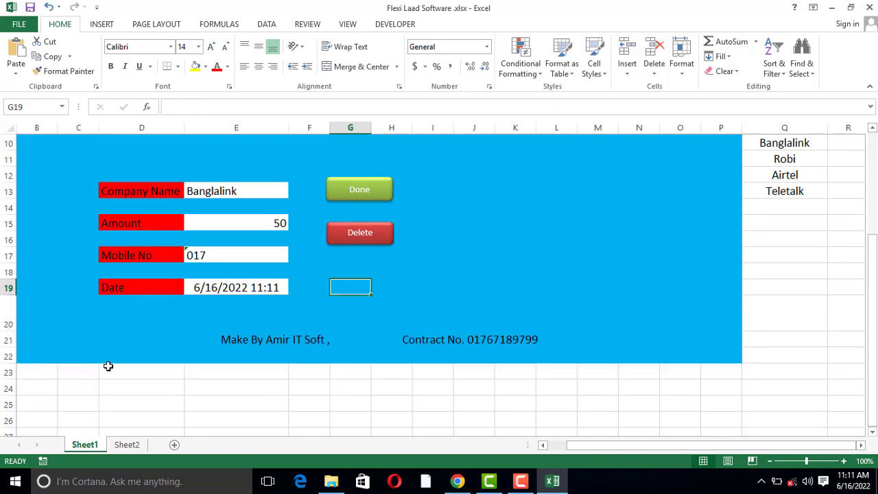
- Check the form by selecting nearby cells and the Done and Delete shapes
left_click(252, 377)
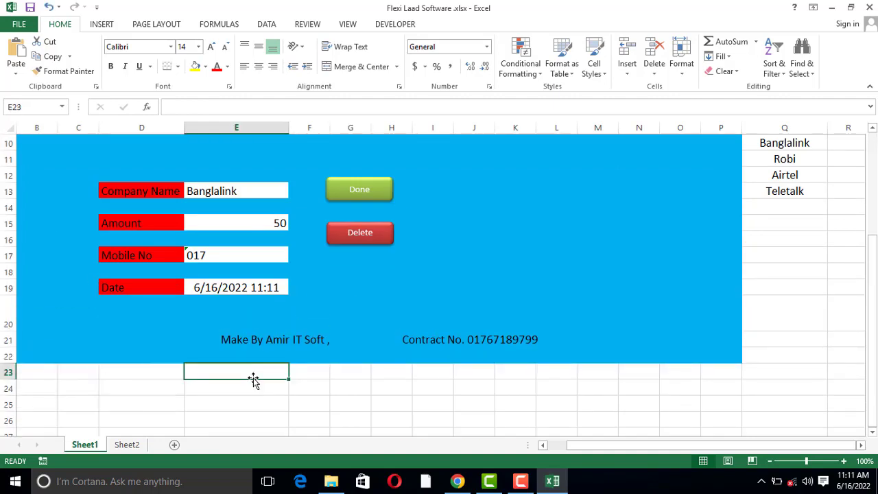
scroll(323, 392, "up", 3)
left_click(319, 387)
scroll(332, 350, "down", 1)
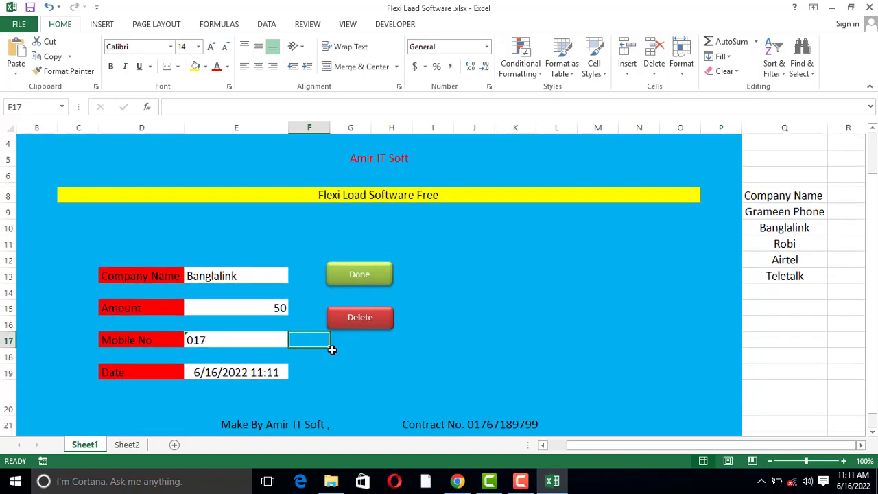
left_click(360, 273)
left_click(403, 307)
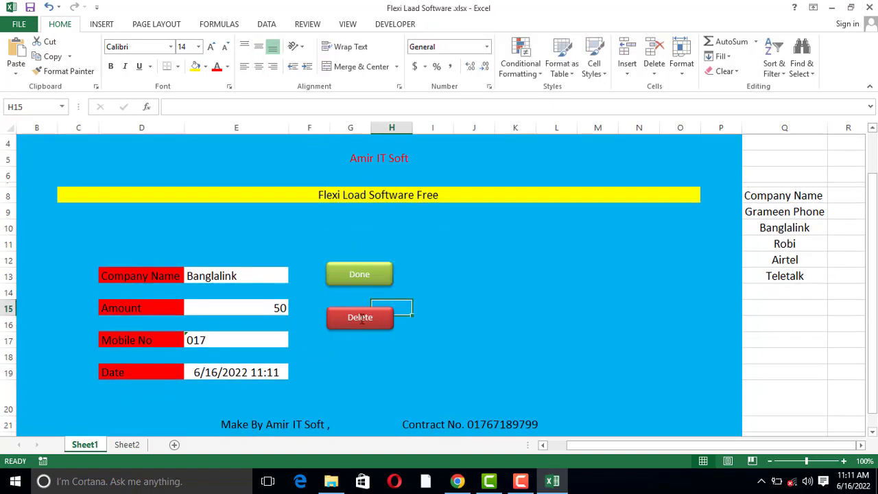
left_click(362, 319)
left_click(437, 315)
scroll(352, 355, "down", 2)
scroll(551, 276, "up", 3)
left_click(505, 294)
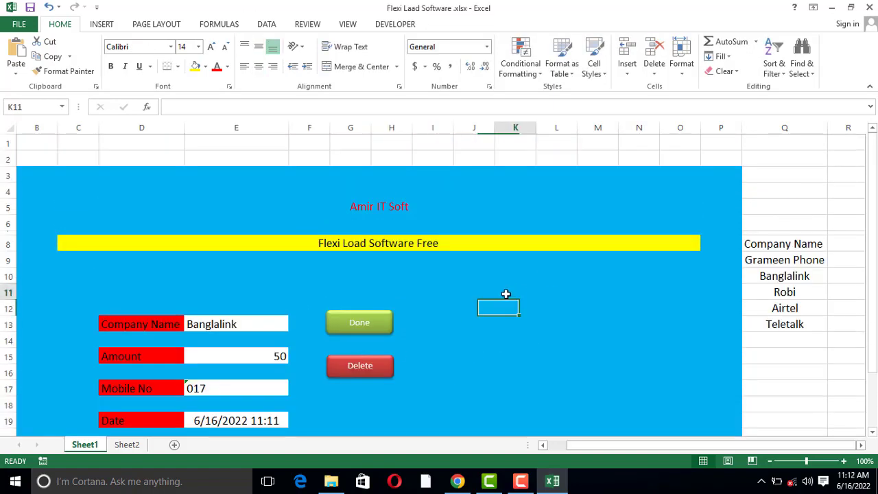
left_click(494, 312)
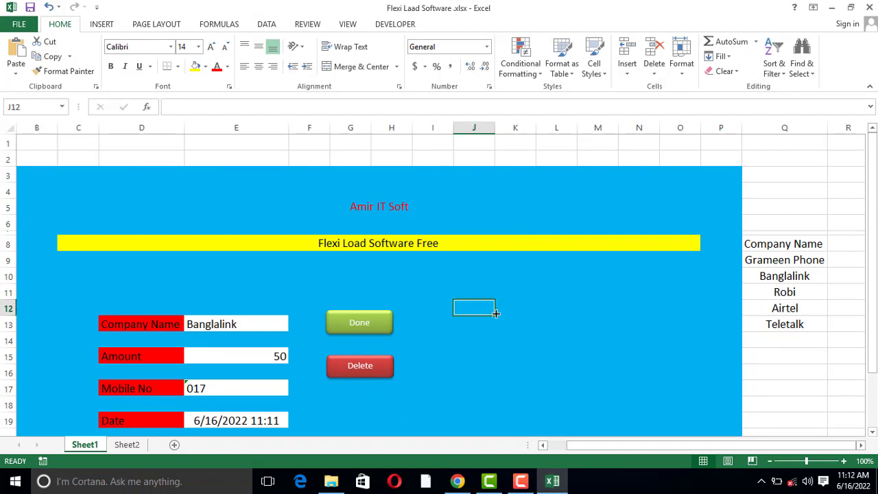
- Enter the label 'Tolal Flexi Load' in cell J13 beside the Done and Delete buttons
left_click(464, 321)
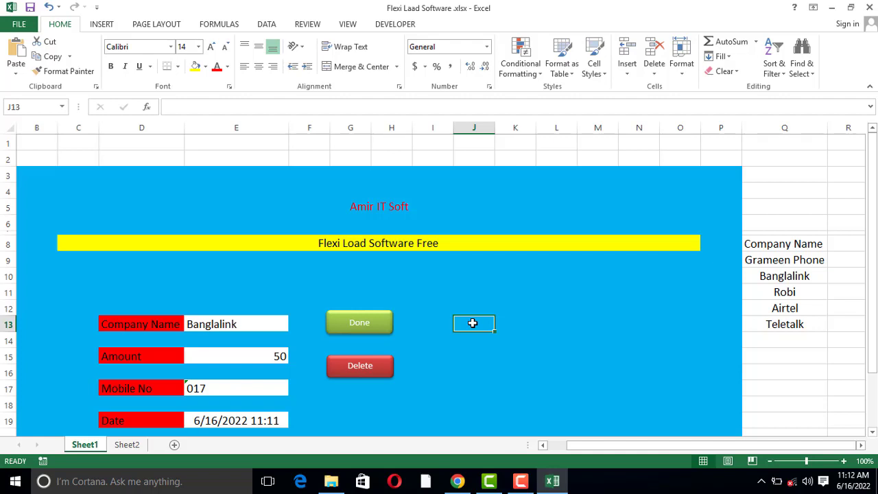
type("Tolal F")
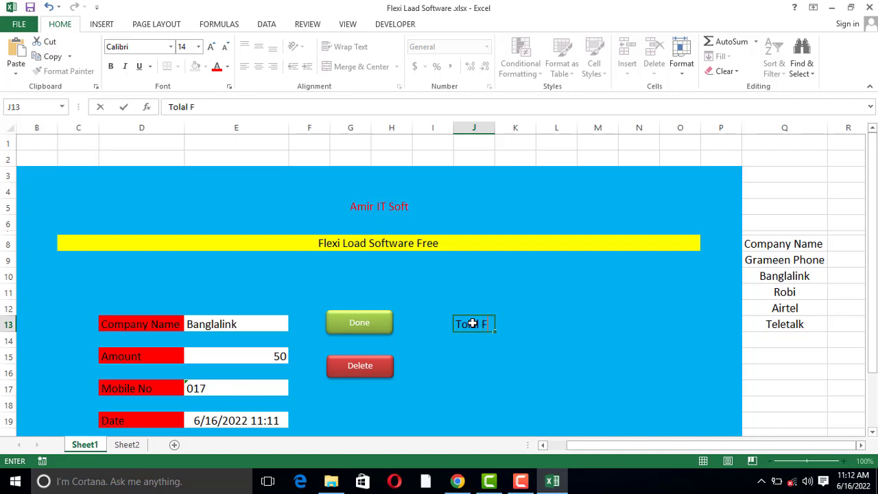
type("lexi Load")
left_click(506, 333)
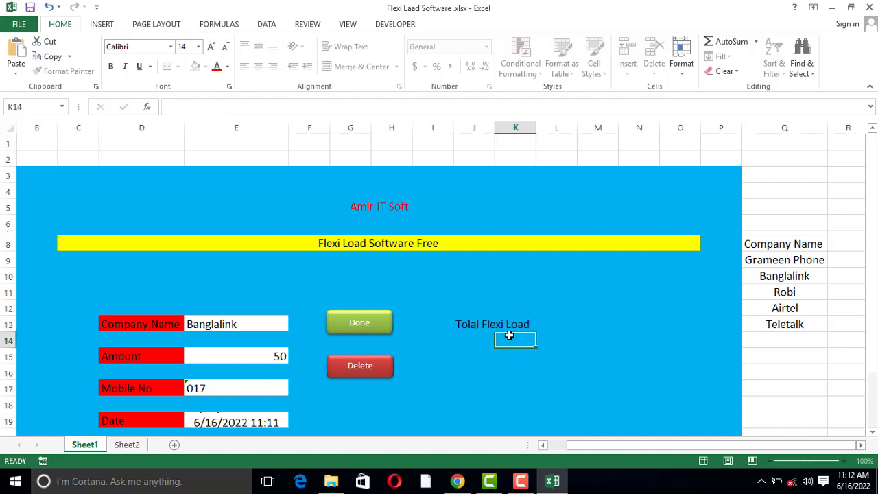
left_click(480, 320)
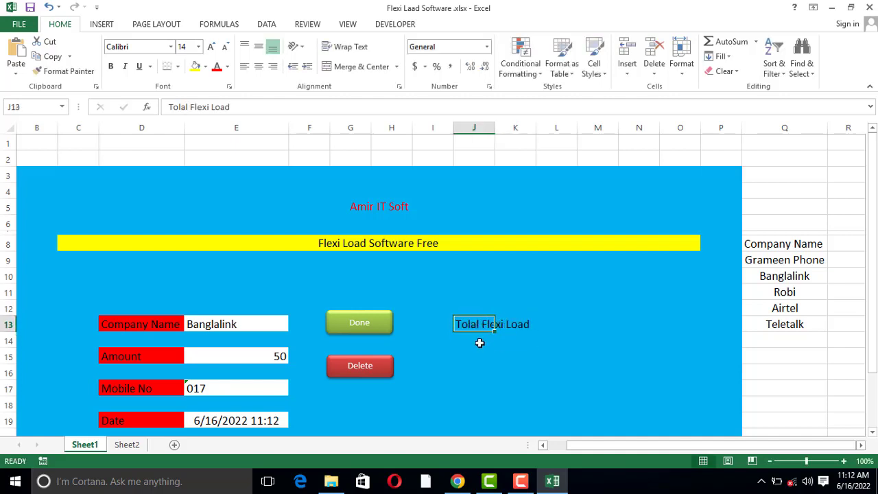
left_click(482, 353)
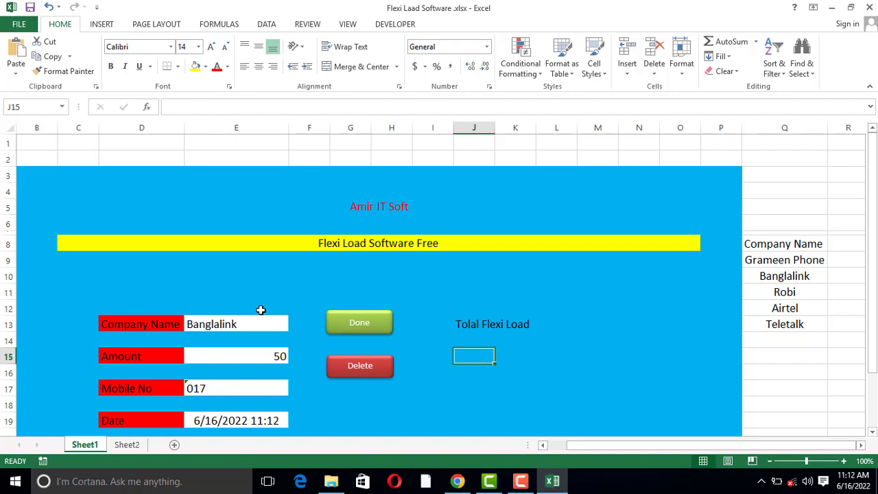
- Select the entire sheet and apply All Borders to every cell
left_click(588, 141)
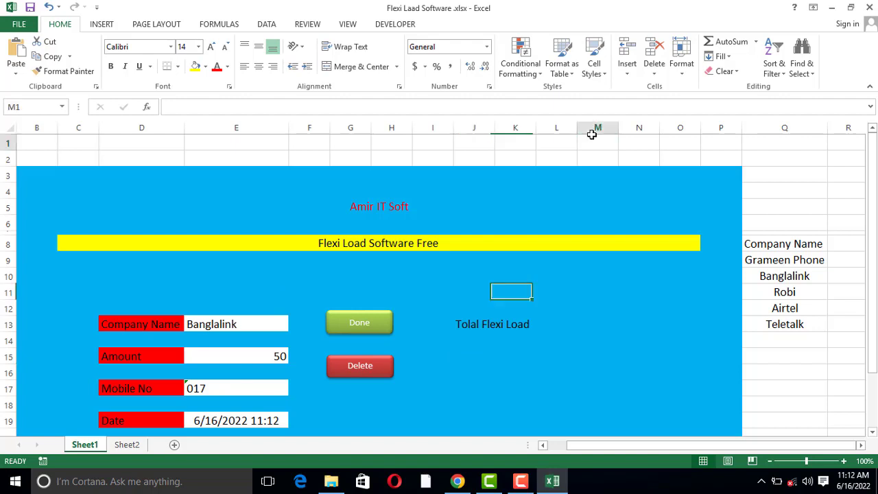
left_click(597, 127)
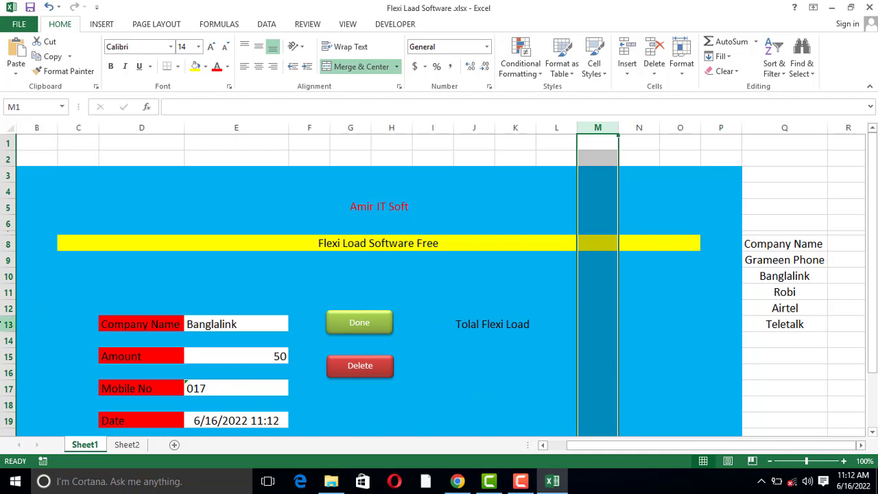
left_click(4, 324)
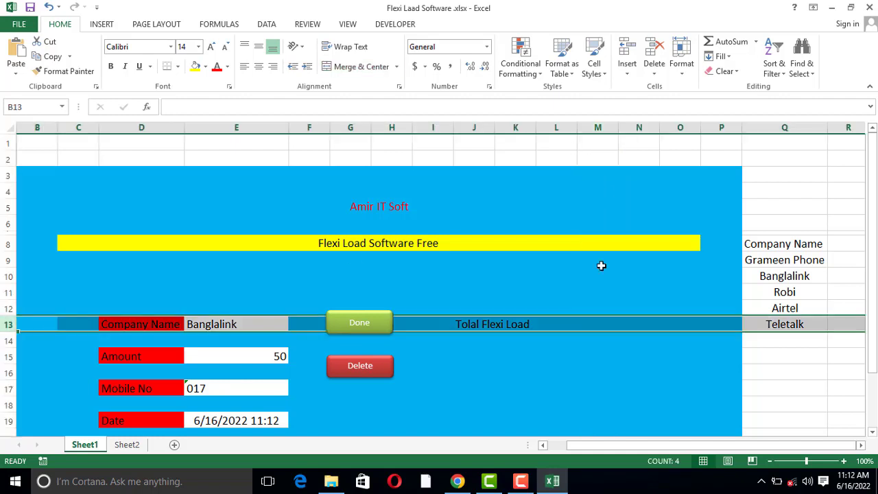
left_click(31, 129)
left_click(11, 128)
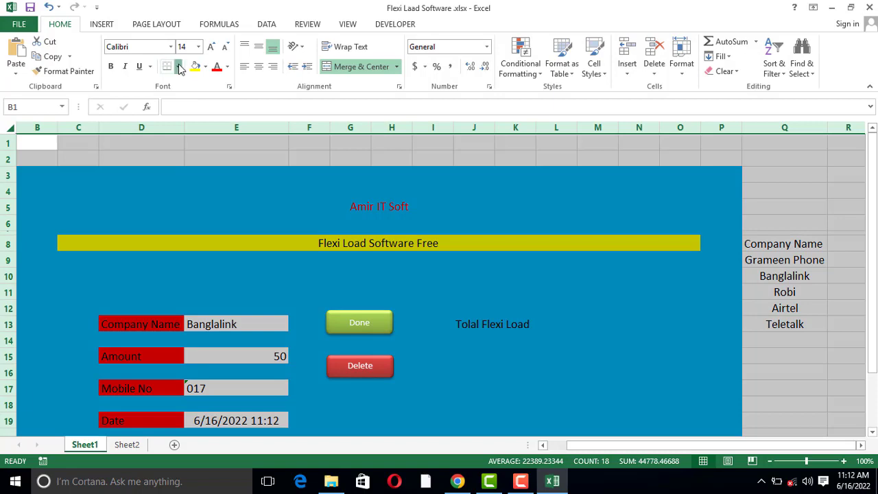
left_click(177, 67)
left_click(185, 175)
- Fill cell M13 white as the input box for the Tolal Flexi Load label
left_click(599, 291)
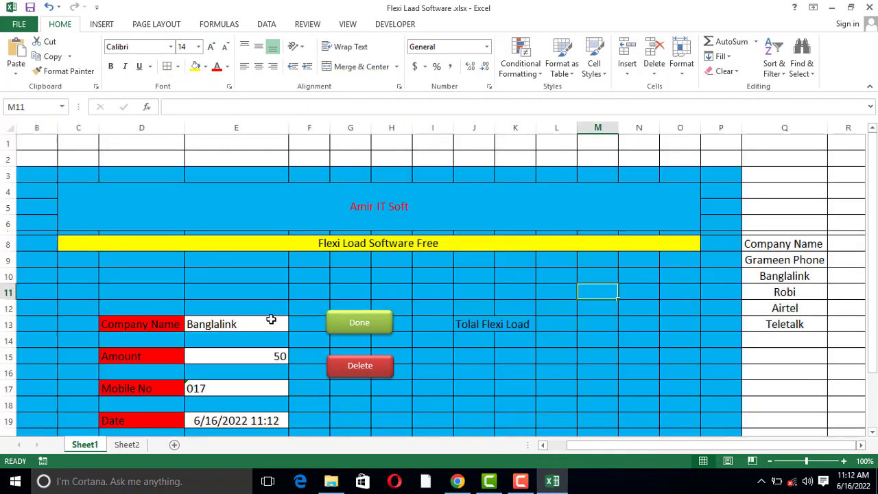
left_click(12, 328)
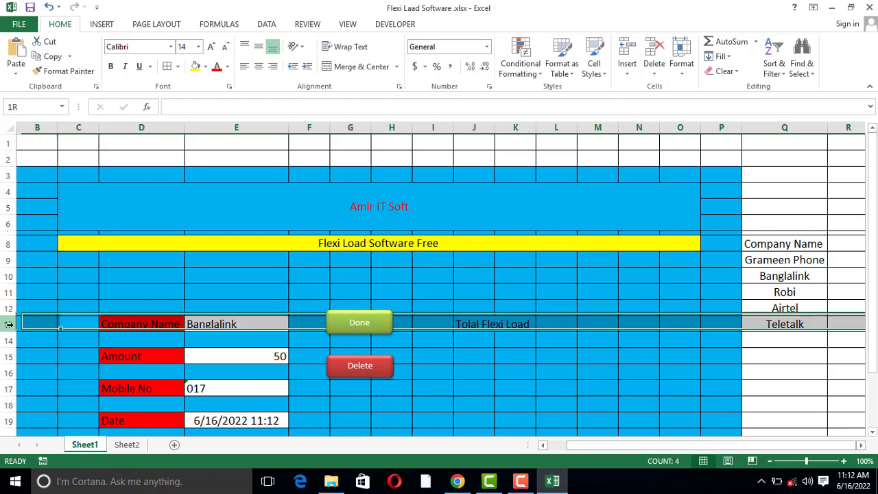
left_click(598, 326)
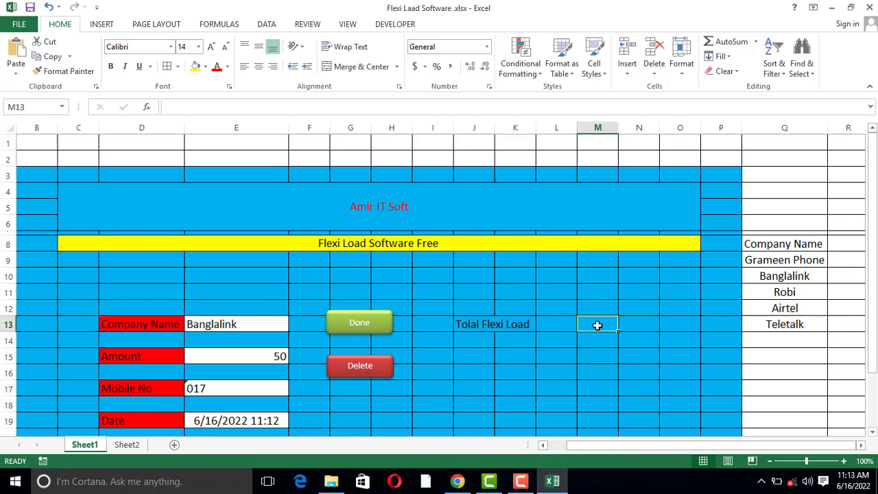
left_click(205, 67)
left_click(212, 178)
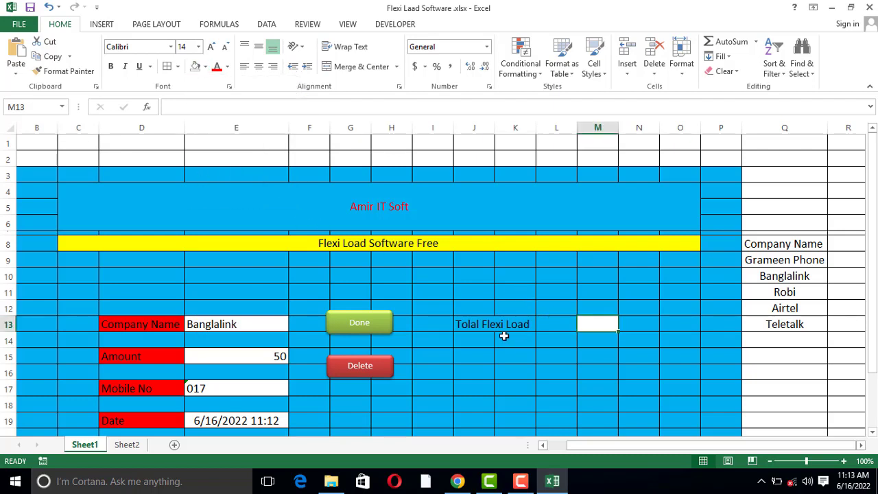
left_click(472, 356)
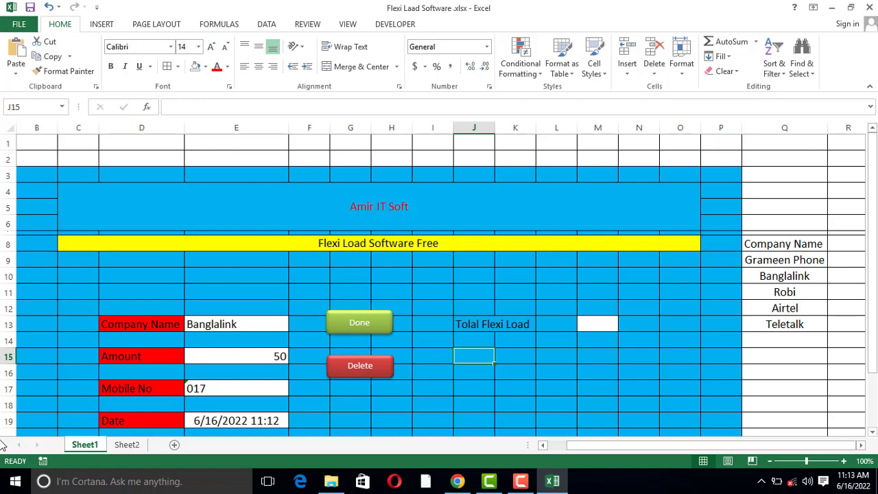
- Type the label 'Amount' into cell J15
type("T")
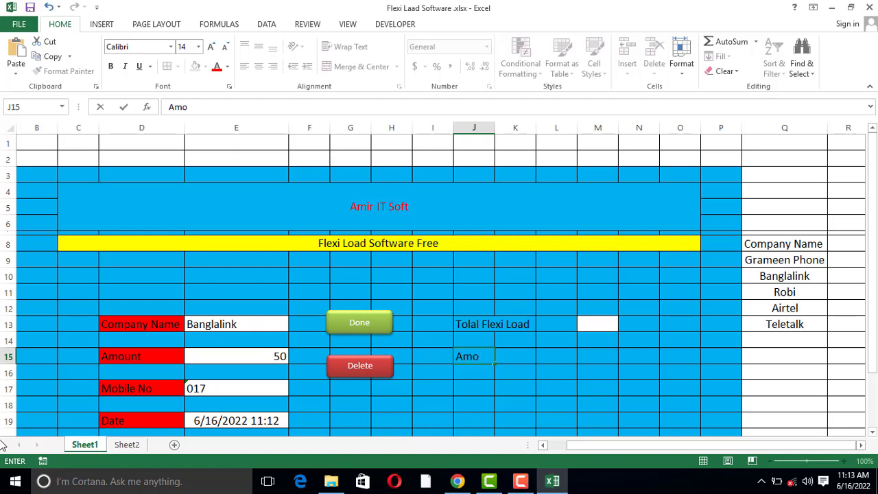
type("unt")
left_click(483, 389)
left_click(483, 356)
left_click(486, 326)
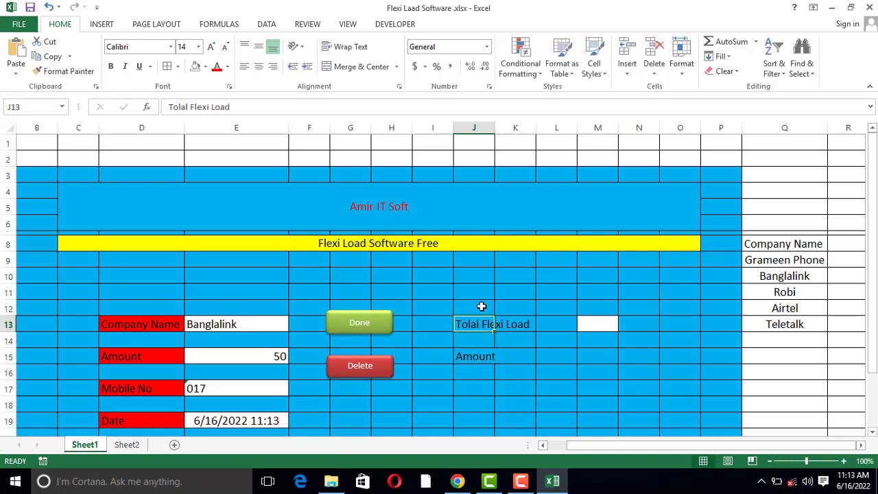
left_click(520, 327)
left_click(492, 325)
- Fill cell M15 white as the Amount input box
left_click(596, 361)
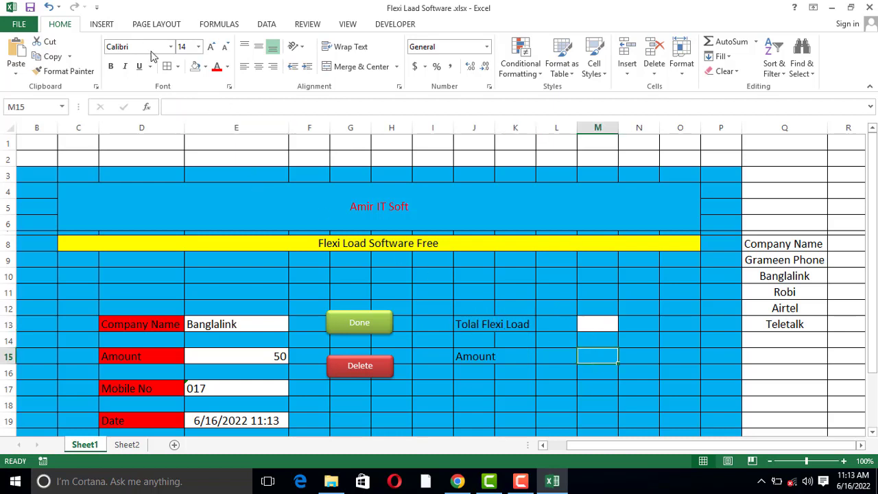
left_click(195, 65)
left_click(608, 401)
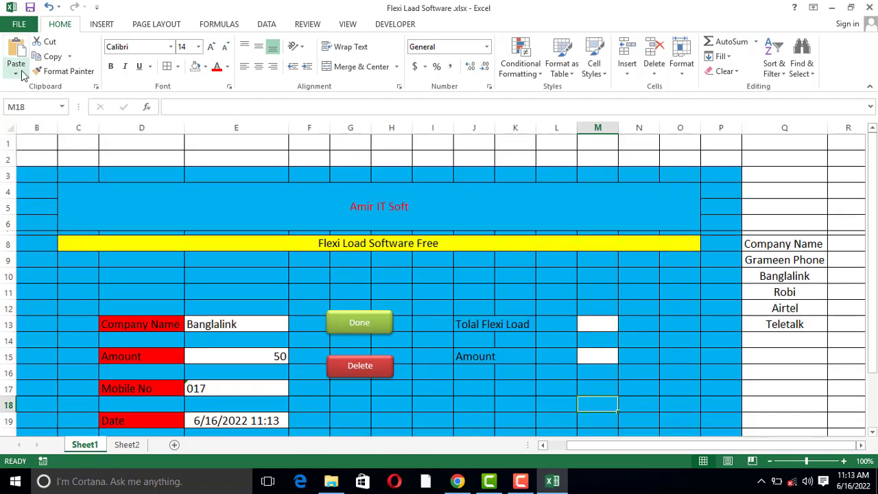
- Remove all cell borders from the whole worksheet with No Border
left_click(177, 67)
left_click(45, 158)
left_click(13, 129)
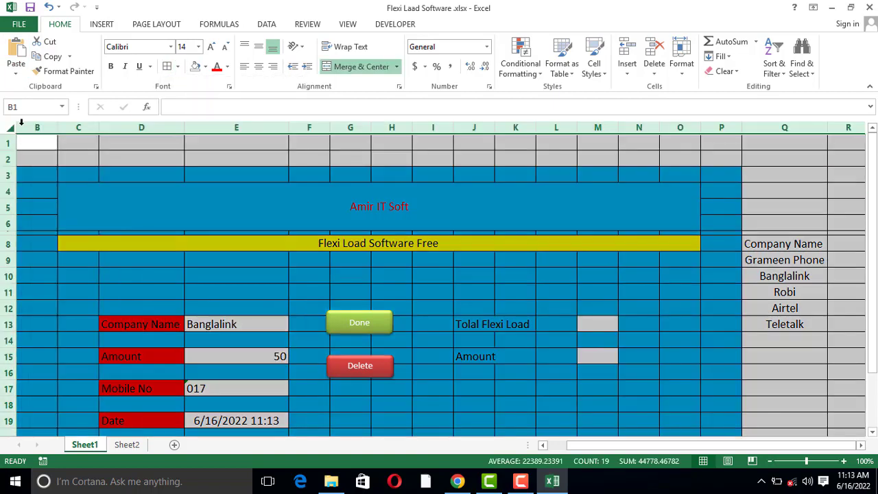
left_click(178, 66)
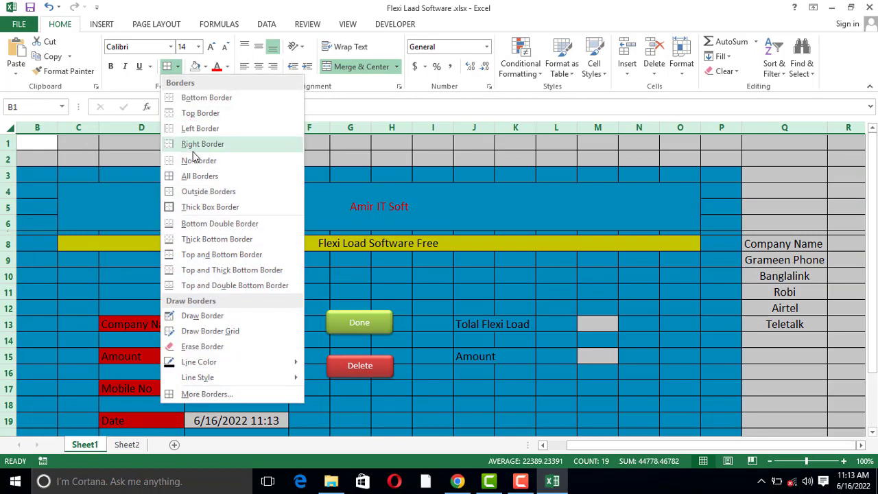
left_click(198, 160)
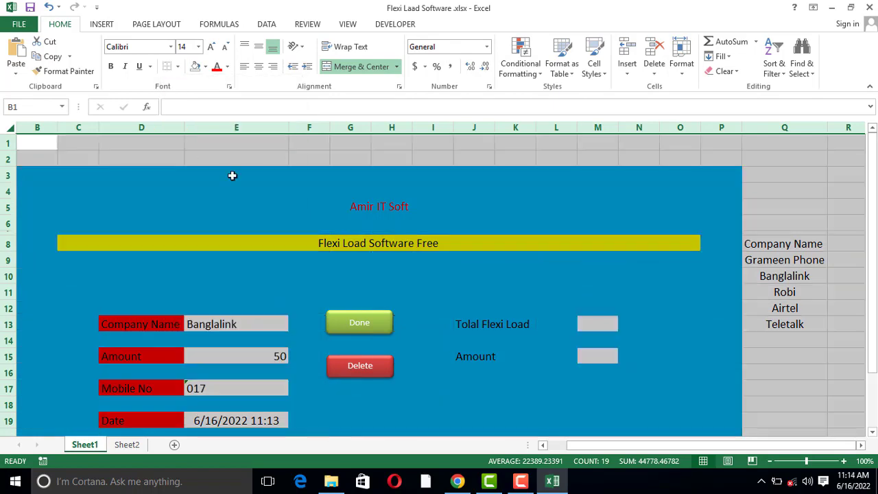
left_click(466, 296)
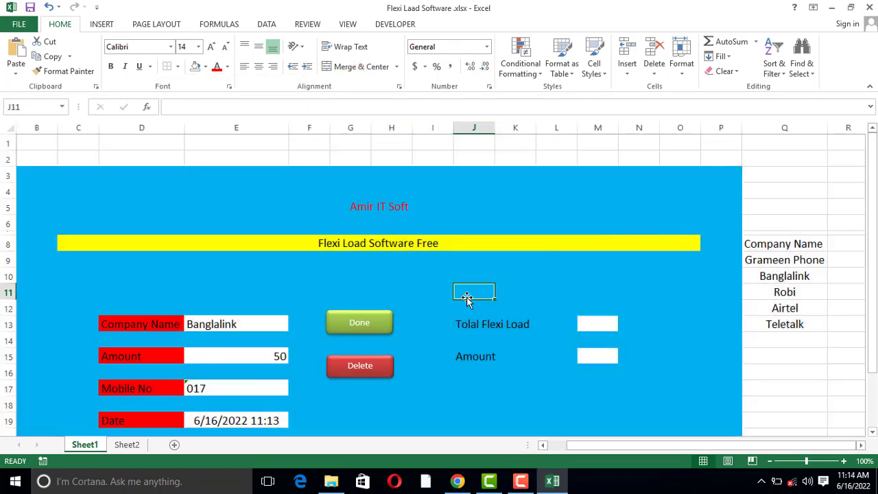
- Collapse column L to almost zero width
left_click(486, 325)
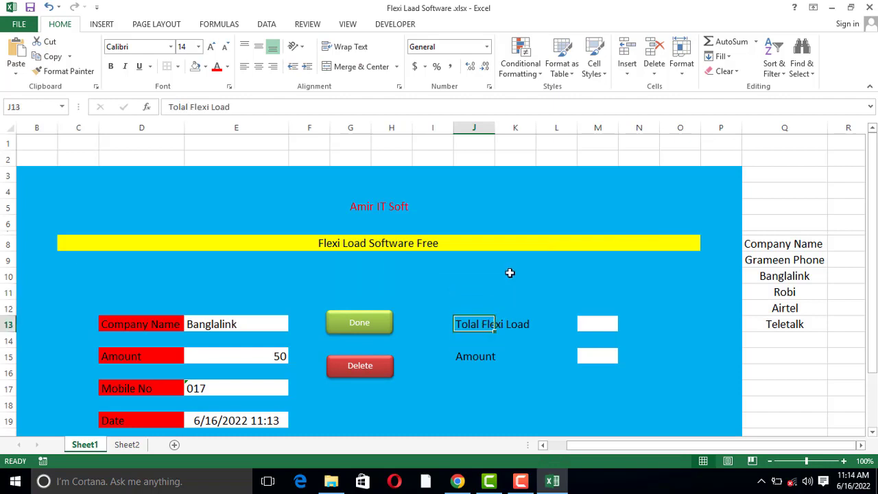
left_click_drag(577, 128, 538, 148)
left_click(608, 337)
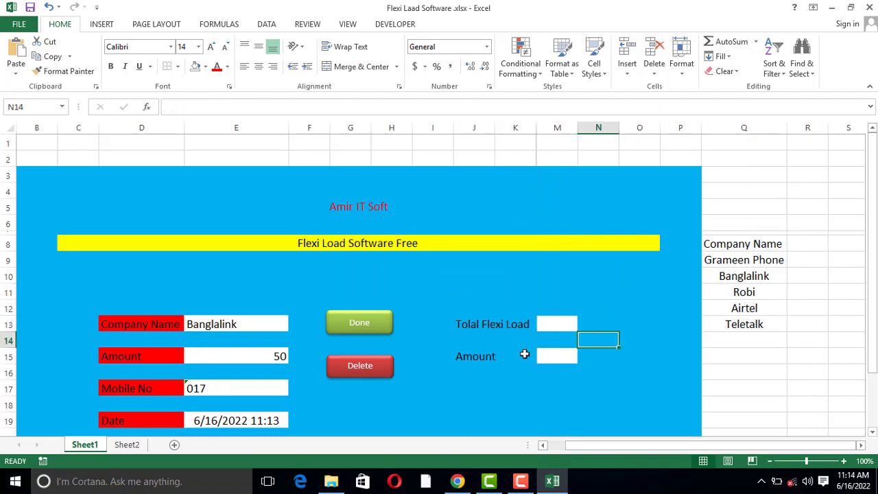
- Widen column J to fit the Tolal Flexi Load label, narrow K, and widen M
left_click(492, 352)
left_click(490, 328)
left_click(516, 325)
left_click(580, 326)
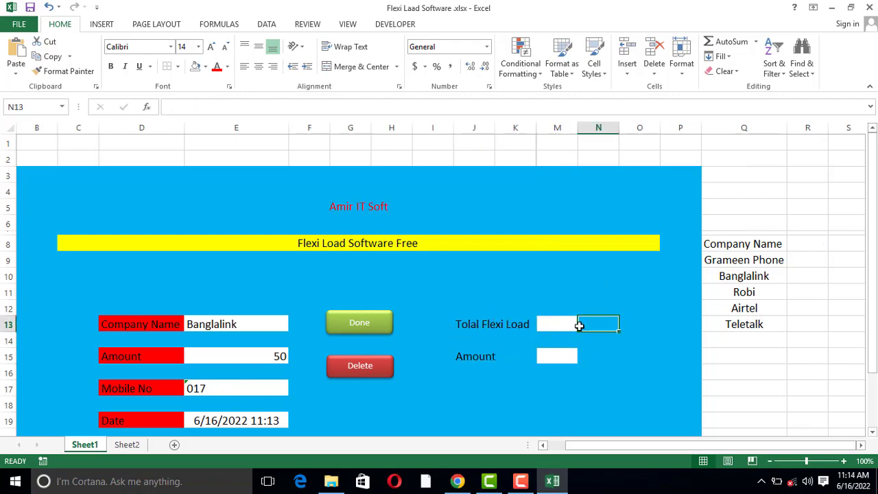
left_click(517, 327)
left_click(472, 321)
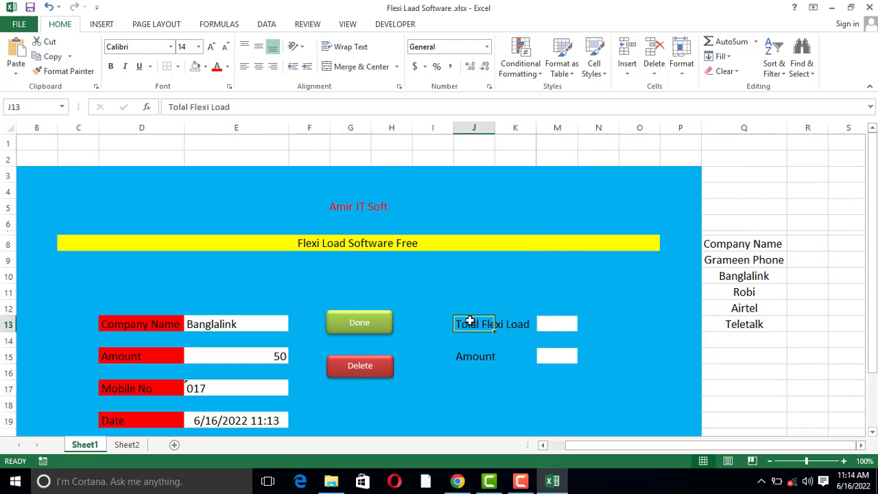
left_click_drag(485, 321, 476, 322)
mouse_move(490, 125)
left_mouse_down()
mouse_move(530, 125)
mouse_move(545, 176)
left_mouse_up()
left_click(543, 322)
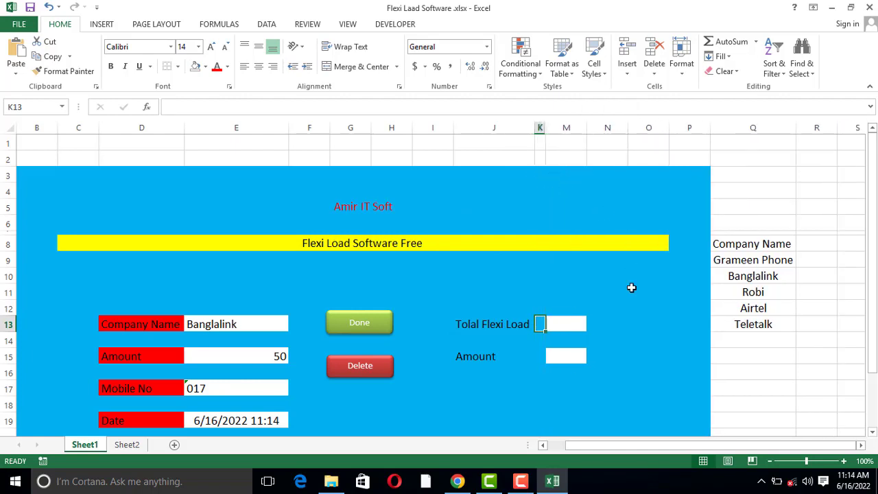
left_click(643, 307)
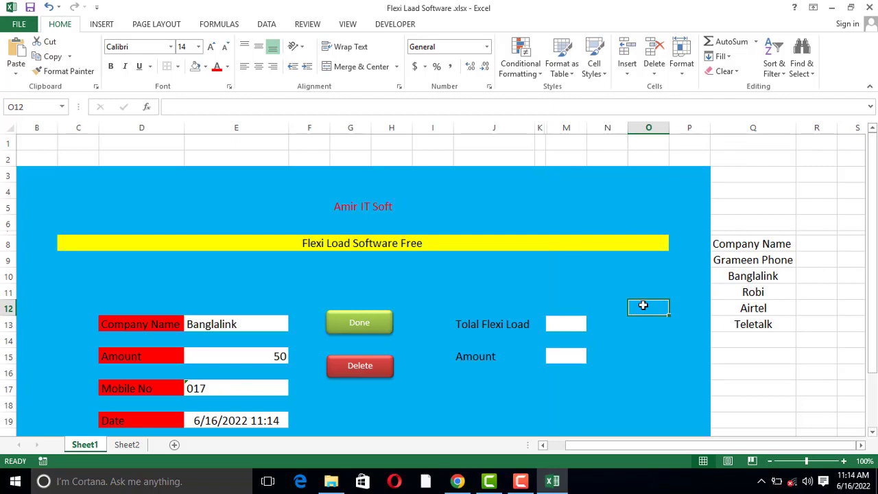
left_click_drag(587, 128, 609, 131)
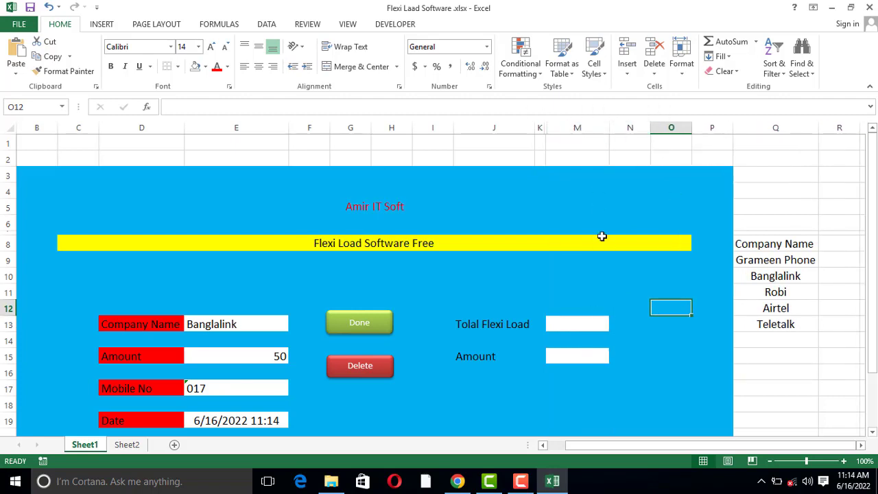
- Enlarge the font size of the Amir IT Soft title
left_click(575, 328)
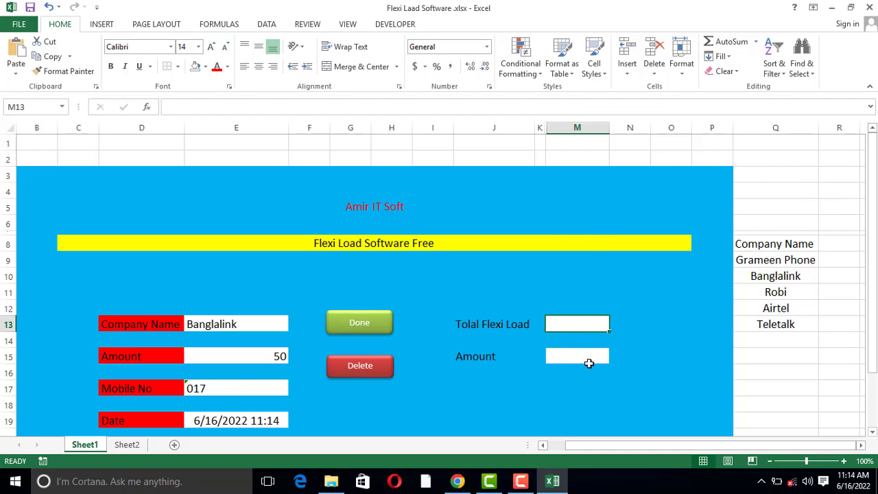
left_click(587, 362)
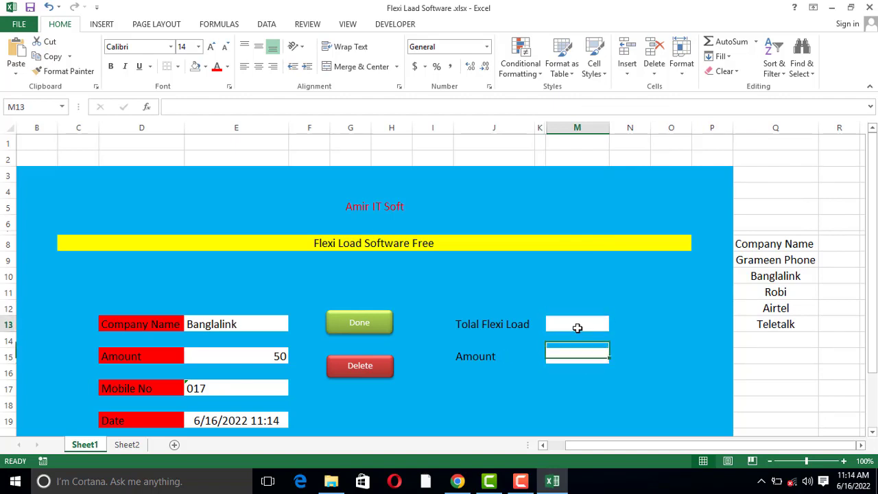
key("Return")
left_click(574, 356)
left_click(571, 322)
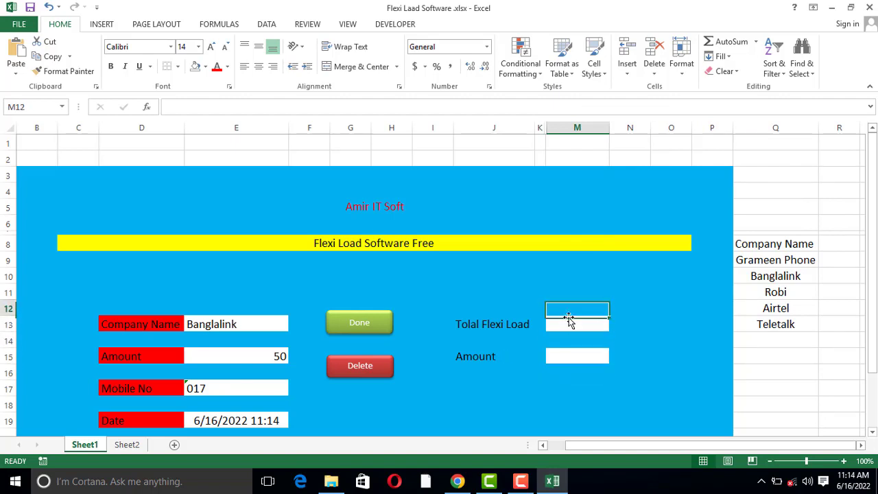
left_click(574, 353)
scroll(519, 276, "down", 3)
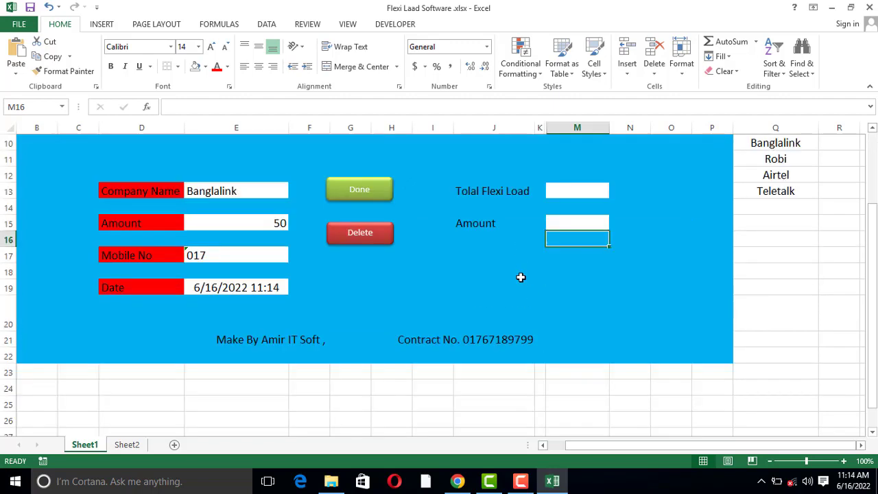
scroll(447, 251, "up", 3)
left_click(380, 200)
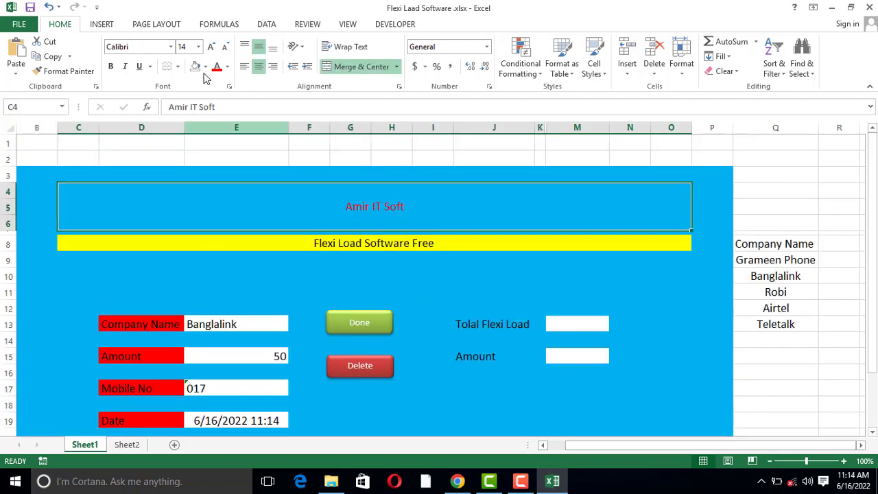
left_click(199, 48)
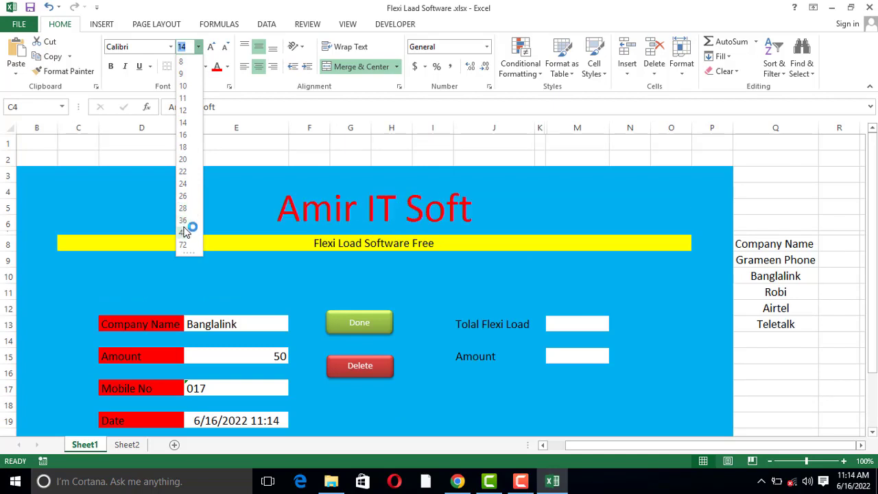
left_click(392, 261)
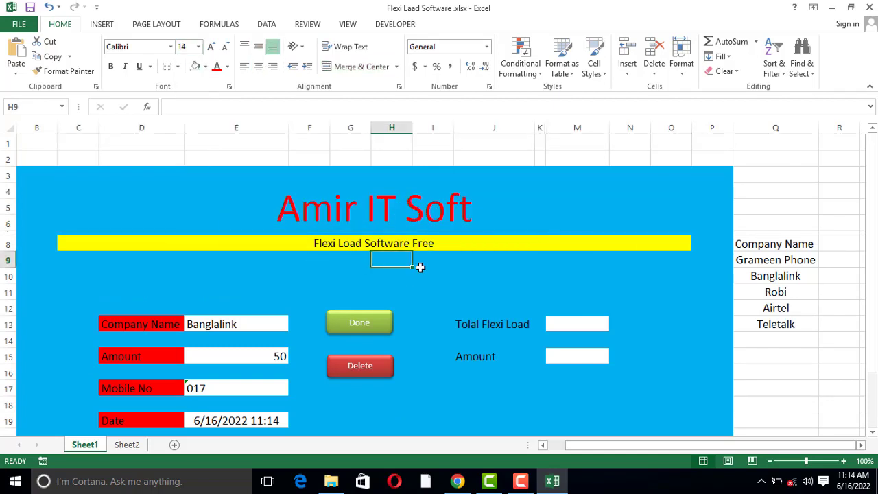
- Give the Make By footer line in row 21 a light lavender fill
scroll(571, 296, "down", 3)
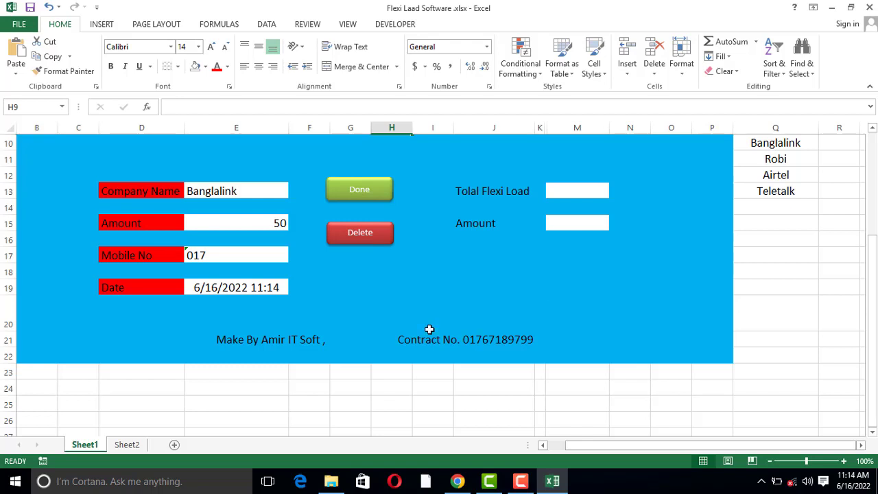
left_click(235, 342)
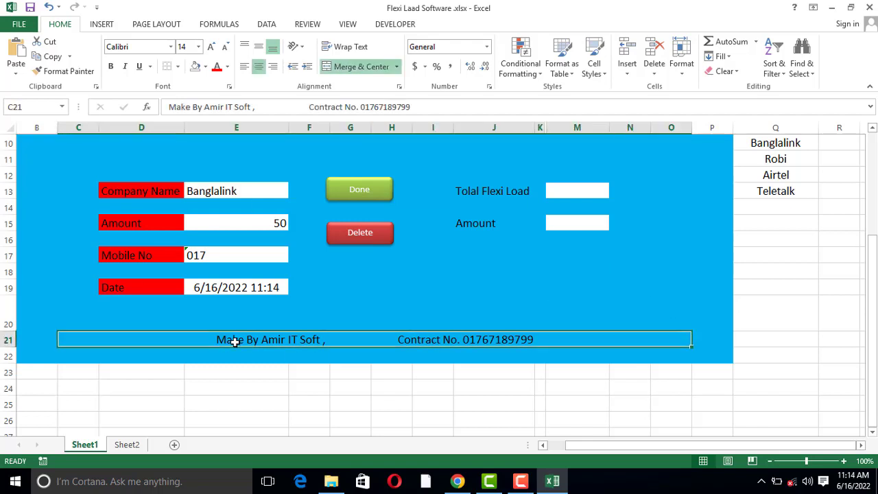
left_click(227, 67)
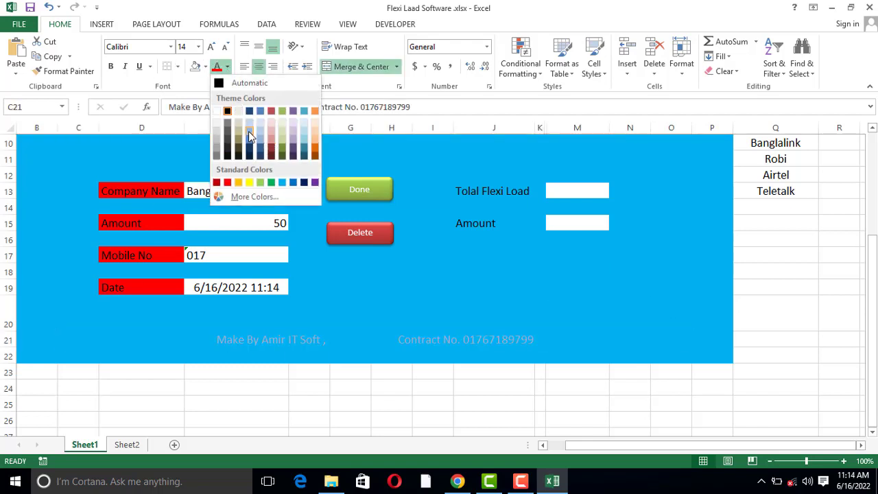
left_click(204, 67)
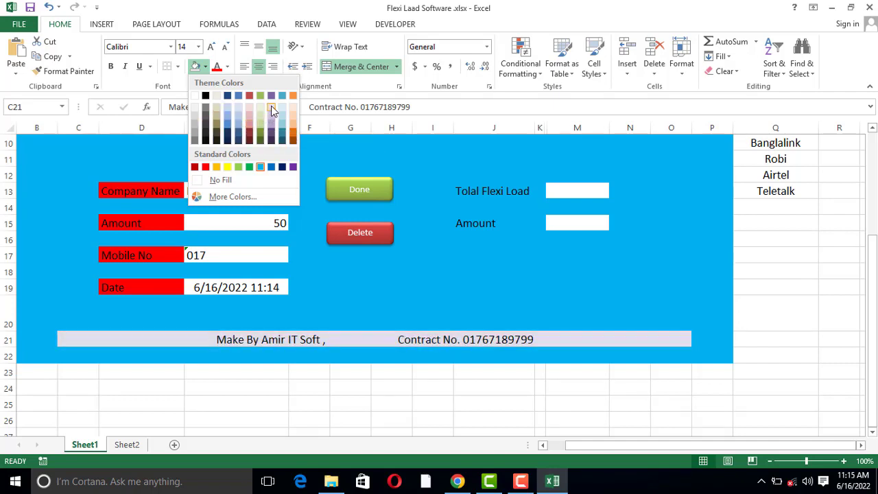
left_click(271, 110)
left_click(473, 254)
- Hide column Q containing the company list
scroll(447, 304, "up", 1)
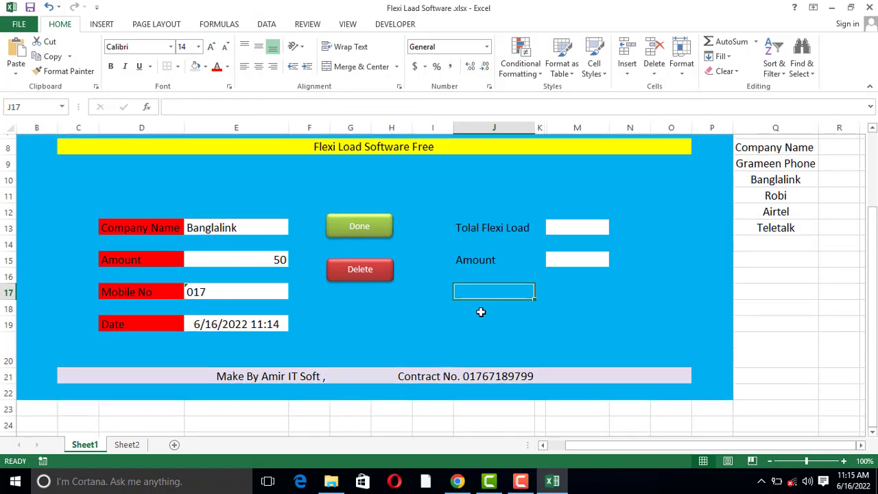
scroll(481, 312, "up", 2)
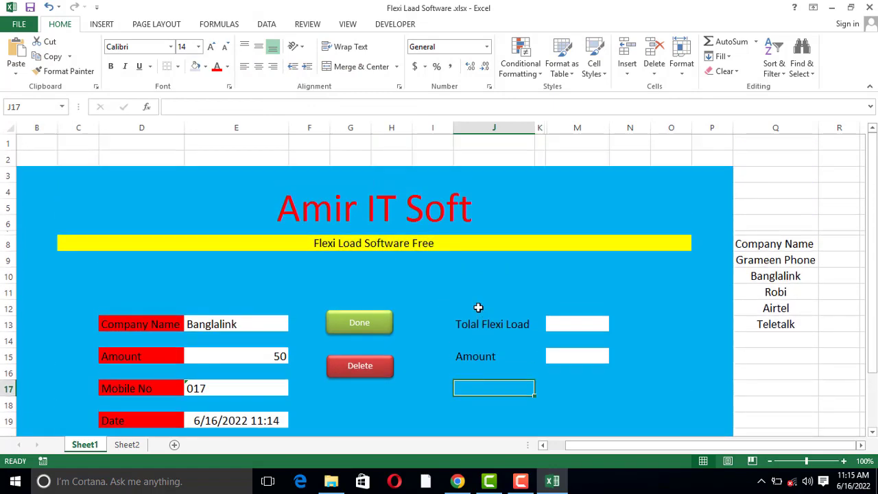
scroll(478, 308, "down", 2)
scroll(452, 305, "up", 2)
scroll(447, 304, "up", 1)
left_click(447, 304)
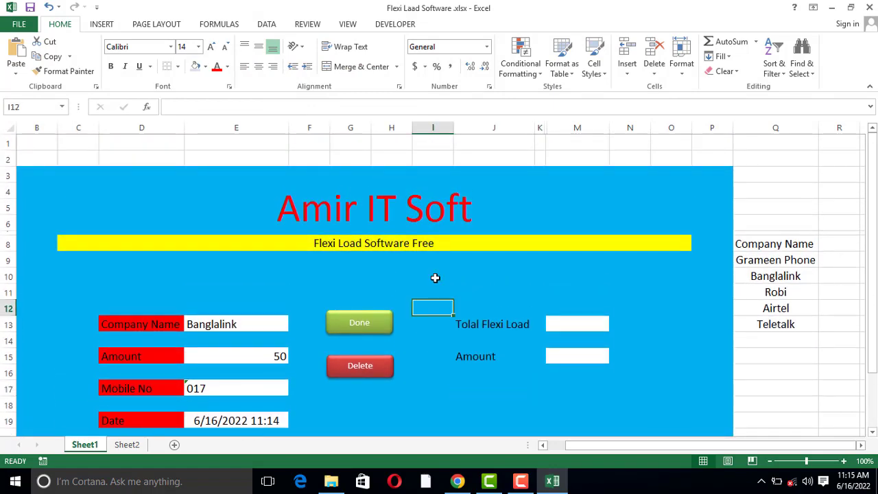
left_click(435, 278)
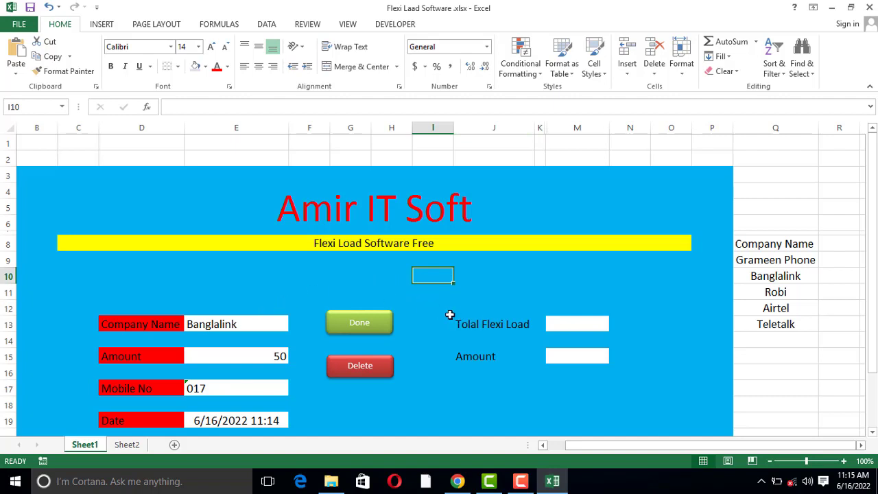
scroll(449, 314, "down", 1)
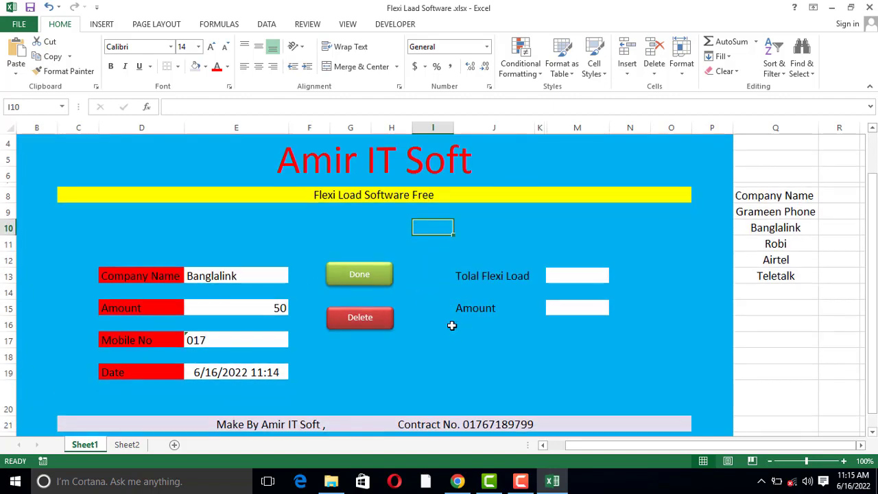
left_click(763, 199)
left_click(776, 292)
left_click(782, 127)
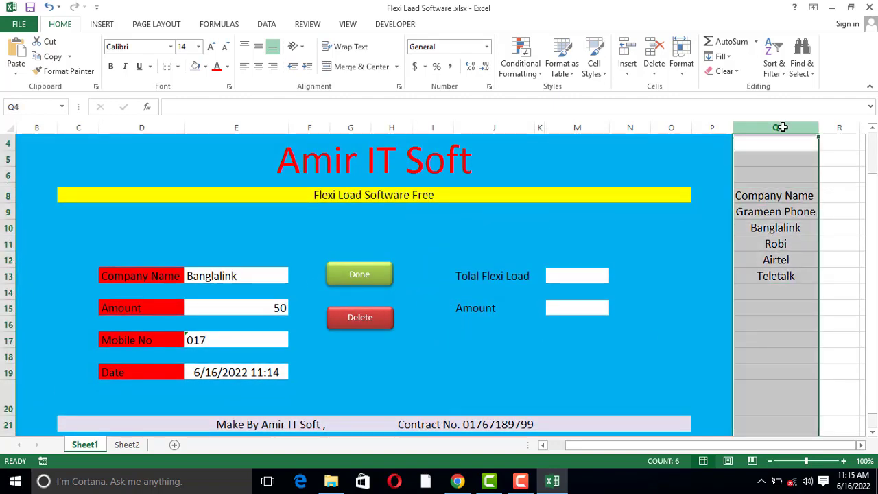
right_click(782, 127)
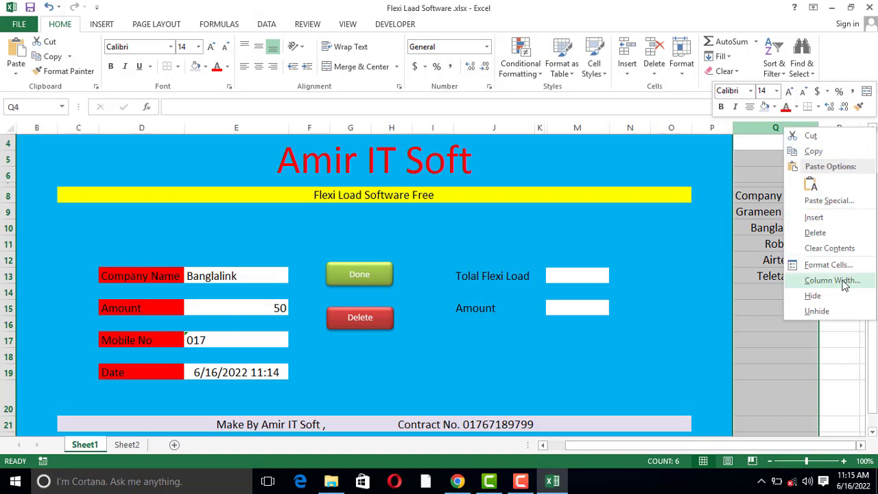
left_click(819, 295)
- Pick Airtel from the Company Name dropdown in cell E13
left_click(768, 310)
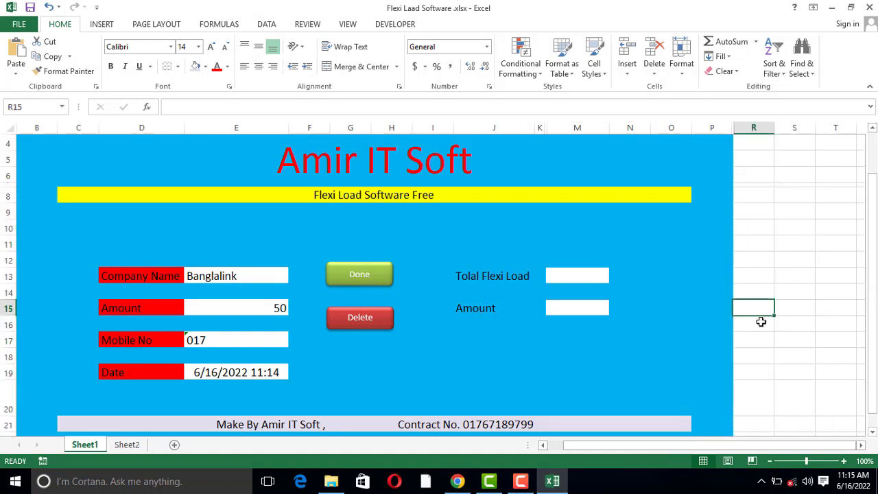
left_click(273, 307)
left_click(279, 275)
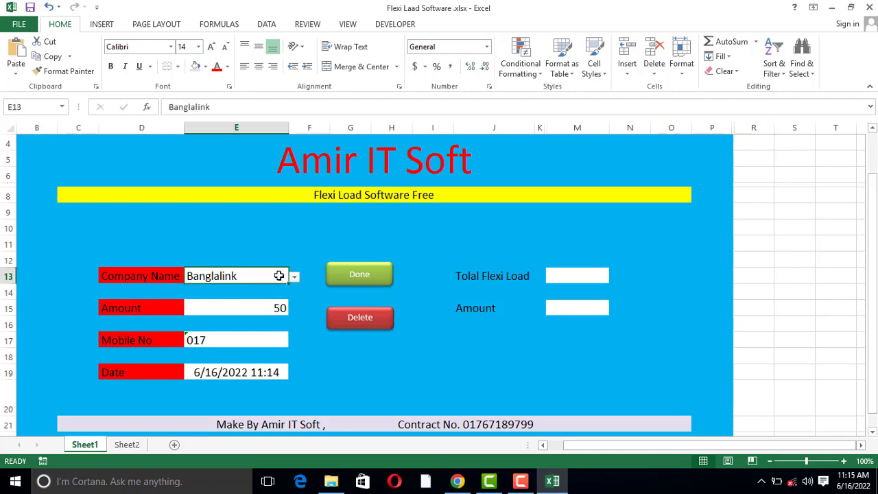
left_click(294, 277)
left_click(264, 310)
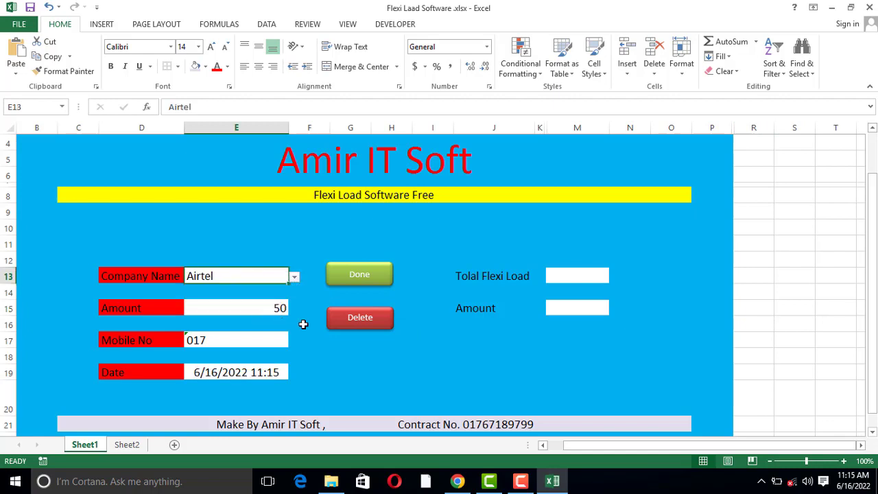
- Review the Company Name, Amount and Total Flexi Load input cells
left_click(305, 326)
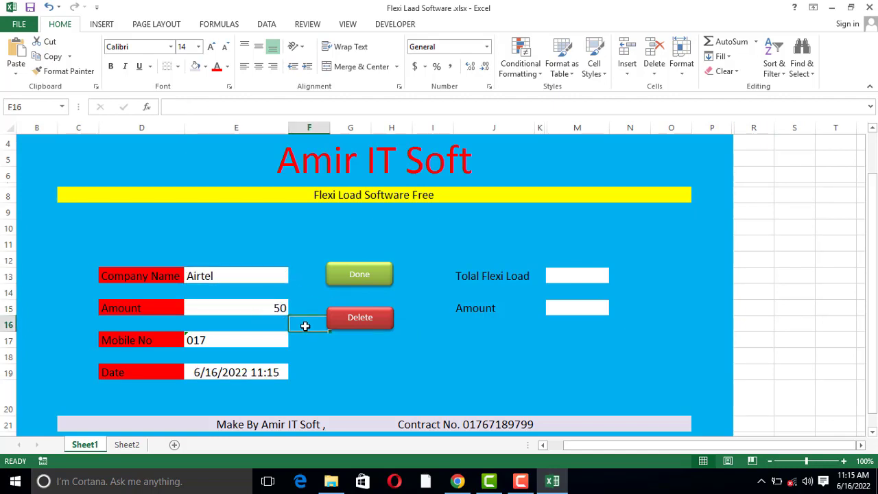
left_click(356, 336)
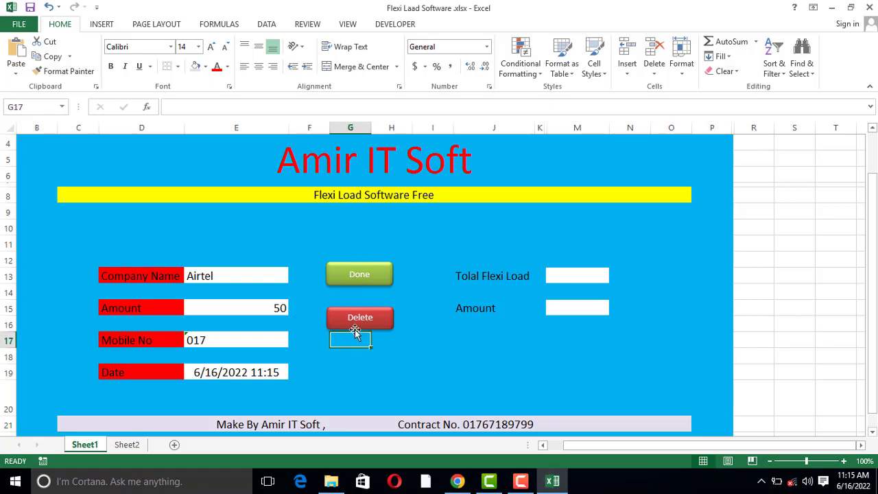
scroll(349, 318, "down", 3)
scroll(349, 319, "up", 2)
scroll(348, 319, "up", 1)
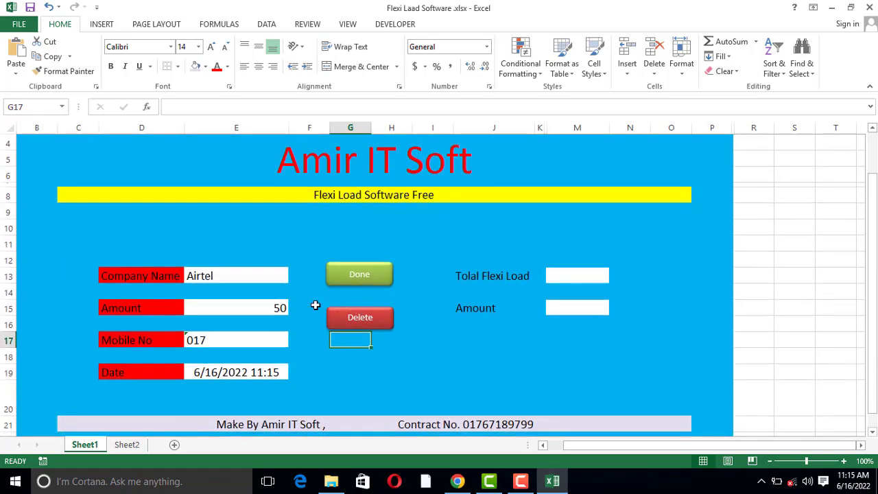
left_click(348, 278)
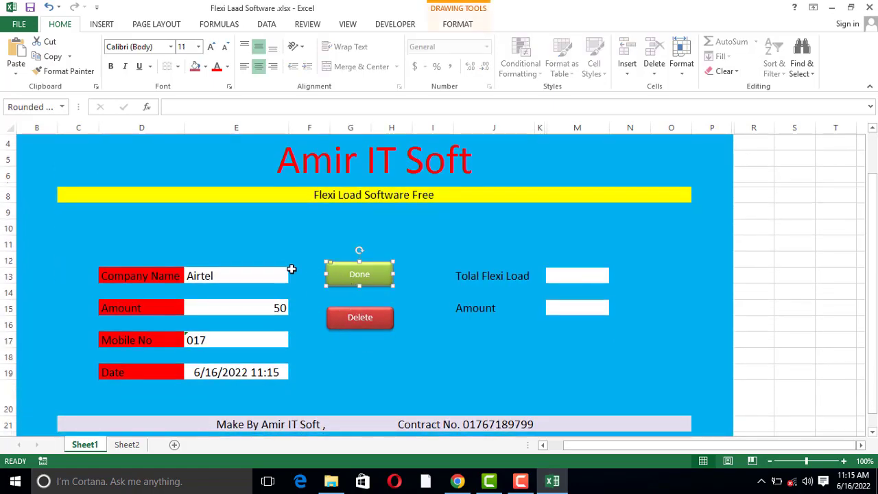
left_click(232, 276)
left_click(218, 311)
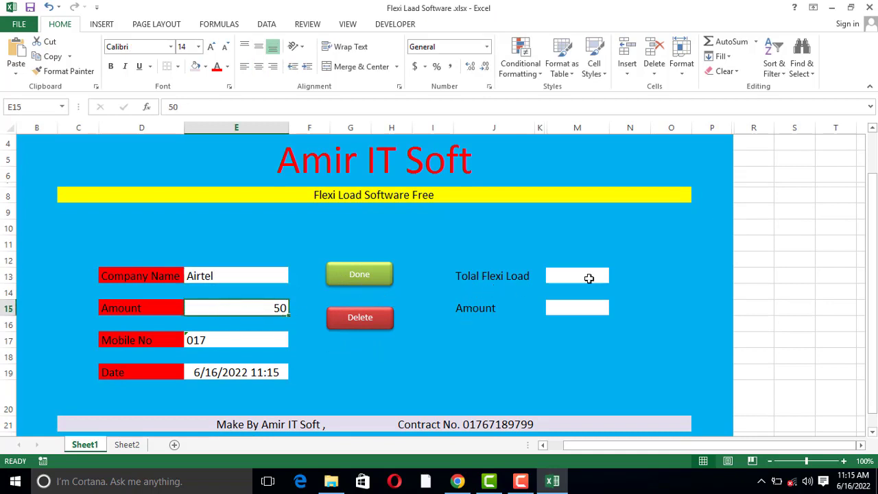
left_click(584, 276)
key("Down")
key("Down")
- Select the Delete shape and check the Mobile No and Date cells
left_click(362, 317)
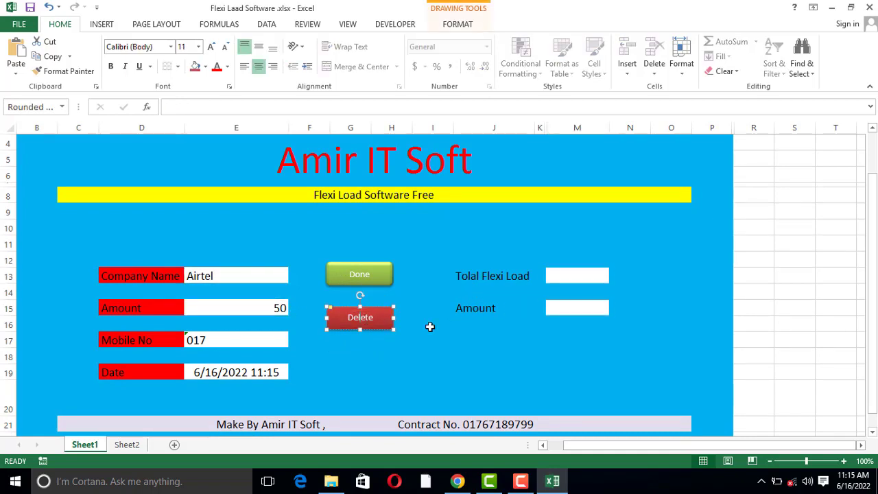
left_click(429, 326)
left_click(384, 328)
left_click(386, 332)
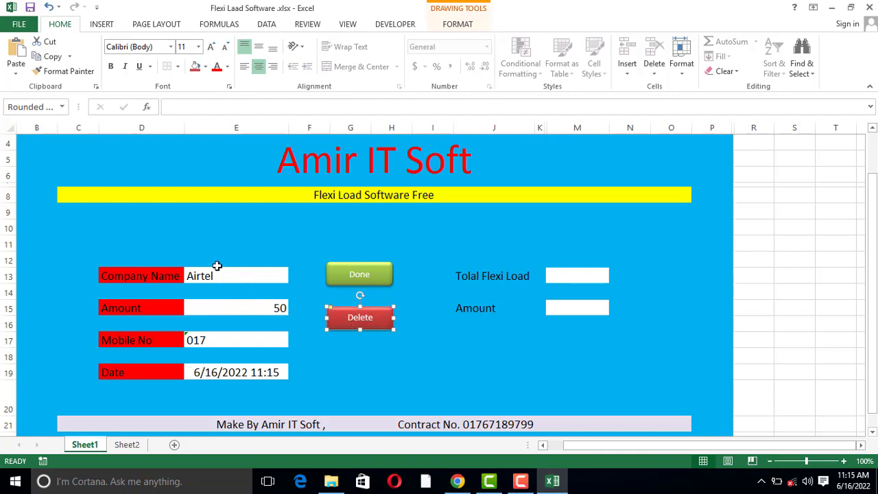
left_click(217, 292)
left_click(217, 306)
left_click(226, 337)
left_click(236, 370)
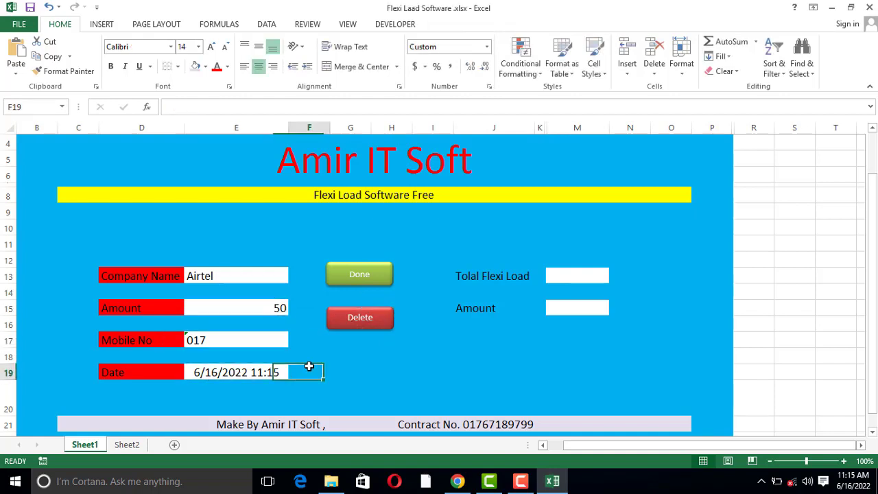
left_click(308, 371)
scroll(302, 337, "down", 3)
scroll(302, 335, "up", 2)
scroll(432, 344, "up", 2)
left_click(432, 343)
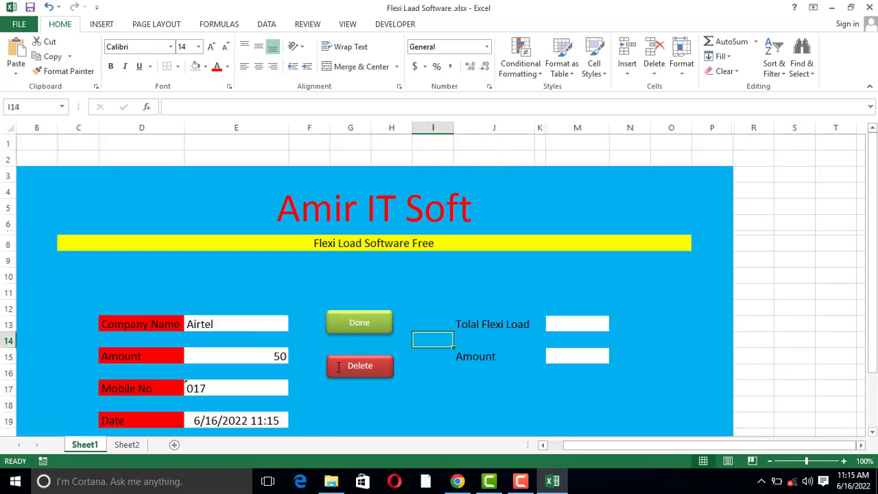
- On Sheet2, enter headings Company Name in A1 and Flexi Load in B1, fitting both columns
left_click(128, 446)
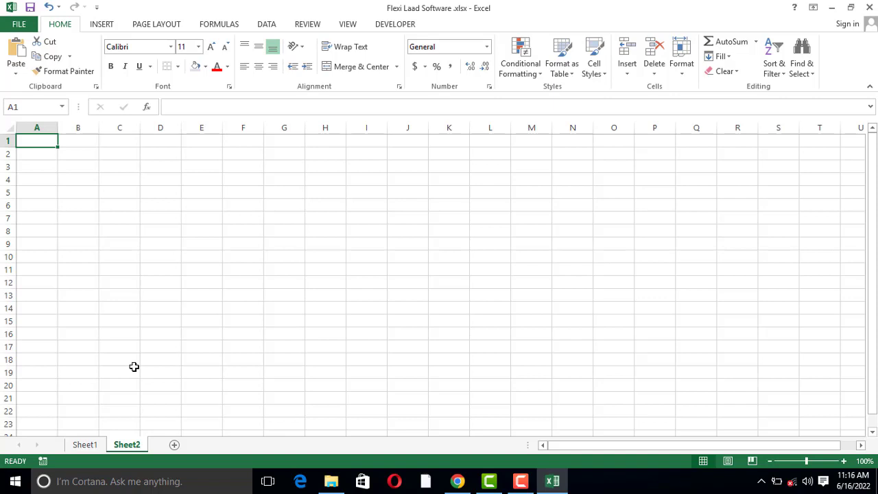
type("Compa")
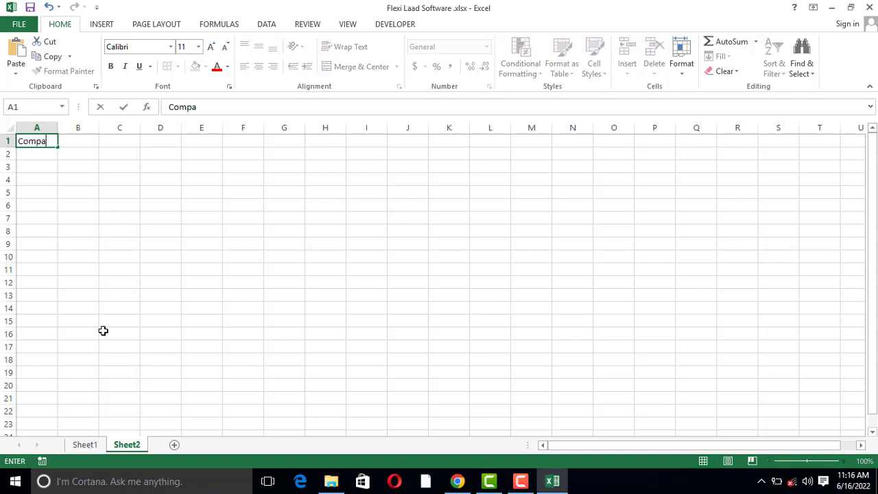
type(" Name")
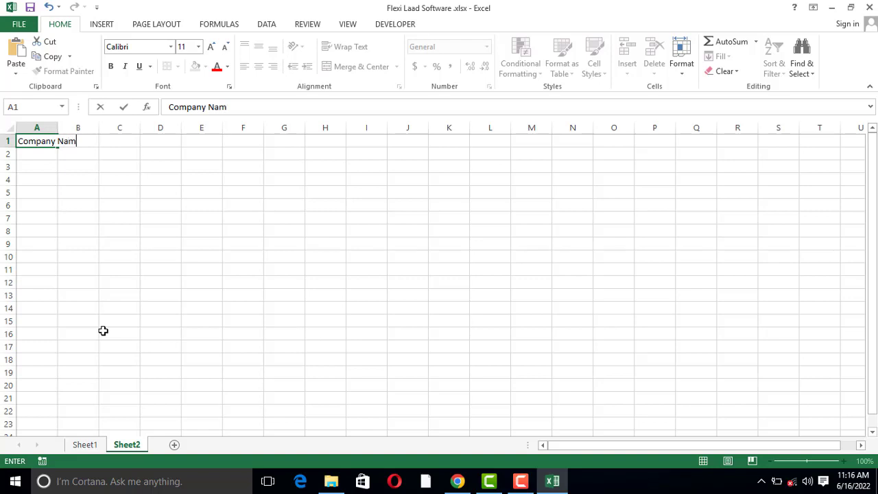
left_click(60, 127)
double_click(58, 128)
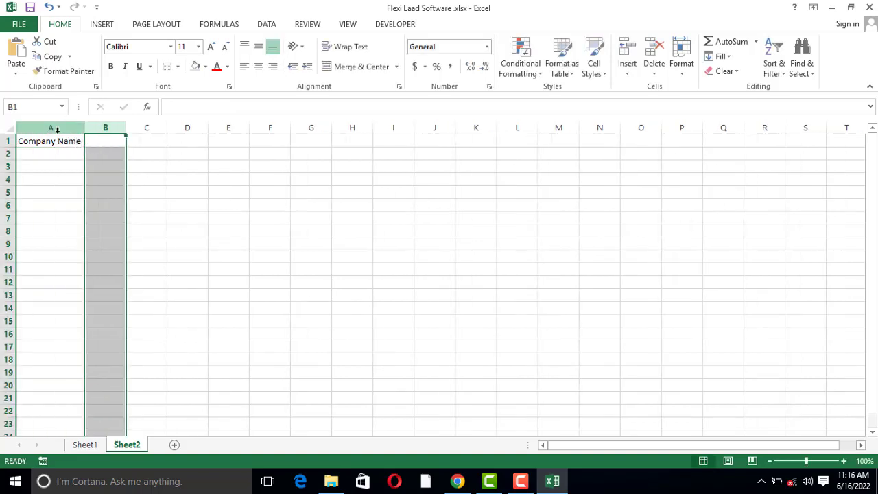
left_click(95, 140)
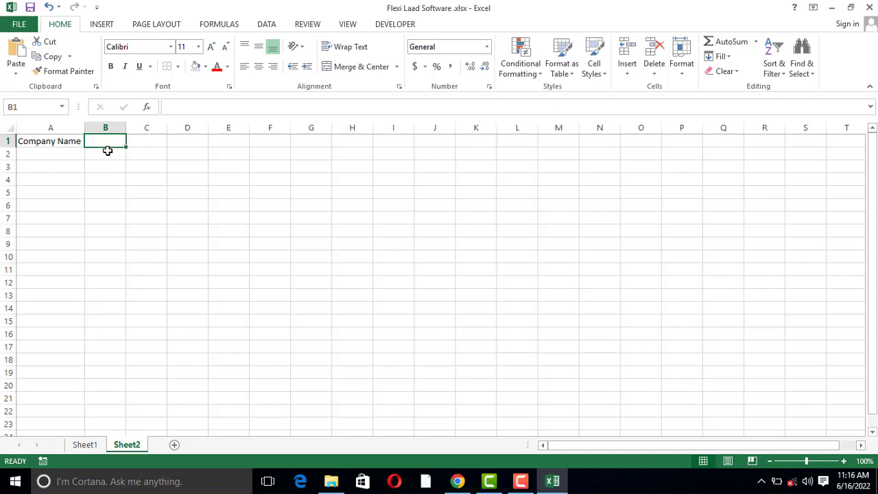
type("Load")
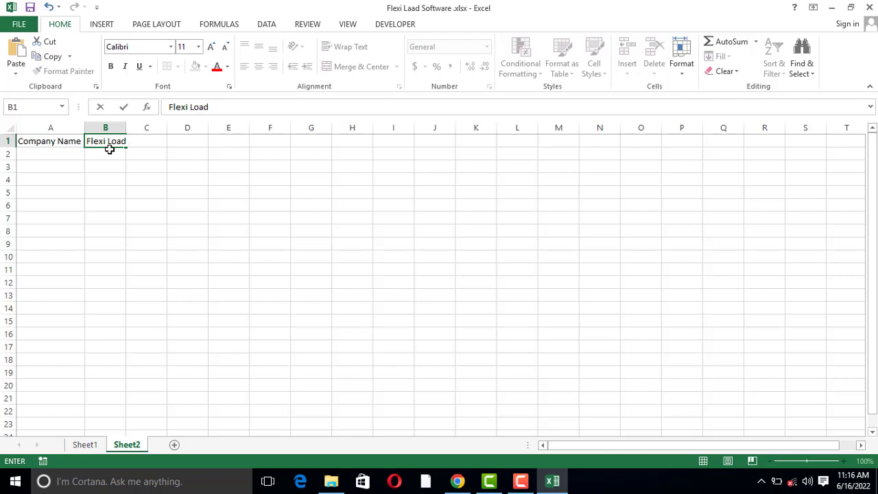
left_click(140, 182)
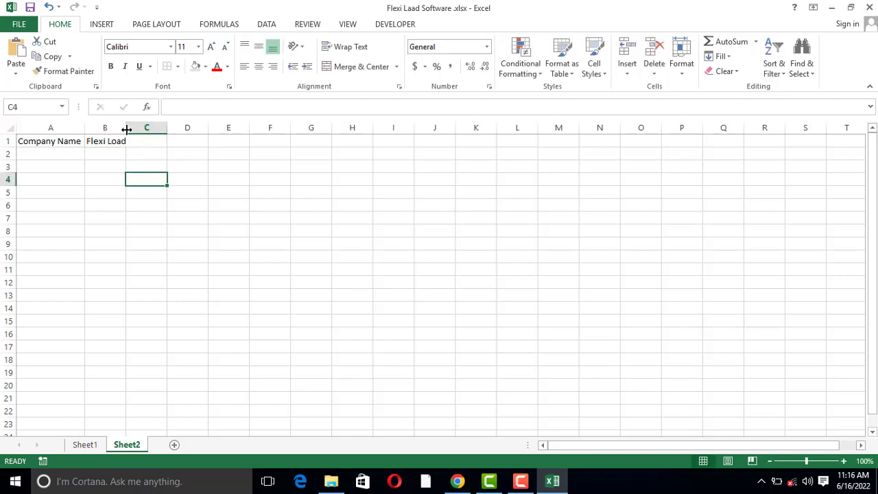
left_click_drag(127, 129, 137, 130)
- Enter the headings Number in C1 and Date in D1
left_click(143, 141)
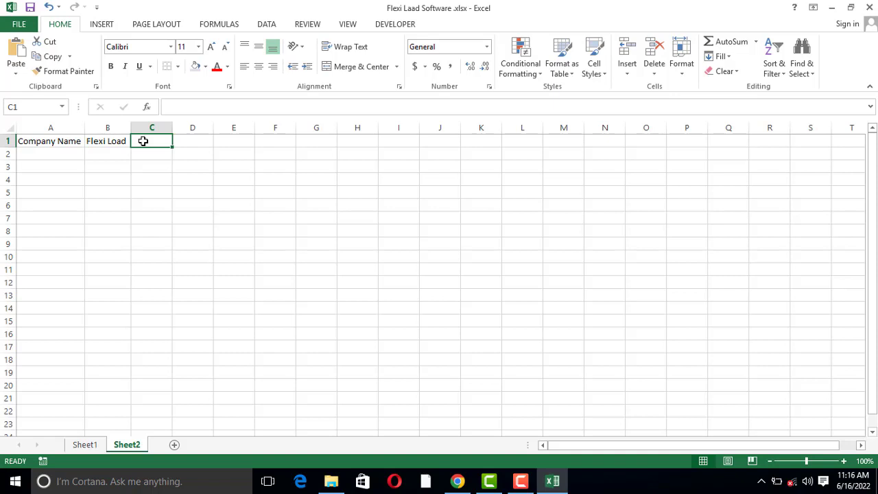
type("Number")
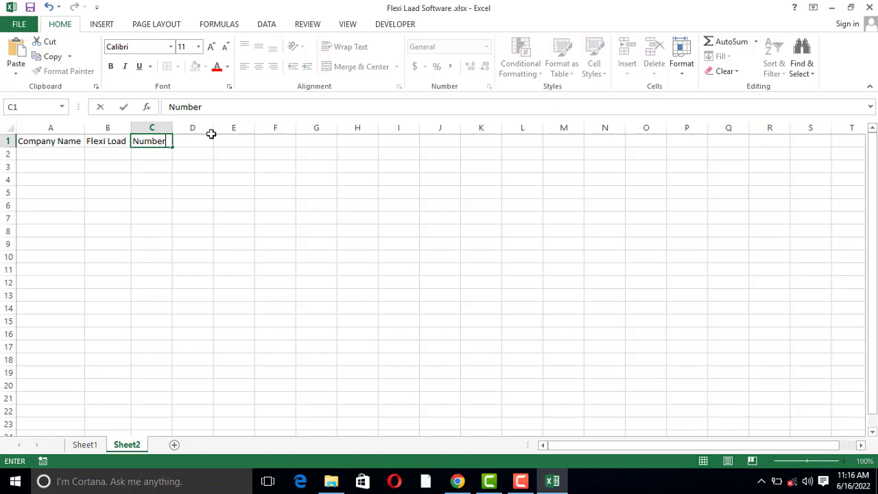
left_click(207, 139)
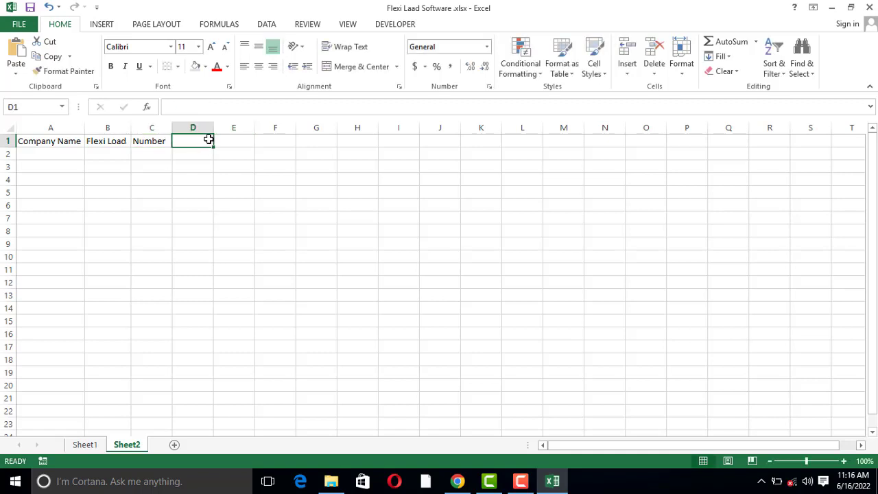
type("Date")
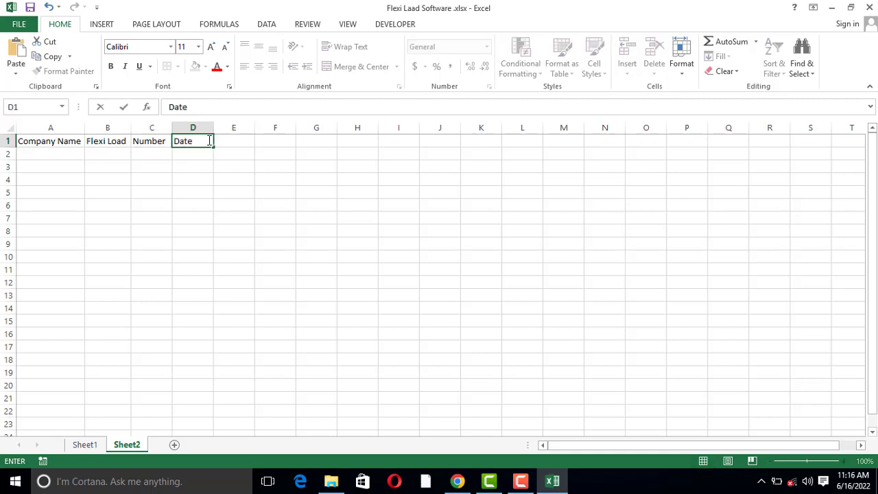
left_click(192, 177)
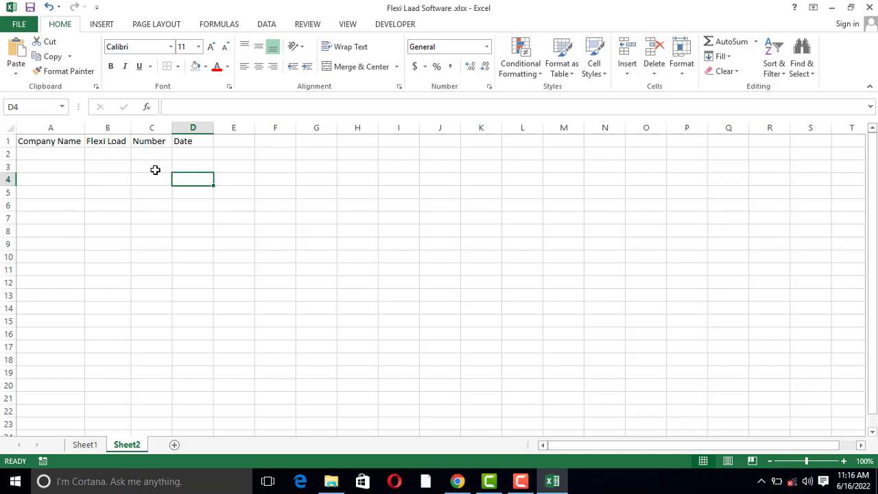
left_click(232, 157)
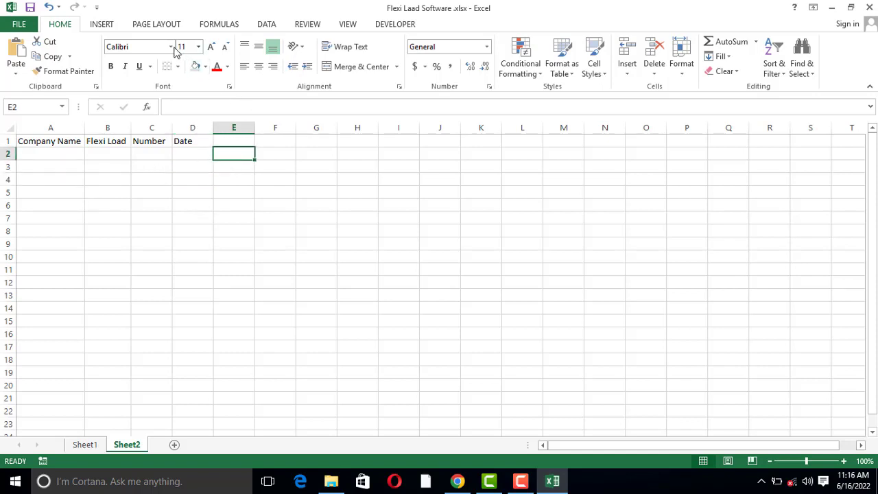
left_click(233, 237)
- Draw a snip single corner rectangle over about E3:G5, beside the Sheet2 headings
left_click(235, 181)
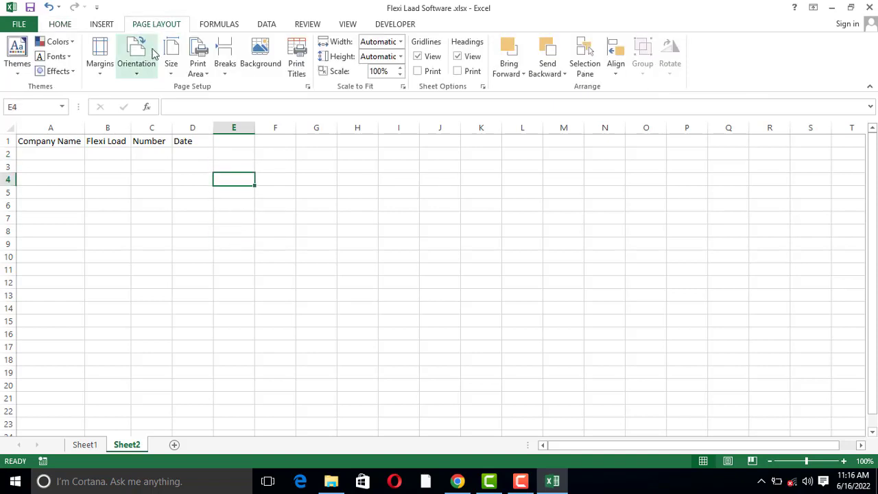
left_click(108, 25)
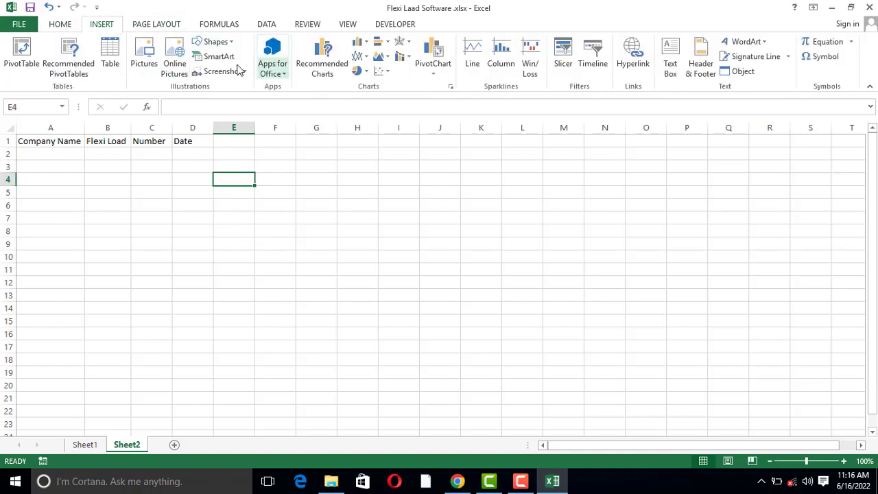
left_click(214, 42)
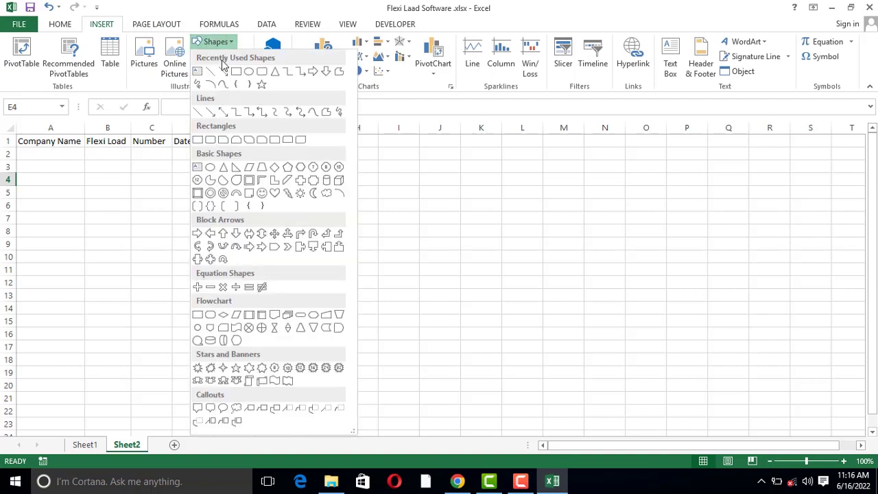
left_click(208, 140)
left_click_drag(249, 158, 320, 198)
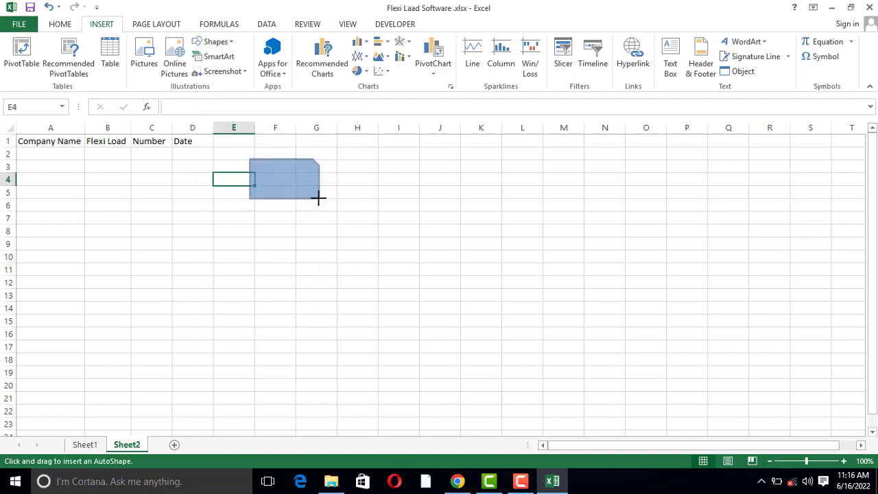
left_click_drag(288, 168, 271, 159)
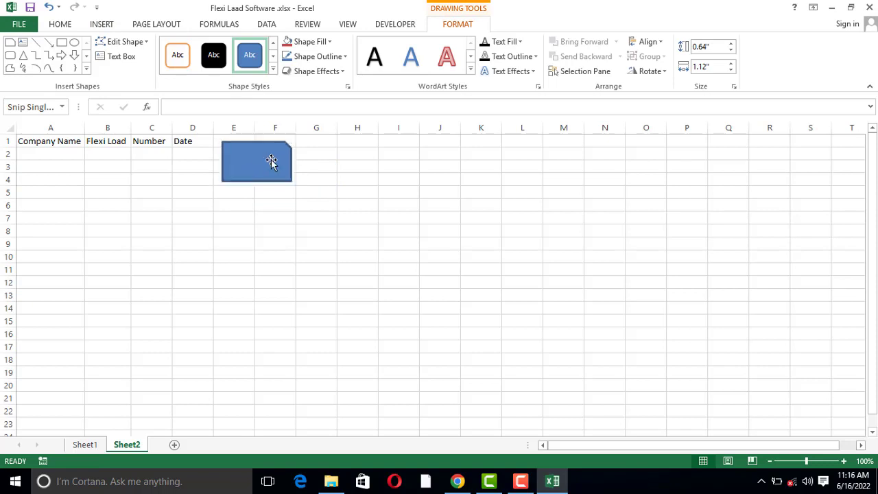
- Apply the orange shape style and label the shape 'Home', centred horizontally and vertically
left_click(272, 71)
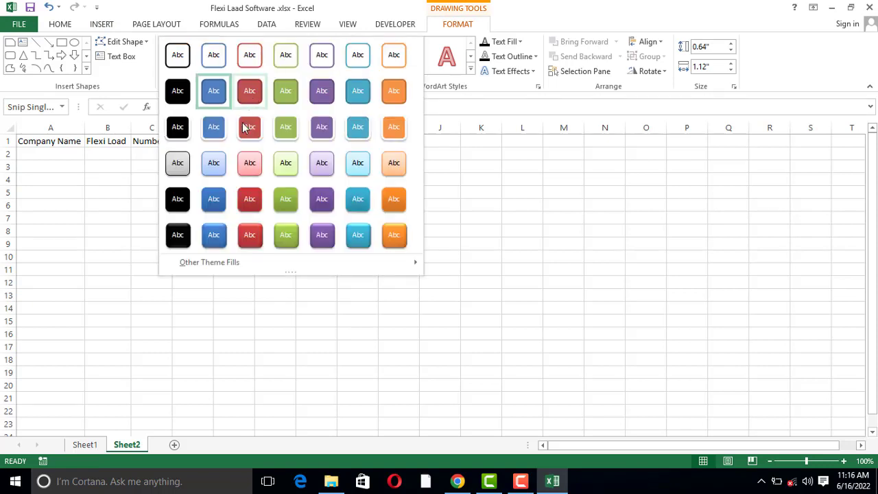
left_click(393, 236)
left_click(336, 245)
right_click(256, 169)
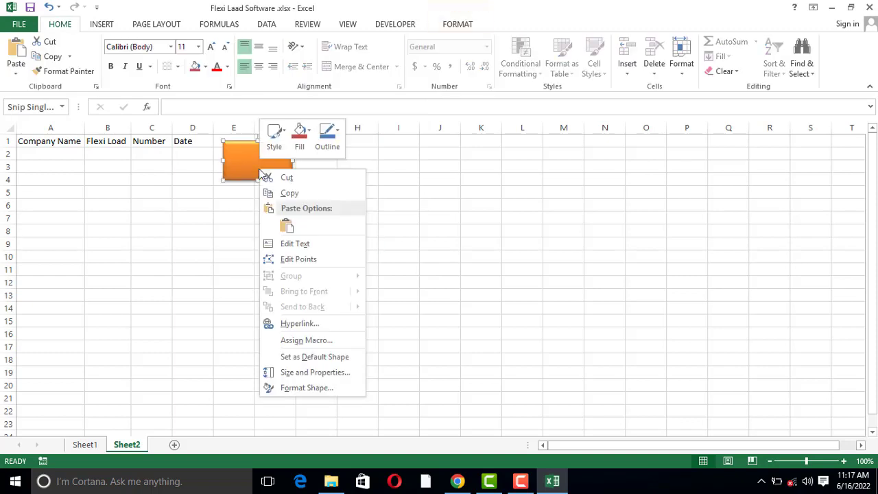
left_click(288, 244)
left_click(263, 175)
type("Home")
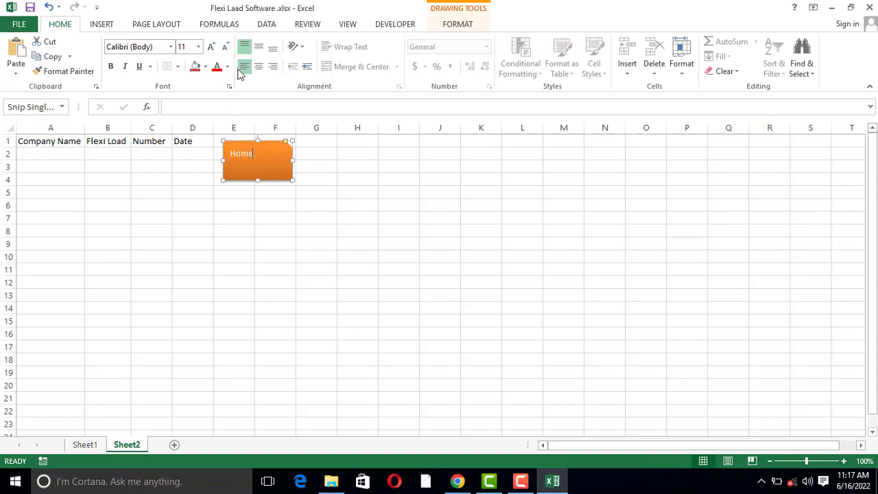
left_click(259, 69)
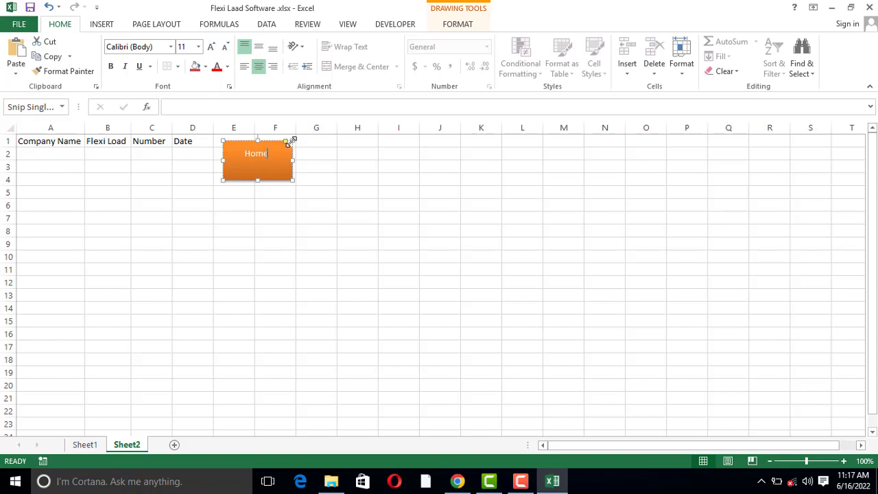
left_click(260, 48)
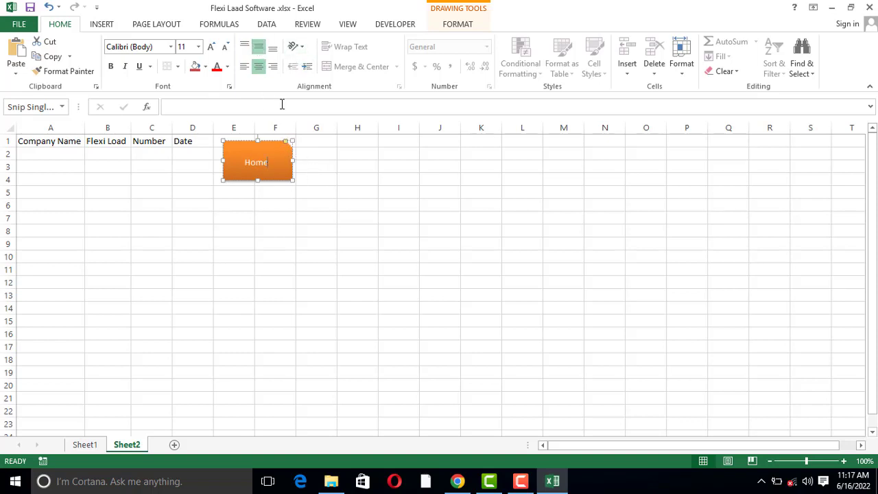
- Set the Home label's font size to 18 point
left_click(199, 47)
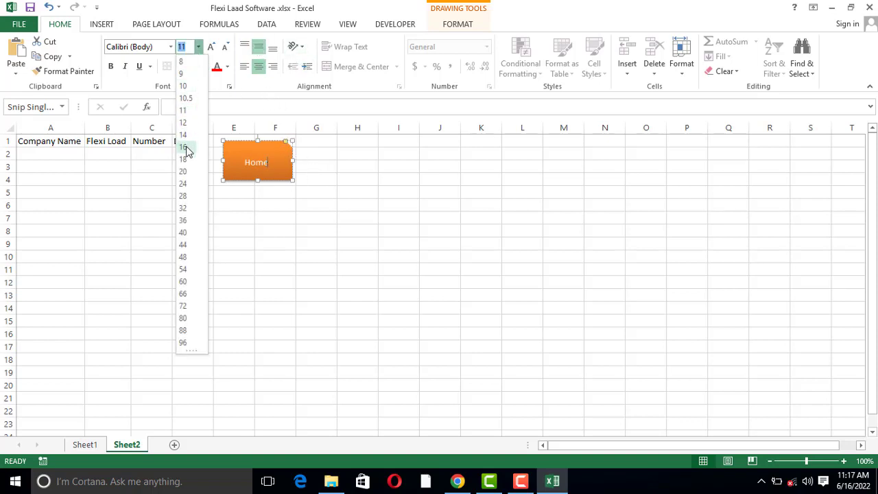
left_click(188, 150)
double_click(257, 162)
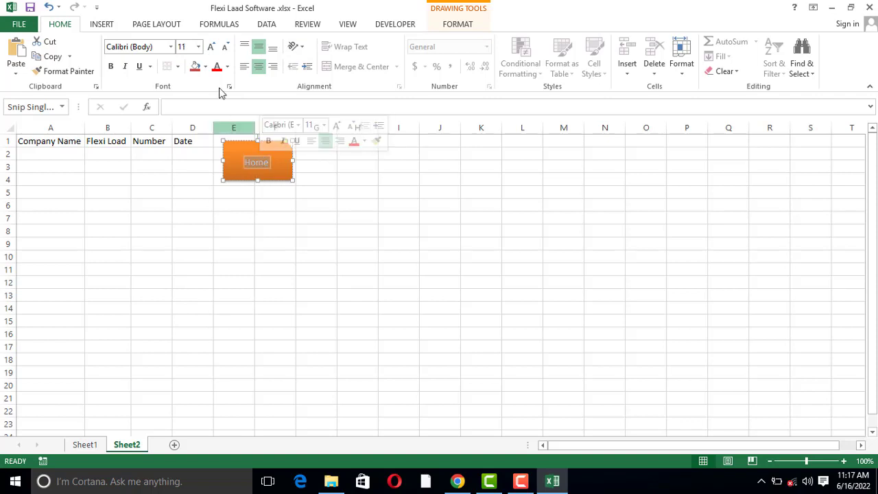
left_click(199, 47)
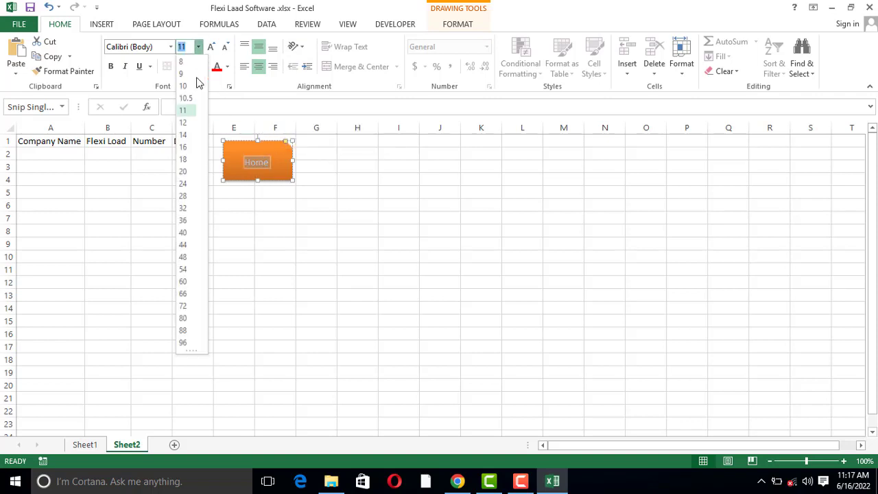
left_click(184, 159)
left_click(269, 196)
- Move the Home shape up slightly into its final position
left_click(257, 178)
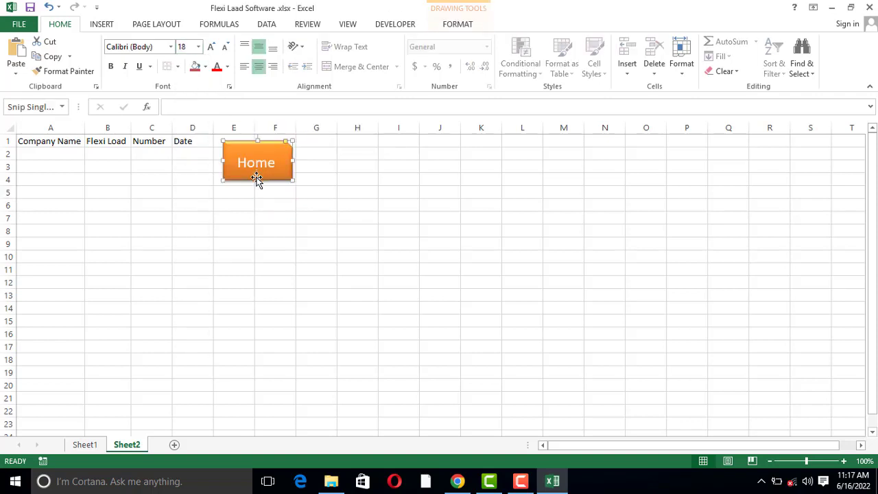
left_click_drag(256, 178, 256, 172)
left_click(269, 191)
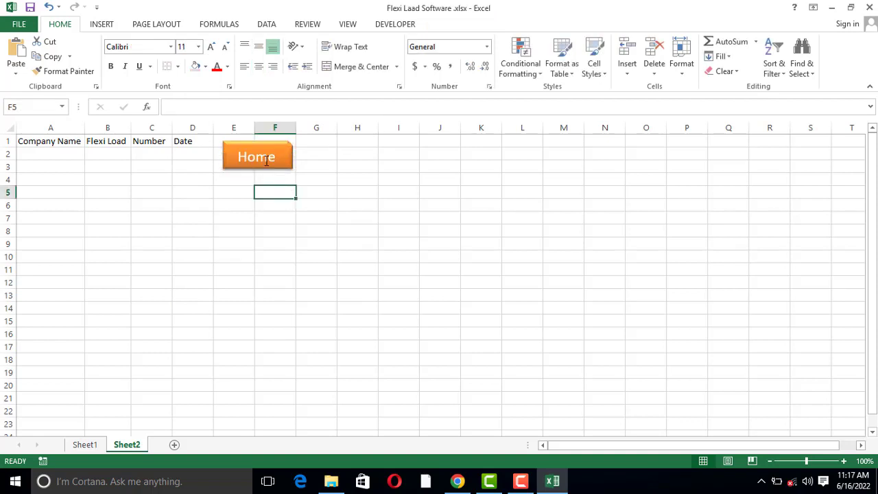
left_click(267, 160)
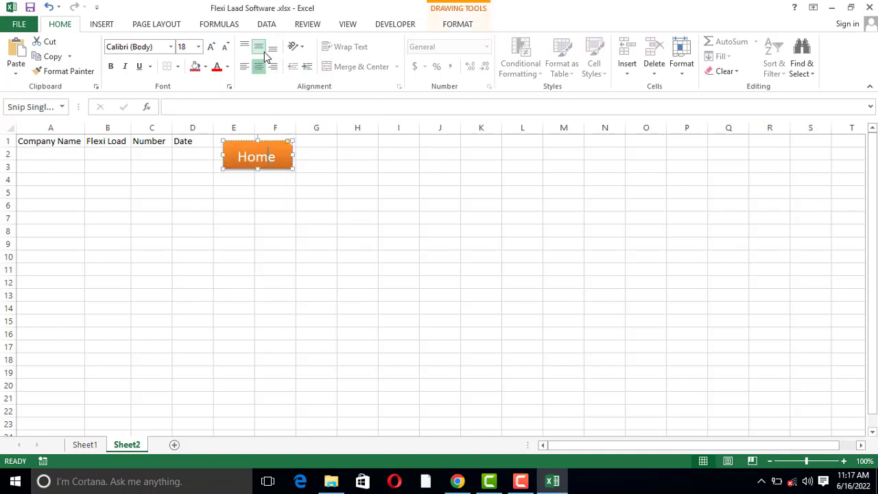
left_click(316, 217)
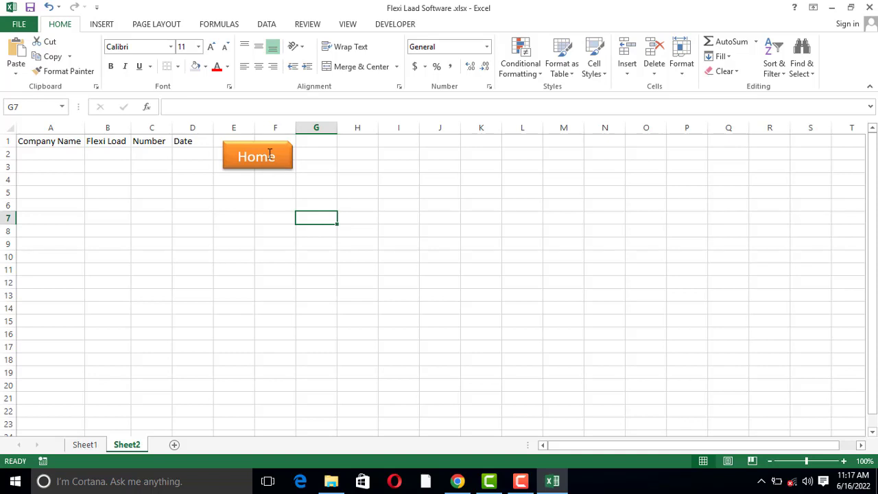
left_click(269, 153)
left_click(273, 178)
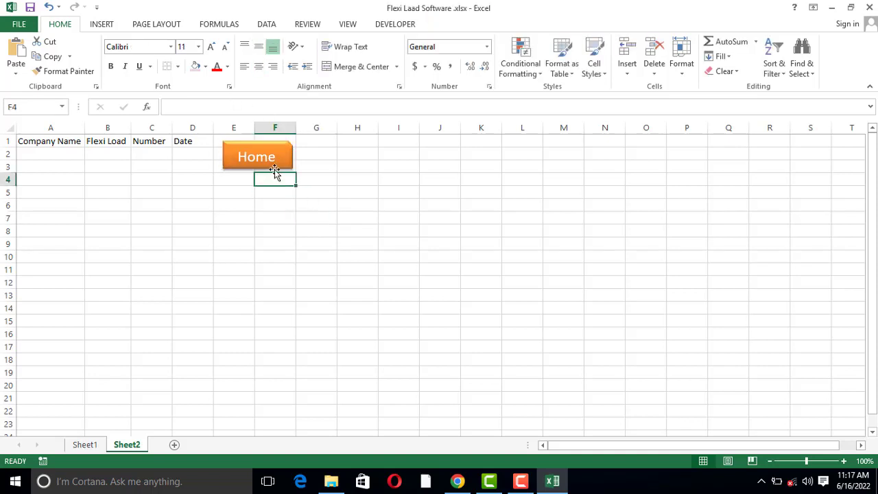
- Create a new macro for the Home shape, then close the empty macro editor
left_click(276, 161)
right_click(270, 155)
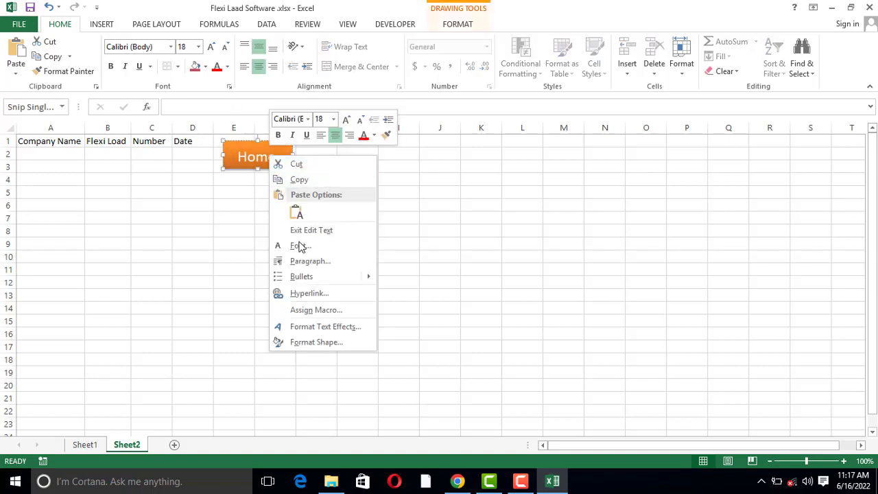
left_click(302, 306)
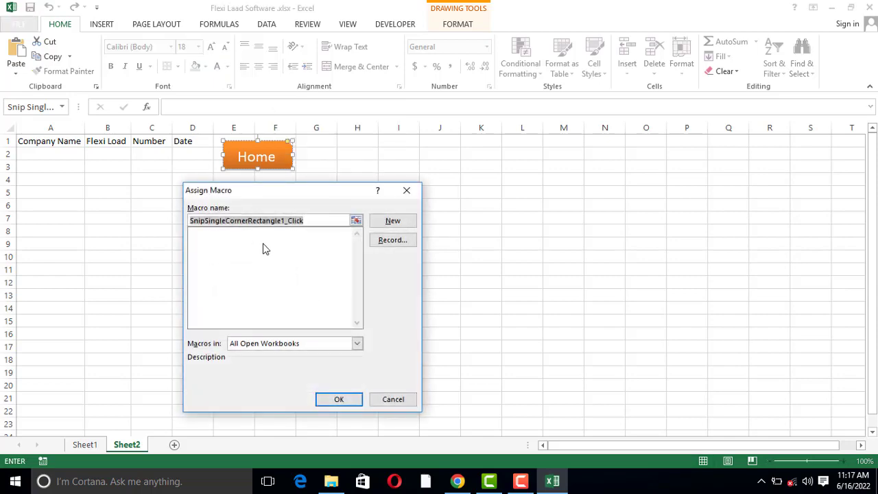
left_click_drag(293, 195, 263, 177)
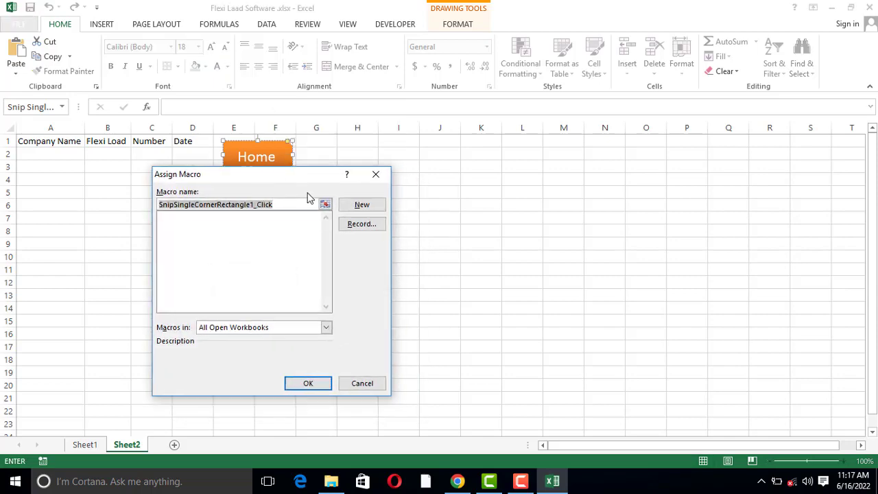
left_click(367, 204)
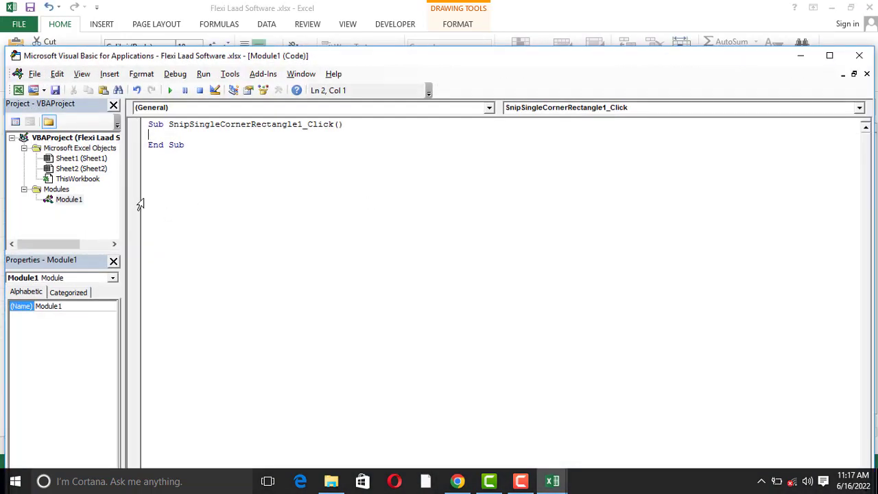
left_click(866, 74)
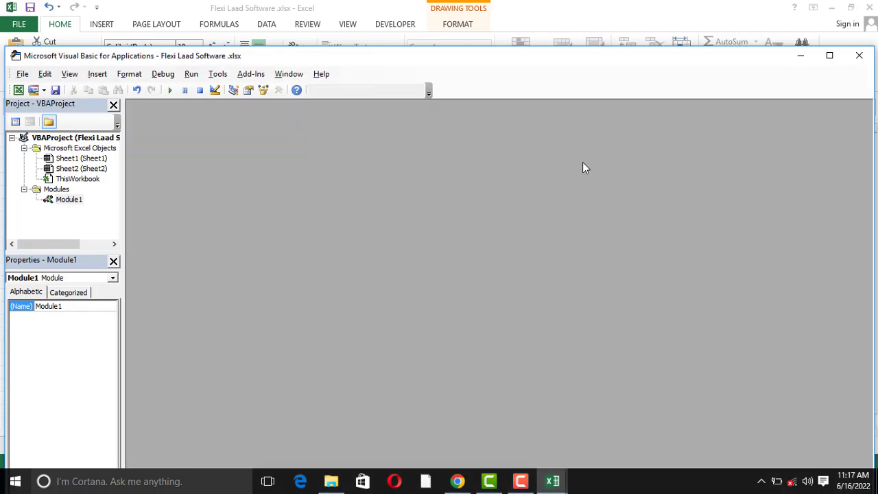
left_click(859, 55)
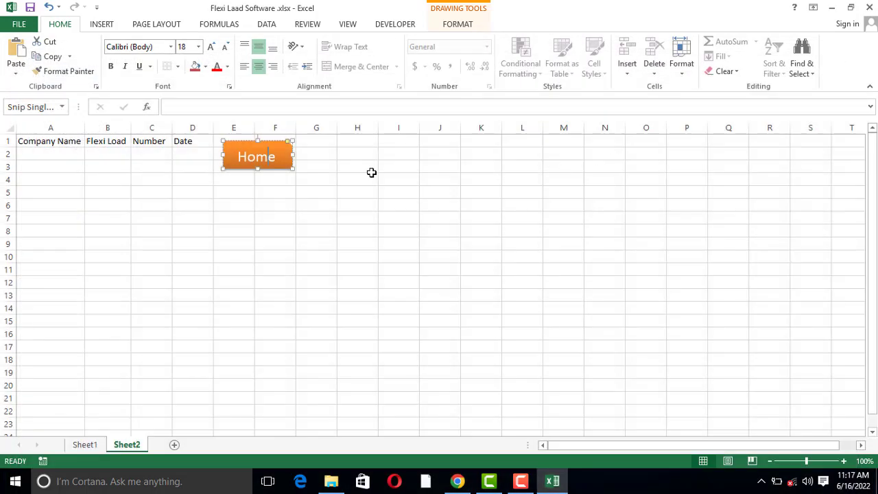
- Hyperlink the Home shape to Sheet1 as a place in this document
right_click(284, 158)
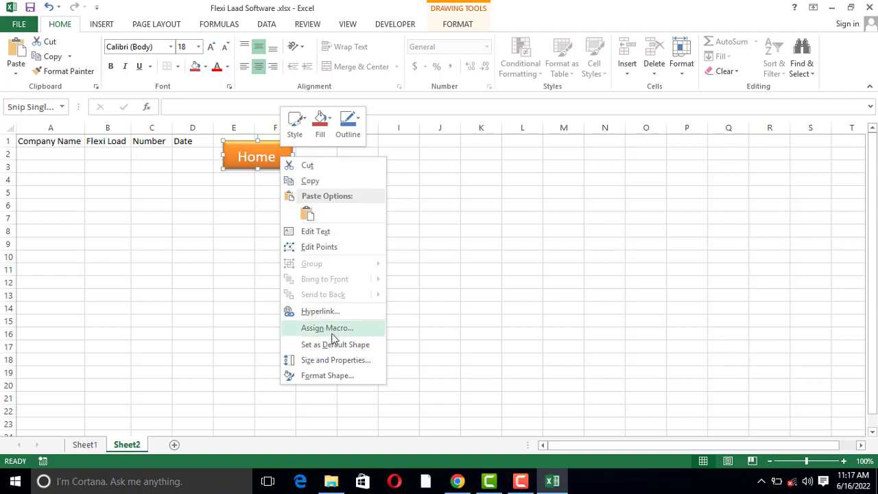
left_click(337, 312)
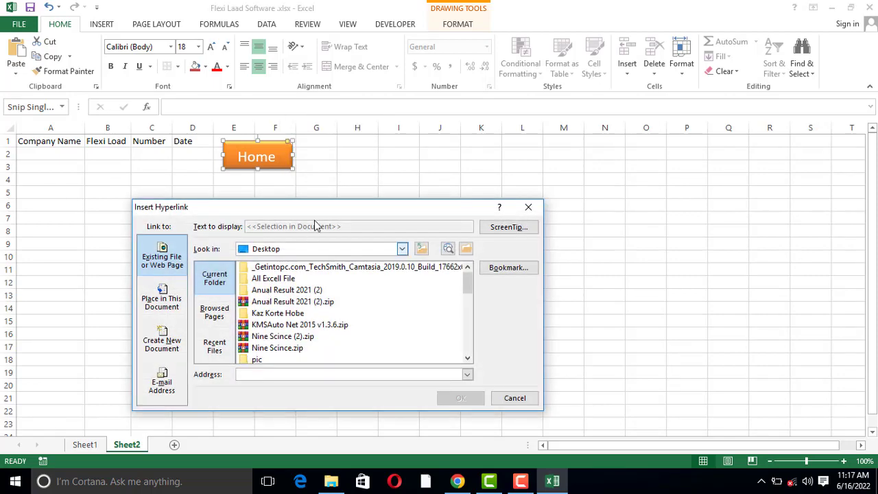
left_click_drag(318, 206, 311, 168)
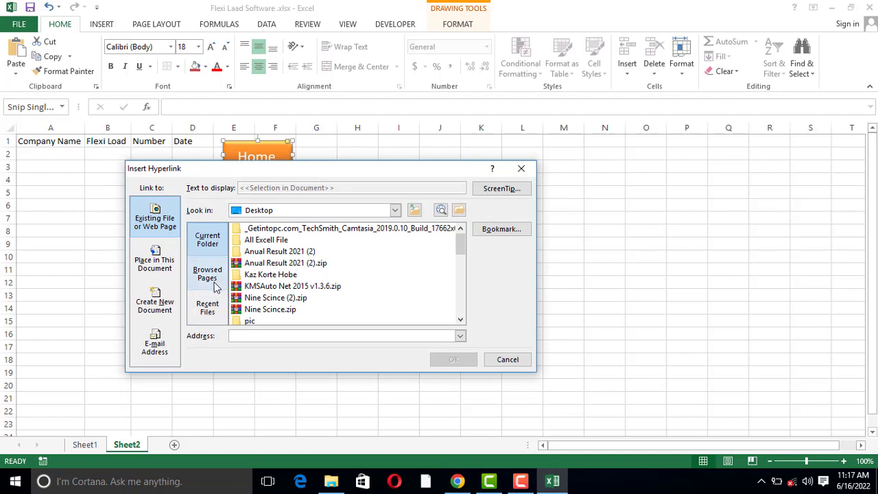
left_click(155, 256)
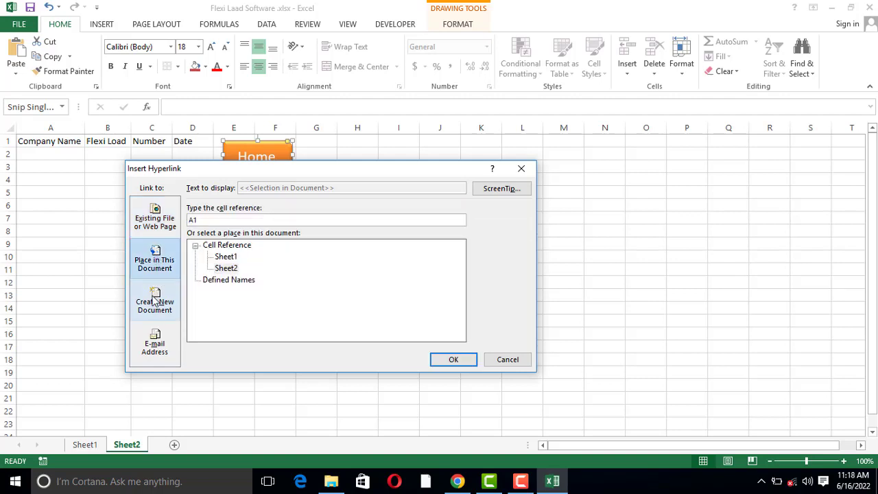
left_click(155, 305)
left_click(157, 264)
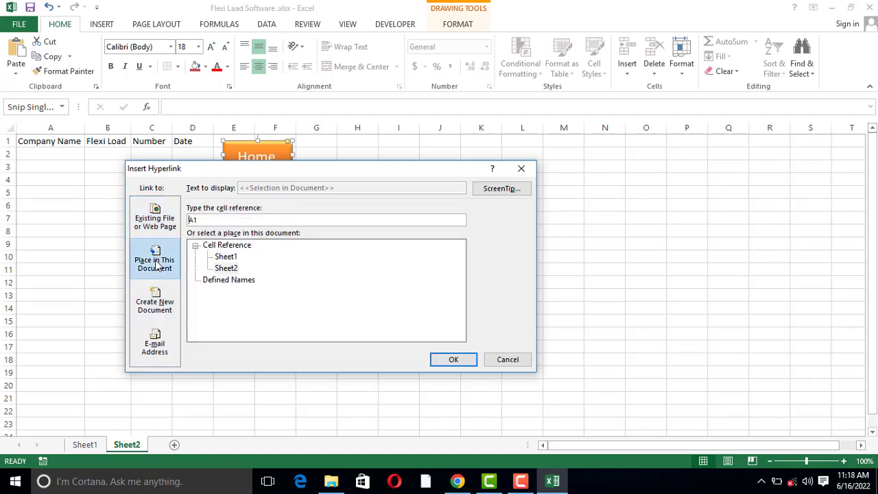
double_click(230, 259)
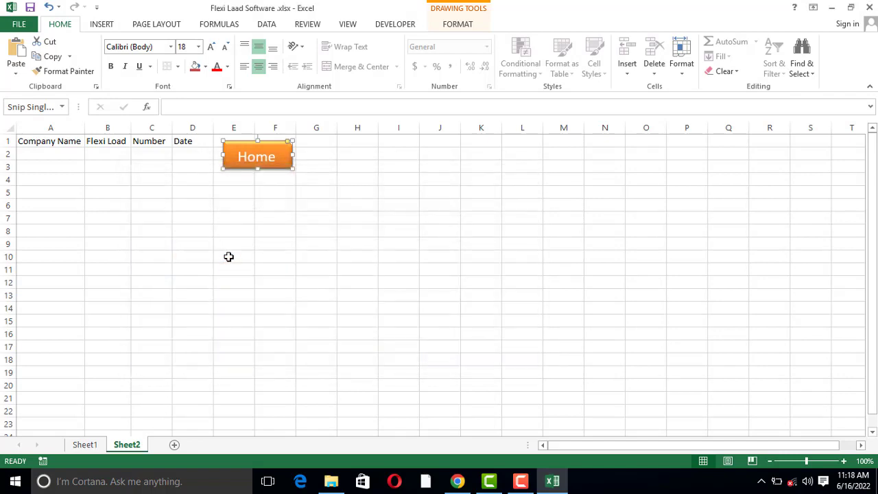
- Follow the Home link back to the Flexi Load form on Sheet1
left_click(240, 256)
left_click(275, 231)
left_click(274, 160)
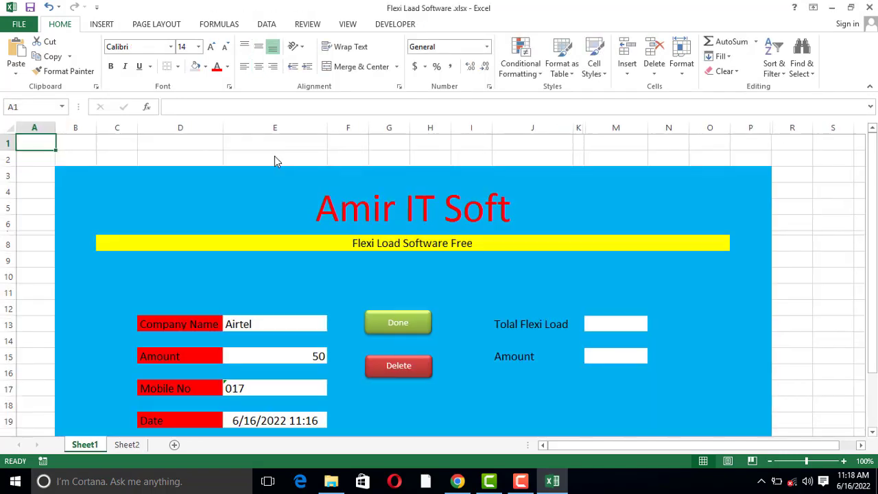
left_click(235, 262)
- Select cell J17 below the Amount box and pick the Rounded Rectangle from the shapes gallery
left_click(233, 277)
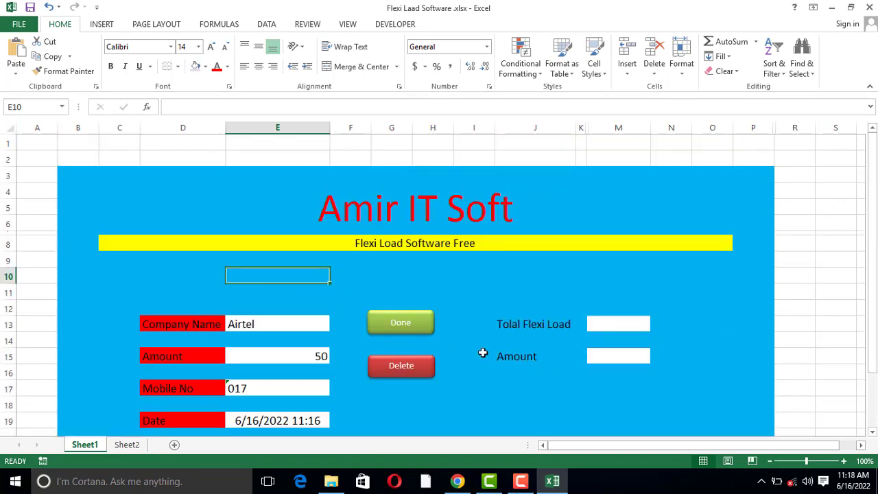
scroll(483, 351, "down", 2)
scroll(484, 351, "up", 2)
scroll(472, 298, "down", 1)
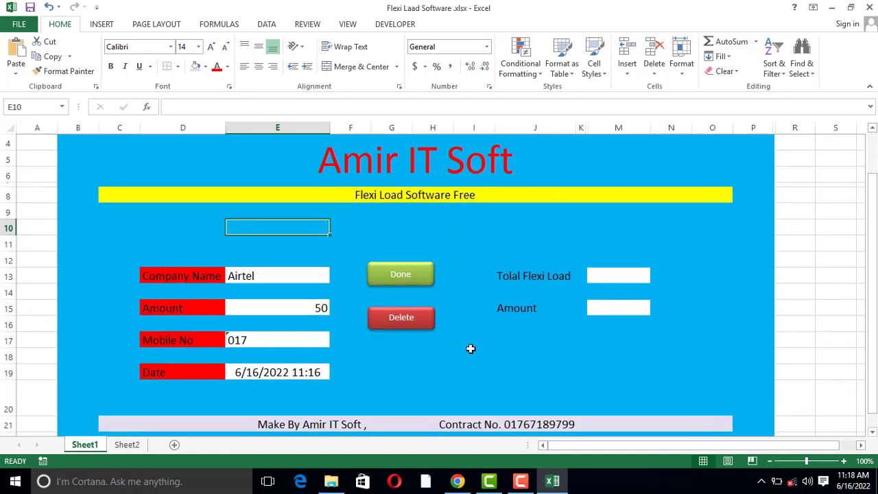
left_click(514, 342)
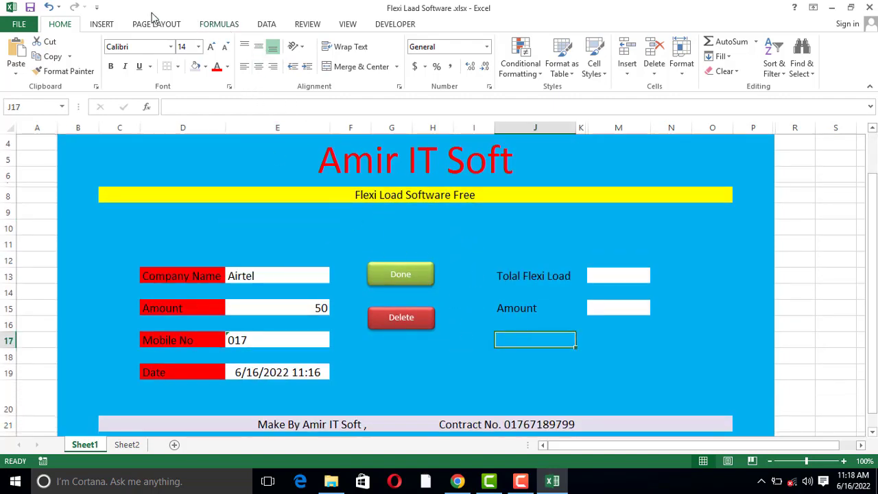
left_click(104, 25)
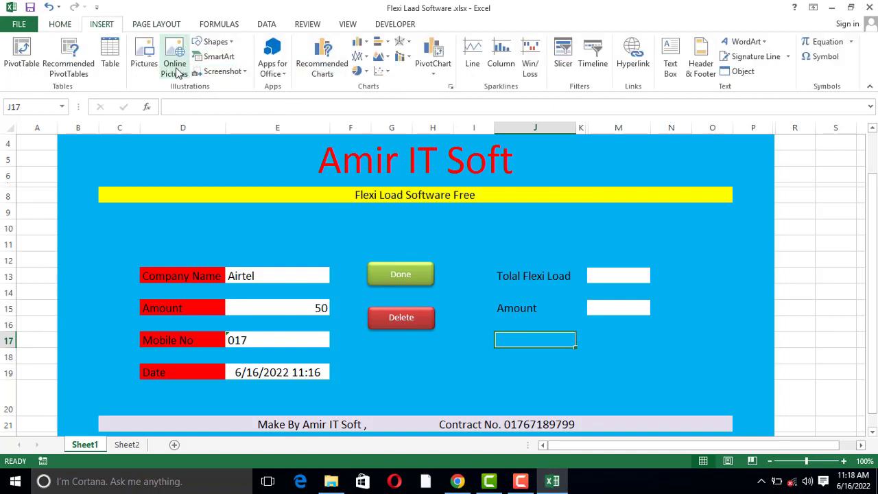
left_click(213, 41)
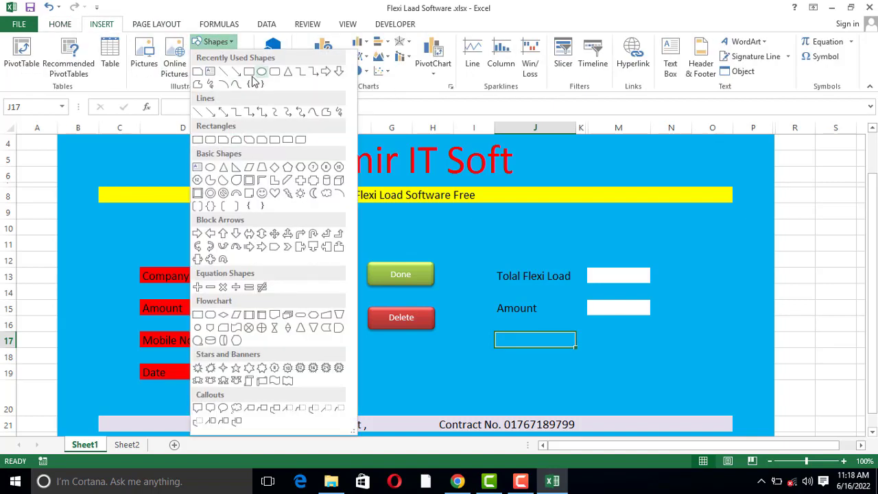
left_click(262, 74)
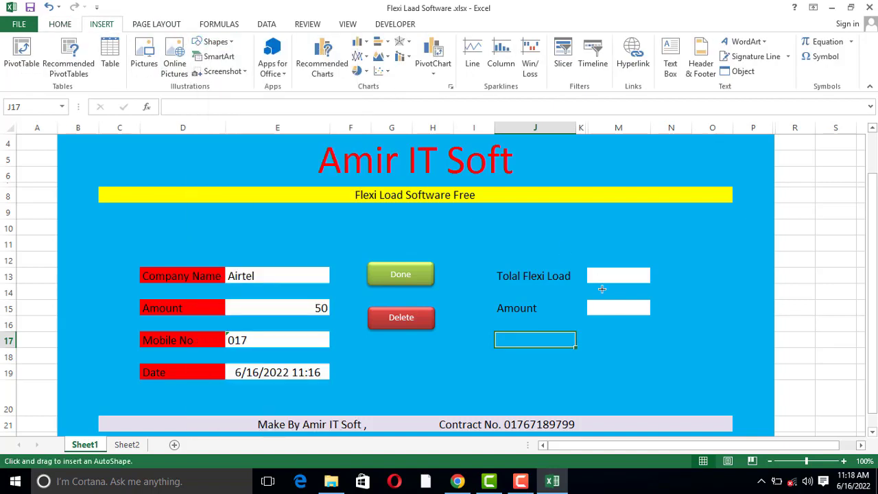
left_click(215, 42)
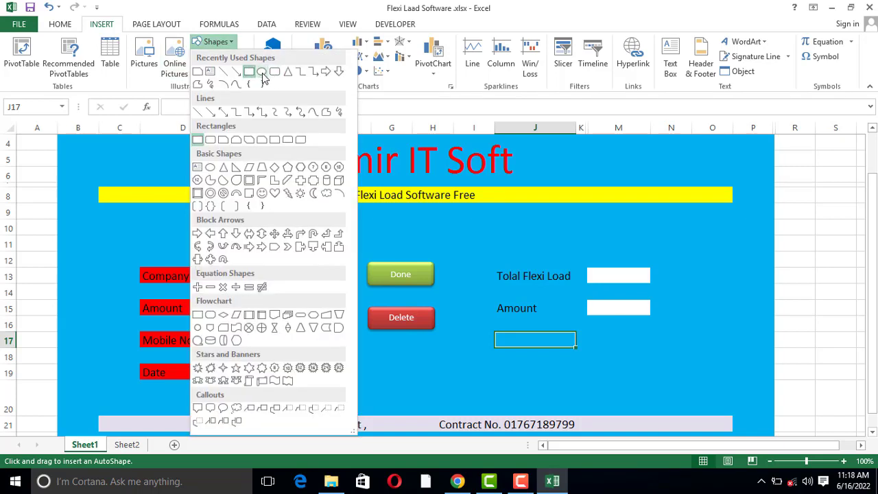
left_click(210, 139)
- Draw a rounded rectangle from J17 and position it just below the Amount box
scroll(566, 295, "down", 3)
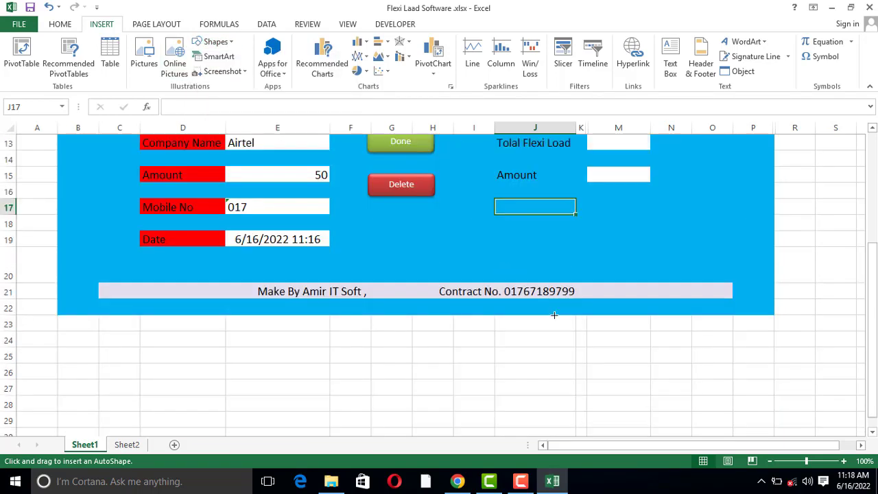
mouse_move(521, 206)
left_mouse_down()
mouse_move(630, 233)
mouse_move(588, 220)
left_mouse_up()
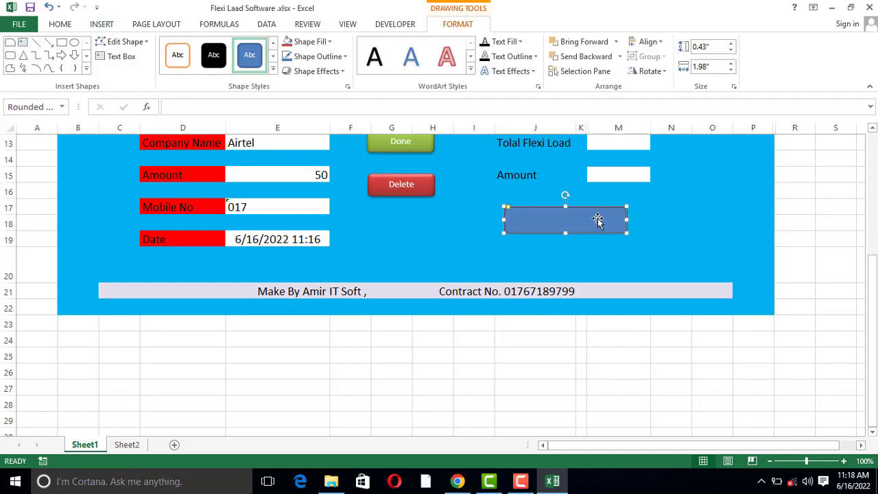
scroll(588, 271, "up", 4)
left_click_drag(569, 392, 426, 283)
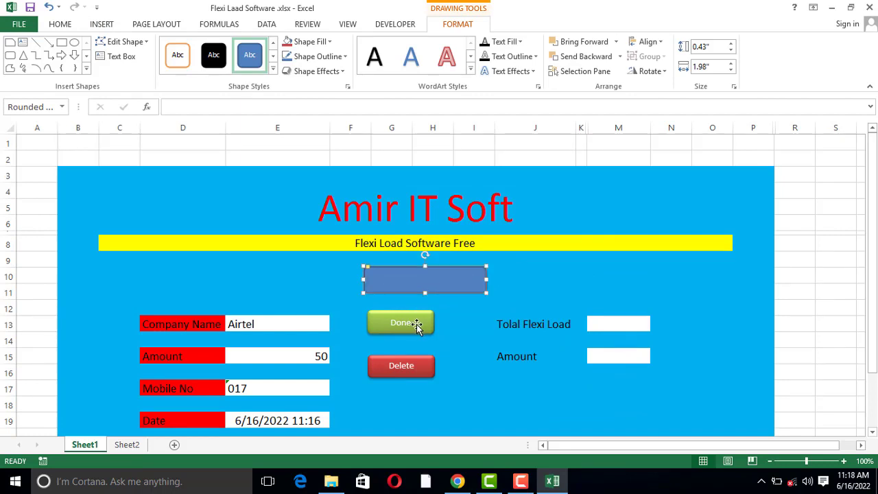
mouse_move(447, 287)
left_mouse_down()
mouse_move(527, 282)
mouse_move(584, 297)
left_mouse_up()
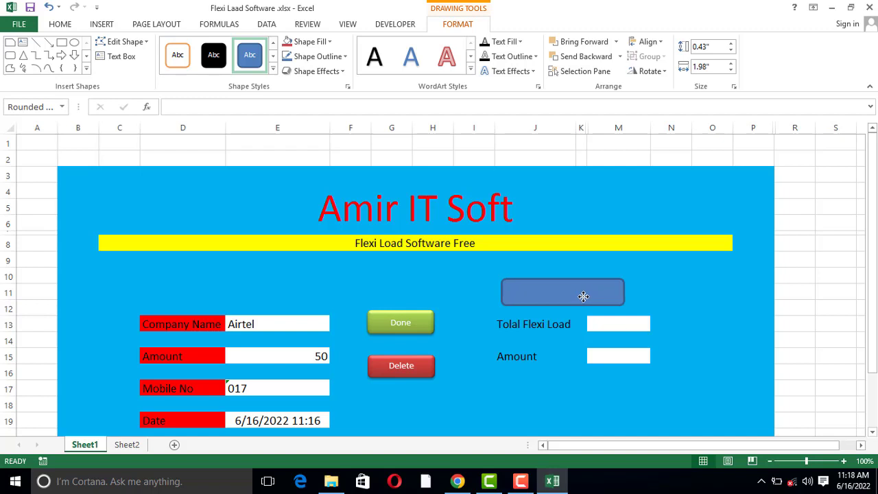
mouse_move(584, 297)
left_mouse_down()
mouse_move(604, 290)
mouse_move(598, 393)
mouse_move(610, 393)
left_mouse_up()
left_click(706, 295)
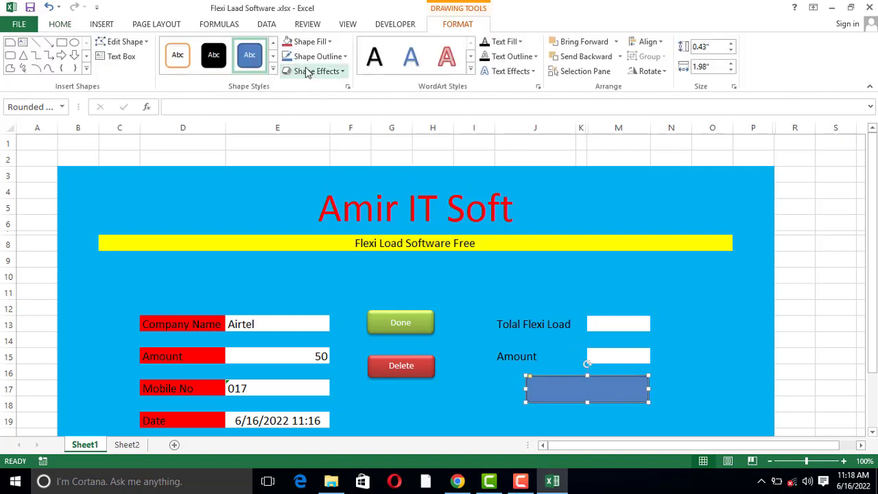
- Give the rectangle a glossy blue style and label it 'Flexi Load History'
left_click(273, 69)
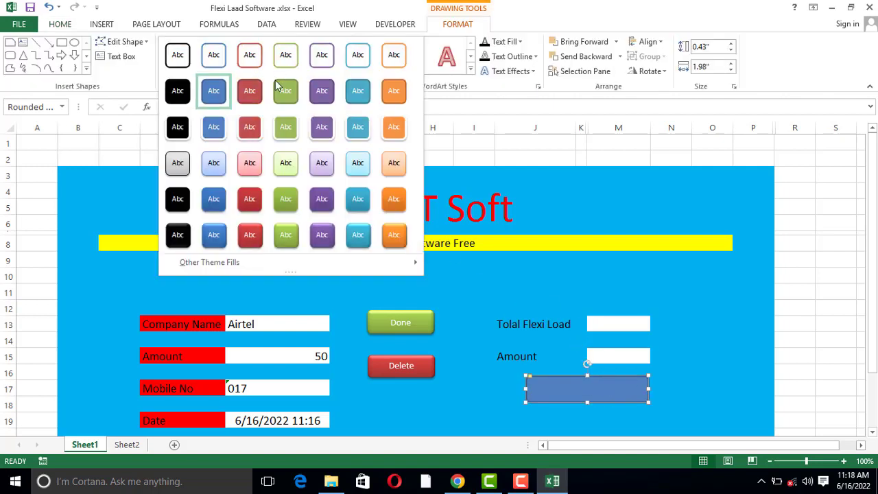
left_click(215, 234)
right_click(566, 389)
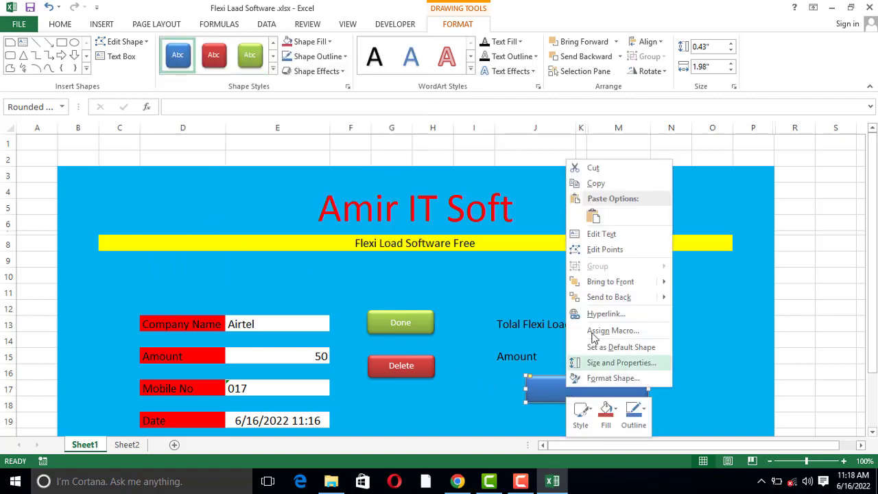
left_click(604, 235)
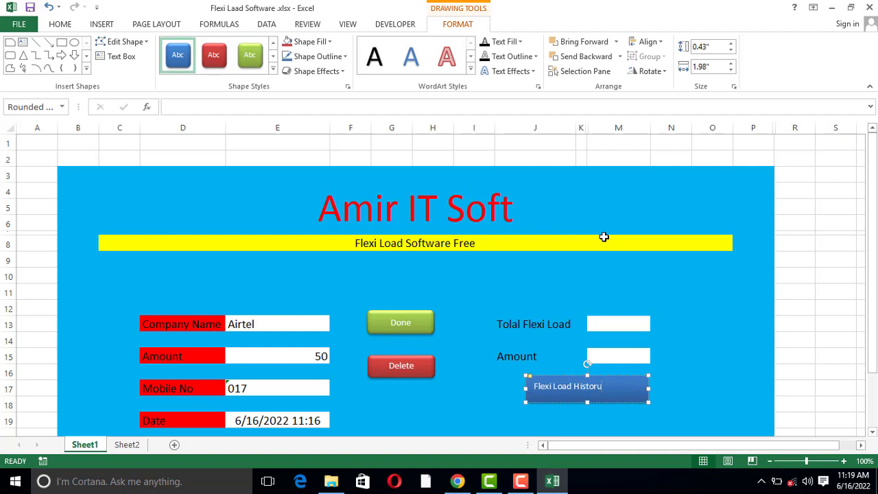
left_click(713, 419)
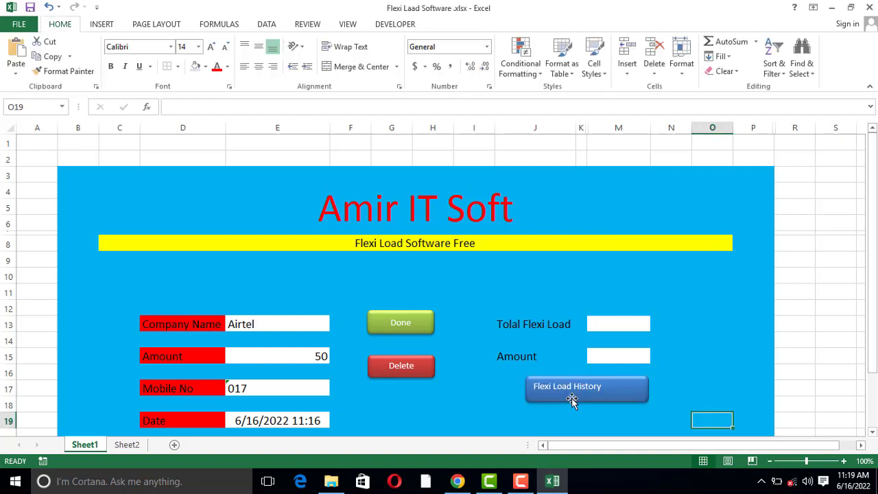
- Center the Flexi Load History text horizontally and vertically
left_click(572, 399)
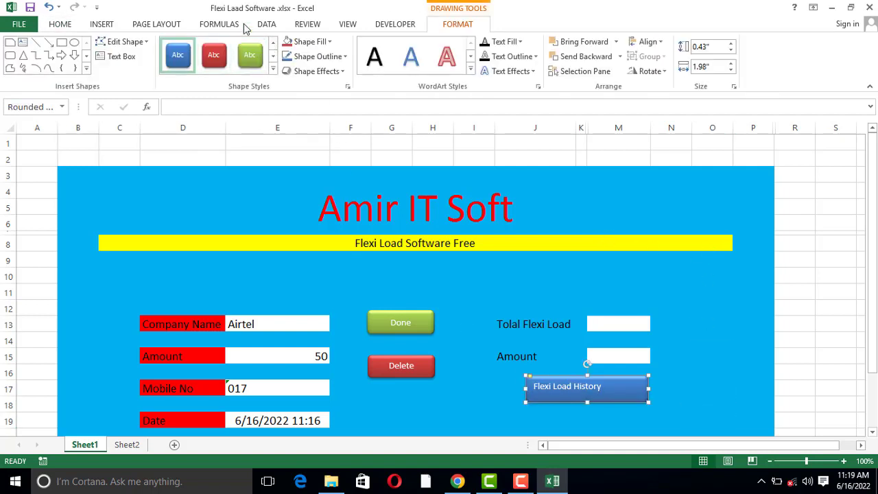
left_click(65, 26)
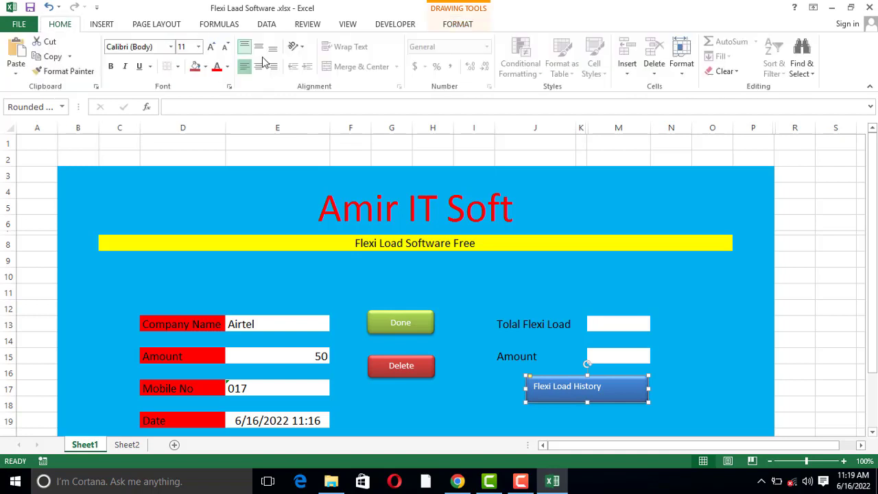
left_click(259, 66)
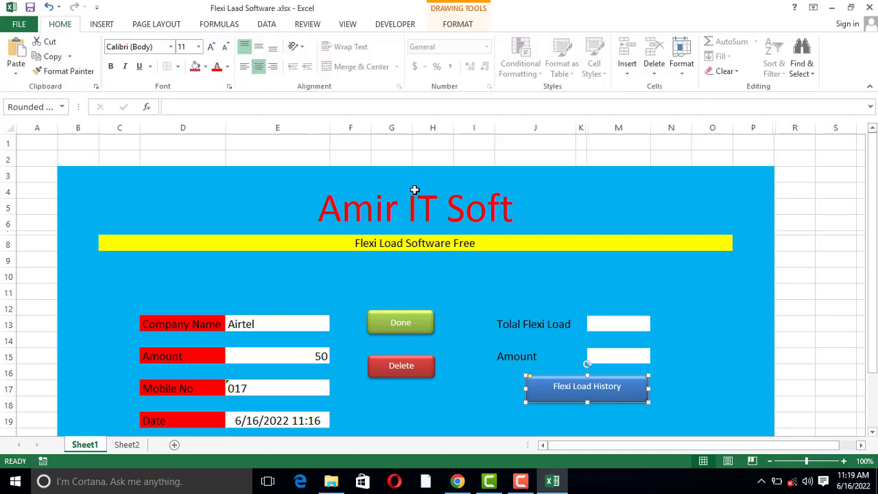
left_click(258, 46)
left_click(703, 367)
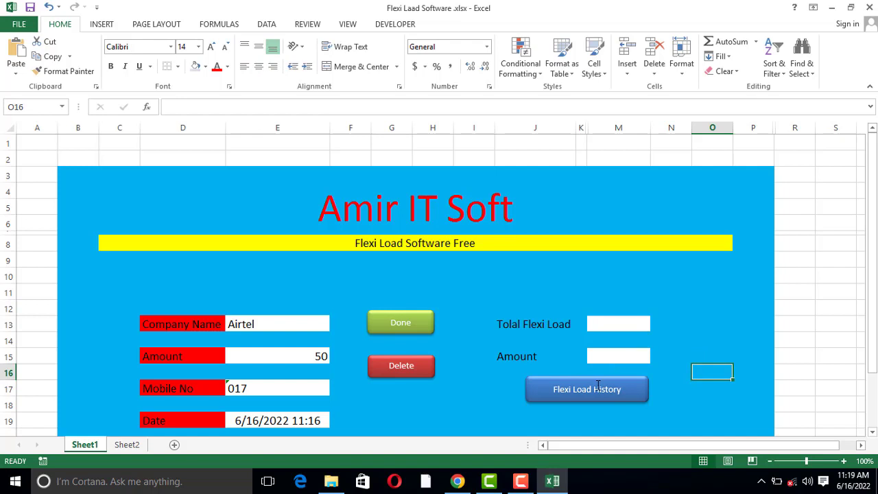
- Hyperlink the Flexi Load History button to Sheet2 and follow it to test
right_click(610, 390)
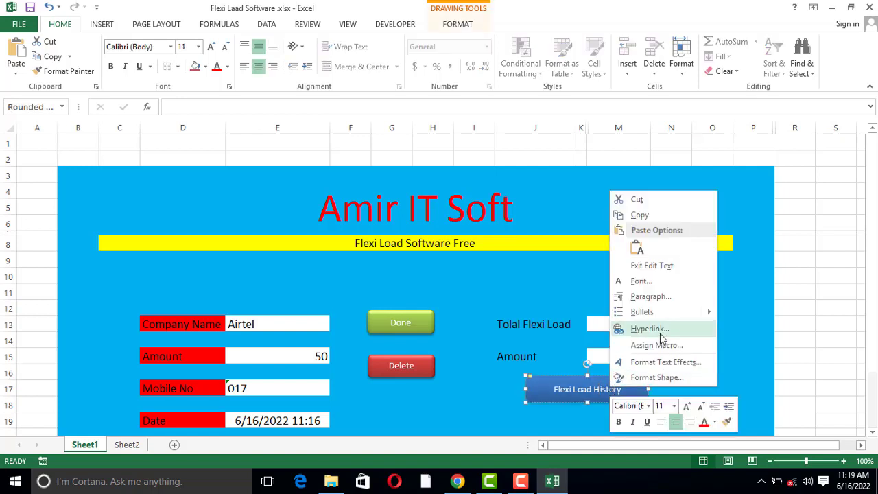
key("Escape")
left_click(678, 402)
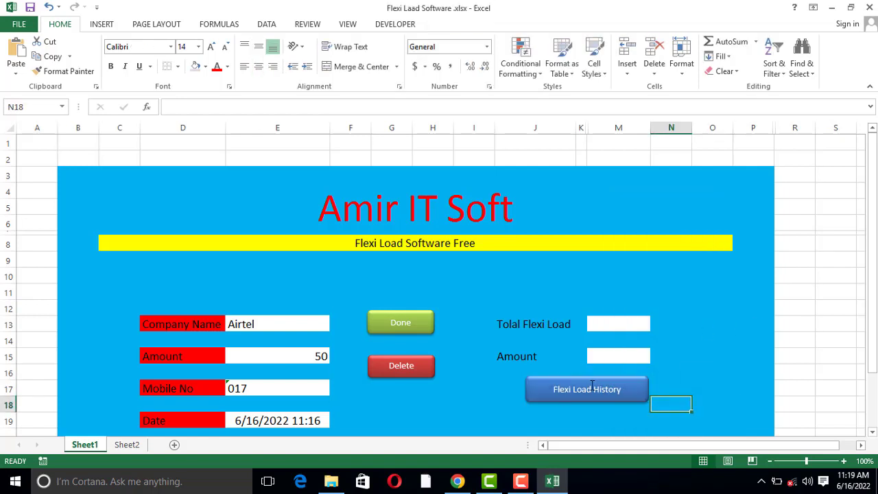
right_click(600, 391)
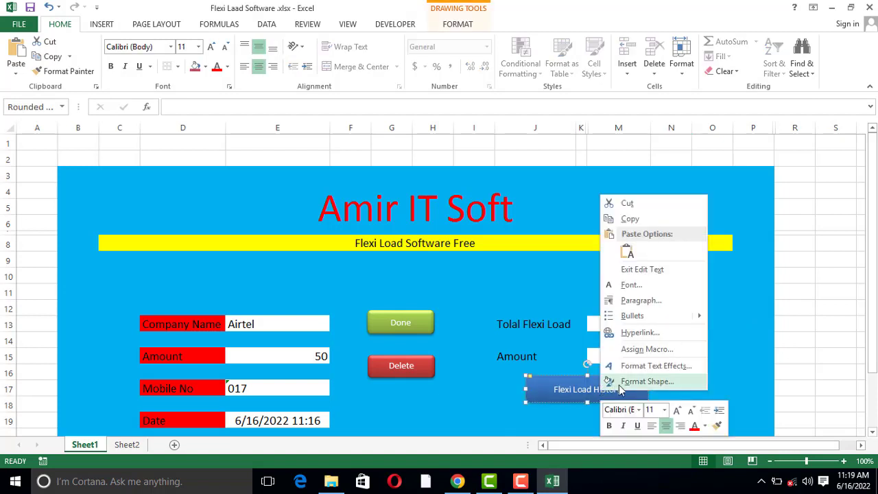
left_click(642, 333)
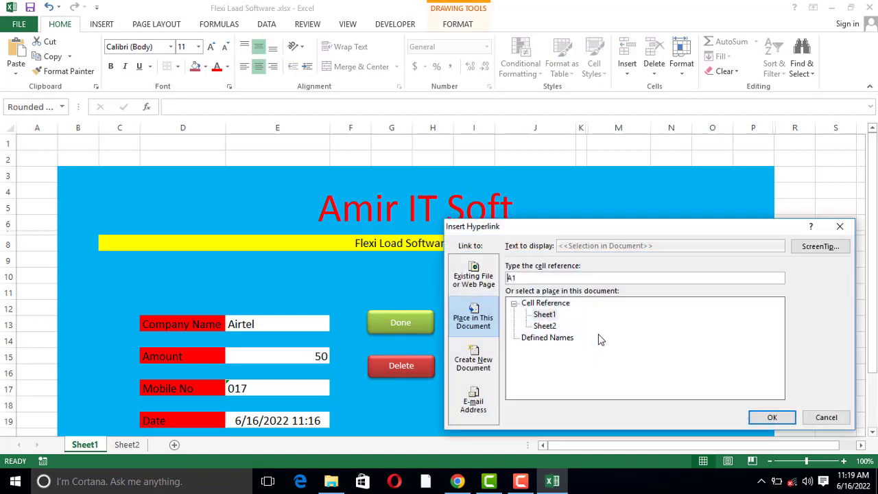
left_click(544, 326)
left_click(758, 417)
left_click(717, 391)
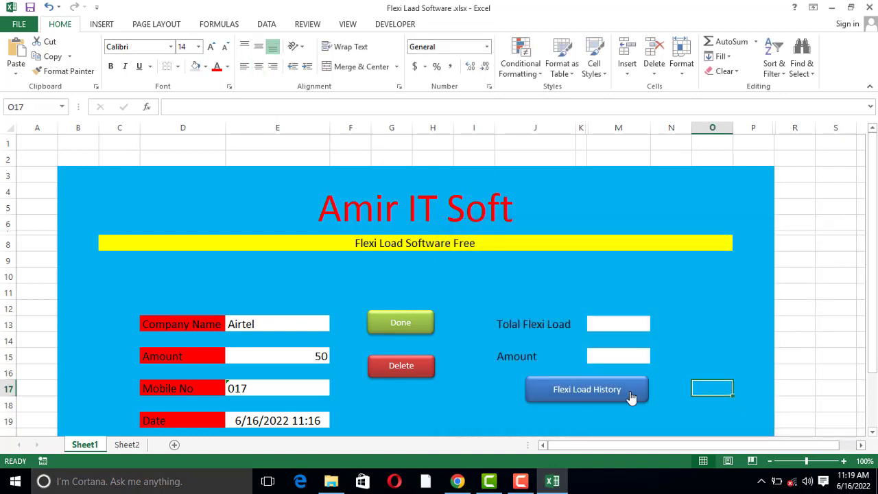
left_click(627, 397)
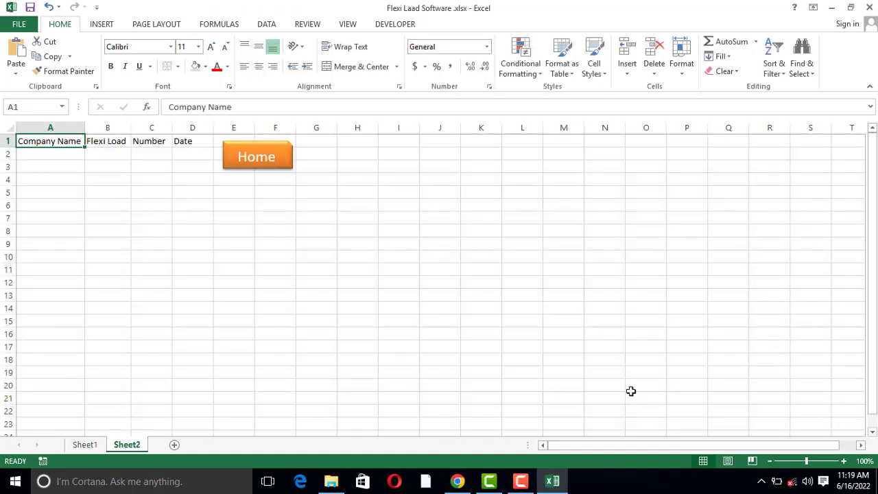
- Test the Home and Flexi Load History links, then widen the Number column
left_click(274, 161)
left_click(559, 403)
left_click(287, 159)
left_click(578, 389)
left_click(148, 156)
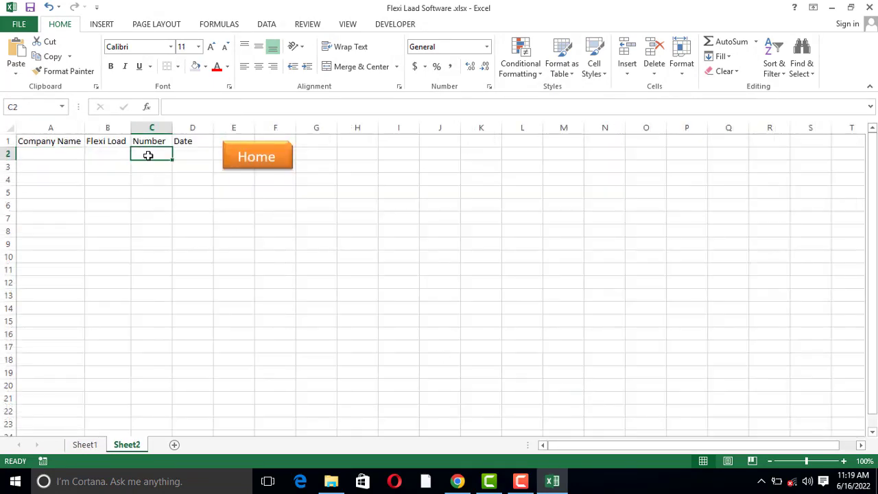
left_click_drag(173, 128, 184, 127)
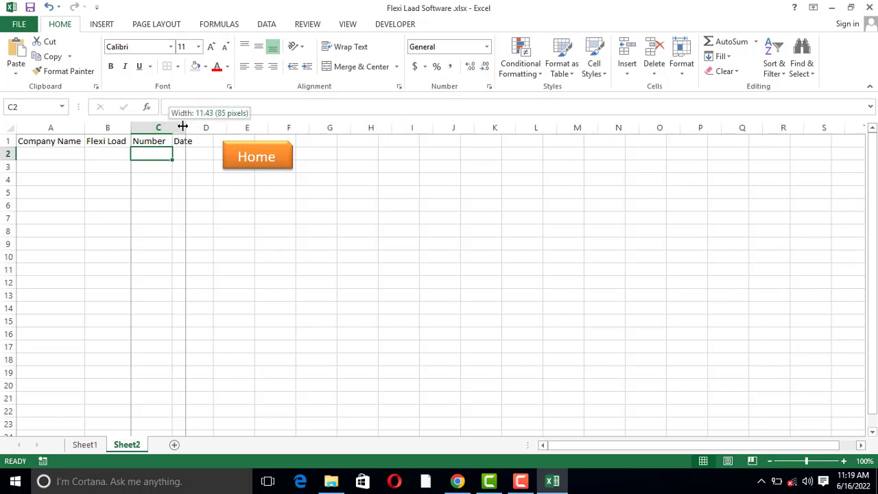
- Fill header cells A1:D1 with a blue-gray theme colour
left_click(137, 141)
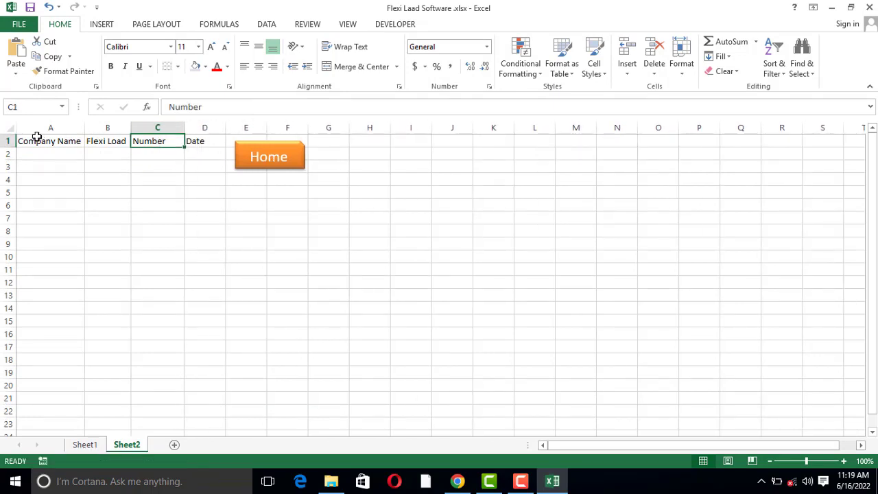
left_click_drag(29, 141, 192, 141)
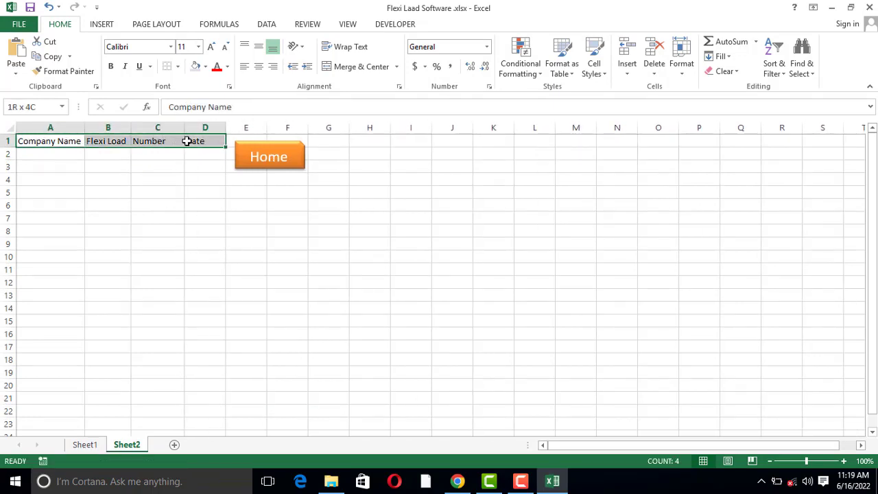
left_click(100, 25)
left_click(66, 25)
left_click(206, 67)
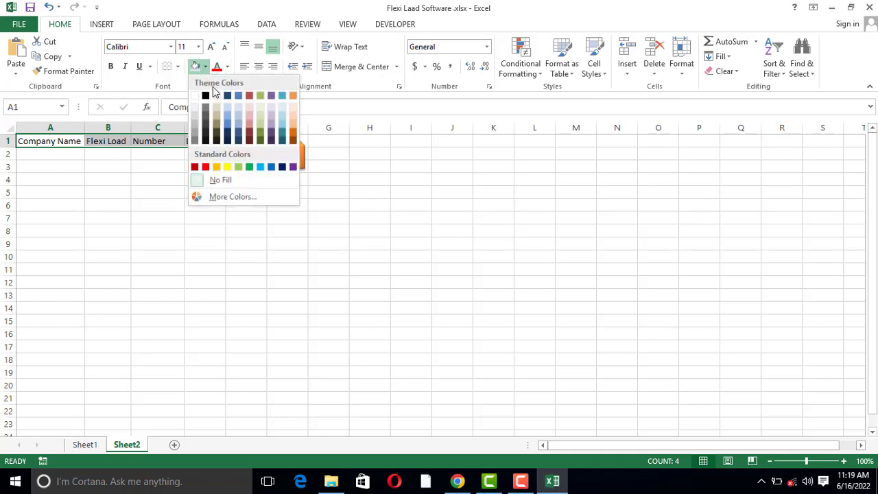
left_click(229, 117)
left_click(199, 186)
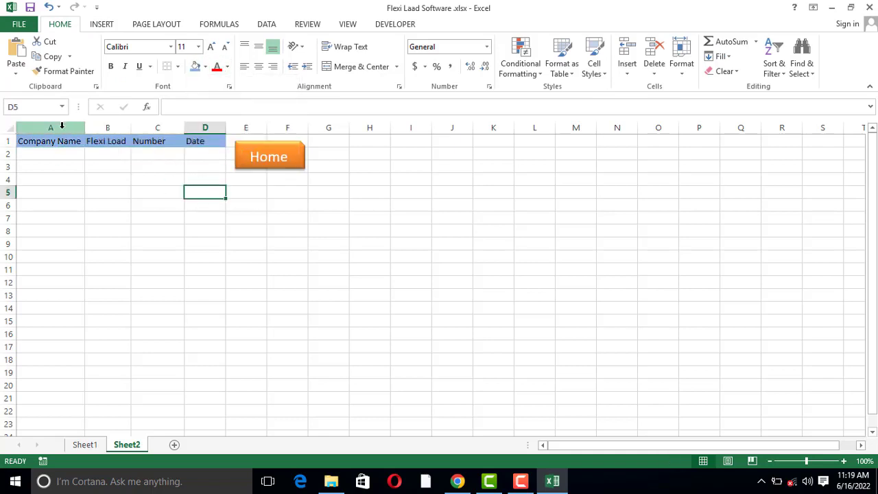
- Apply All Borders to headers A1:D1 and the table area A1:D59
left_click_drag(26, 140, 221, 143)
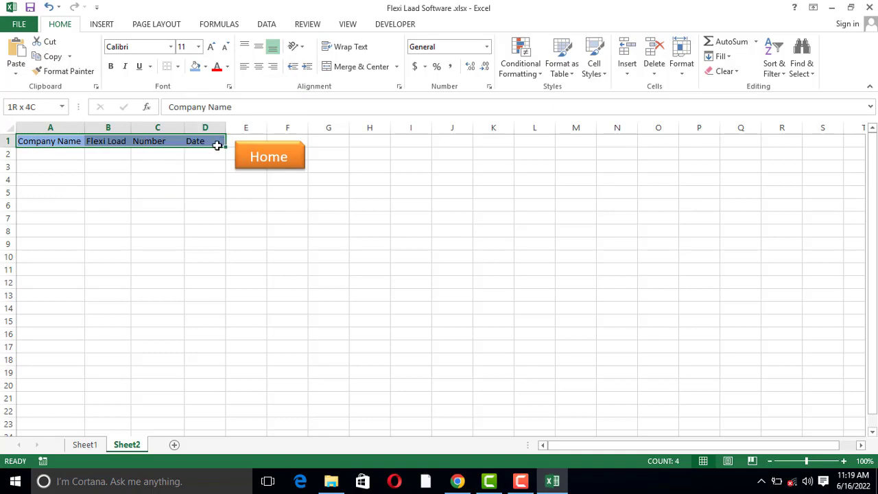
left_click(177, 67)
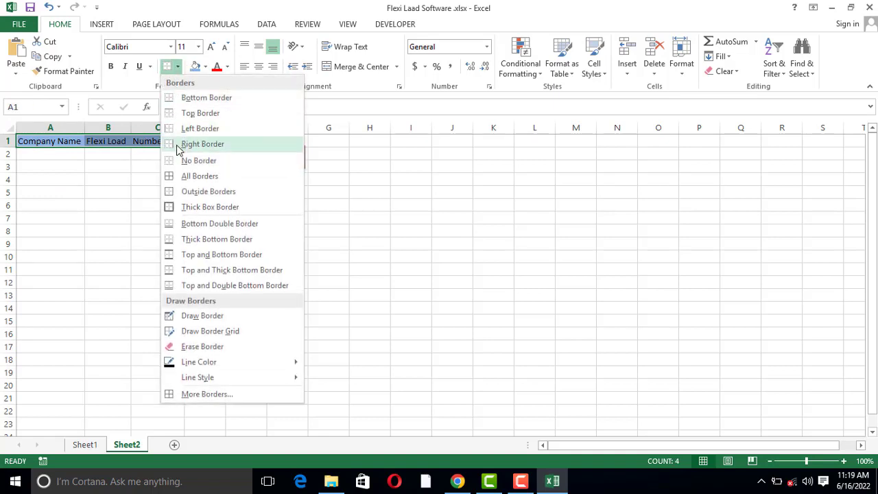
left_click(181, 176)
left_click(138, 179)
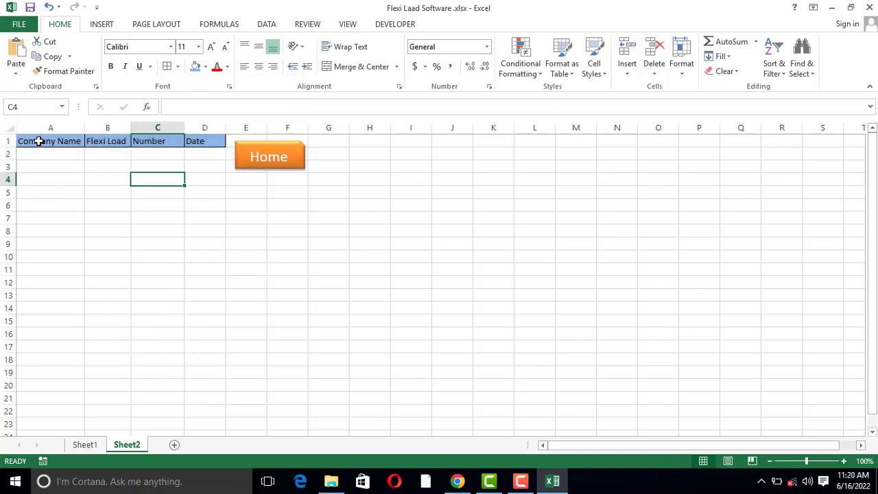
left_click_drag(39, 141, 205, 488)
left_click(167, 66)
scroll(55, 319, "up", 20)
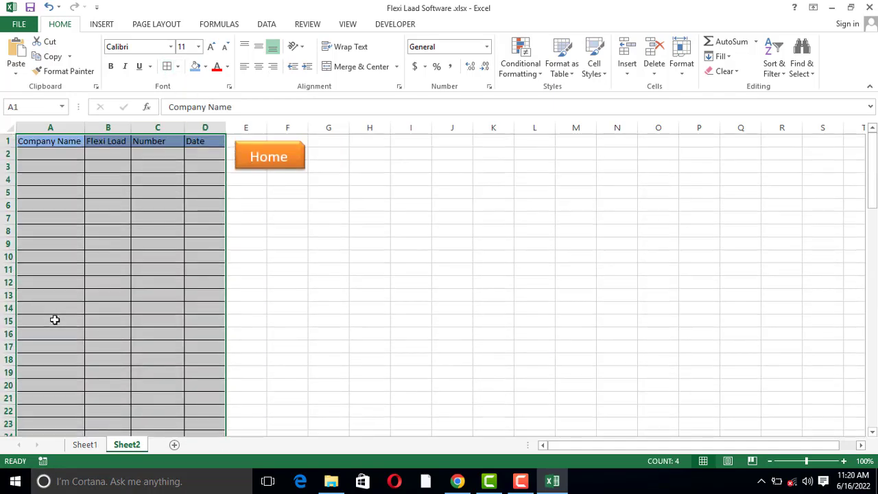
left_click(153, 255)
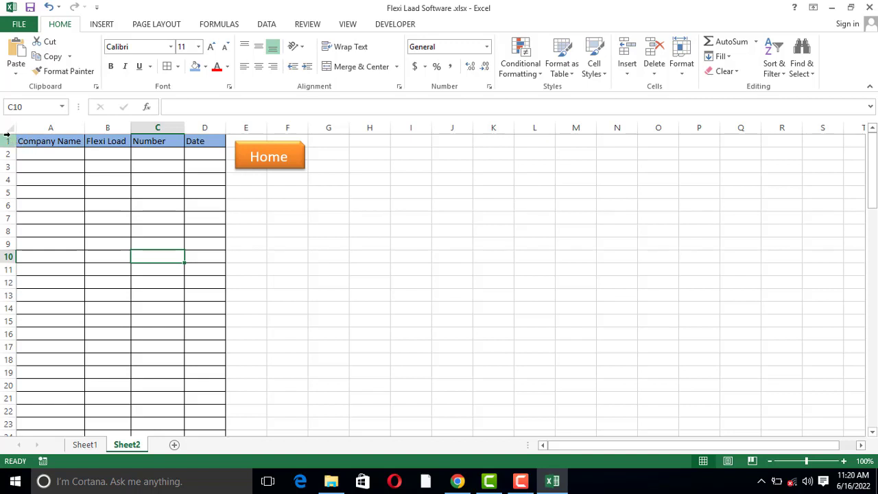
- Set the whole sheet to 14-point text, autofit columns A–D, and widen column C
left_click(10, 129)
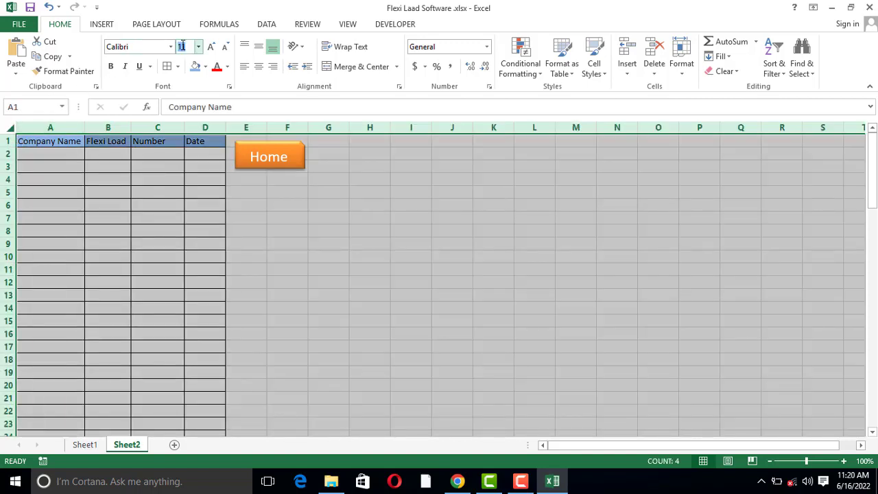
left_click(185, 47)
type("14")
key("Return")
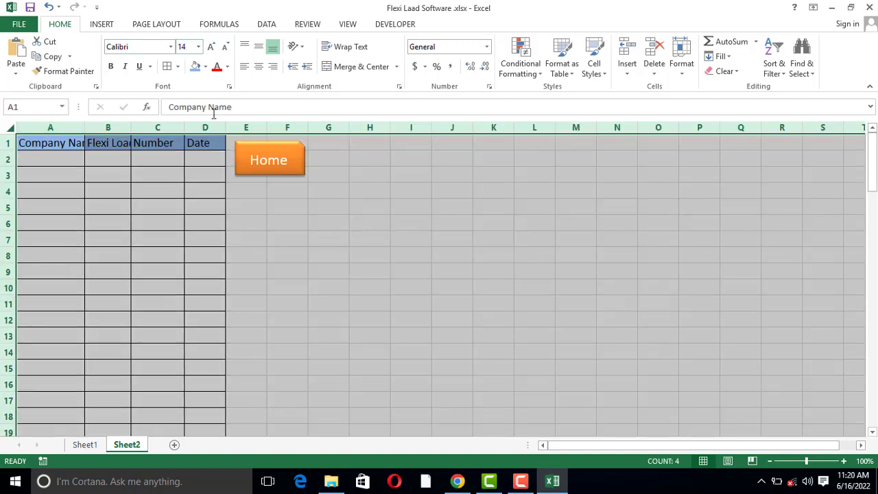
double_click(183, 128)
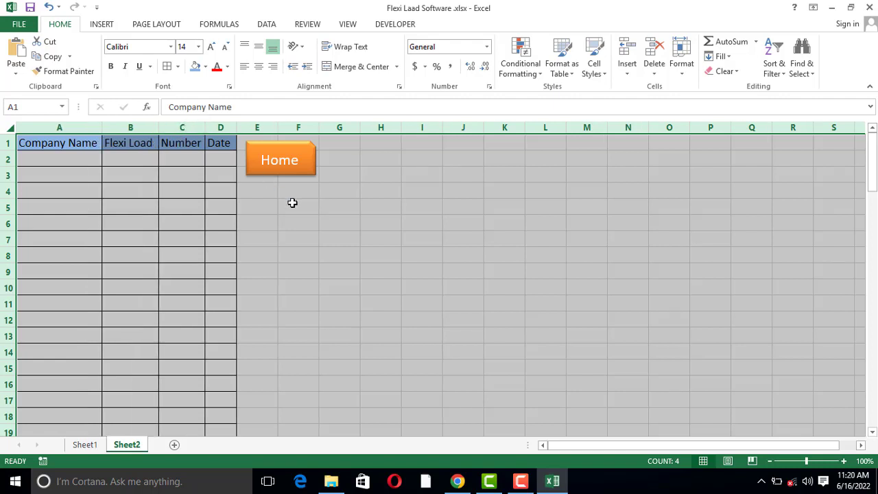
left_click(292, 203)
left_click_drag(205, 127, 233, 127)
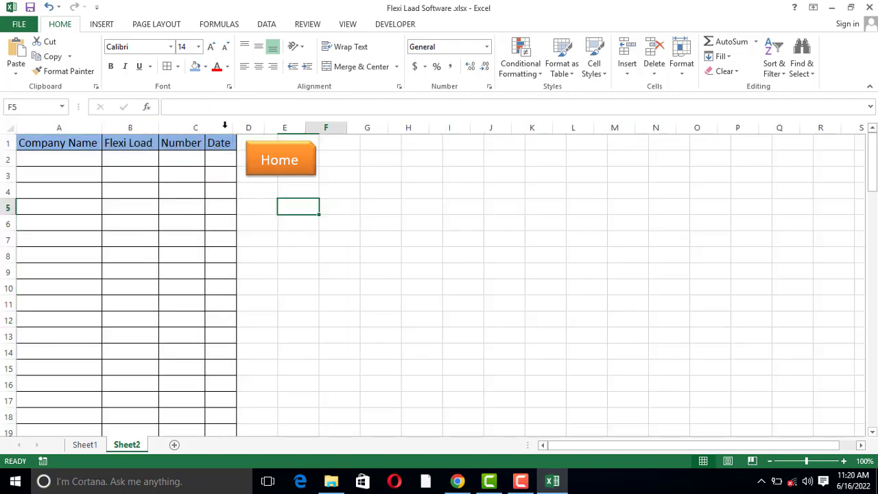
- Center the A1:D1 header labels and widen the Flexi Load, Number and Date columns
left_click_drag(41, 139, 248, 143)
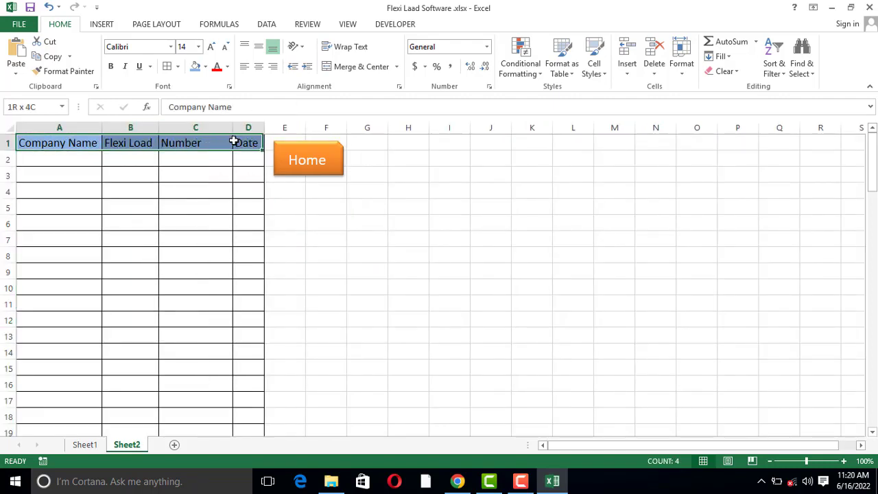
left_click(259, 69)
left_click(326, 190)
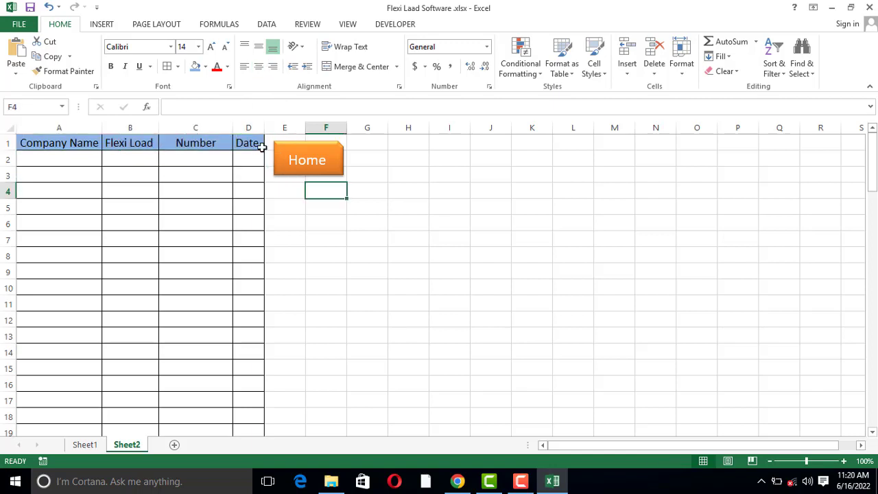
left_click_drag(233, 128, 335, 127)
key("Up")
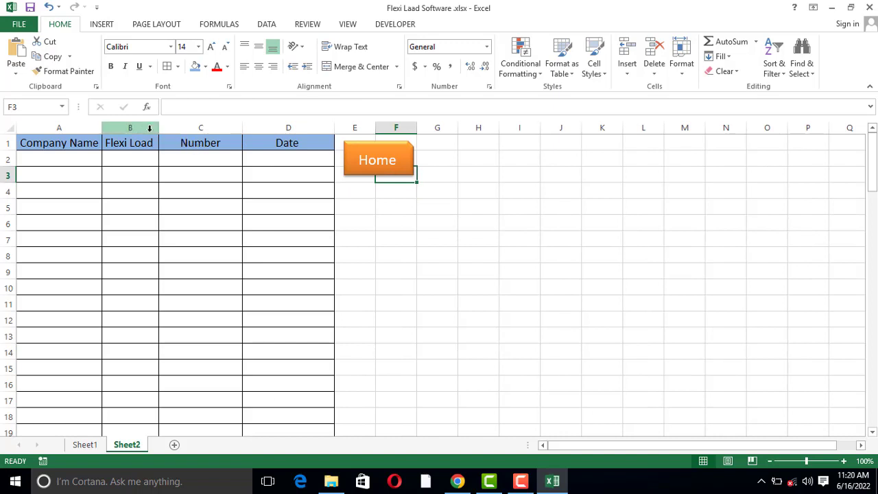
left_click_drag(157, 127, 185, 128)
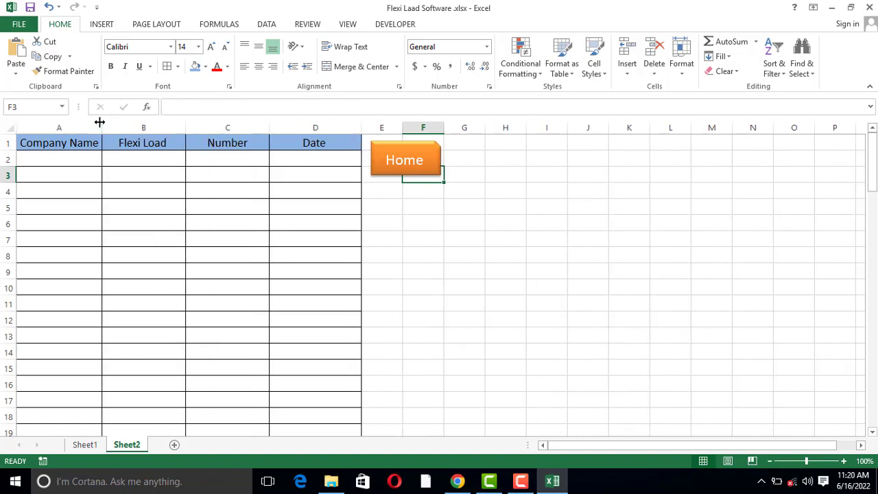
- Rename header B1 to 'Flexi Load Amount', widen its column, and save with Ctrl+S
double_click(176, 143)
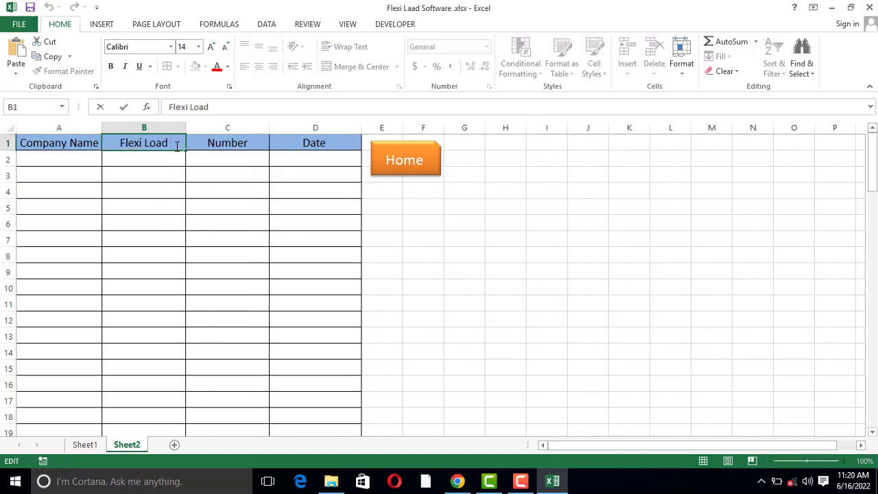
type("AM")
key("BackSpace")
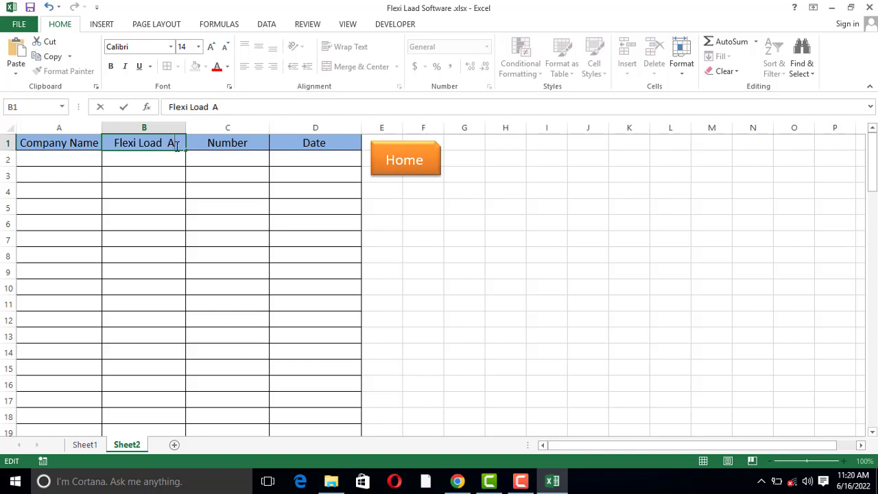
type("mount")
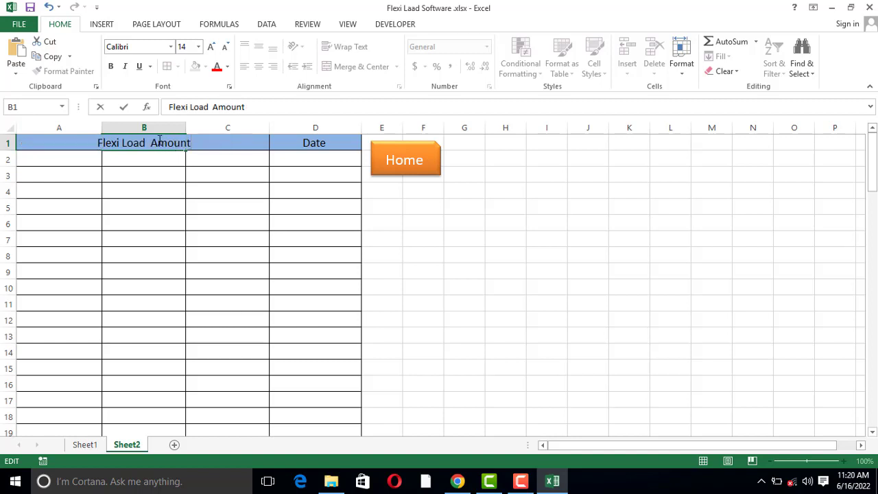
left_click(199, 195)
left_click_drag(186, 128, 203, 127)
left_click(222, 249)
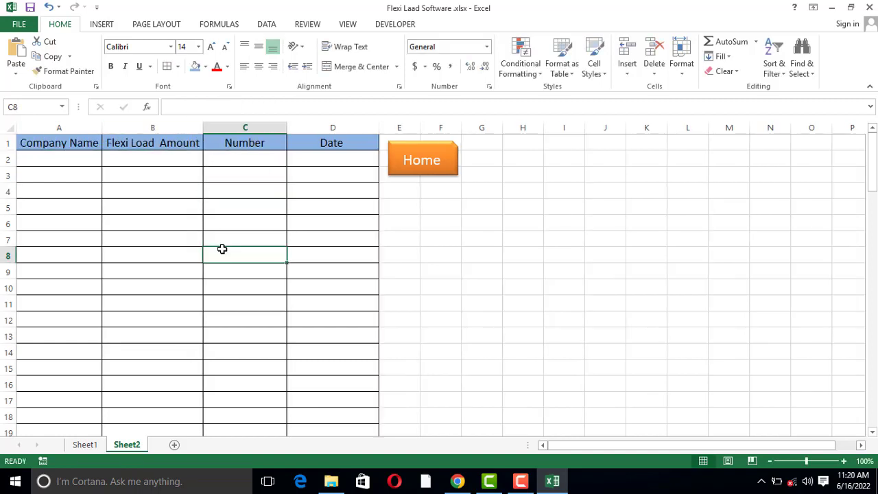
key("ctrl+s")
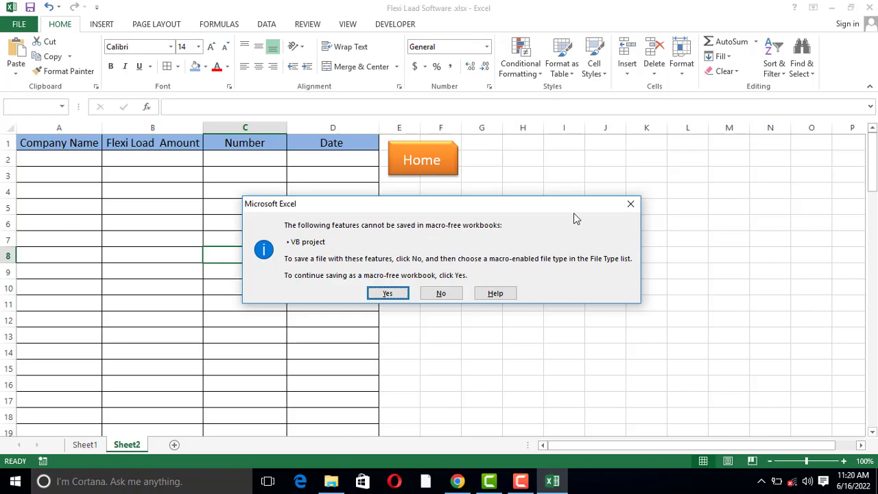
- Save to the Desktop as the macro-enabled workbook 'Flexi Laad Software.xlsm'
left_click_drag(554, 207, 517, 206)
left_click(593, 204)
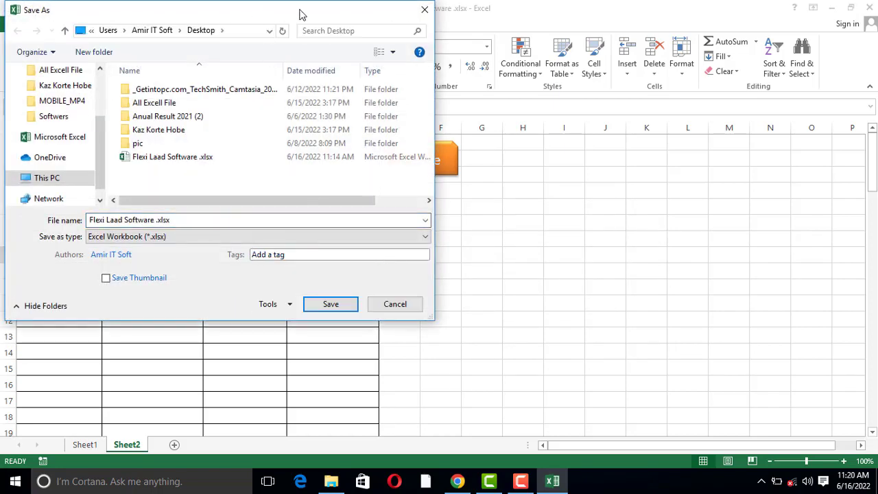
scroll(110, 137, "up", 2)
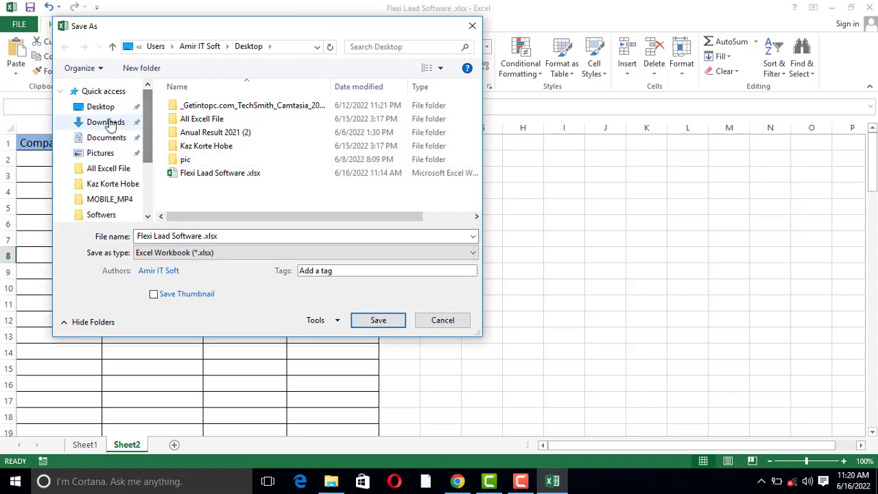
left_click(103, 111)
left_click(198, 252)
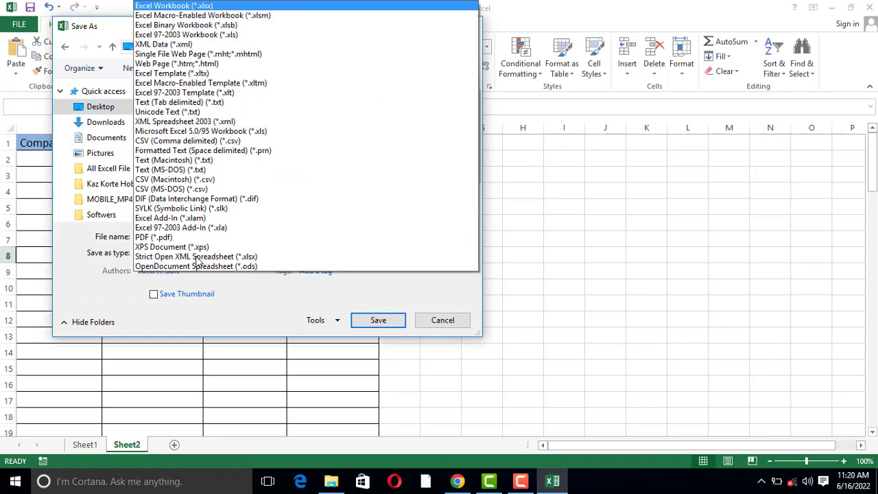
left_click(228, 15)
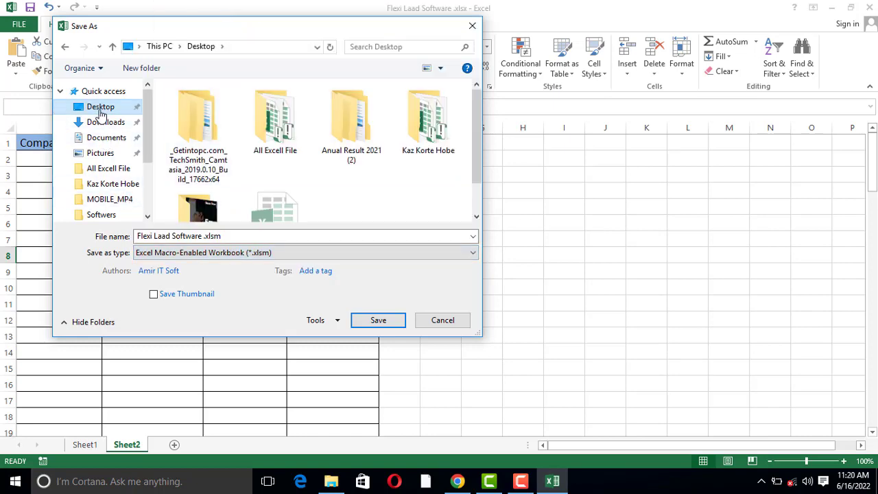
left_click(378, 322)
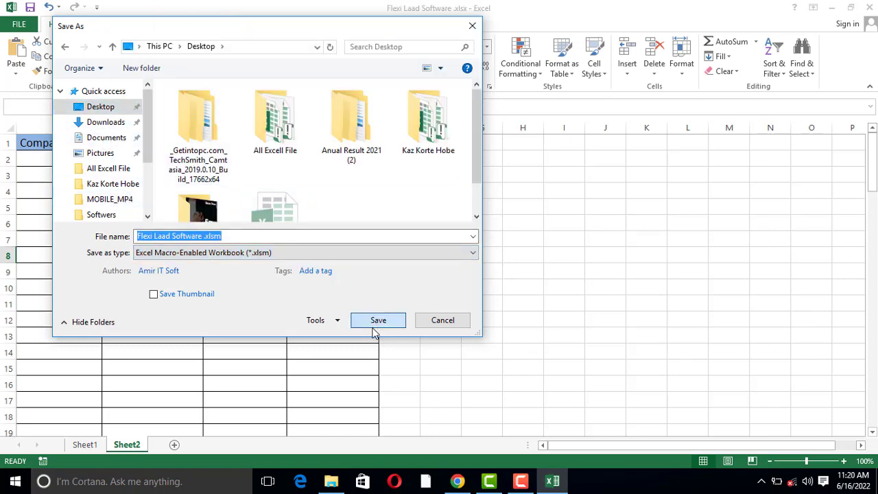
left_click(412, 275)
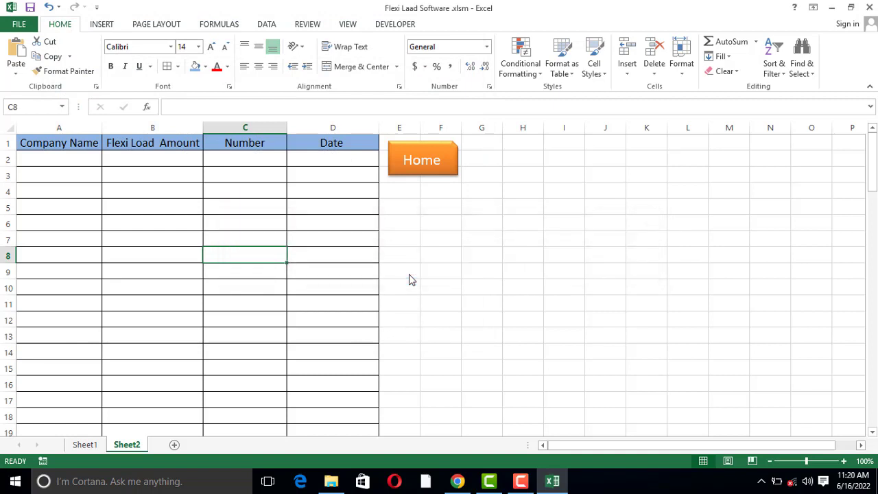
left_click(410, 273)
- Format the Number column cells C2:C89 on Sheet2 as Text
left_click(302, 207)
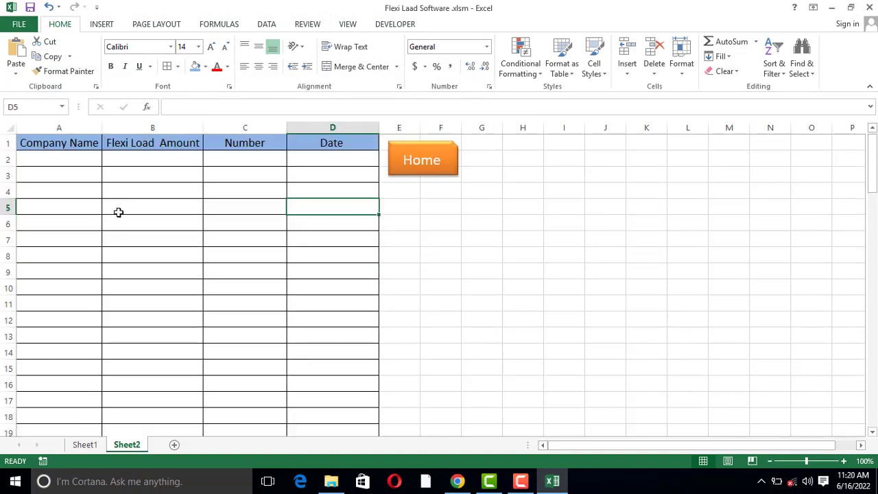
left_click(78, 161)
left_click(147, 160)
left_click(227, 162)
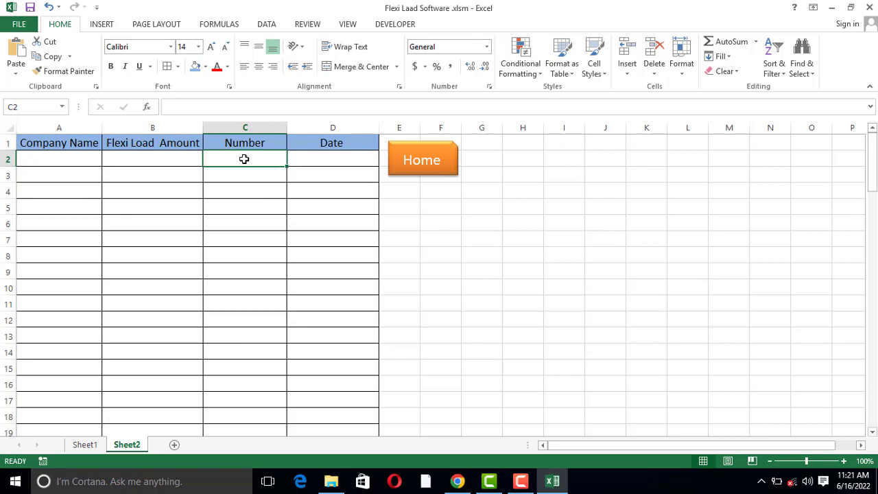
mouse_move(244, 159)
left_mouse_down()
mouse_move(248, 385)
mouse_move(238, 386)
left_mouse_up()
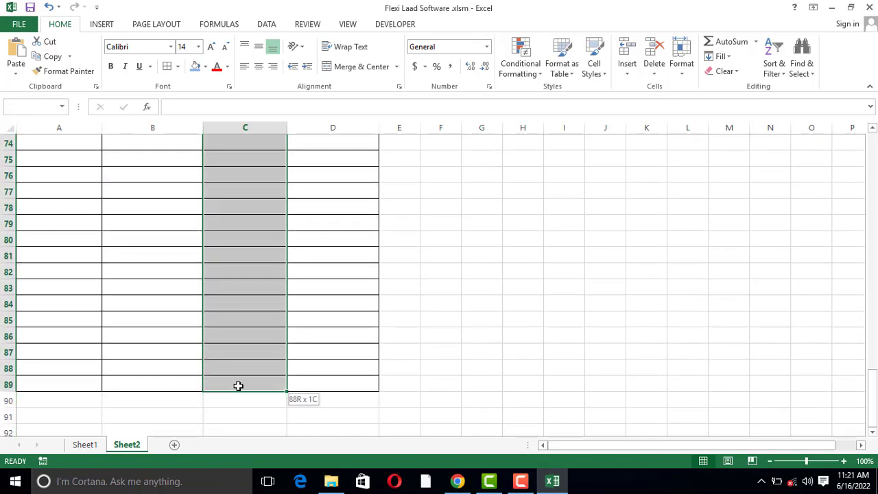
right_click(235, 268)
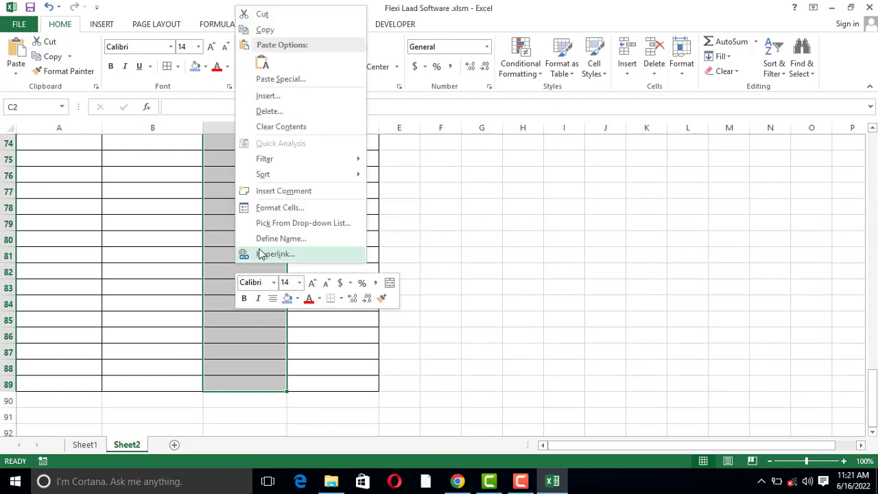
left_click(285, 212)
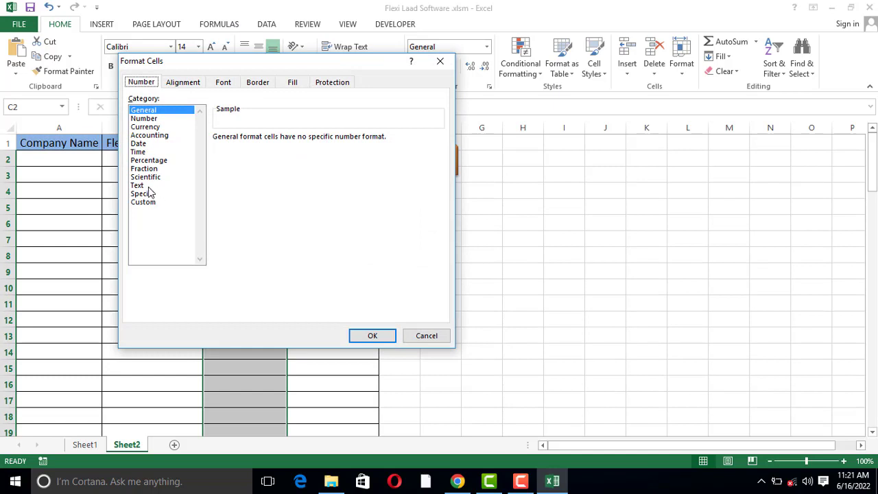
left_click(140, 185)
left_click(372, 335)
left_click(347, 306)
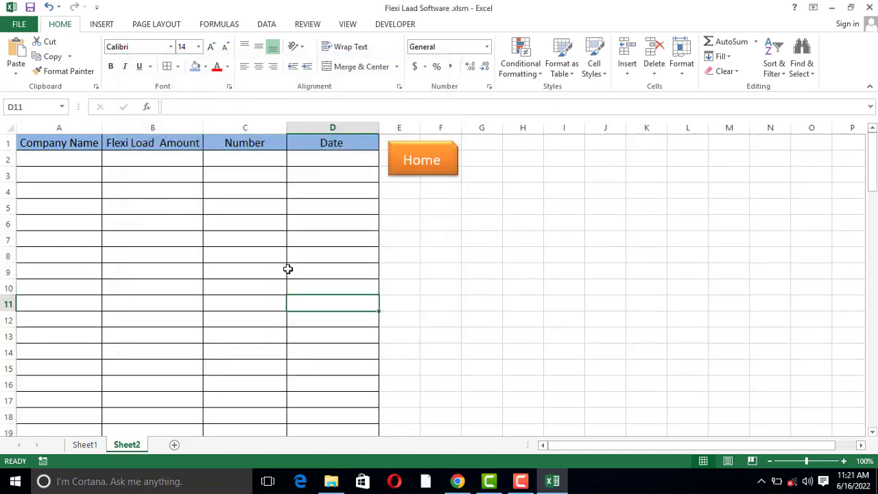
- Test-enter 012 in C2, clear it again, and save the workbook
left_click(244, 160)
type("012")
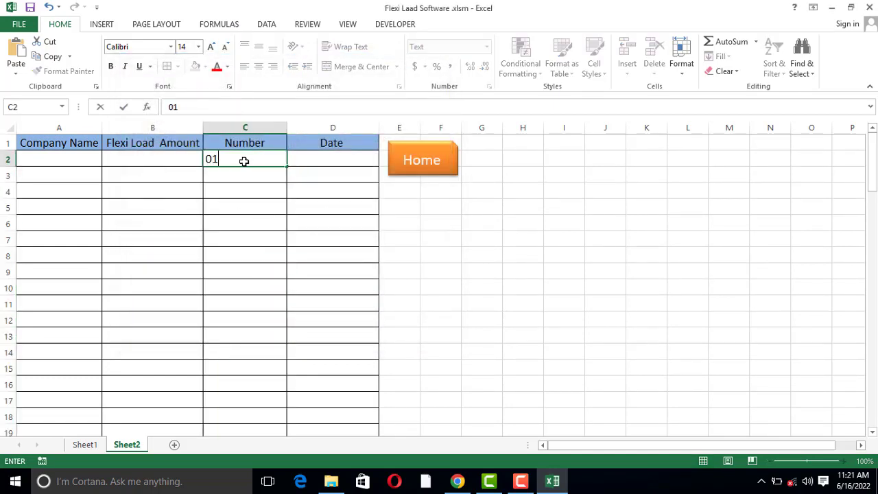
key("Return")
left_click(244, 160)
key("BackSpace")
left_click(262, 225)
key("ctrl+s")
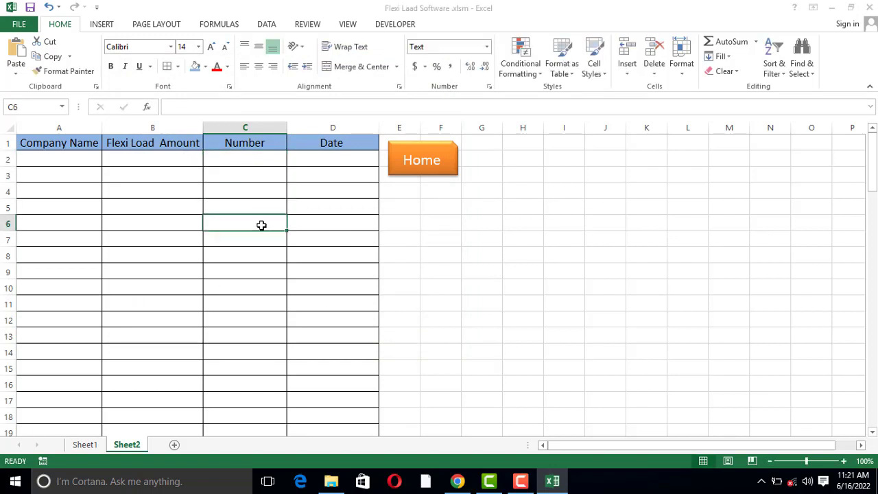
left_click(396, 274)
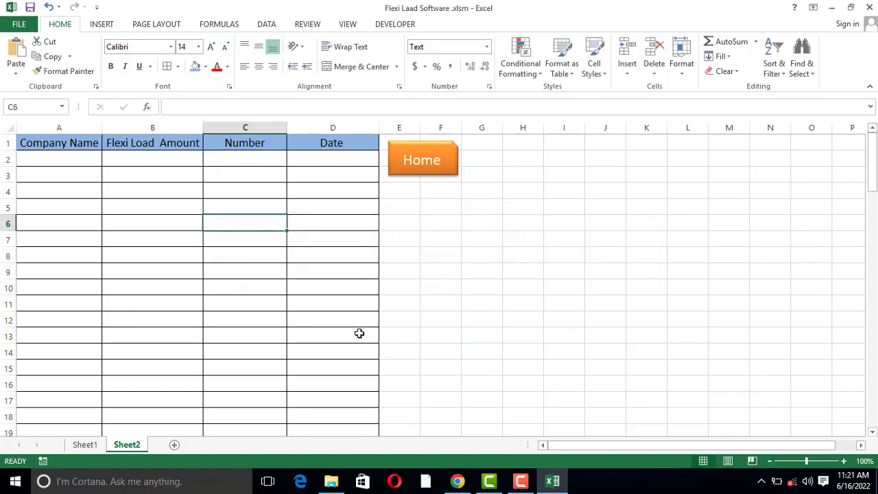
- Return to Excel and run the Home macro to show the Sheet1 form
left_click(454, 482)
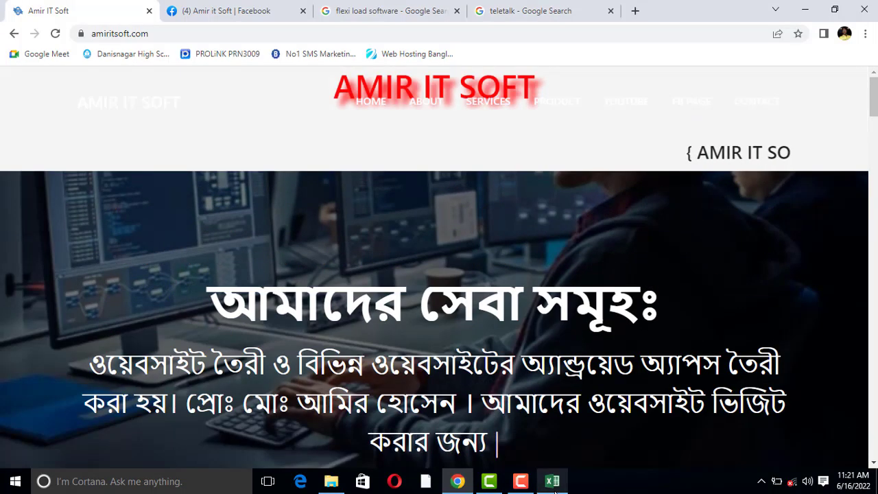
key("alt+Tab")
left_click(346, 287)
left_click(417, 169)
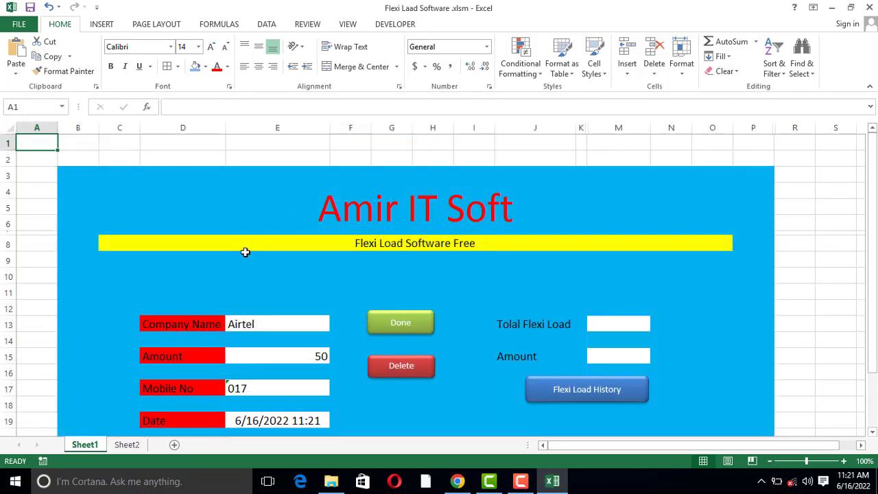
left_click(256, 270)
scroll(537, 268, "down", 1)
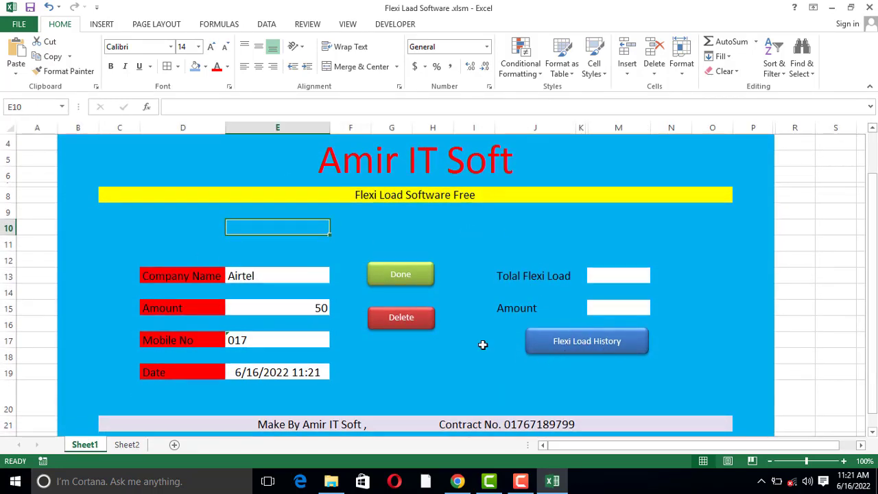
scroll(483, 345, "down", 2)
scroll(406, 306, "up", 3)
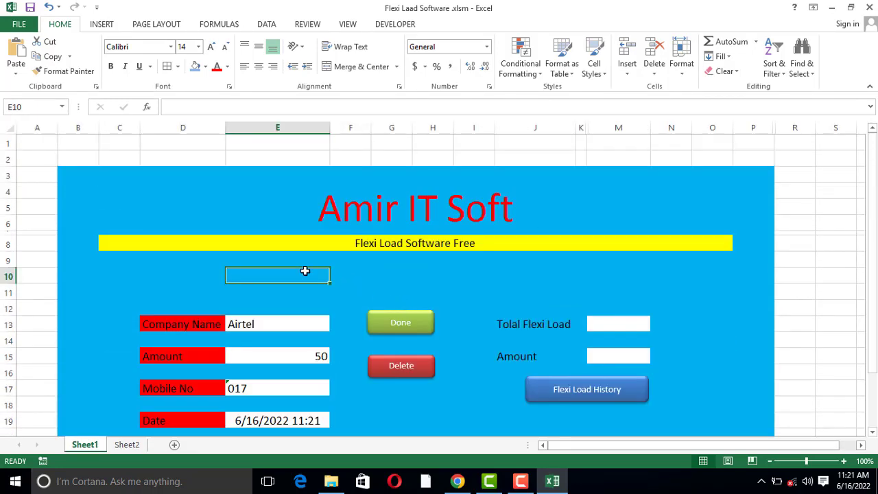
- Select cells around the Flexi Load form on Sheet1
left_click(293, 227)
left_click(363, 280)
left_click(399, 213)
left_click(396, 269)
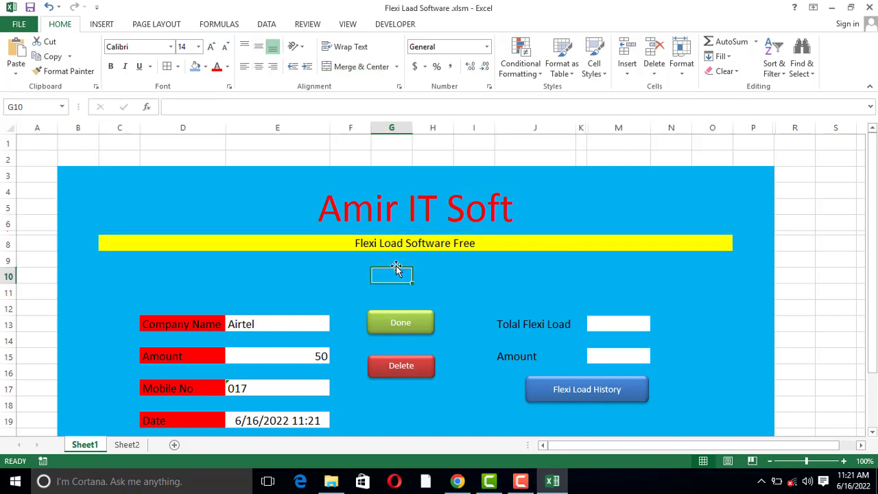
scroll(396, 269, "down", 1)
scroll(397, 274, "up", 1)
left_click(392, 290)
left_click(350, 291)
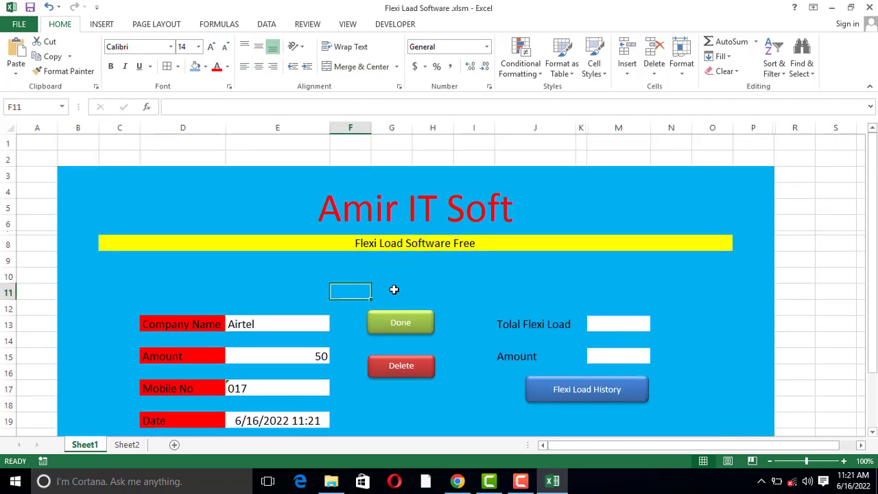
scroll(429, 305, "down", 2)
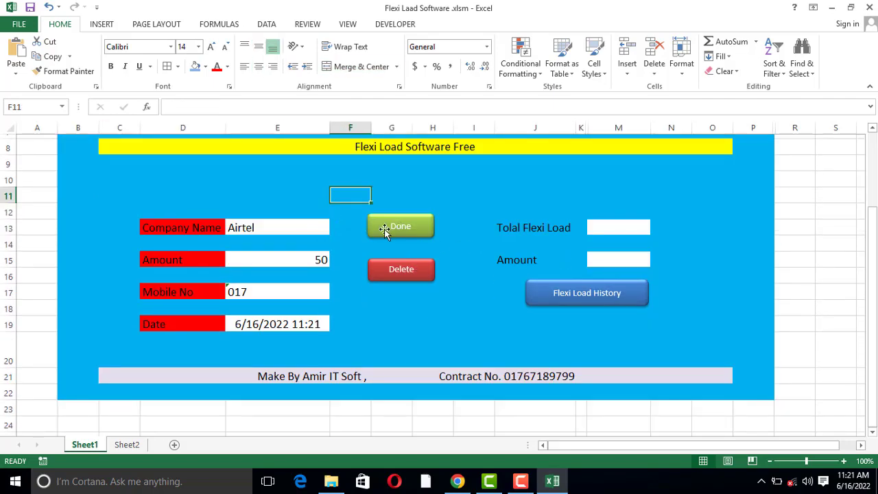
scroll(373, 296, "up", 3)
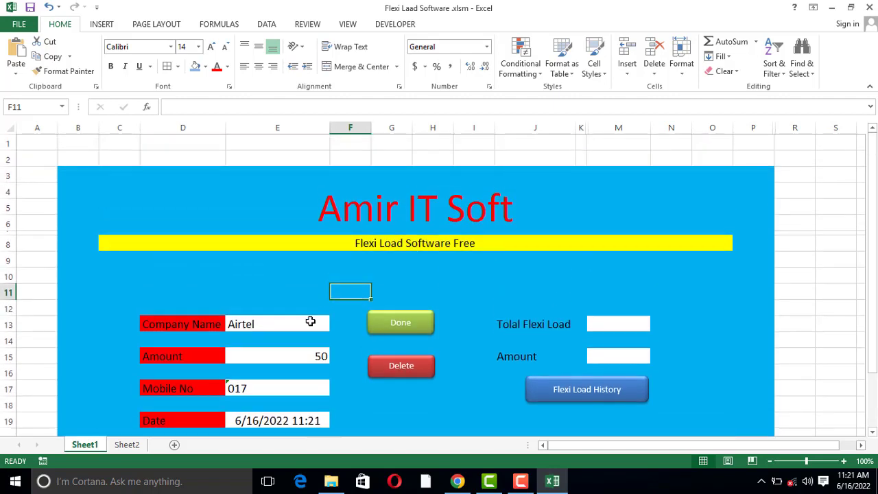
left_click(309, 322)
left_click(395, 365)
- Empty the Company Name, Amount, Mobile No and Date inputs (E13, E15, E17, E19)
left_click(279, 323)
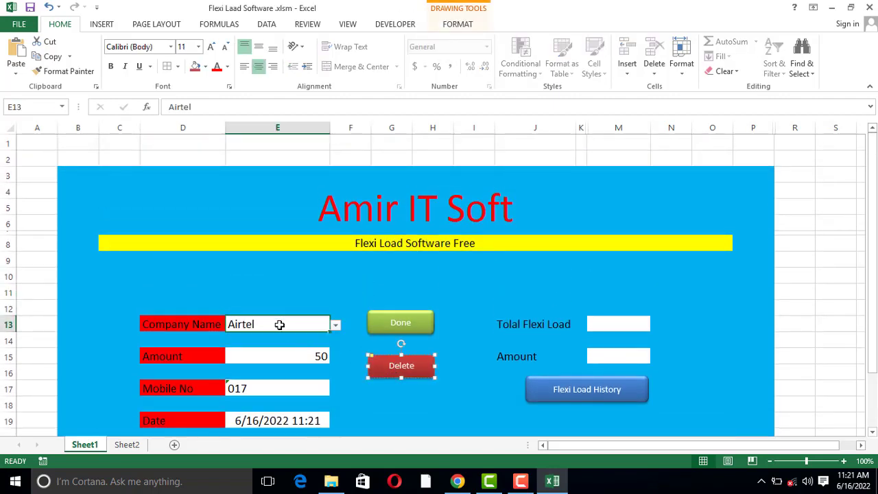
key("BackSpace")
key("Return")
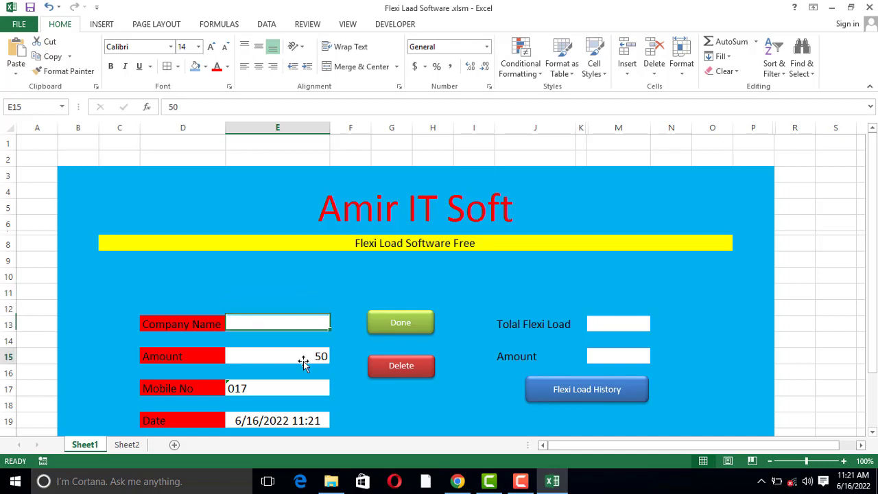
left_click(304, 358)
key("BackSpace")
left_click(295, 391)
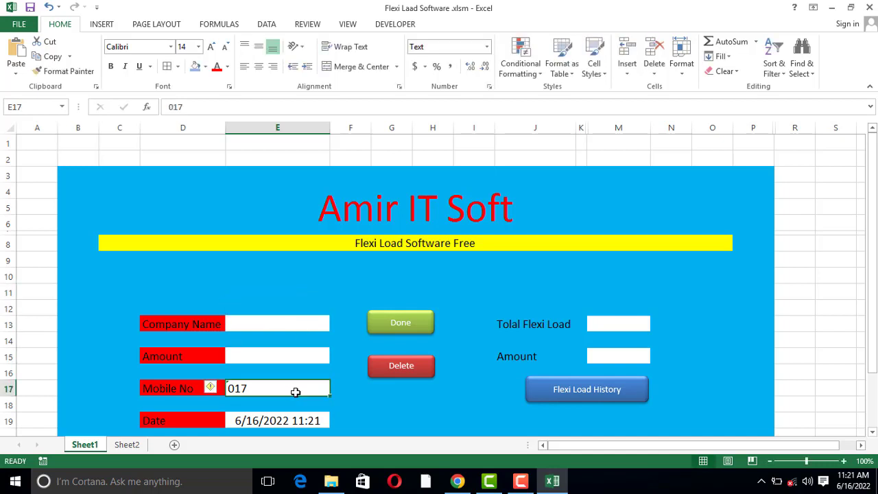
key("BackSpace")
left_click(269, 418)
key("BackSpace")
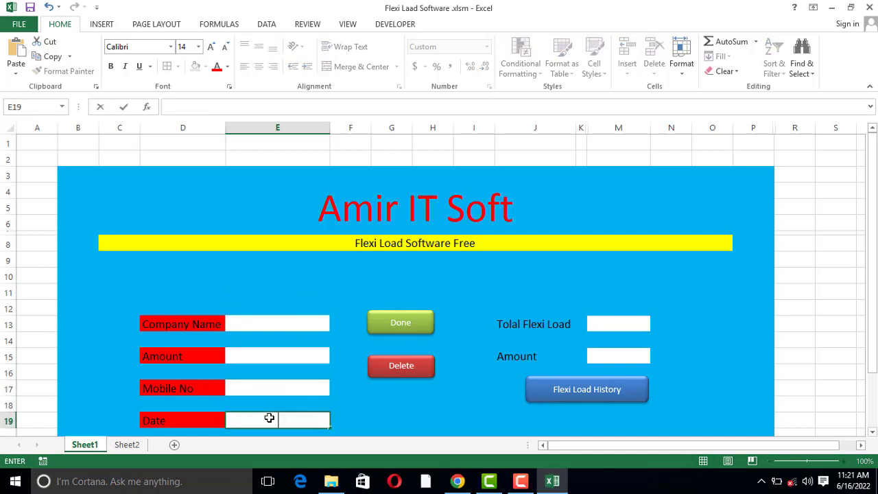
left_click(390, 419)
- Test the Flexi Load History button, then return to the form with Home
scroll(576, 290, "down", 1)
left_click(573, 349)
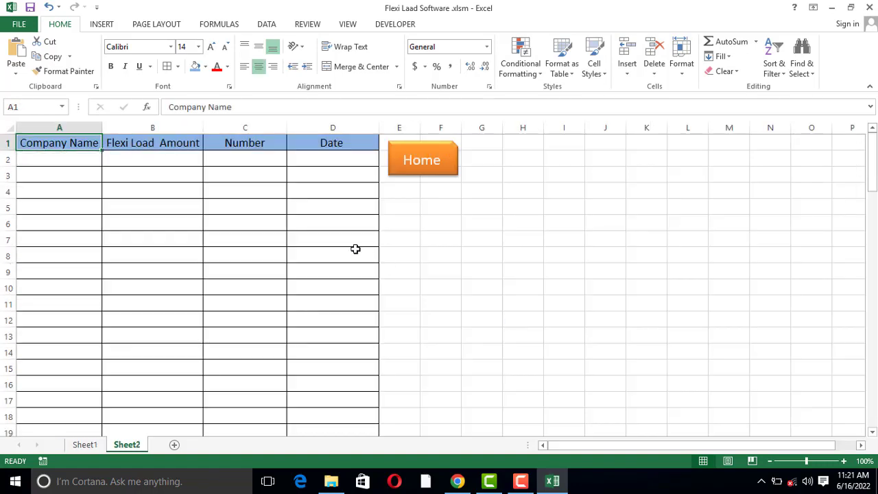
left_click(322, 194)
left_click(426, 155)
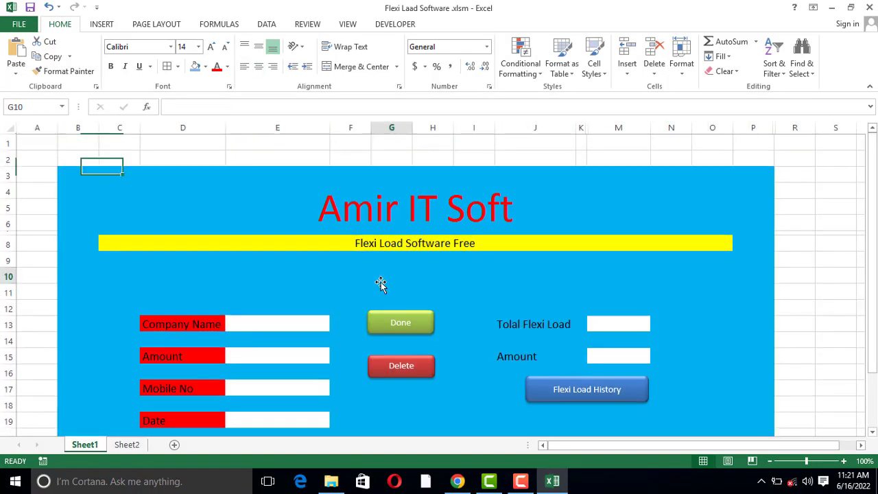
- Save the workbook, confirming the personal-information warning
scroll(387, 282, "down", 1)
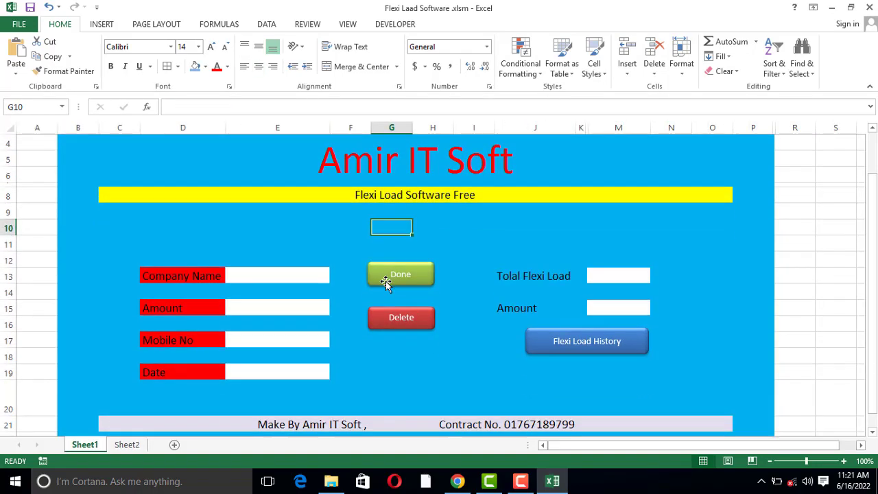
left_click(416, 341)
scroll(414, 345, "down", 5)
scroll(418, 337, "up", 6)
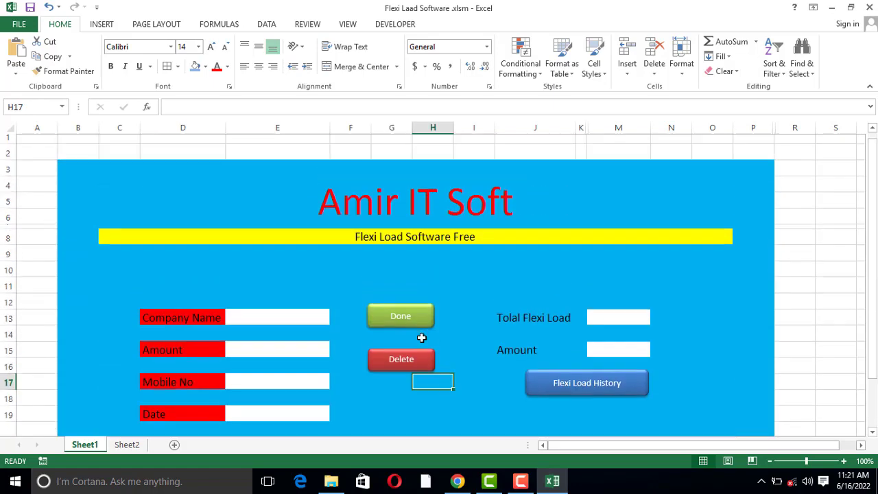
left_click(494, 336)
scroll(492, 334, "down", 1)
scroll(487, 340, "down", 2)
scroll(482, 345, "down", 7)
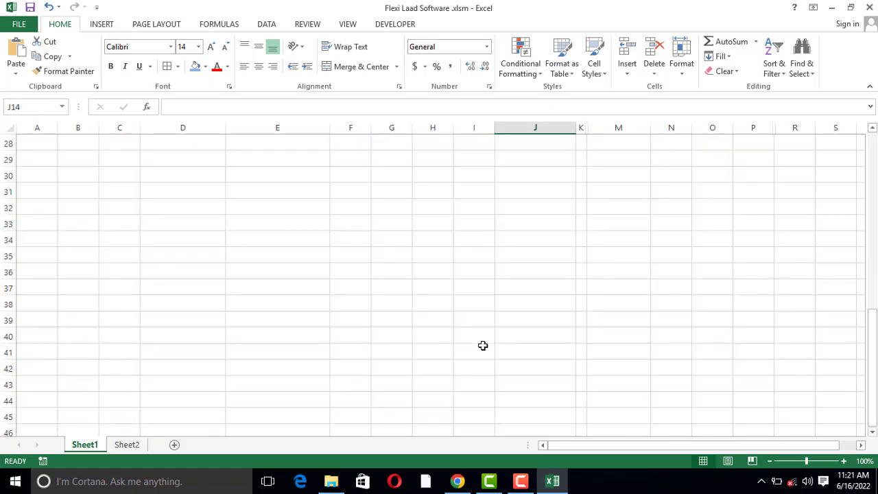
scroll(483, 338, "up", 10)
key("ctrl+s")
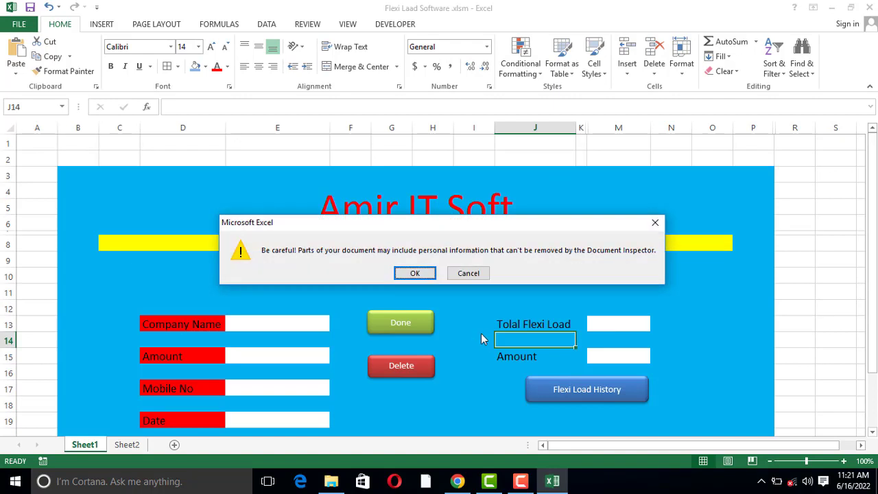
left_click(418, 275)
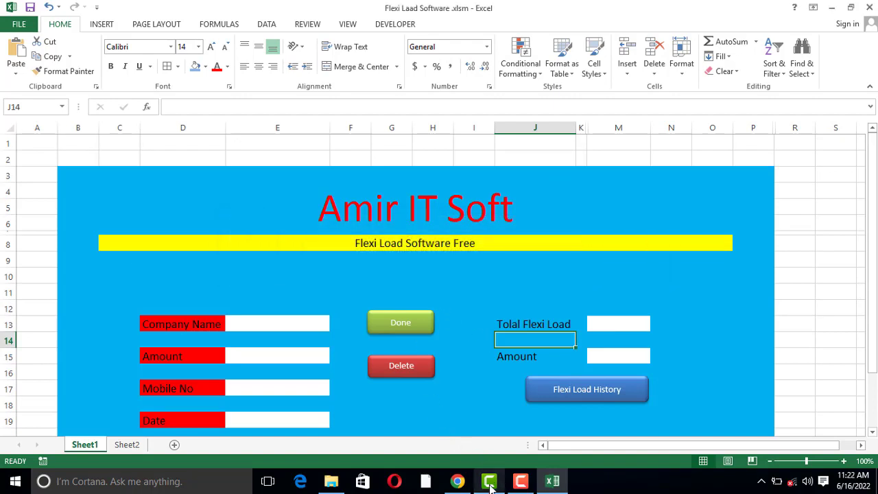
left_click(521, 484)
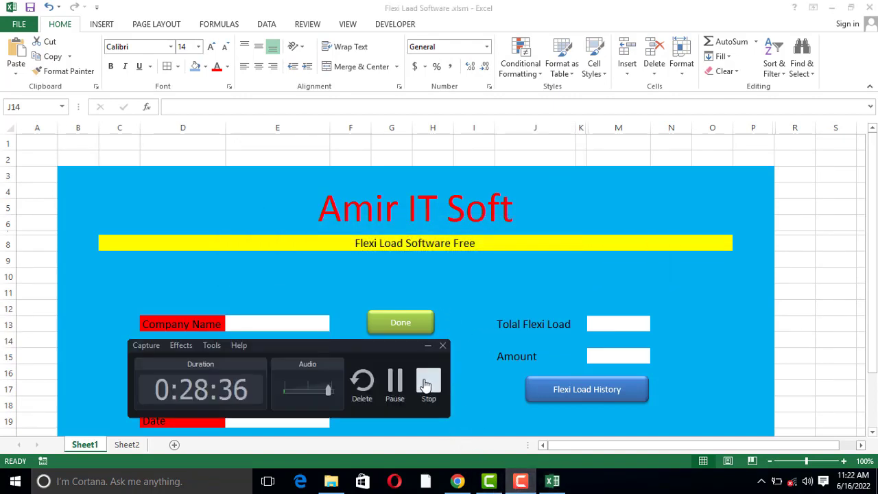